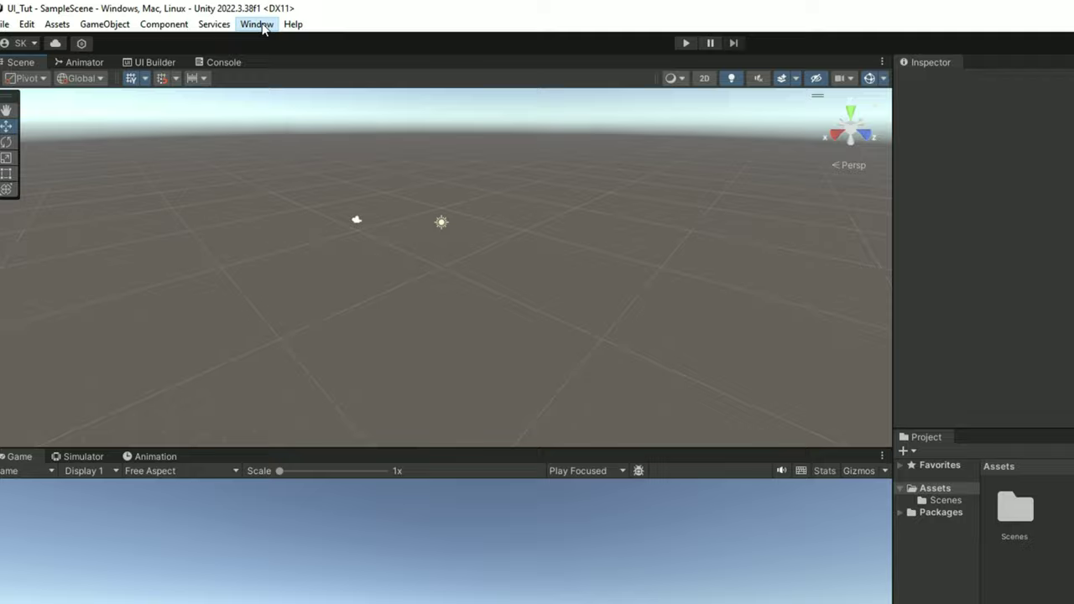
# Browse the Window > UI Toolkit menu, then close it without choosing anything
pyautogui.click(199, 18)
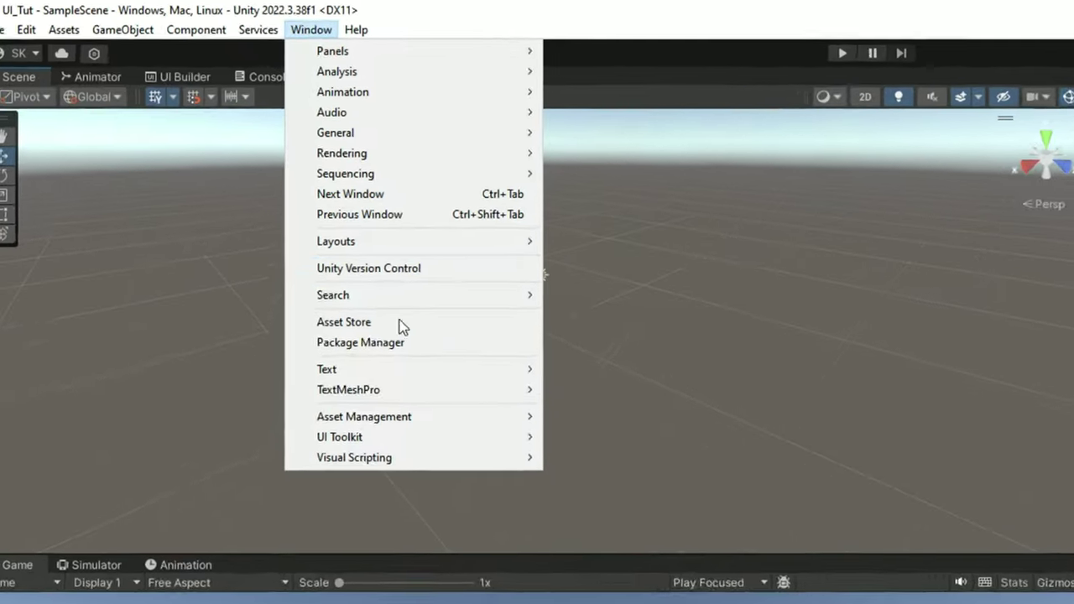
pyautogui.moveTo(418, 489)
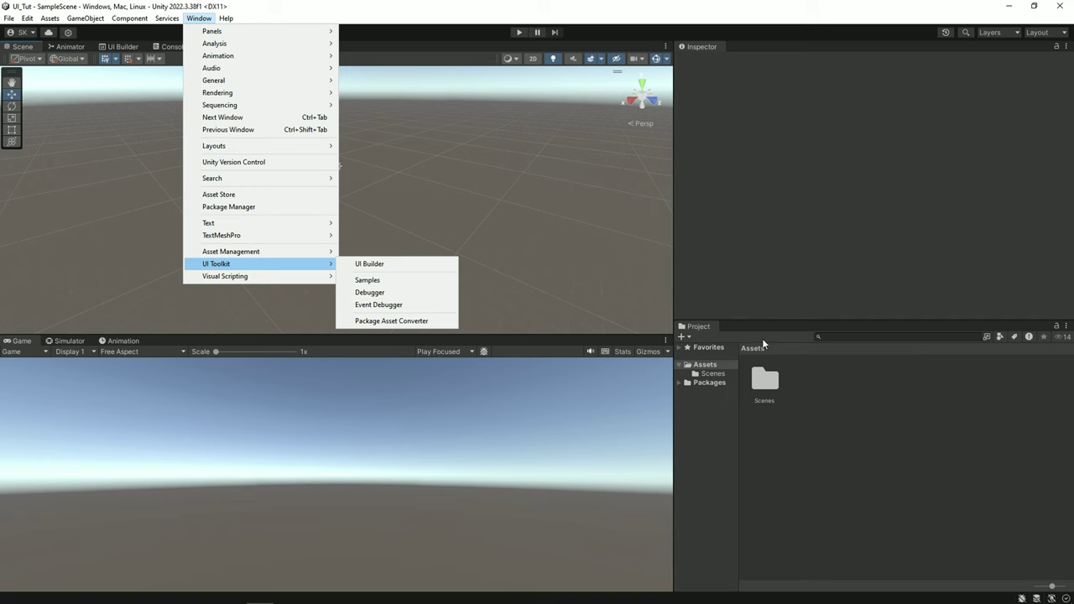
pyautogui.click(885, 394)
# From the Assets folder's context menu, choose Create > UI Toolkit > Editor Window
pyautogui.rightClick(872, 401)
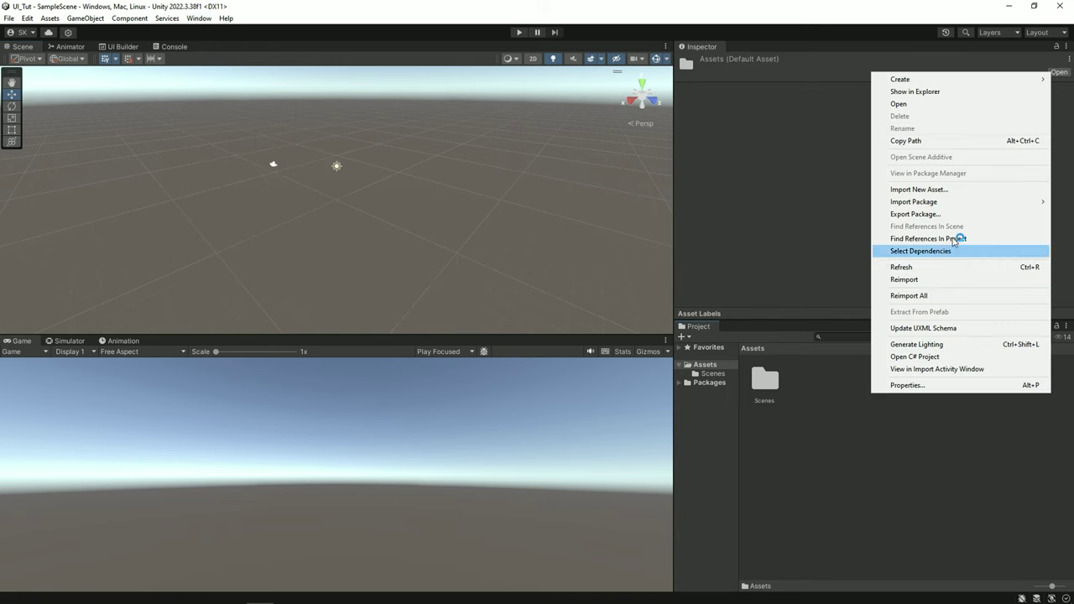
pyautogui.moveTo(917, 81)
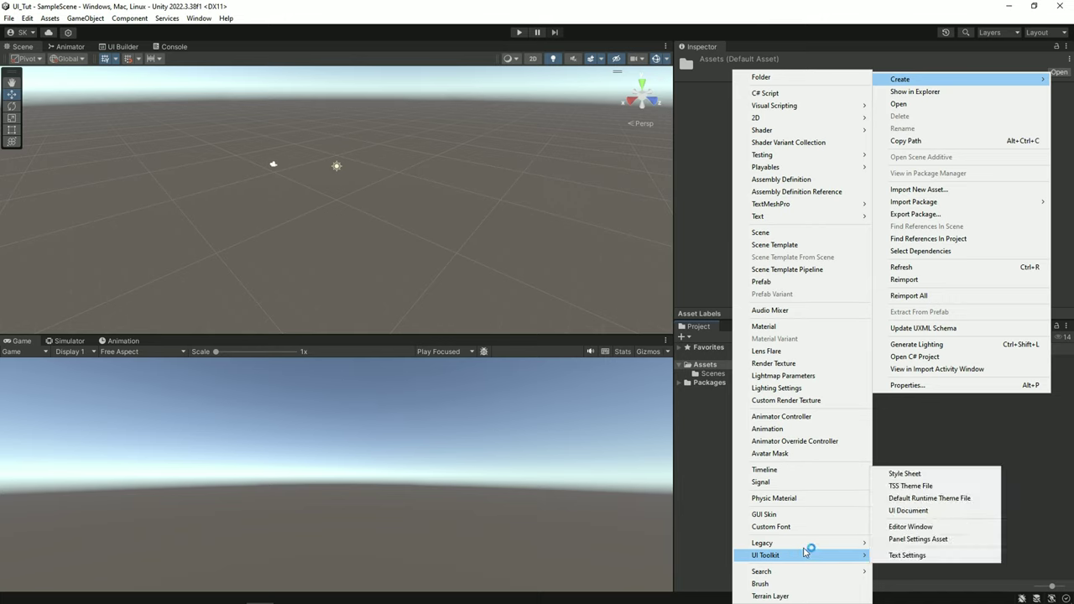
pyautogui.moveTo(859, 560)
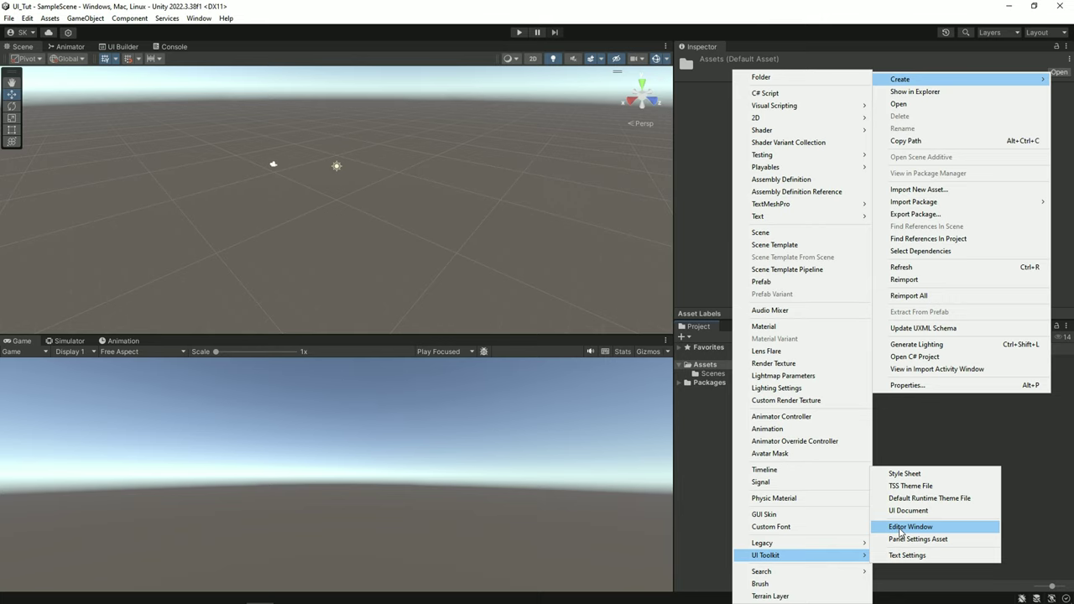
pyautogui.click(900, 529)
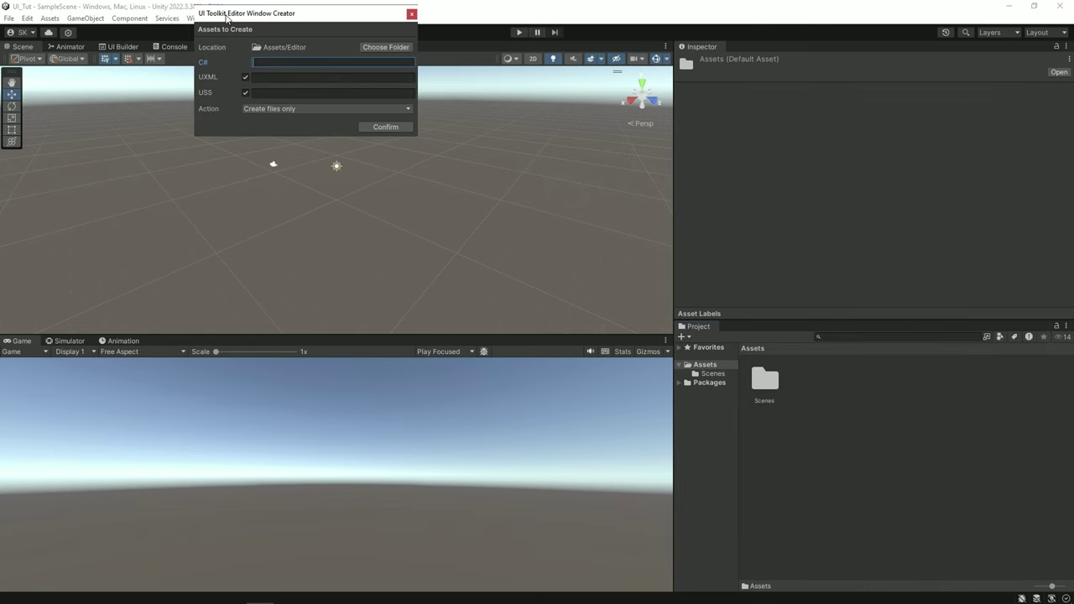
# Name the new editor window ObjectRandomEdior, keep 'Create files only', and confirm creation
pyautogui.moveTo(227, 17); pyautogui.dragTo(454, 223)
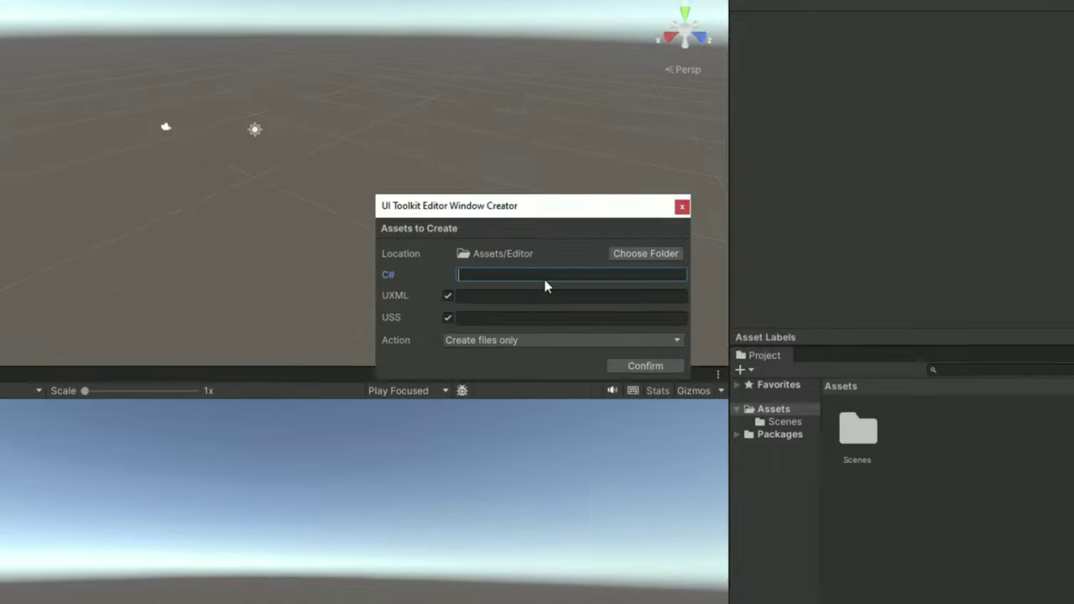
pyautogui.write('ObjectRa')
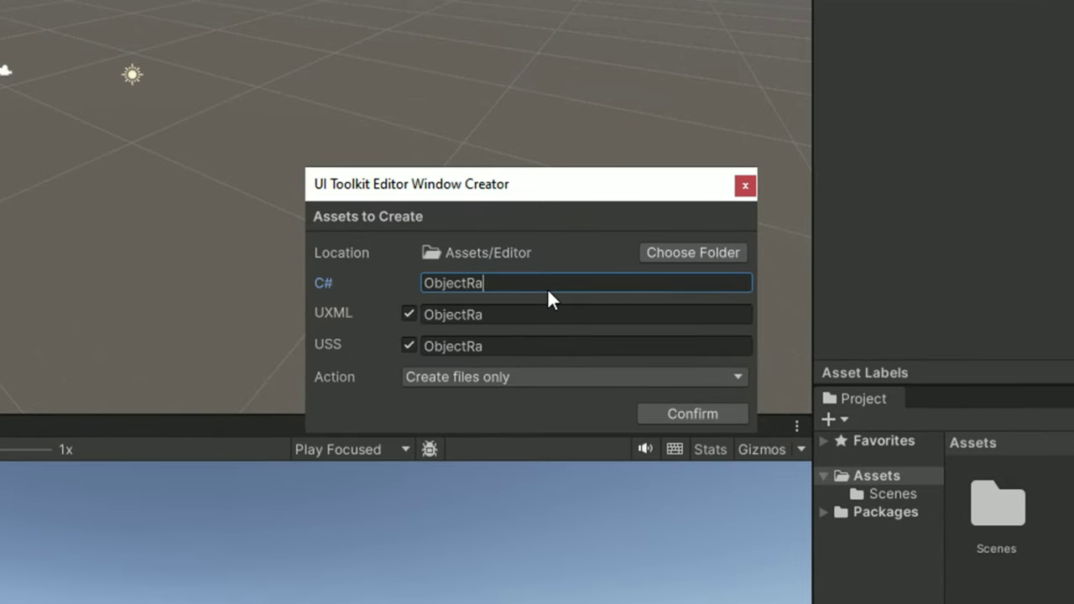
pyautogui.write('ndom')
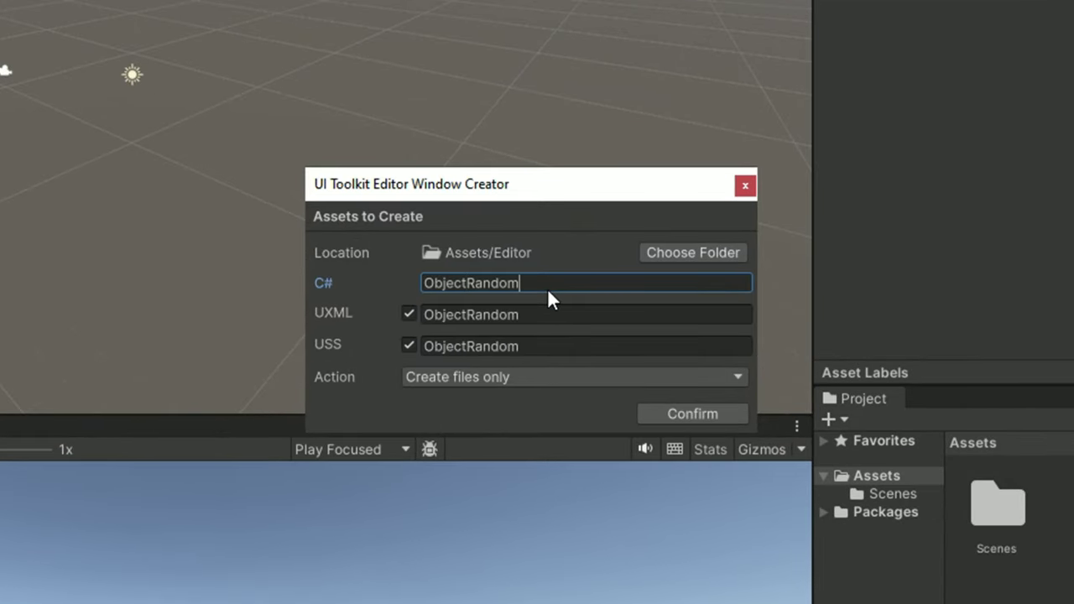
pyautogui.write('Edior')
pyautogui.click(401, 396)
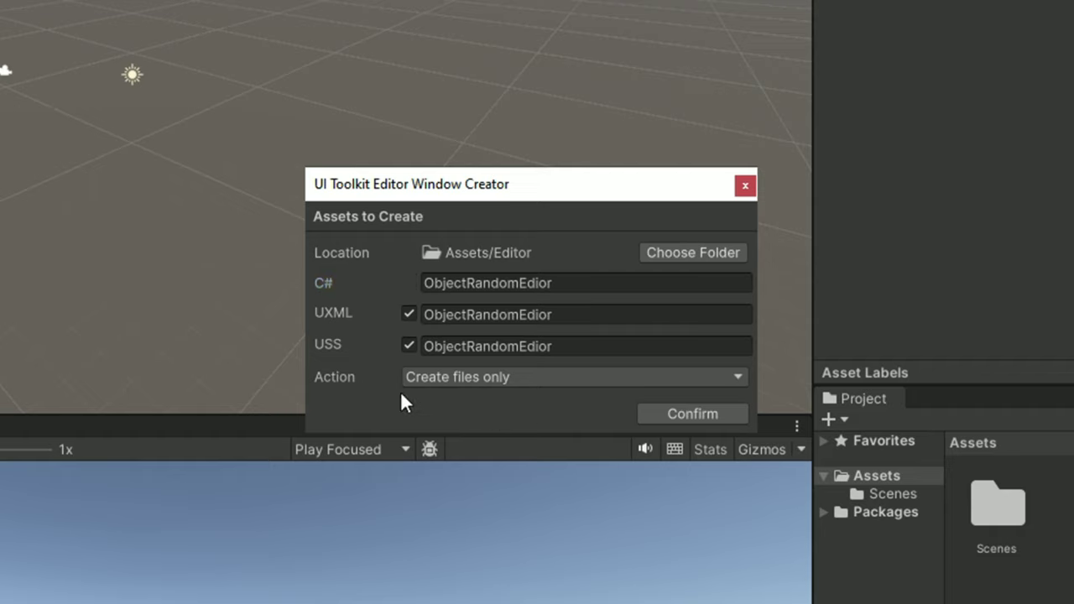
pyautogui.click(441, 377)
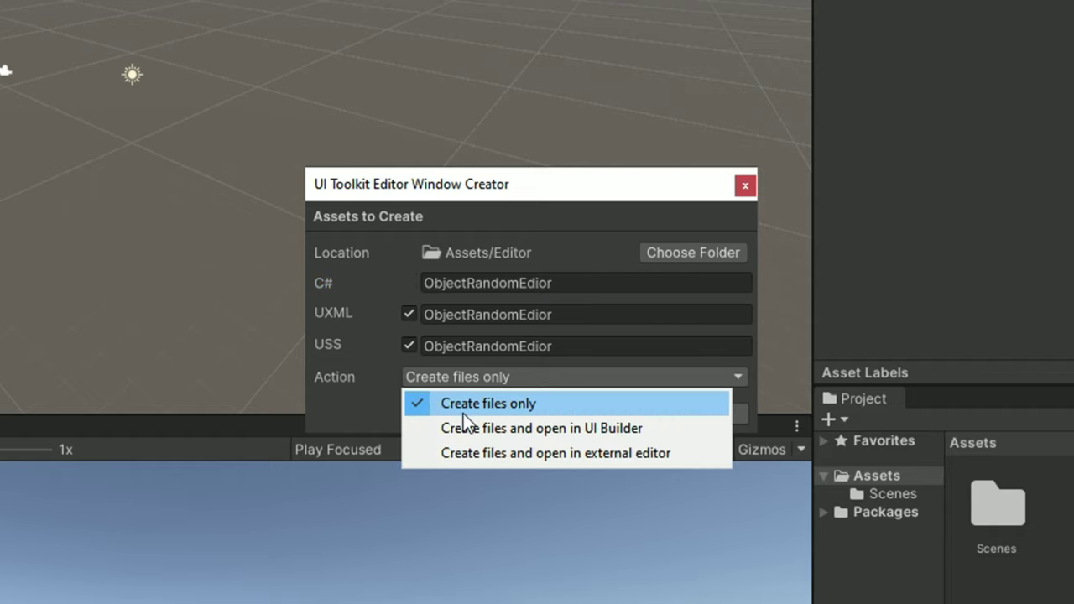
pyautogui.click(347, 417)
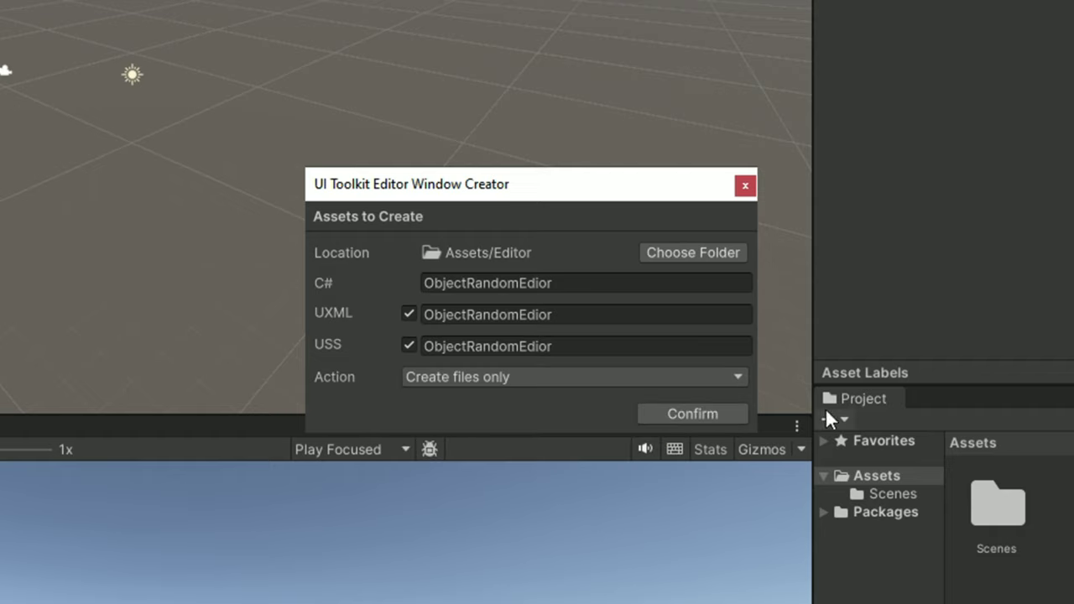
pyautogui.click(676, 413)
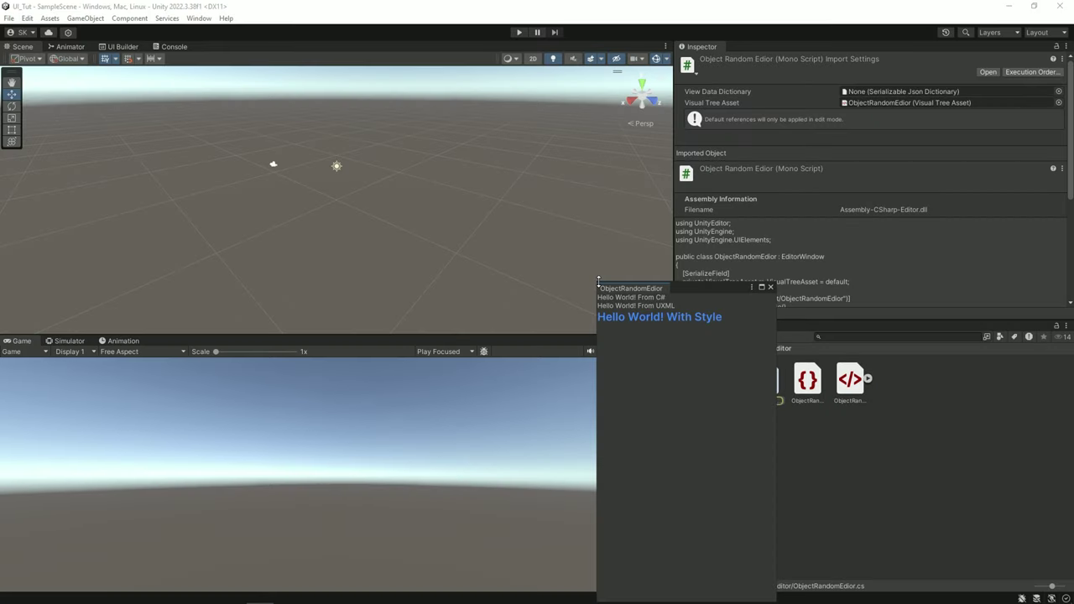
# Move the ObjectRandomEdior window over the scene and open the Assets/Editor folder
pyautogui.moveTo(631, 290)
pyautogui.mouseDown()
pyautogui.moveTo(610, 294)
pyautogui.moveTo(290, 70)
pyautogui.mouseUp()
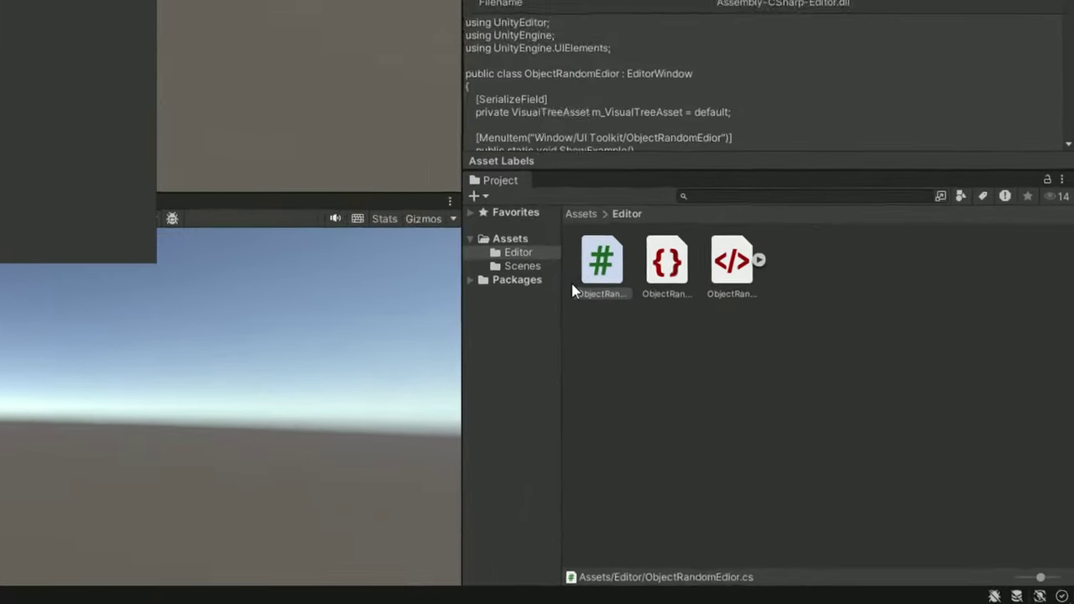
pyautogui.click(368, 143)
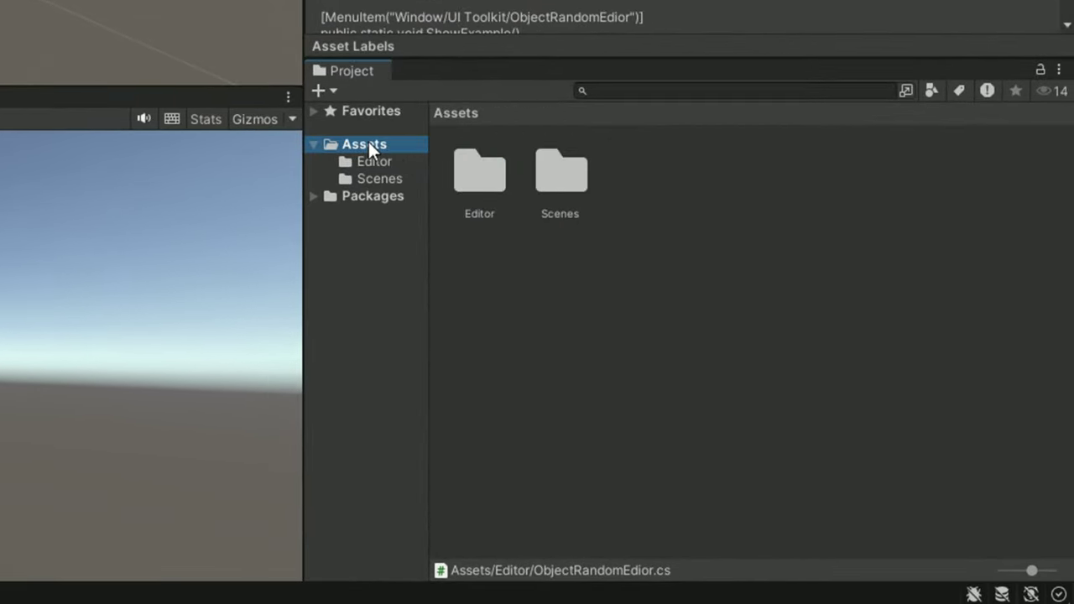
pyautogui.doubleClick(467, 176)
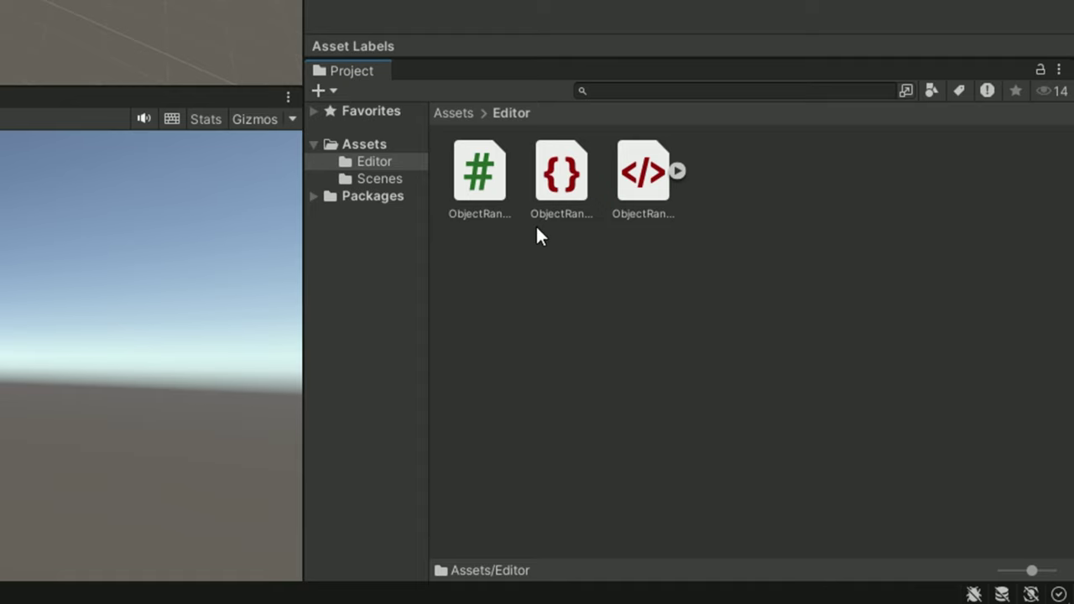
# Inspect the ObjectRandomEdior UXML, USS and C# assets in turn
pyautogui.click(635, 199)
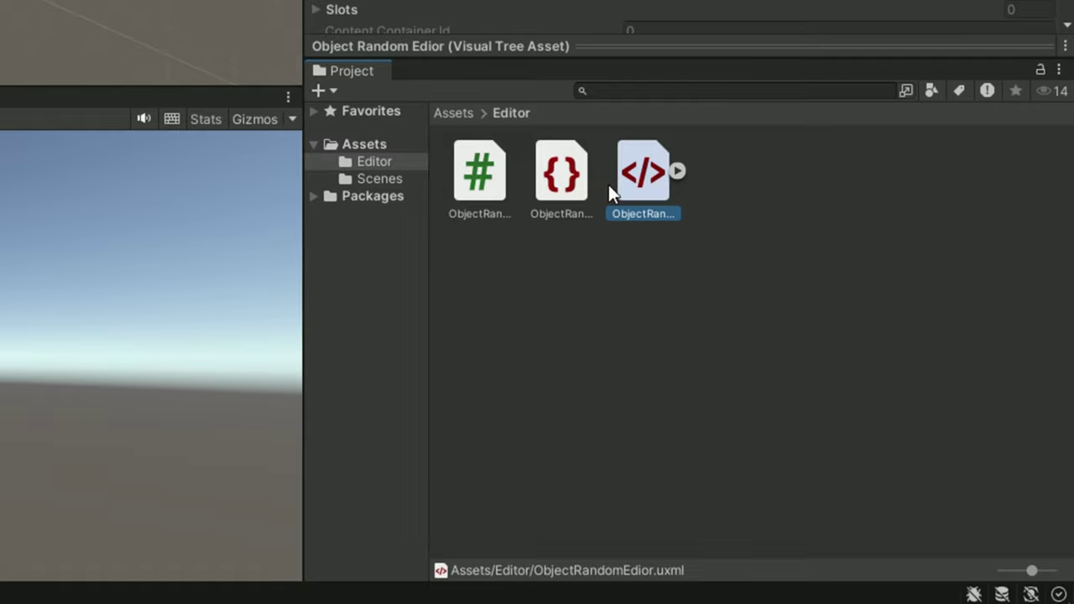
pyautogui.click(567, 198)
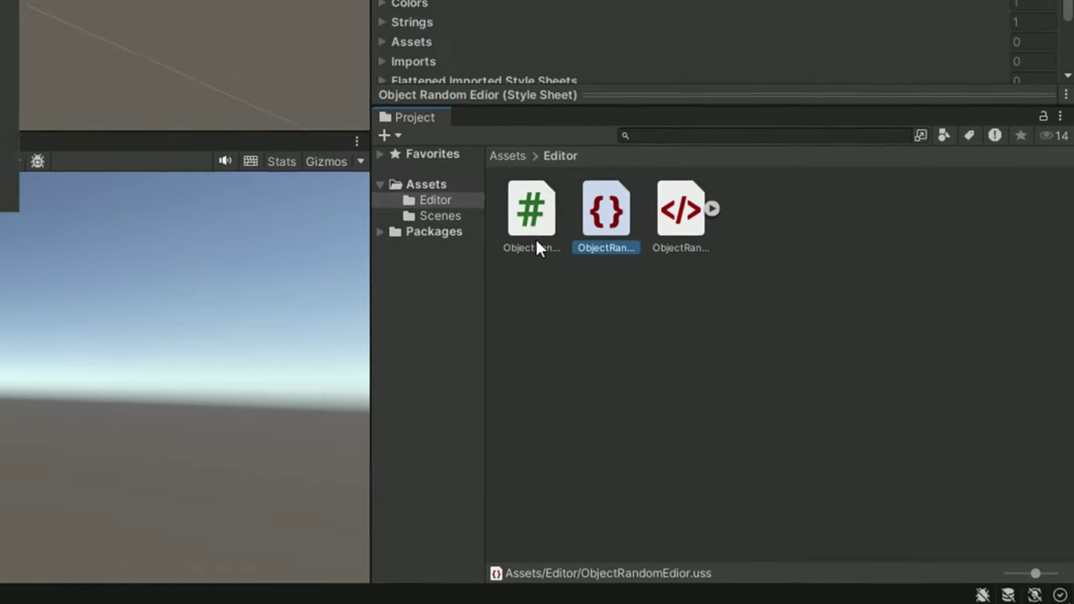
pyautogui.click(483, 204)
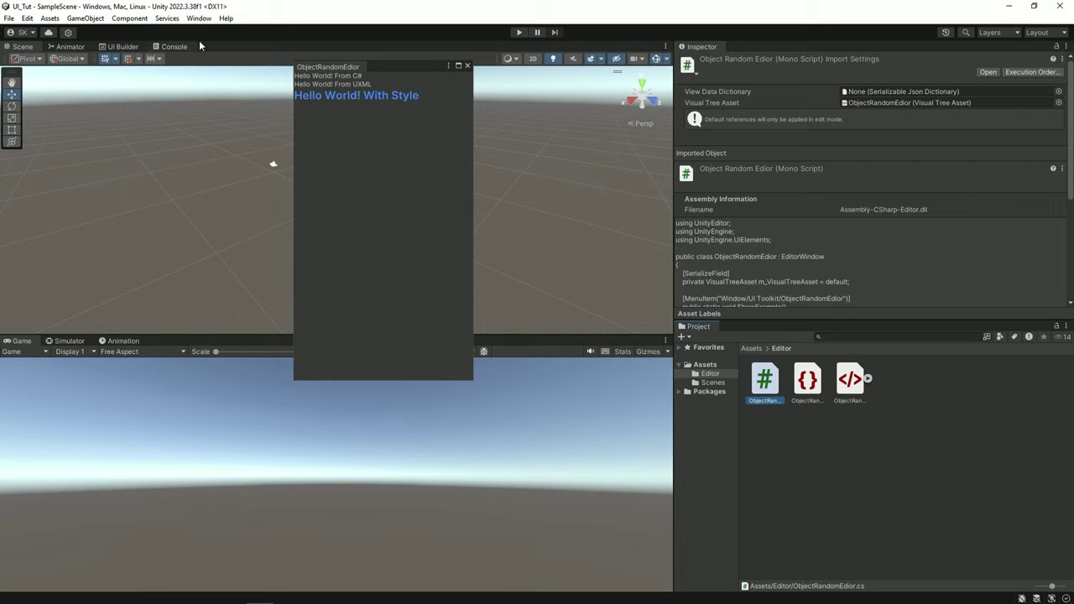
# Open Window > UI Toolkit > ObjectRandomEdior so it docks beside the Inspector
pyautogui.click(199, 18)
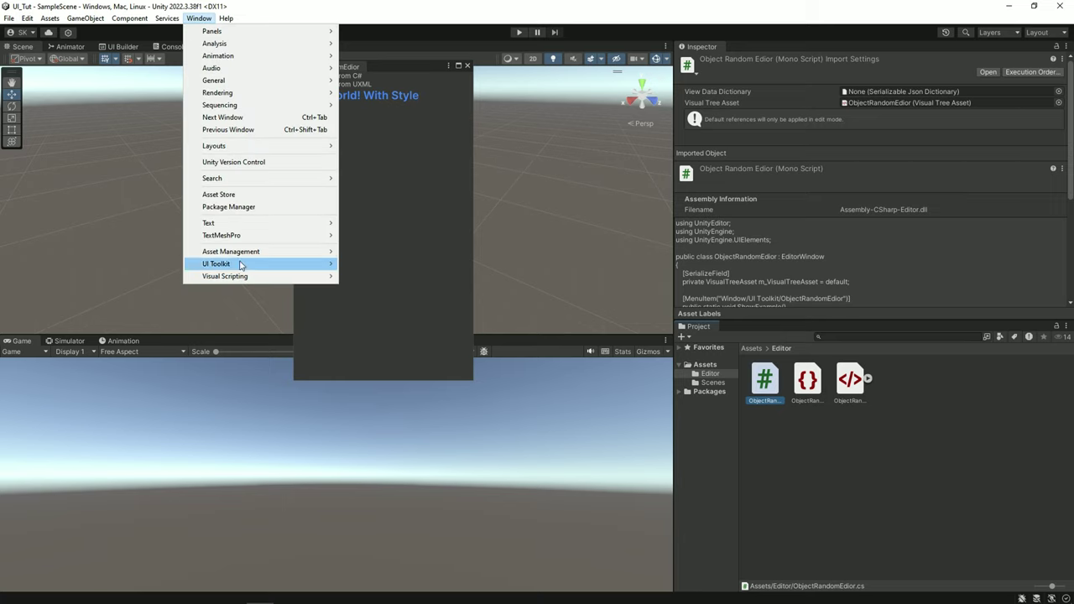
pyautogui.moveTo(321, 264)
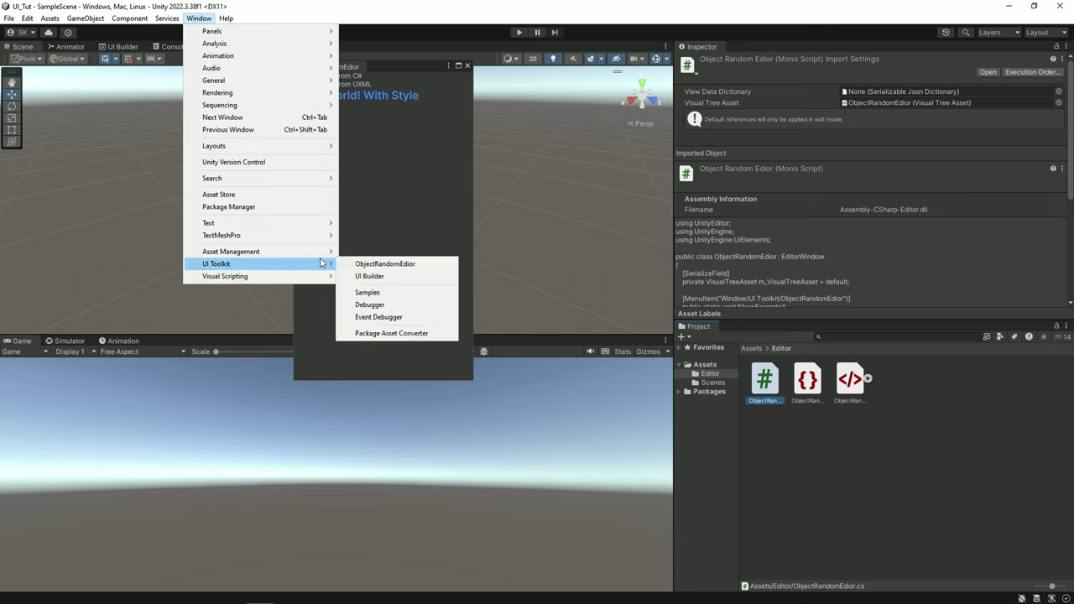
pyautogui.click(370, 265)
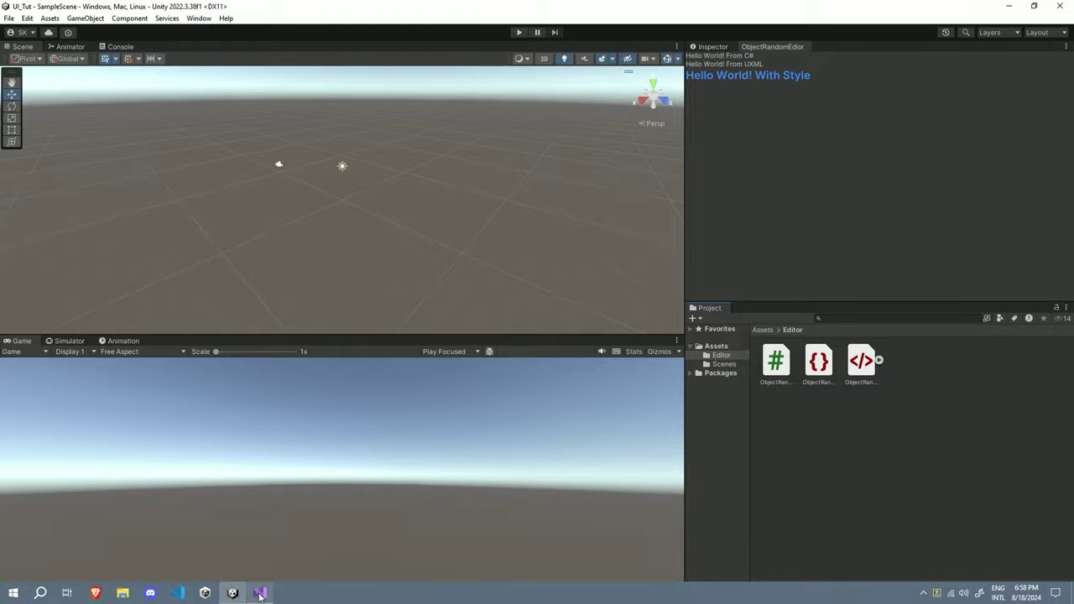
# In Visual Studio, review ObjectRandomEdior.uxml's UXML tags and first engine:Label line
pyautogui.click(259, 593)
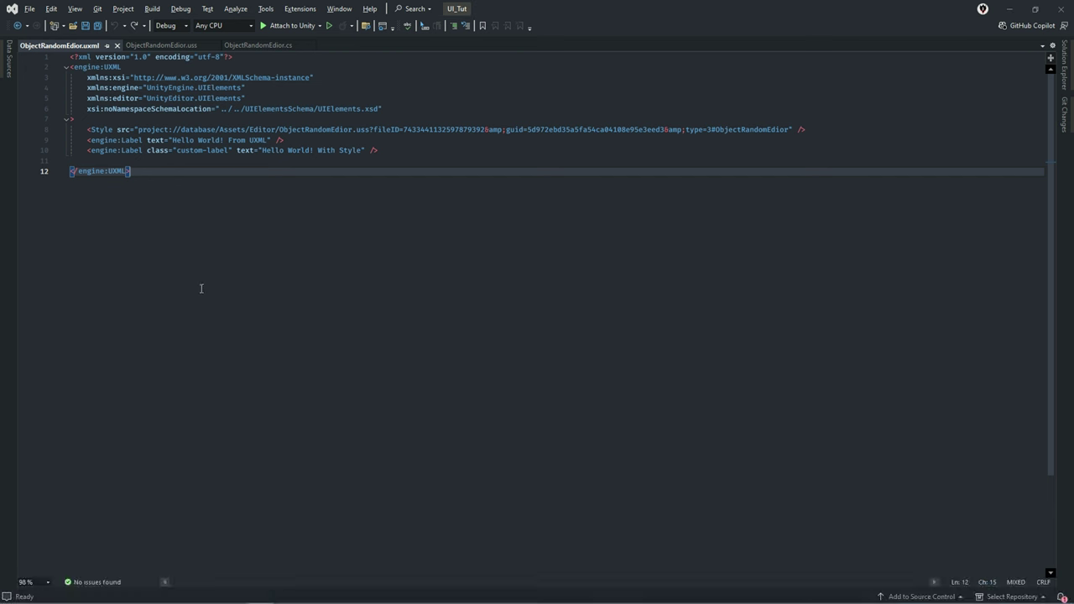
pyautogui.click(112, 171)
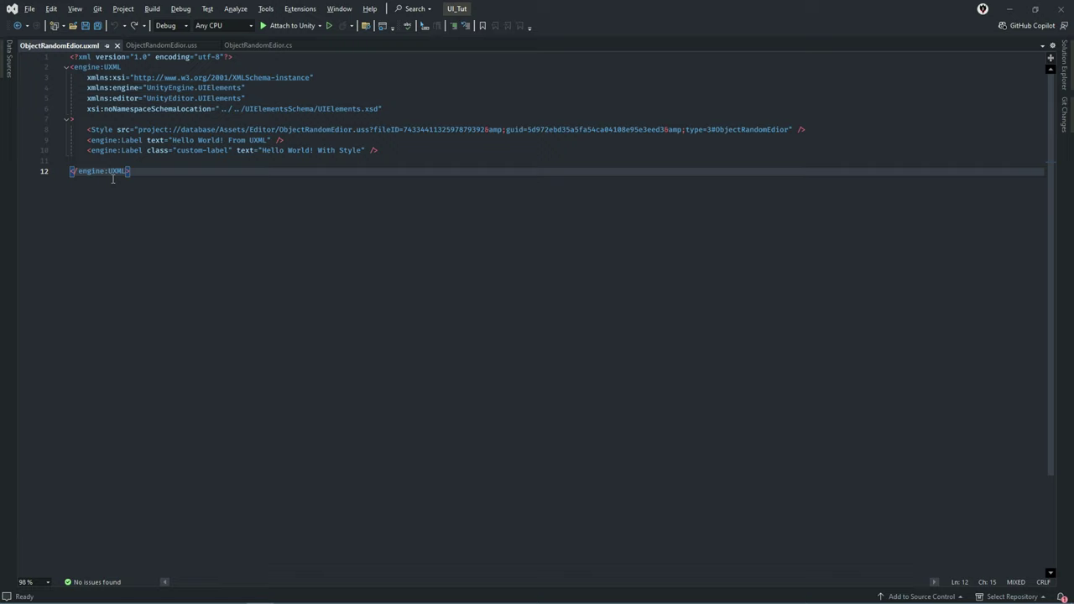
pyautogui.click(102, 67)
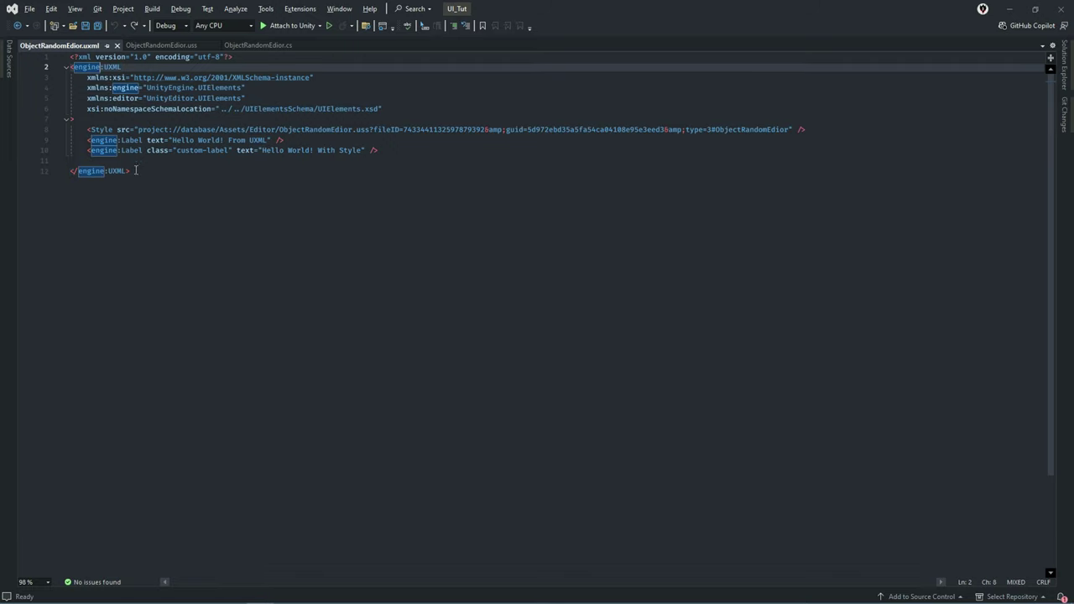
pyautogui.click(108, 171)
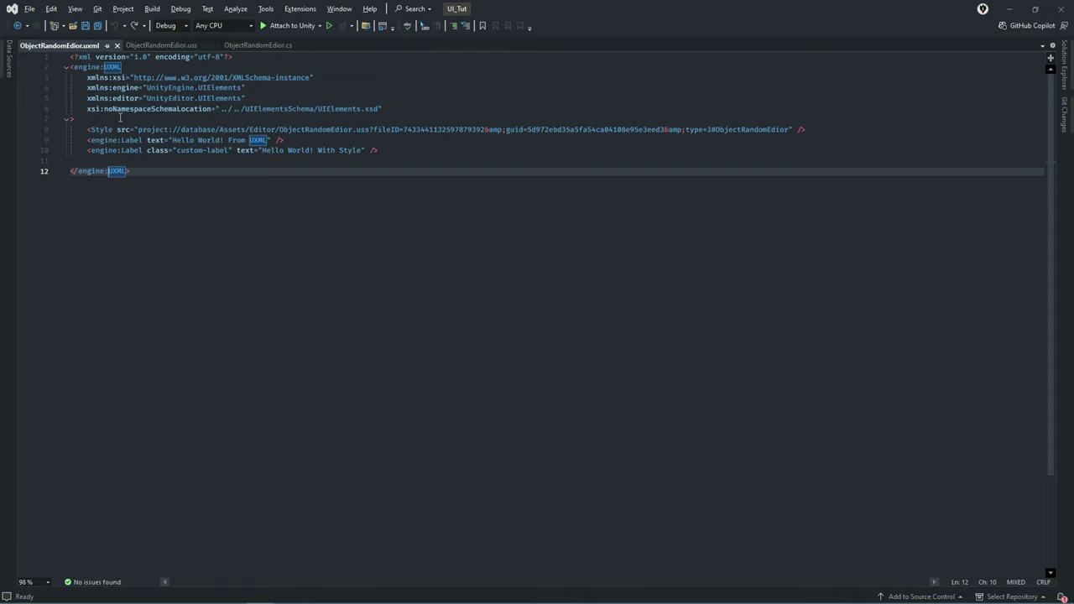
pyautogui.click(132, 139)
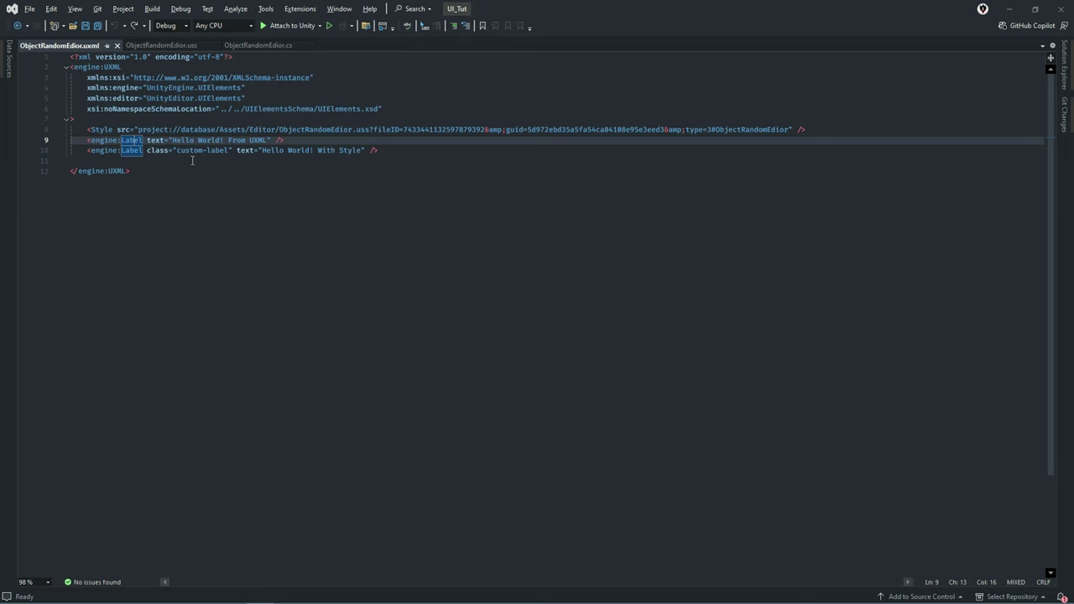
# Glance back at Unity, then examine the two labels' text attributes on lines 9 and 10
pyautogui.hotkey('alt', 'Tab')
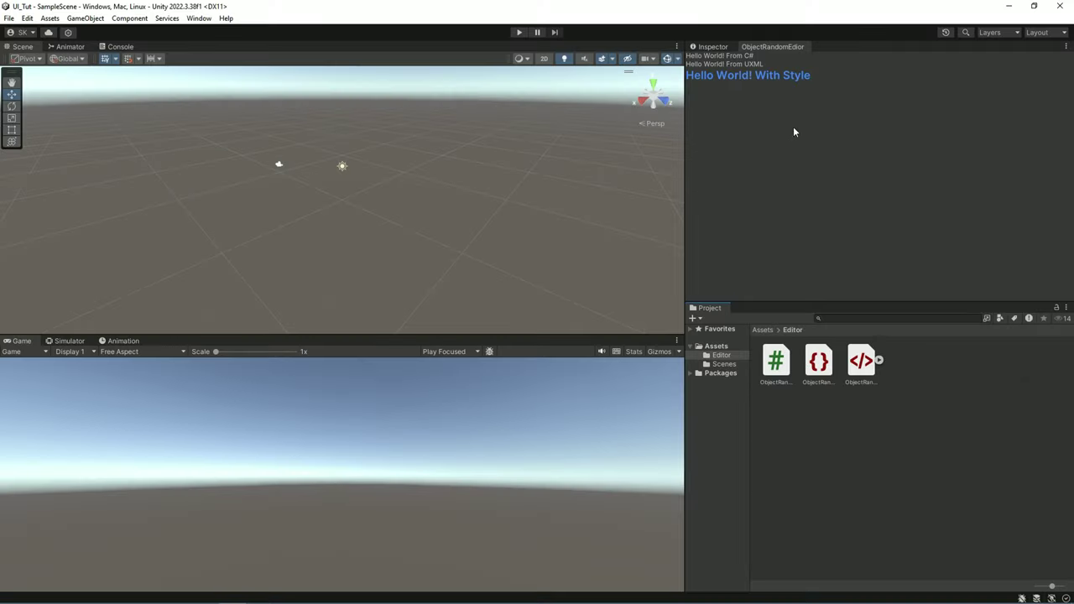
pyautogui.hotkey('alt', 'Tab')
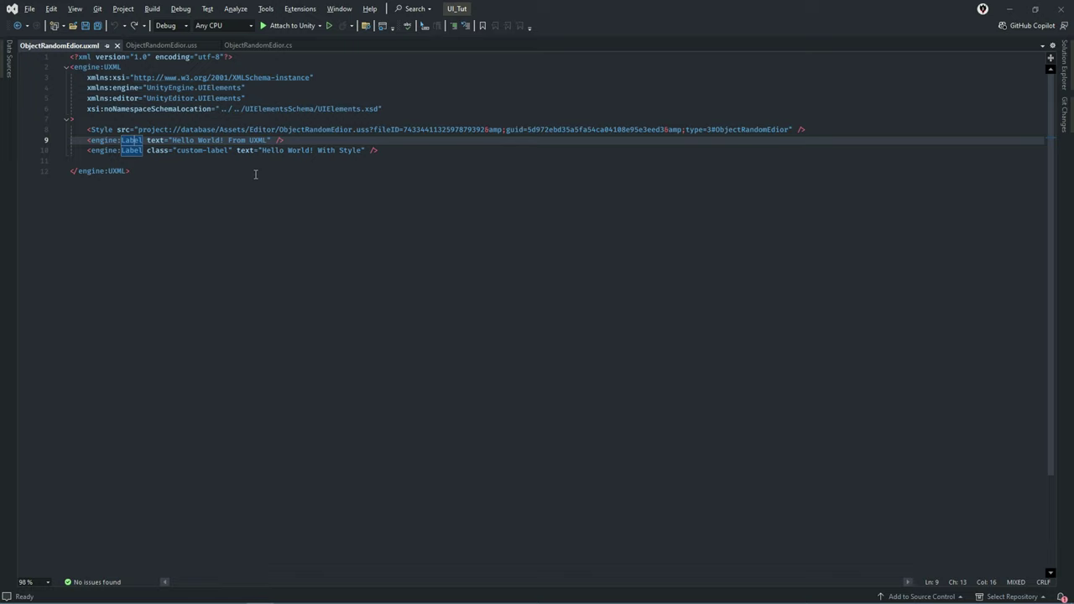
pyautogui.click(161, 140)
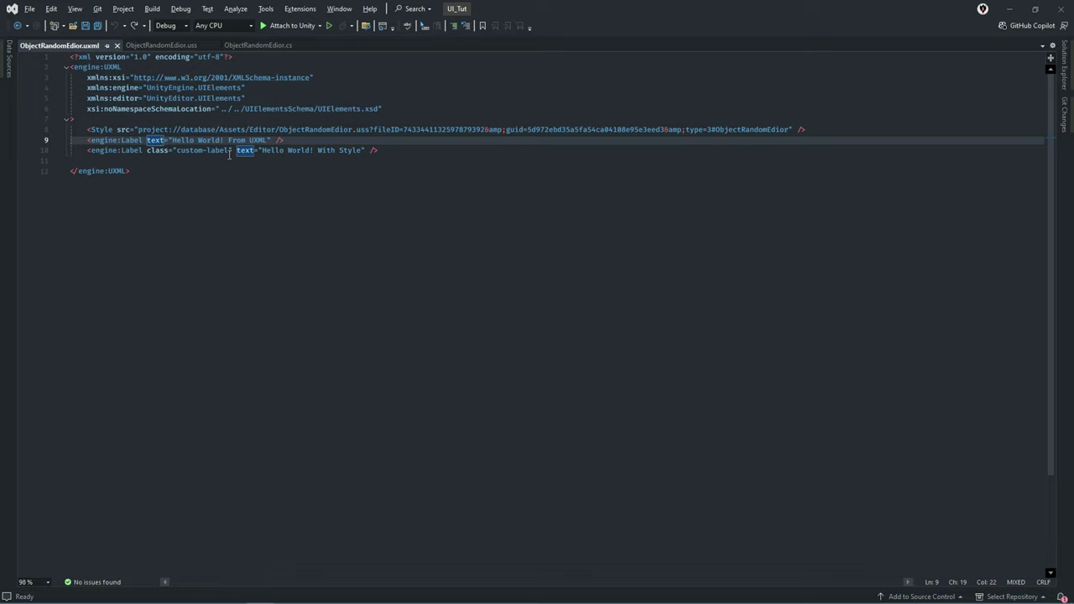
pyautogui.click(262, 150)
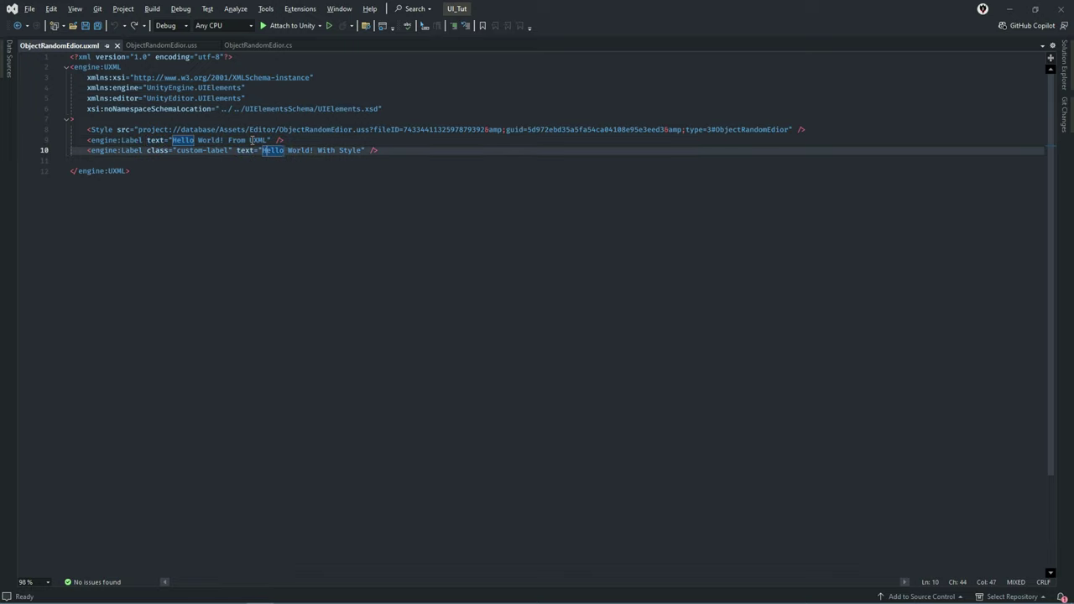
# Replace 'UXML' with 'Fallenblood' in the first label, save, and return to Unity
pyautogui.doubleClick(252, 140)
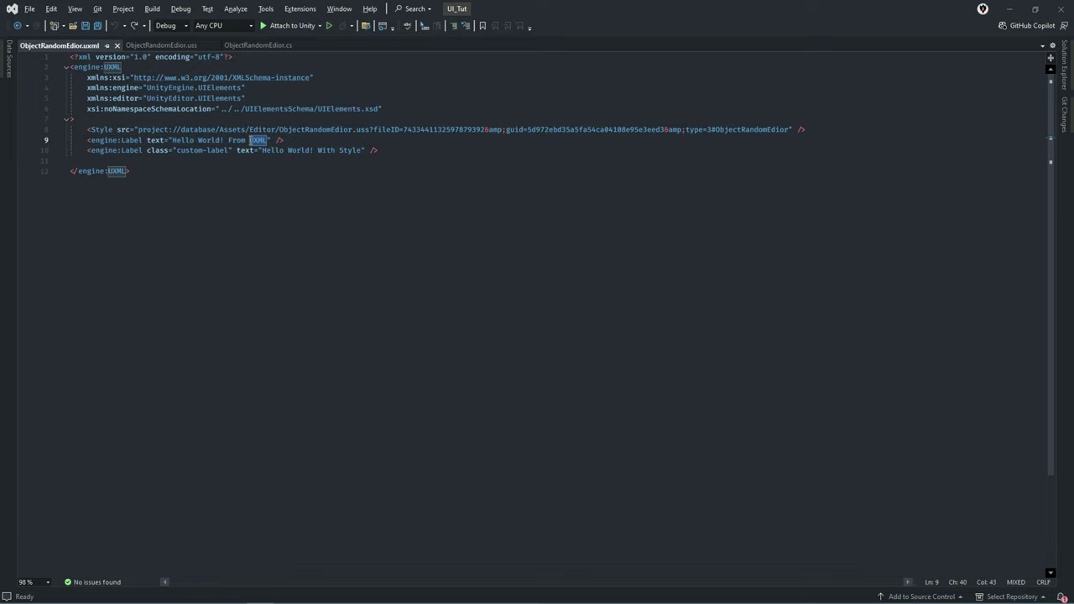
pyautogui.press('BackSpace')
pyautogui.write('Falle')
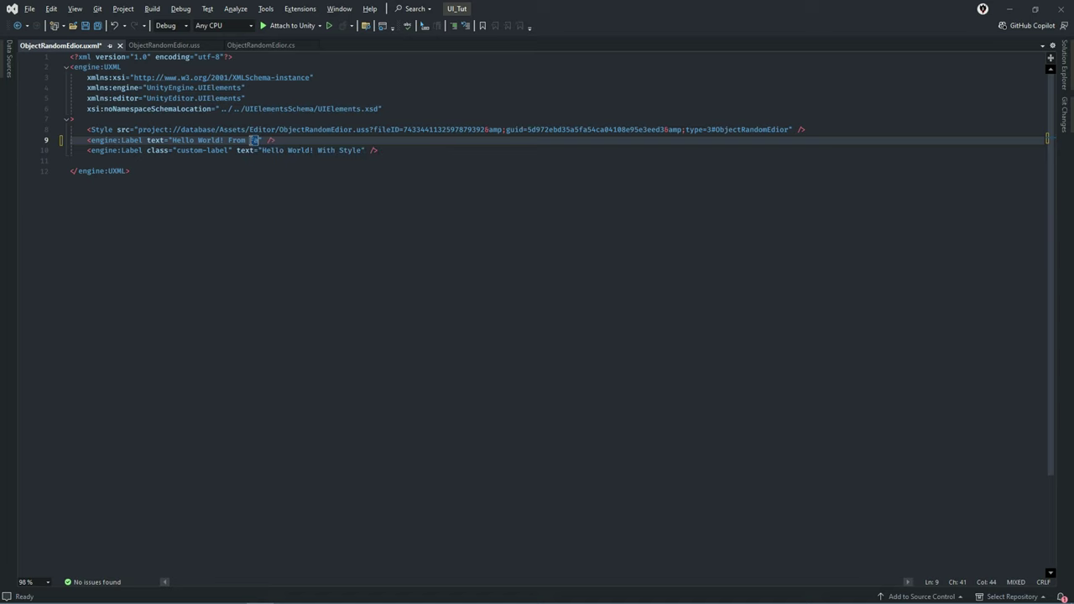
pyautogui.write('nbl')
pyautogui.write('ood')
pyautogui.hotkey('ctrl', 's')
pyautogui.hotkey('alt', 'Tab')
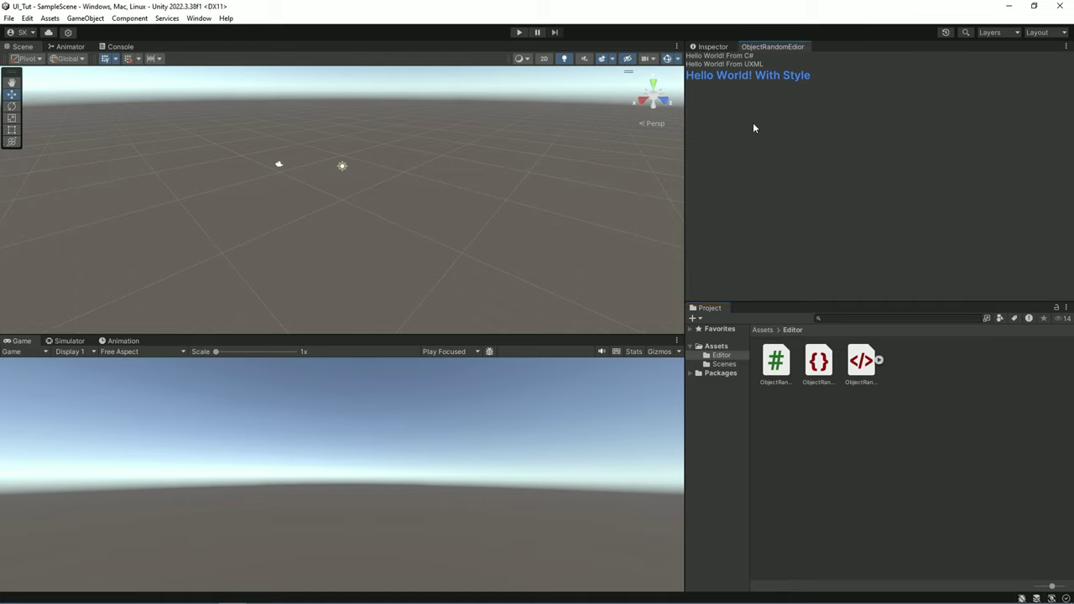
# Enable UI Toolkit Live Reload on the ObjectRandomEditor tab, then go back to Visual Studio
pyautogui.rightClick(768, 47)
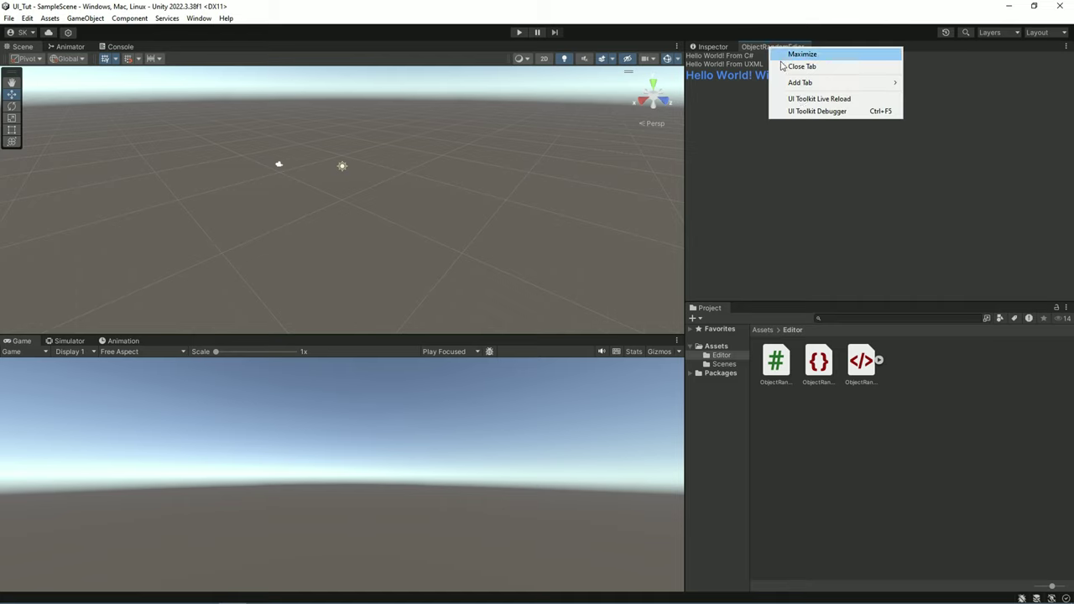
pyautogui.click(801, 99)
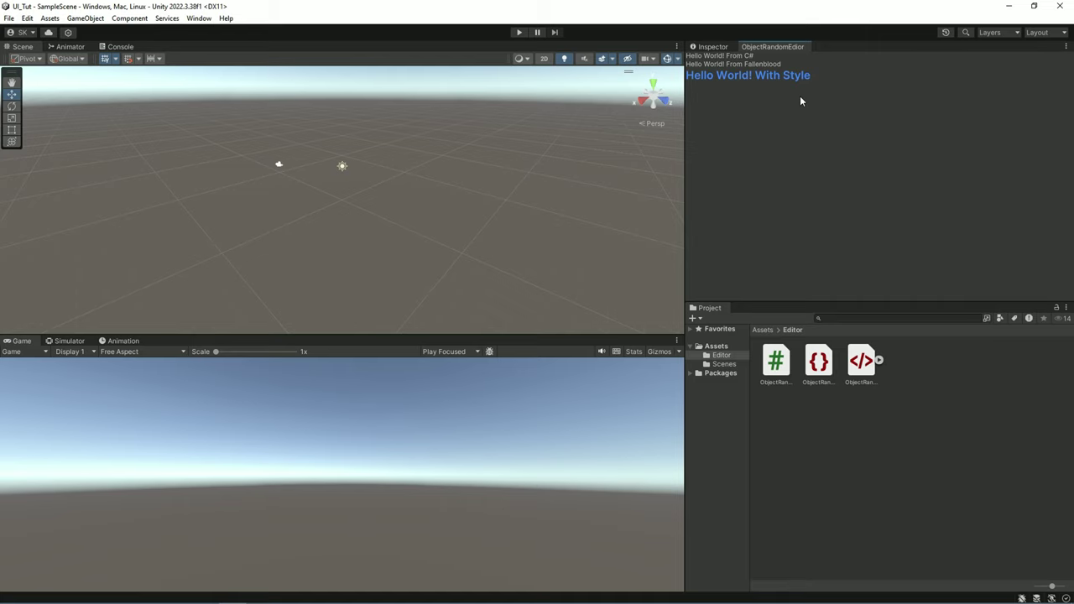
pyautogui.hotkey('alt', 'Tab')
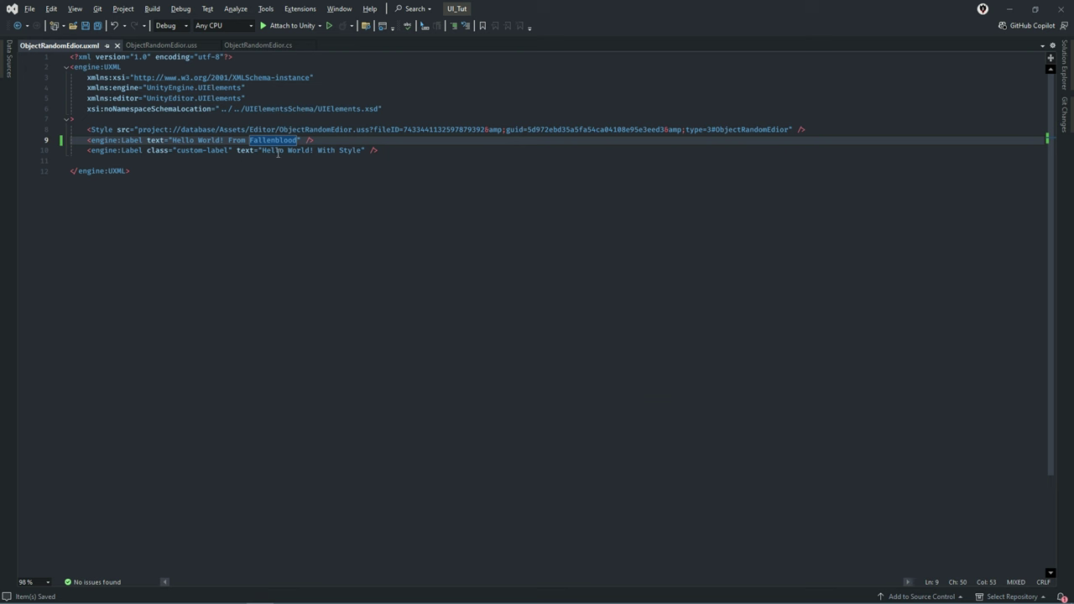
# Change the second label to 'Hello World! With Style and Fallenblood', save, and return to Unity
pyautogui.doubleClick(348, 151)
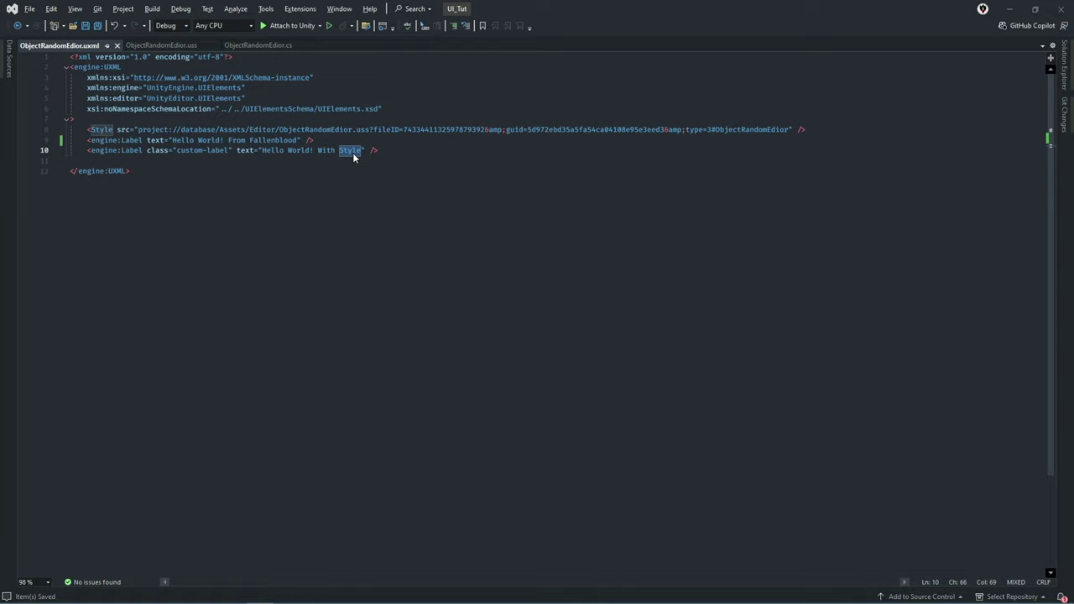
pyautogui.write('an')
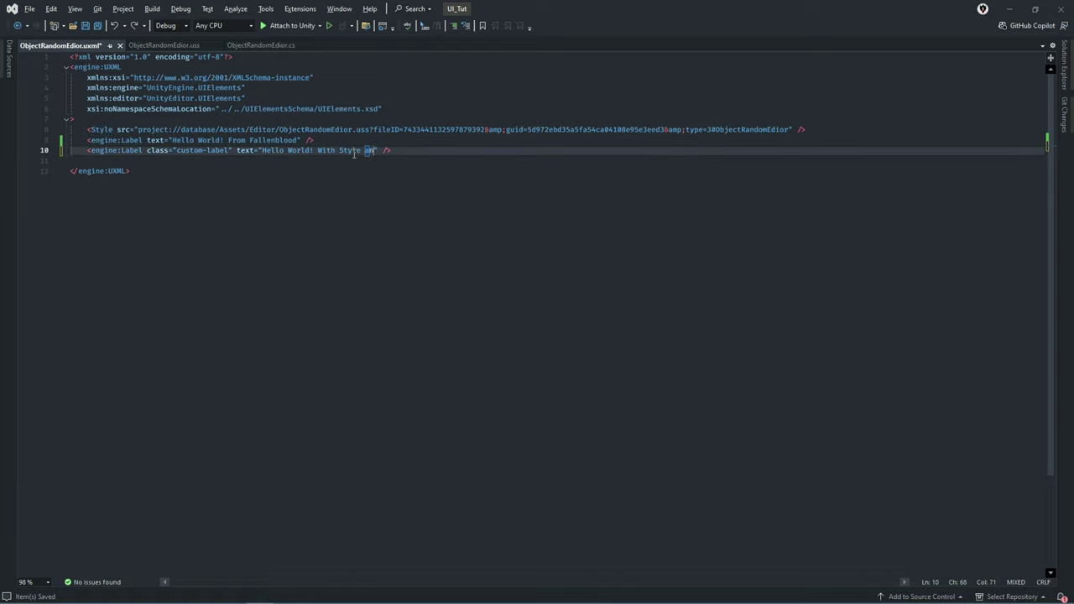
pyautogui.write('d Fall')
pyautogui.write('e')
pyautogui.press('Tab')
pyautogui.hotkey('ctrl', 's')
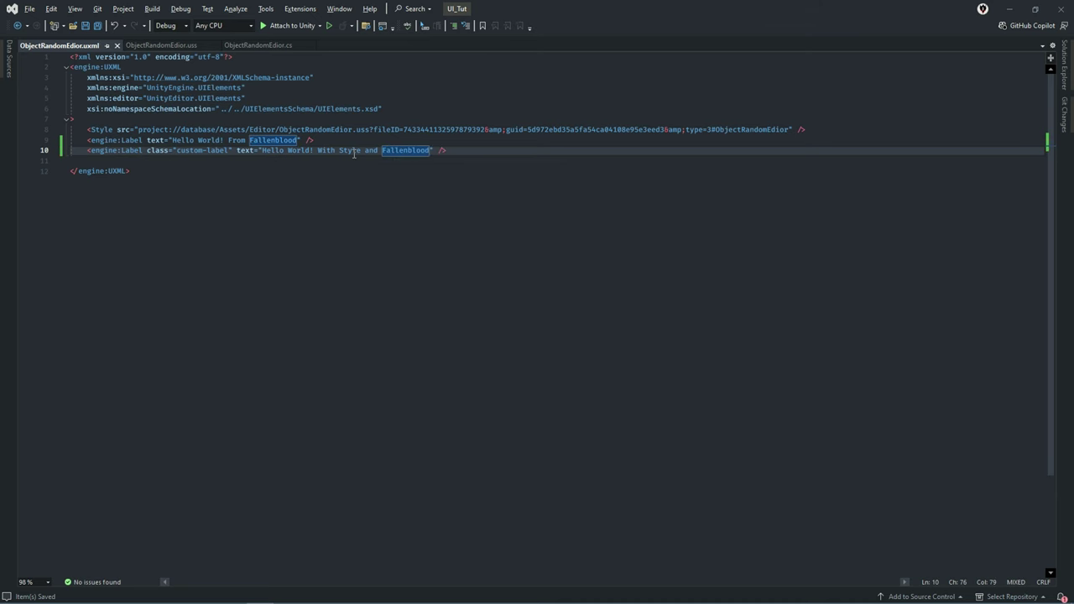
pyautogui.hotkey('alt', 'Tab')
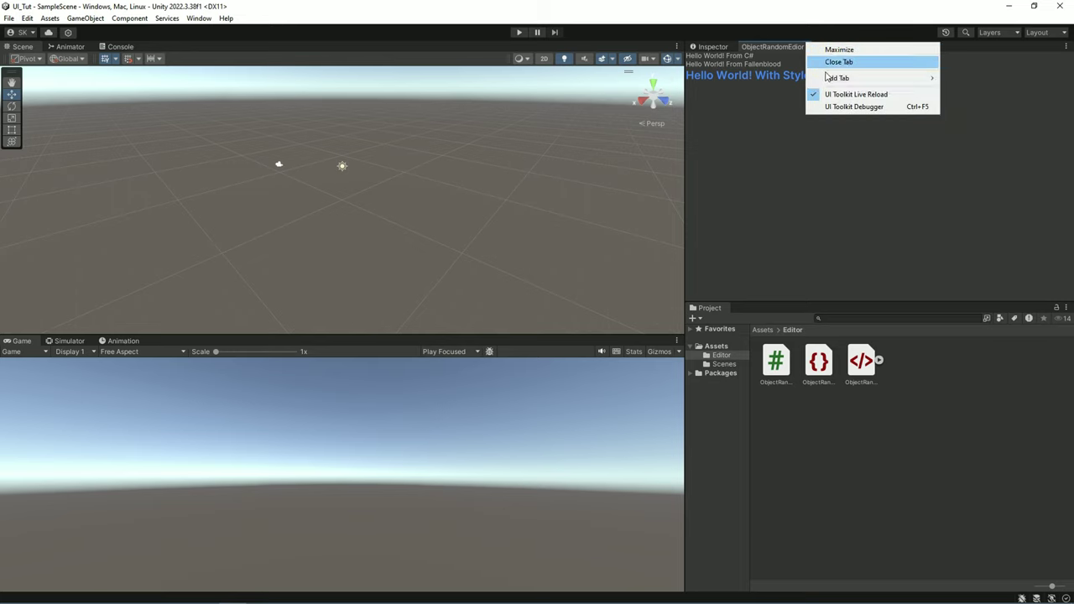
# Browse the ObjectRandomEditor tab's menu, then select ObjectRandomEdior.uss in the Editor folder
pyautogui.rightClick(805, 46)
pyautogui.moveTo(828, 79)
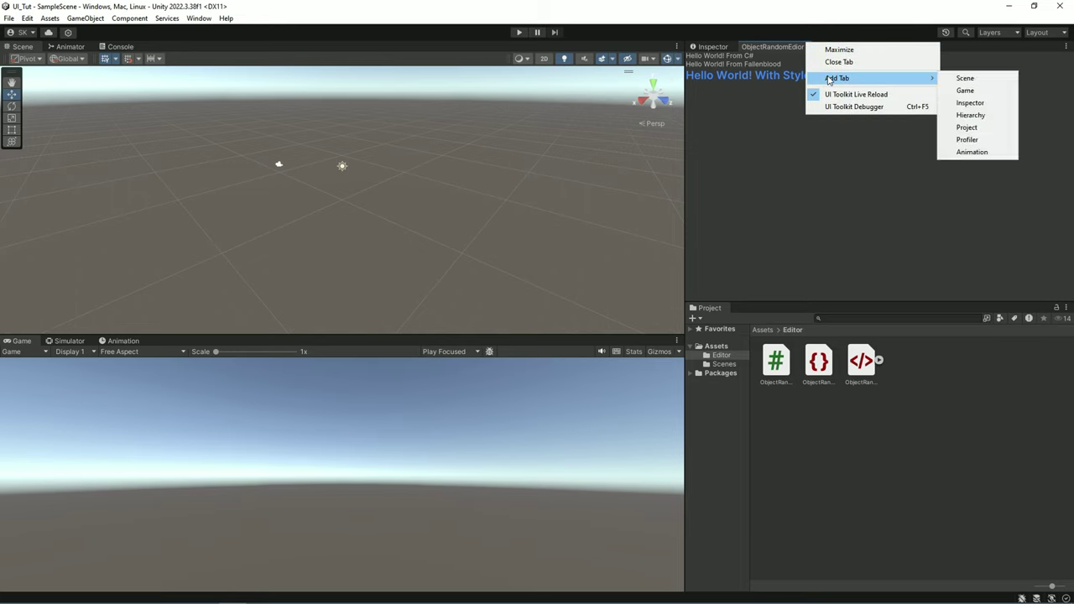
pyautogui.click(793, 127)
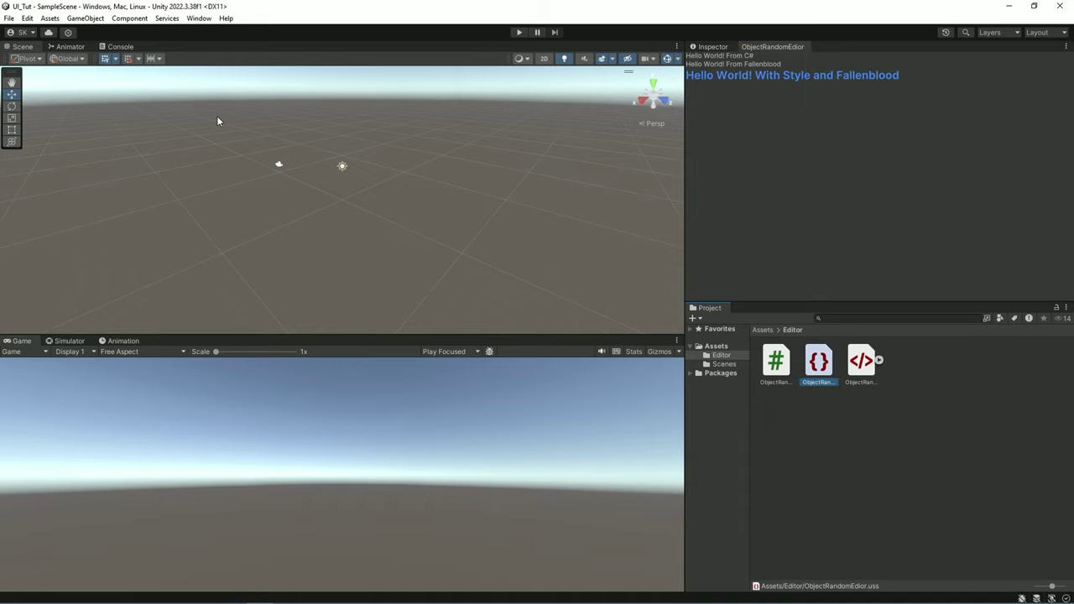
pyautogui.click(905, 176)
pyautogui.click(834, 359)
# Change the .custom-label colour in ObjectRandomEdior.uss to rgb(68, 255, 255) and preview the cyan label in Unity
pyautogui.doubleClick(836, 358)
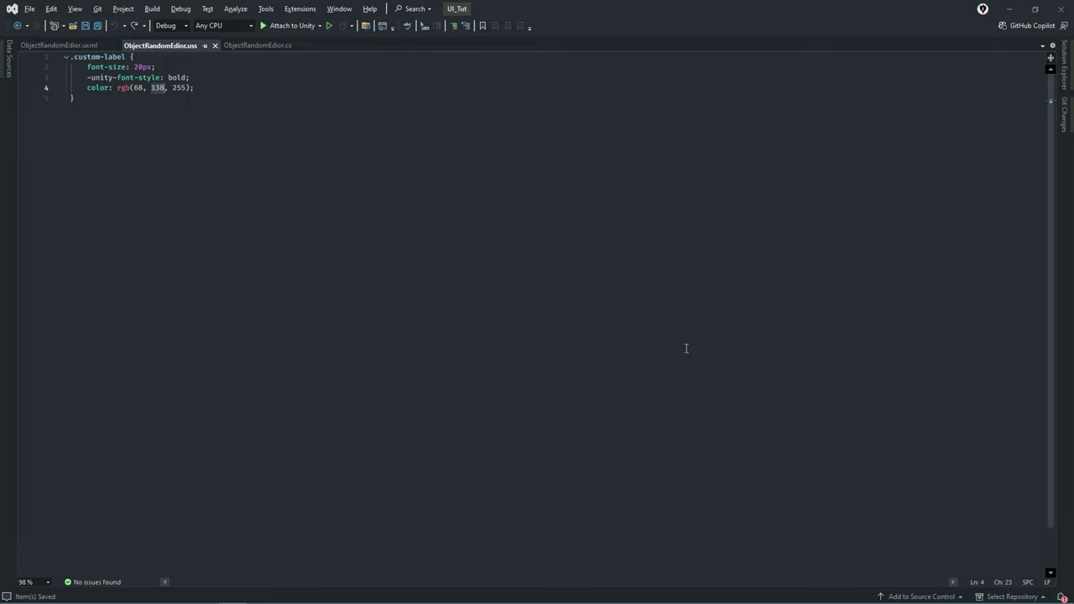
pyautogui.write('255')
pyautogui.press('Down')
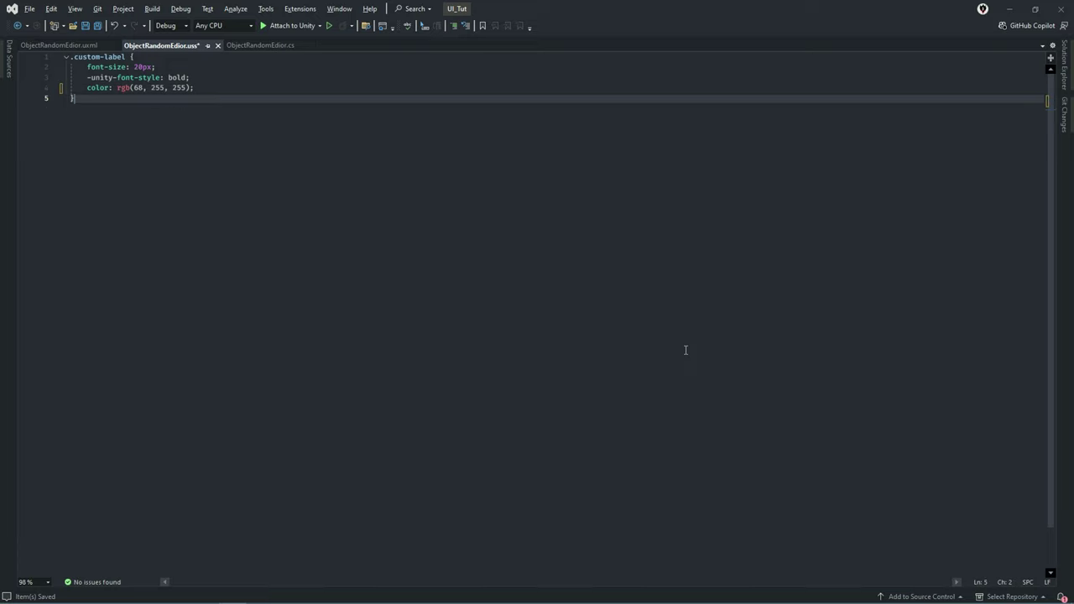
pyautogui.hotkey('alt', 'Tab')
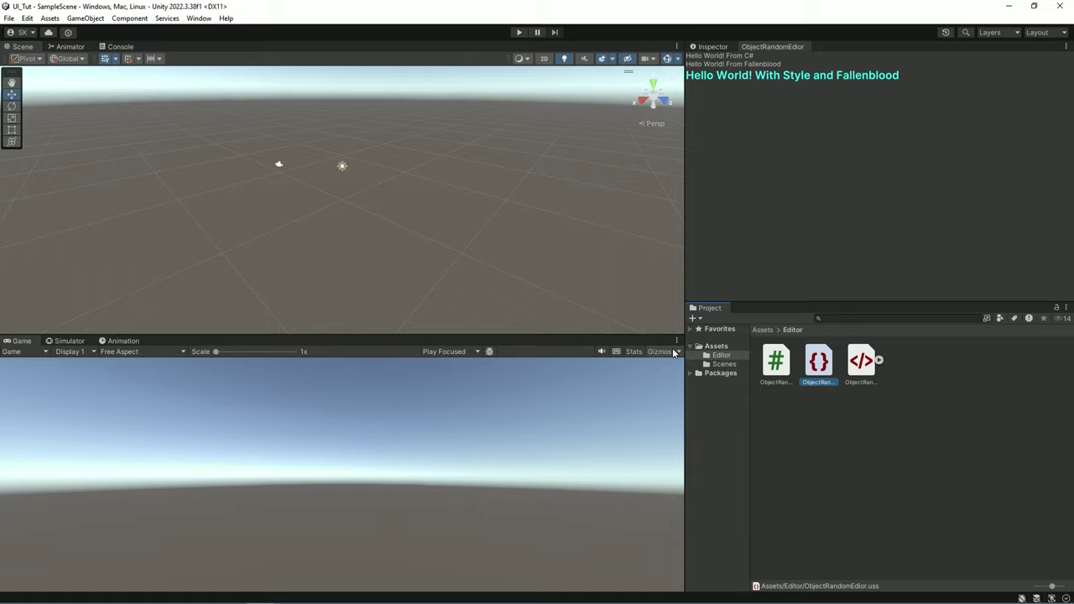
pyautogui.hotkey('alt', 'Tab')
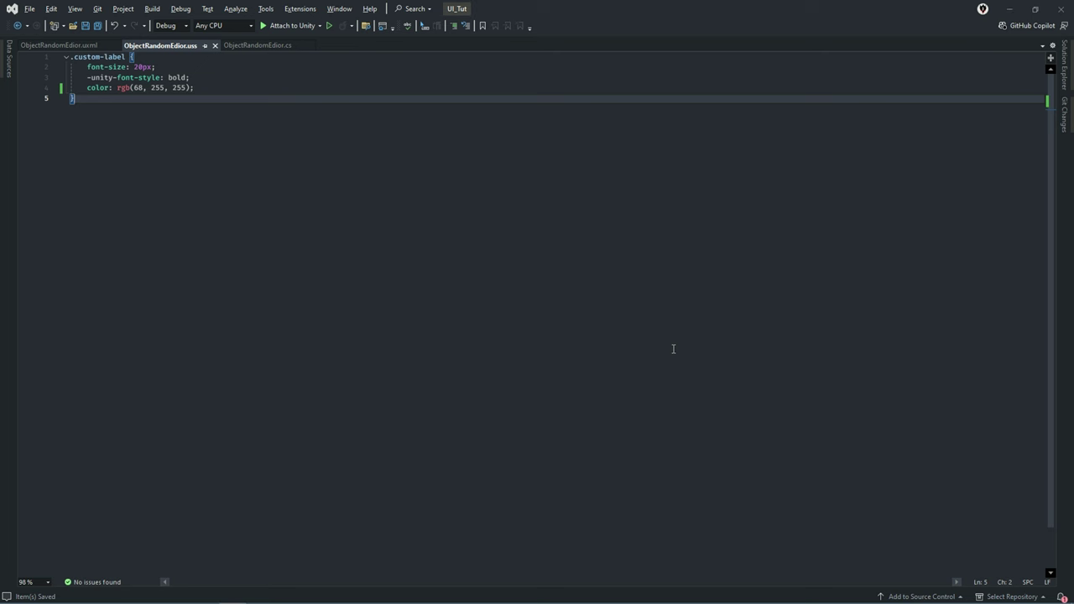
pyautogui.click(113, 67)
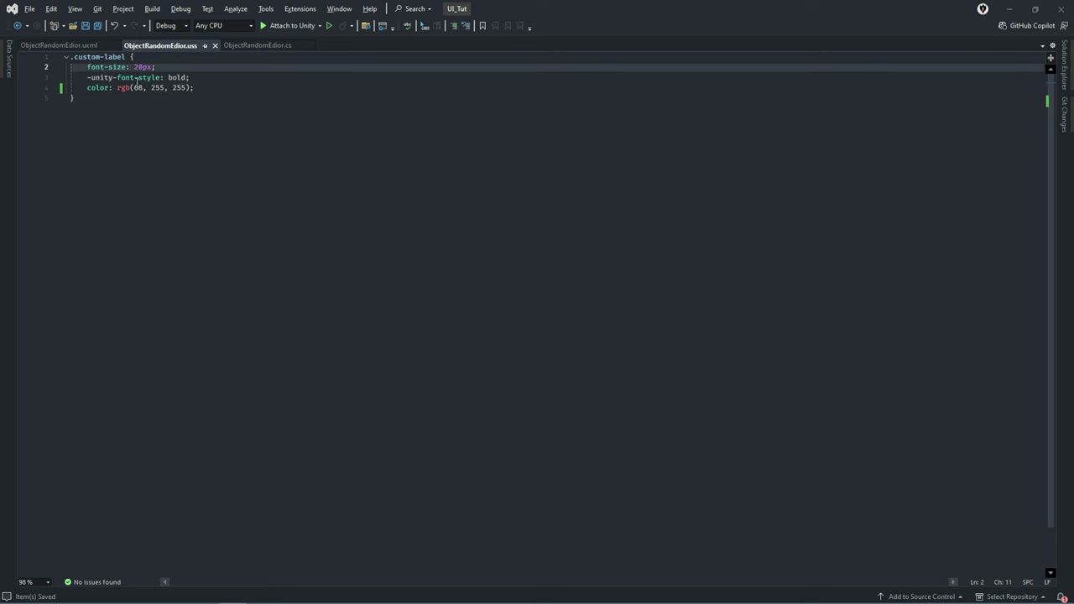
# Set the .custom-label font size to 22px, save the style sheet, and check the label in Unity
pyautogui.click(136, 77)
pyautogui.click(144, 67)
pyautogui.hotkey('ctrl', 's')
pyautogui.hotkey('alt', 'Tab')
pyautogui.hotkey('alt', 'Tab')
# Compare the UXML's Style src path and custom-label class with the style sheet
pyautogui.click(61, 45)
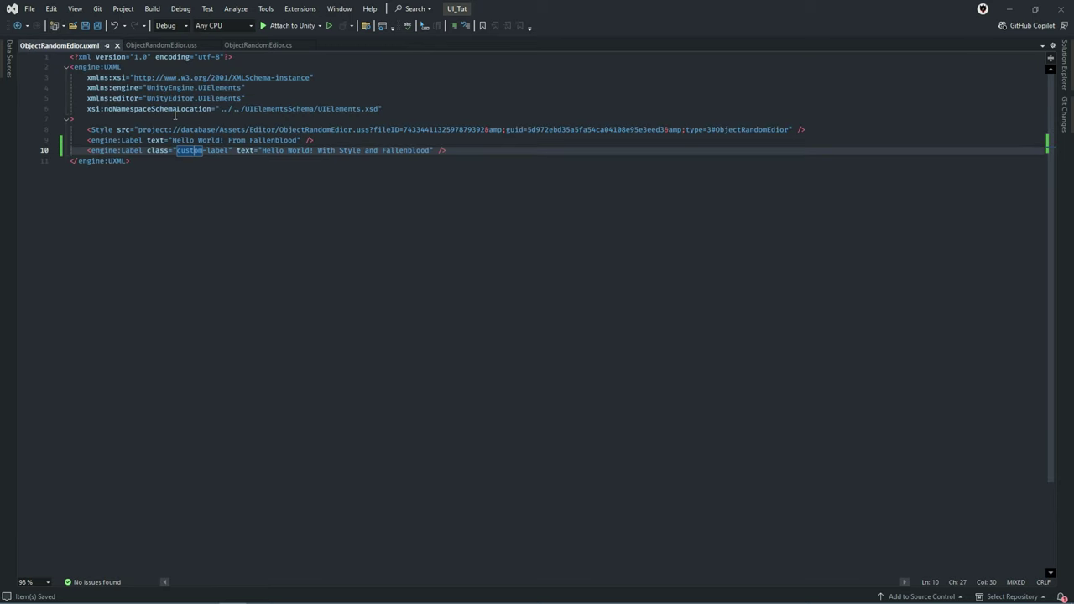
pyautogui.click(118, 130)
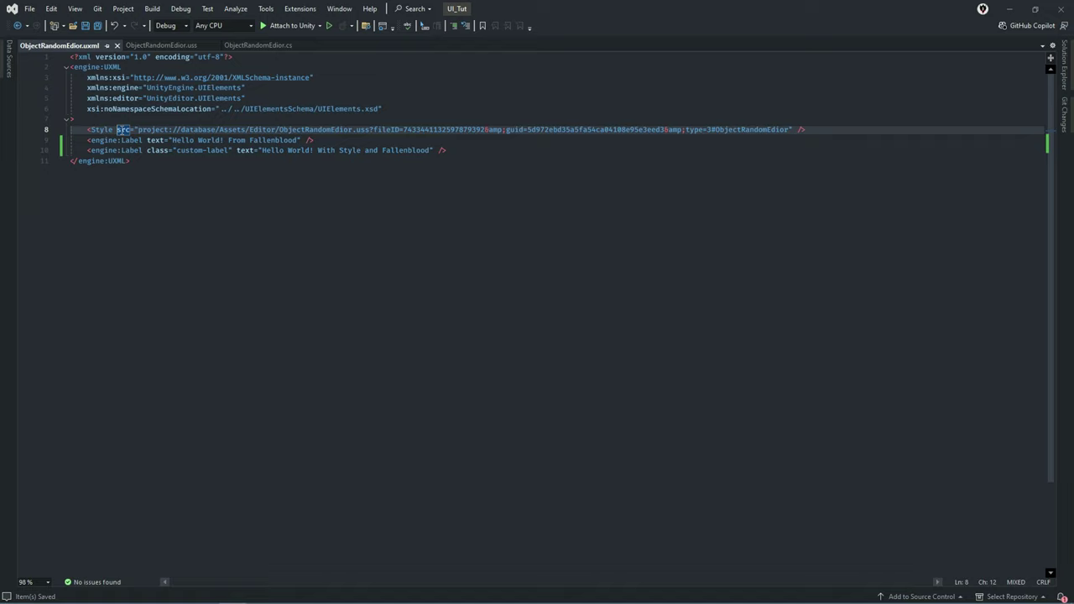
pyautogui.click(204, 150)
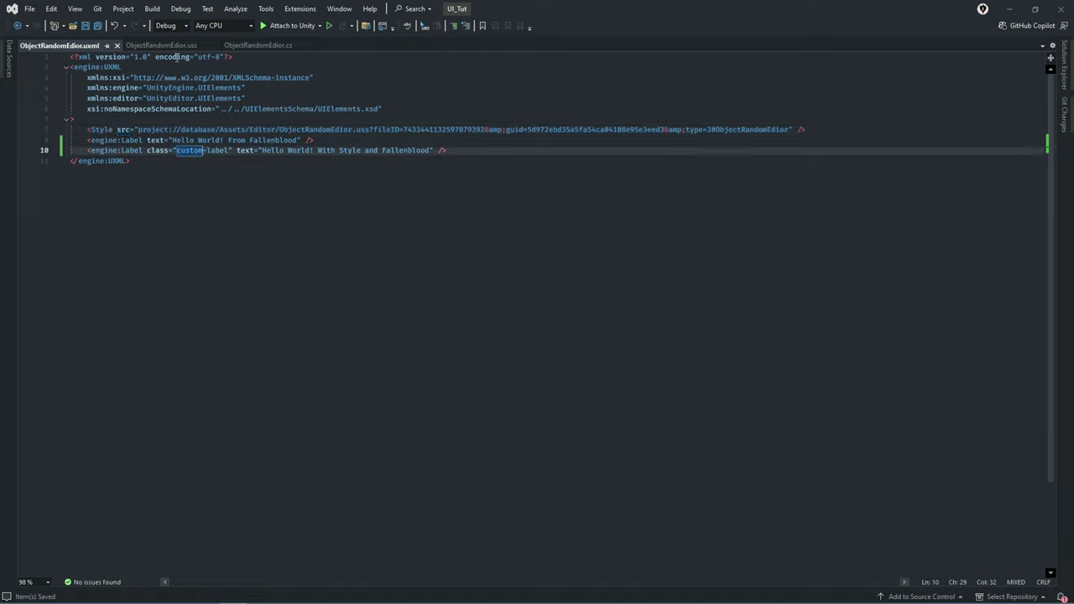
pyautogui.click(157, 46)
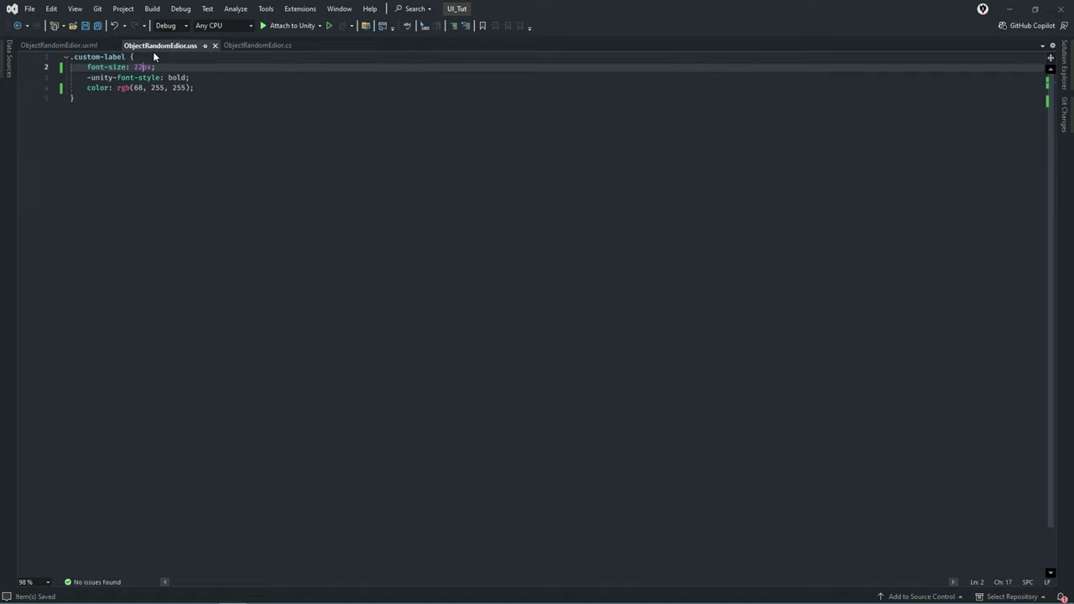
pyautogui.click(60, 45)
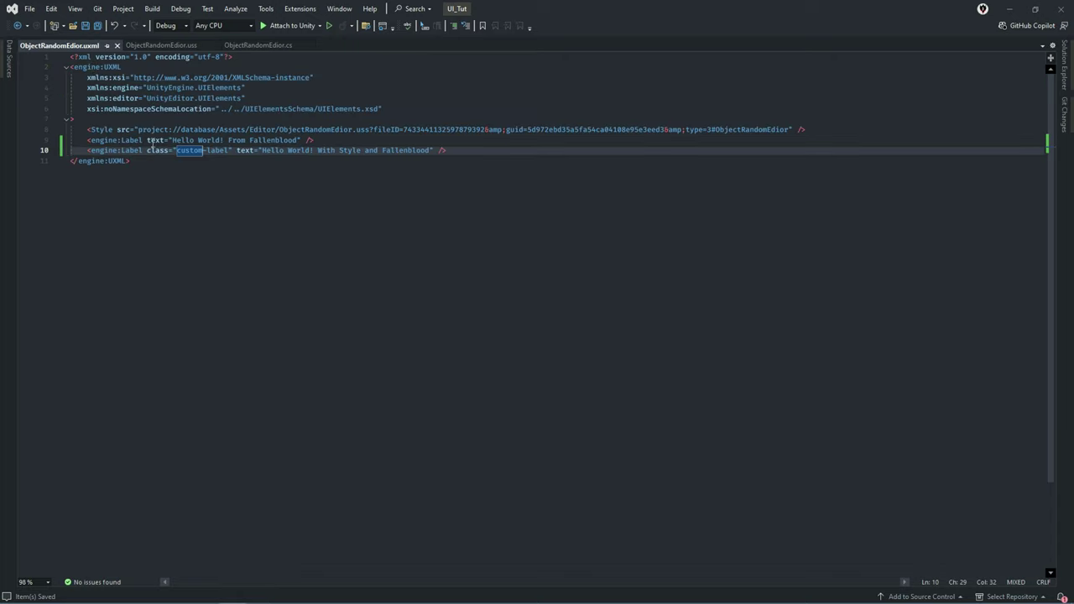
pyautogui.click(178, 153)
pyautogui.click(145, 48)
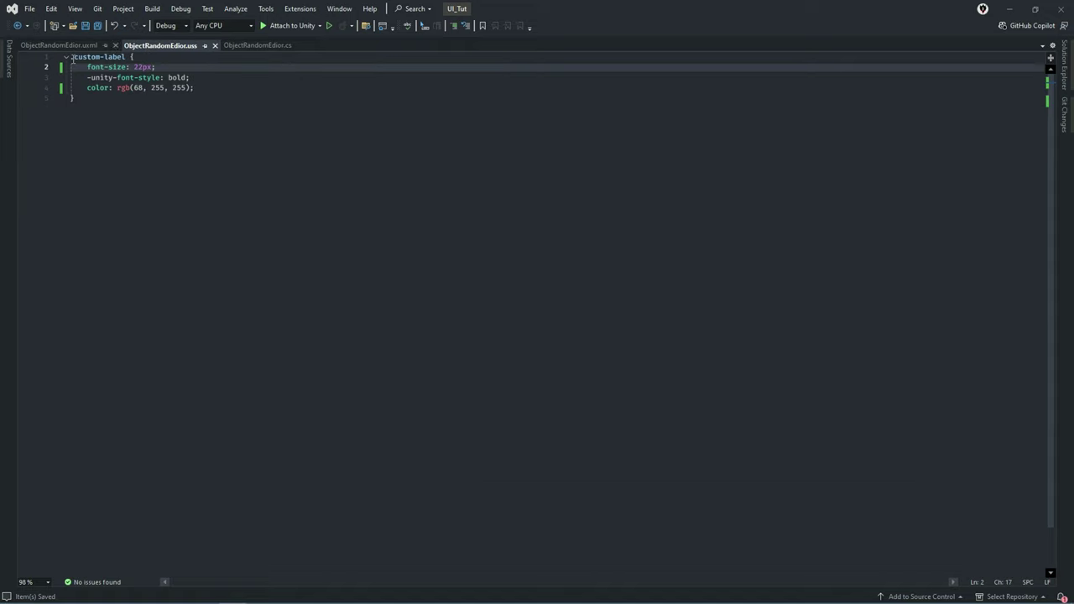
# Select 'custom' in the .custom-label selector and compare it with the UXML, ending on ObjectRandomEdior.uxml
pyautogui.moveTo(101, 56); pyautogui.dragTo(73, 57)
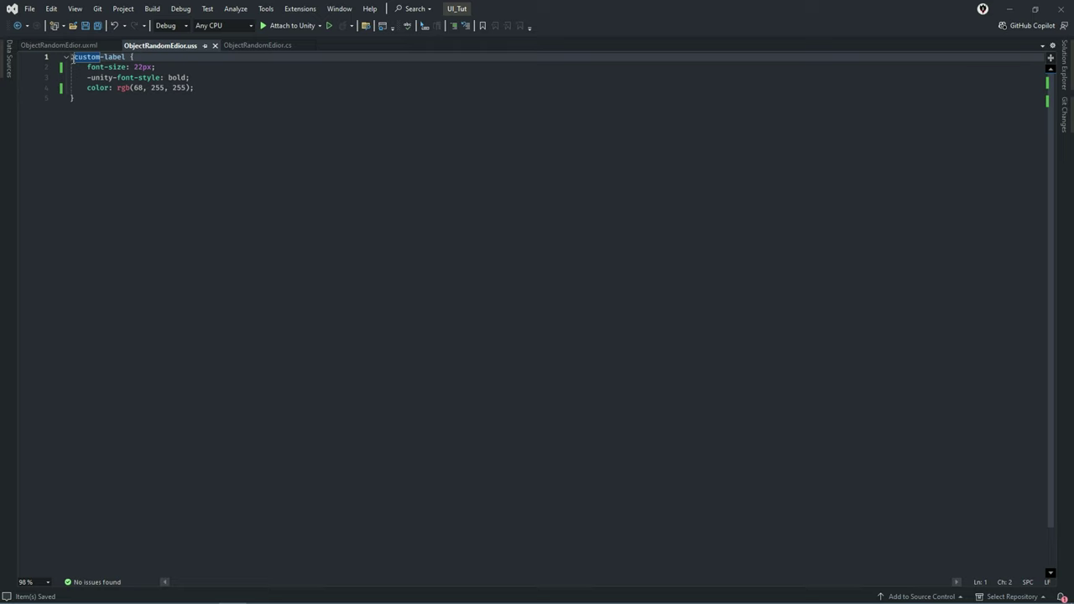
pyautogui.click(43, 48)
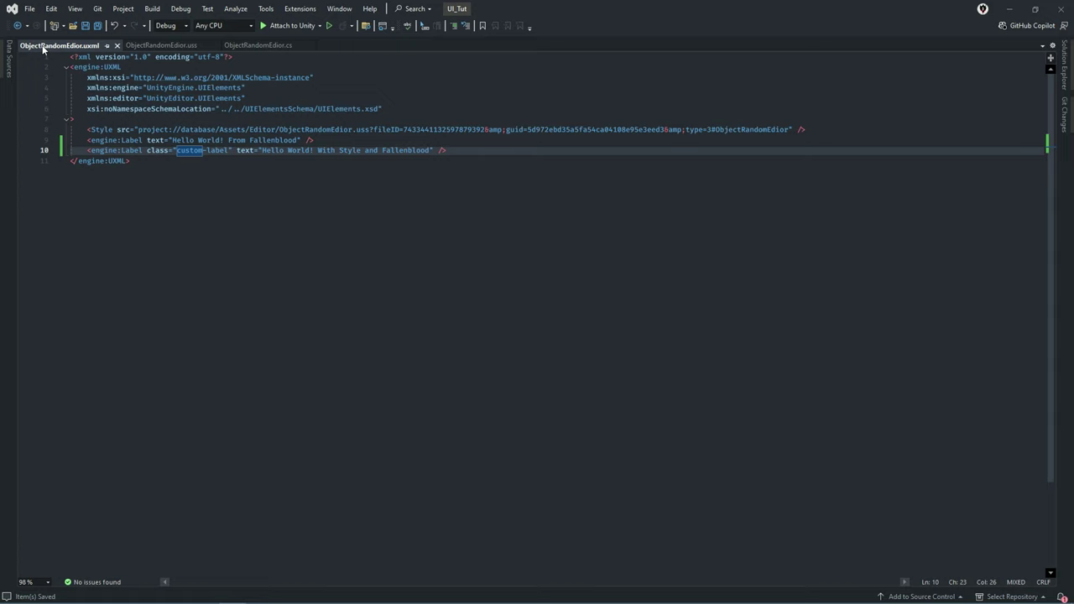
pyautogui.click(132, 46)
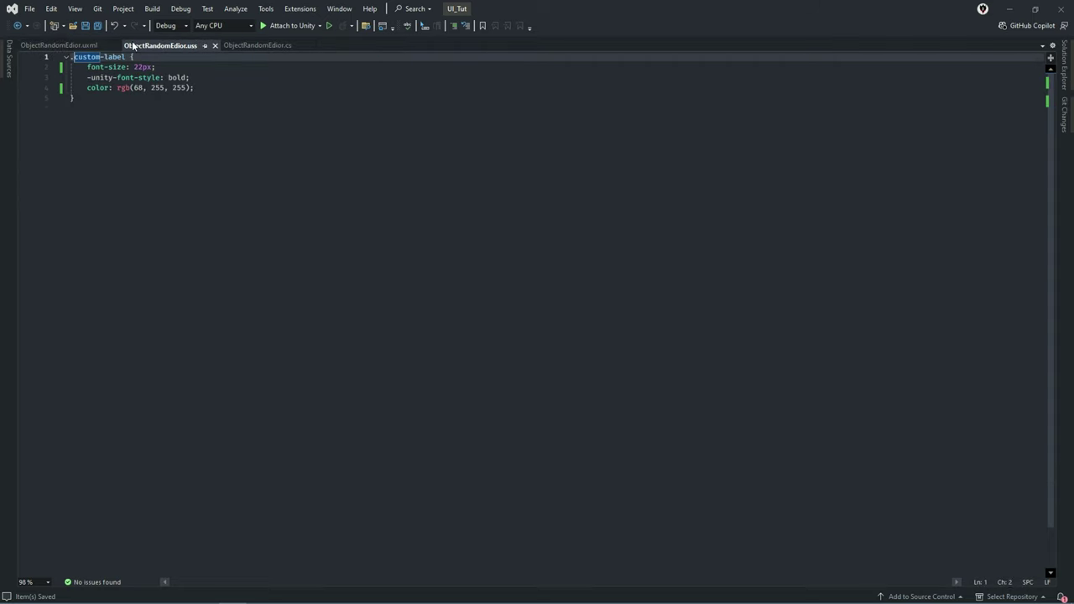
pyautogui.click(46, 48)
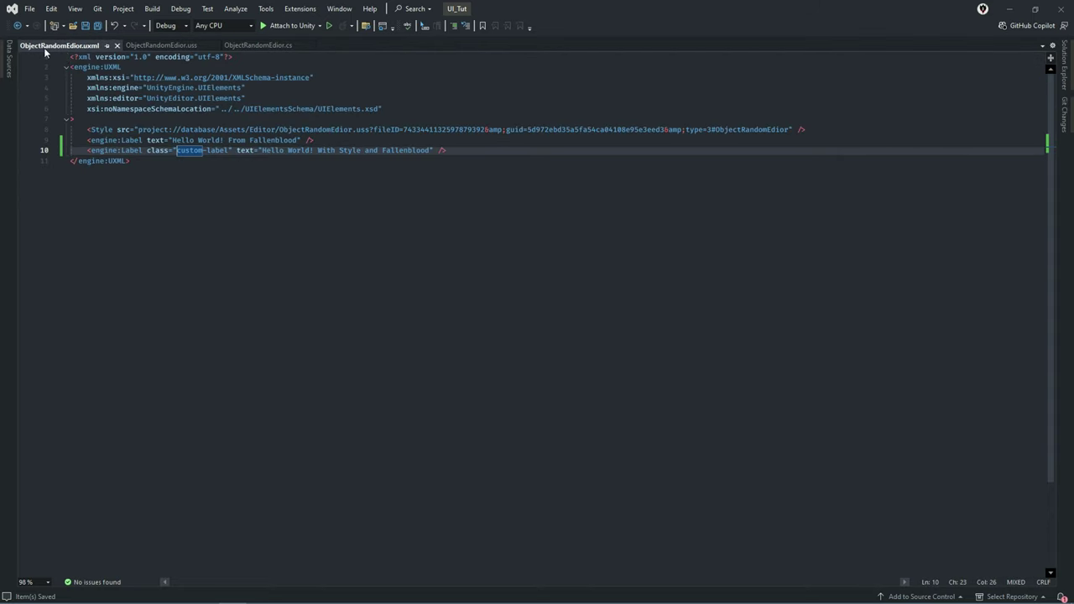
pyautogui.click(131, 48)
pyautogui.click(86, 48)
# Add name="custom-text" to the first Label, copy the value, and go to the style sheet's end
pyautogui.click(307, 141)
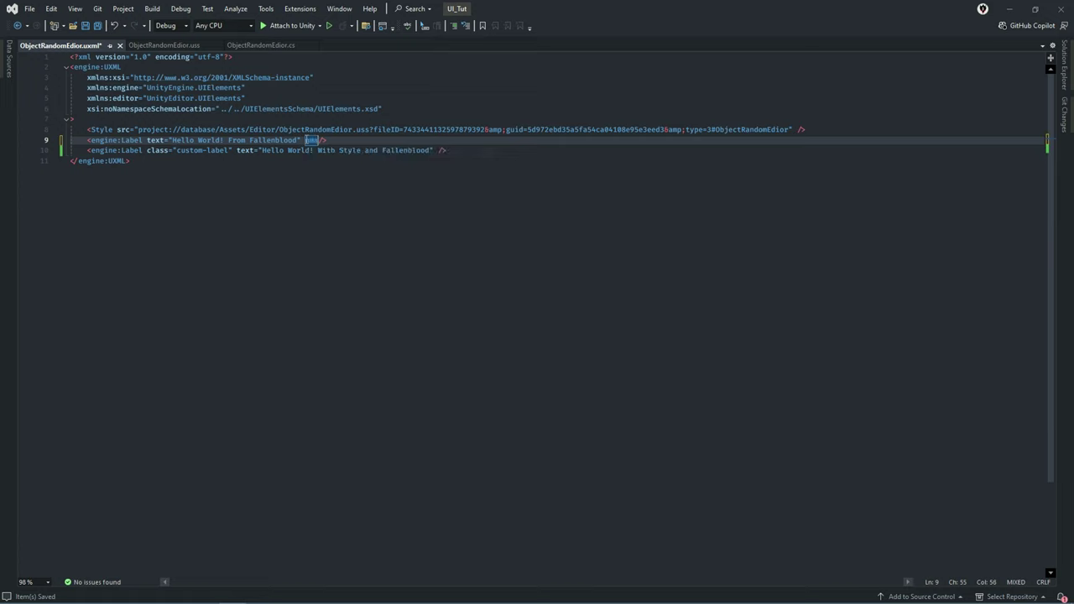
pyautogui.write('na')
pyautogui.write('=')
pyautogui.write('""')
pyautogui.write('cu')
pyautogui.write('sto')
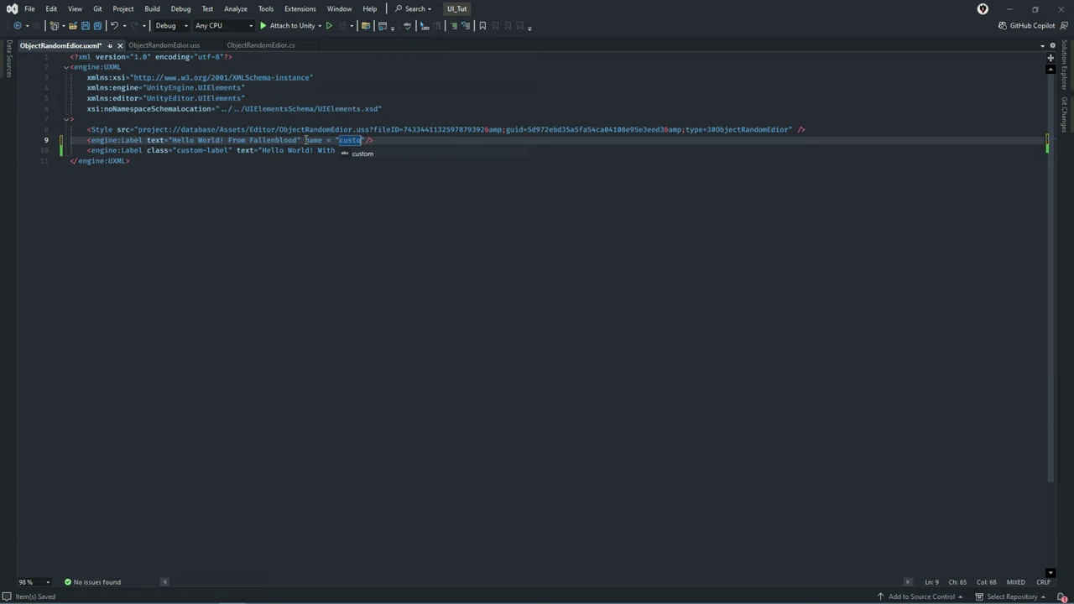
pyautogui.write('m-text')
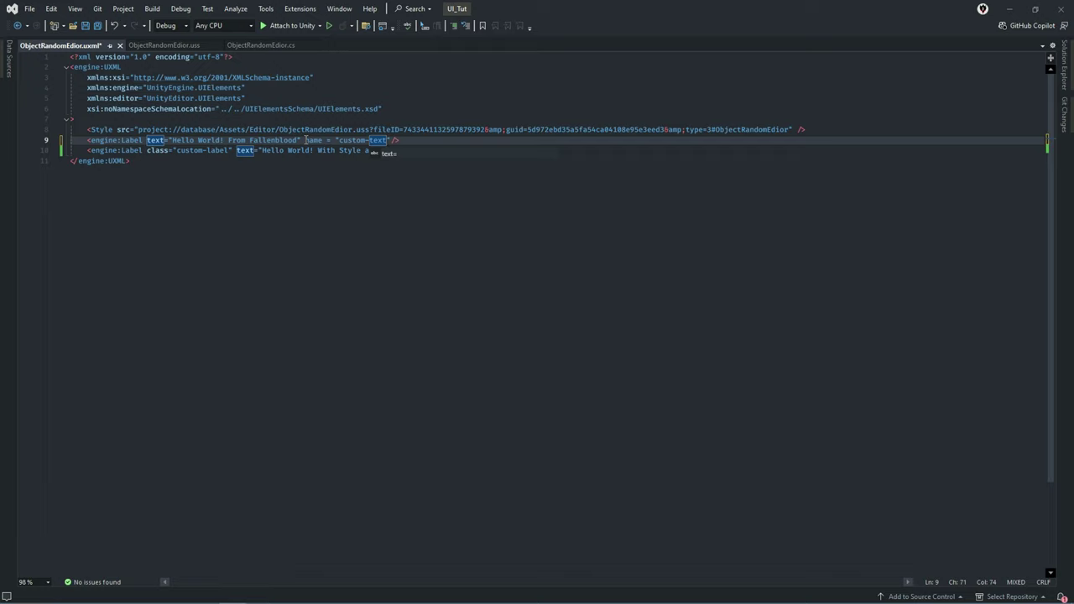
pyautogui.click(306, 140)
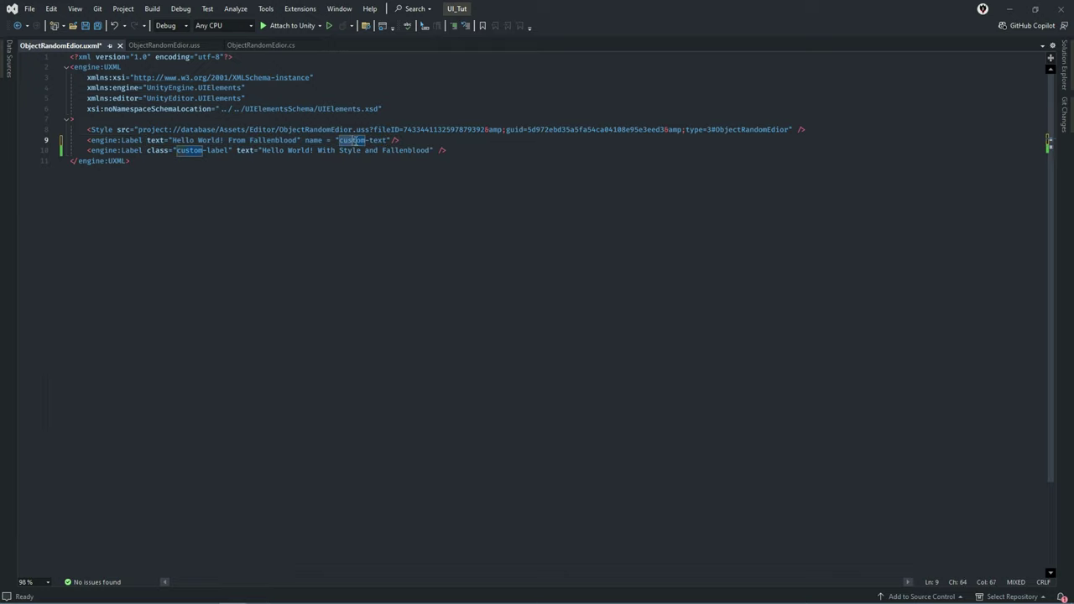
pyautogui.moveTo(338, 141); pyautogui.dragTo(387, 140)
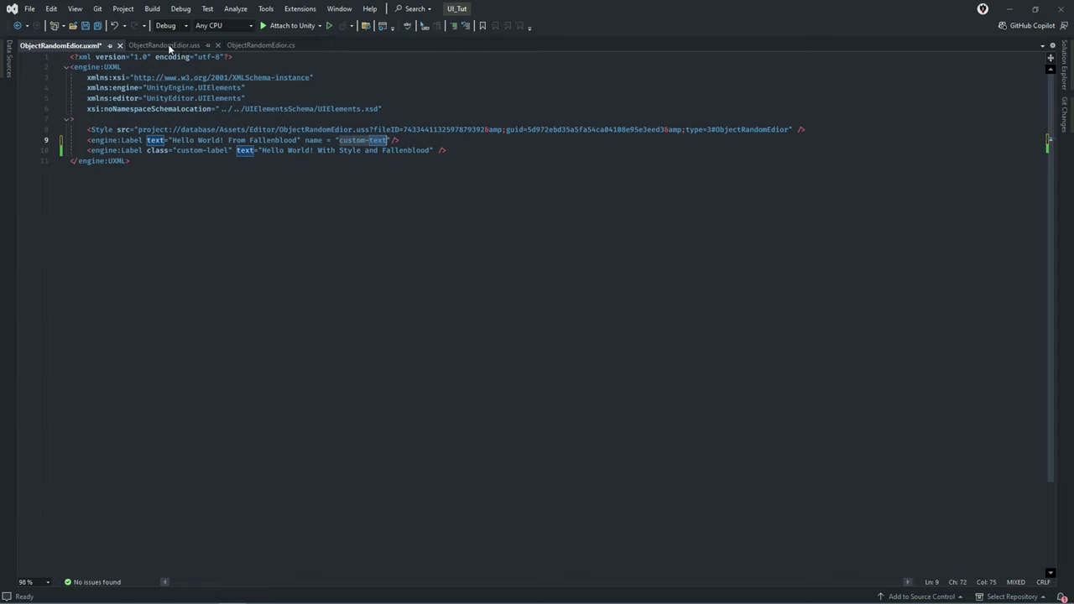
pyautogui.click(172, 46)
pyautogui.click(118, 97)
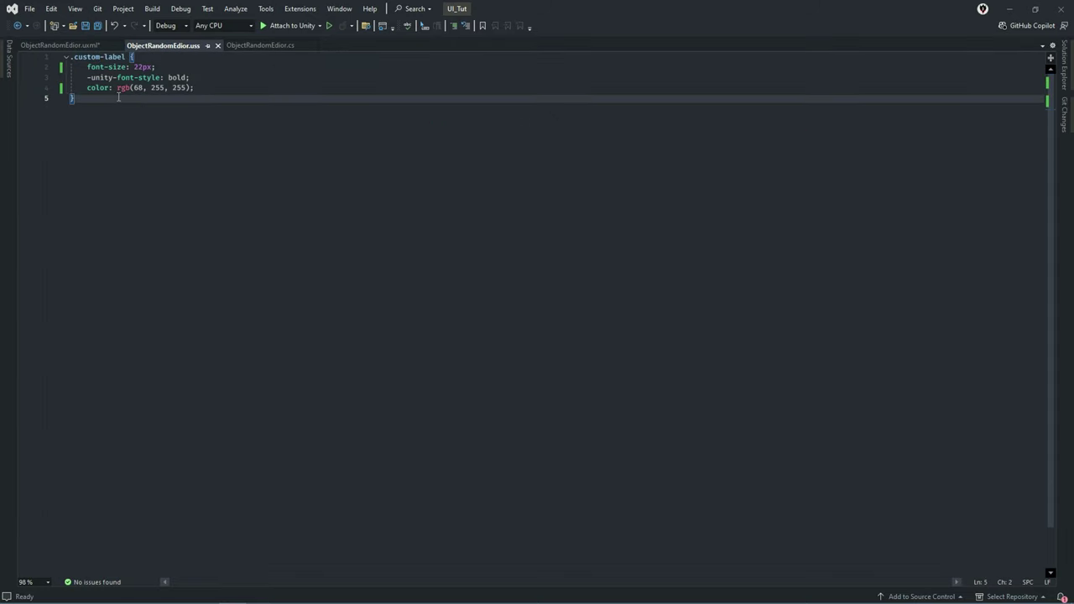
# Create a custom-text rule and paste the three .custom-label property lines into it
pyautogui.press('Return')
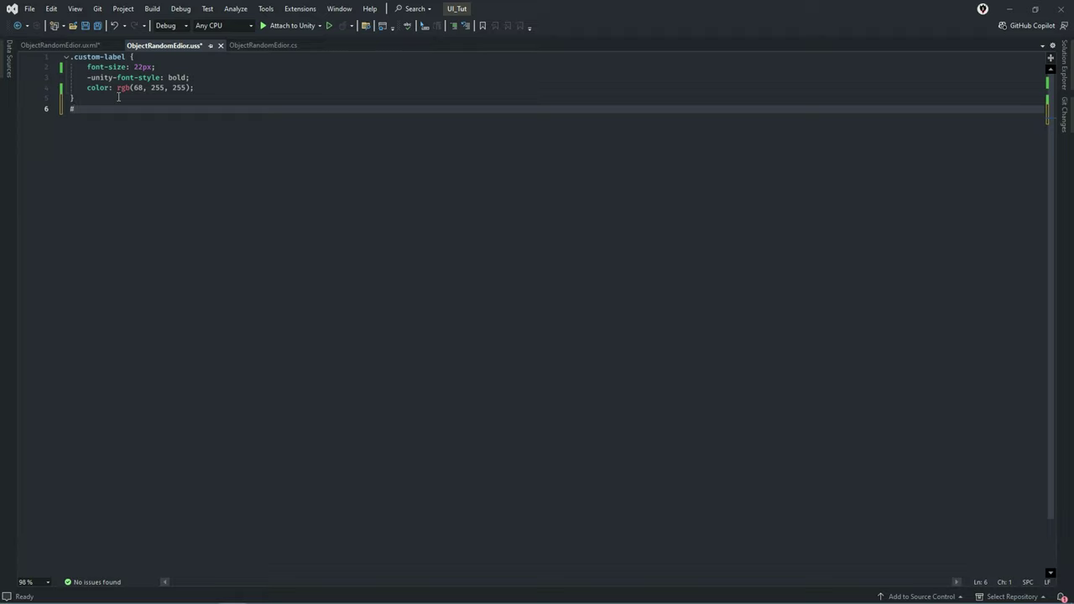
pyautogui.write('custom-text')
pyautogui.write('{')
pyautogui.press('Return')
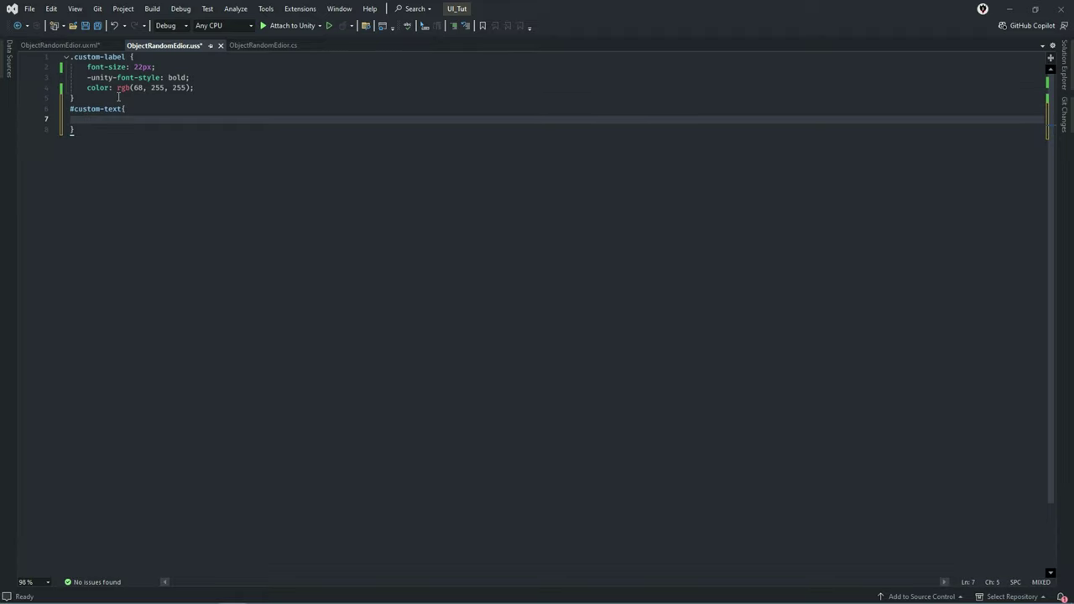
pyautogui.moveTo(196, 87); pyautogui.dragTo(70, 67)
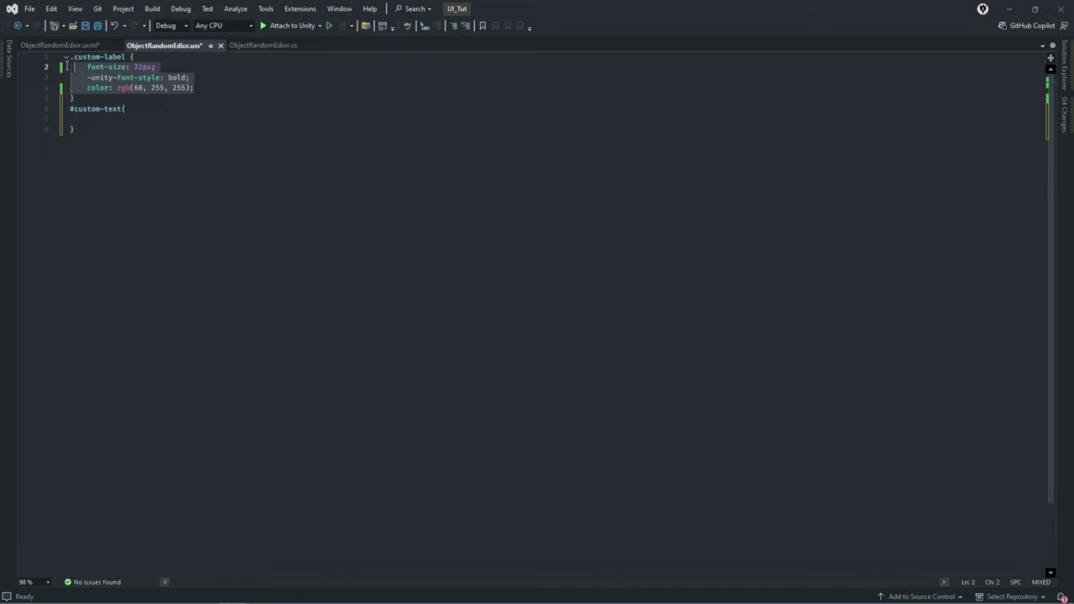
pyautogui.hotkey('ctrl', 'c')
pyautogui.click(109, 120)
pyautogui.hotkey('ctrl', 'v')
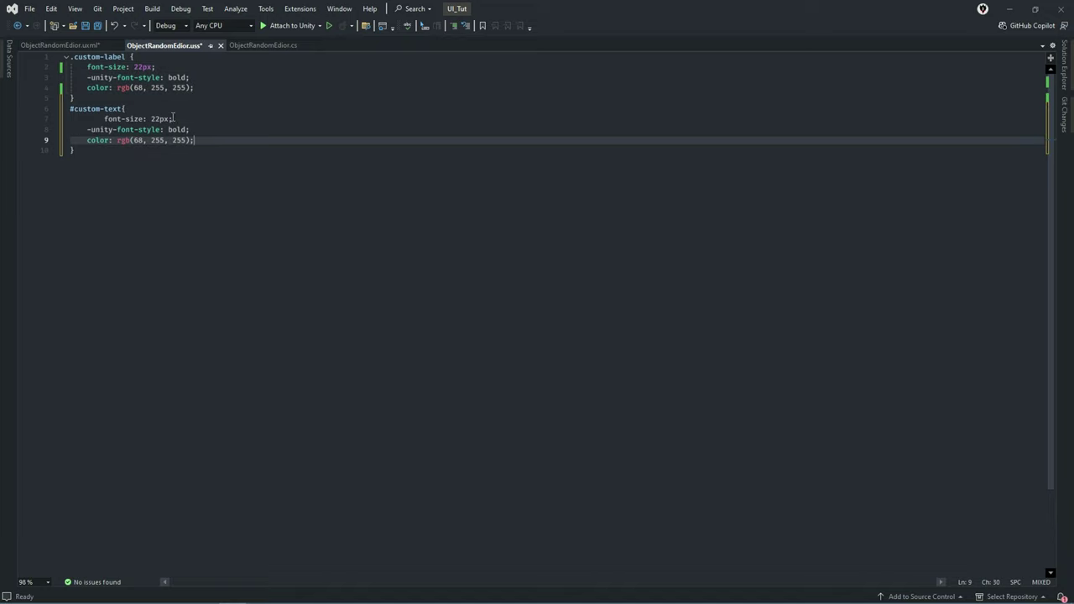
# Set the custom-text font size to 18px and colour to rgb(166, 43, 255), fix indentation, and save
pyautogui.moveTo(151, 118); pyautogui.dragTo(160, 119)
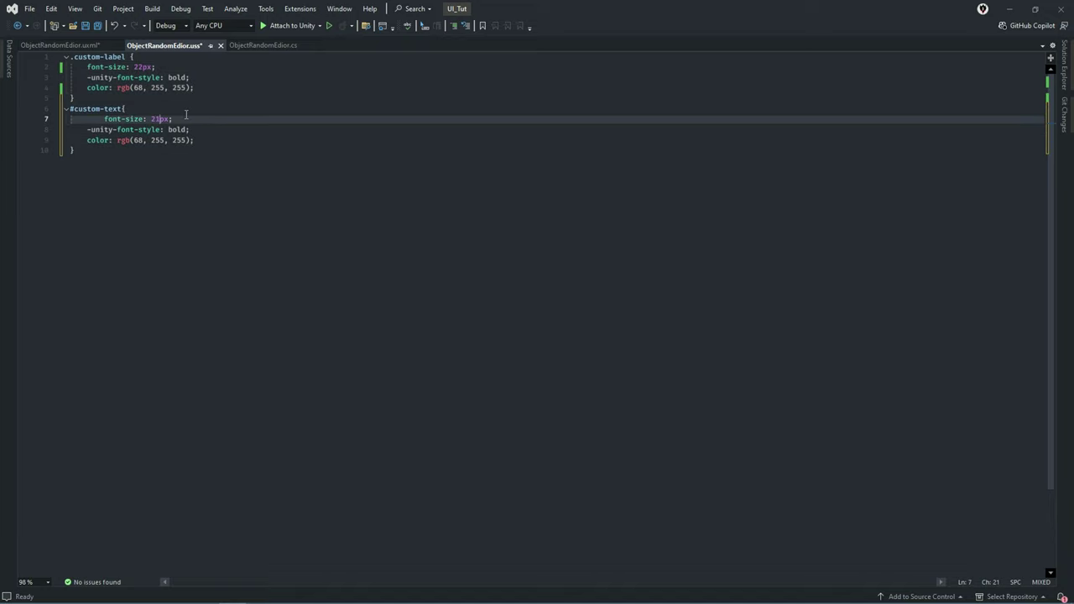
pyautogui.write('1')
pyautogui.hotkey('shift', 'Left')
pyautogui.hotkey('shift', 'Left')
pyautogui.write('18')
pyautogui.click(157, 141)
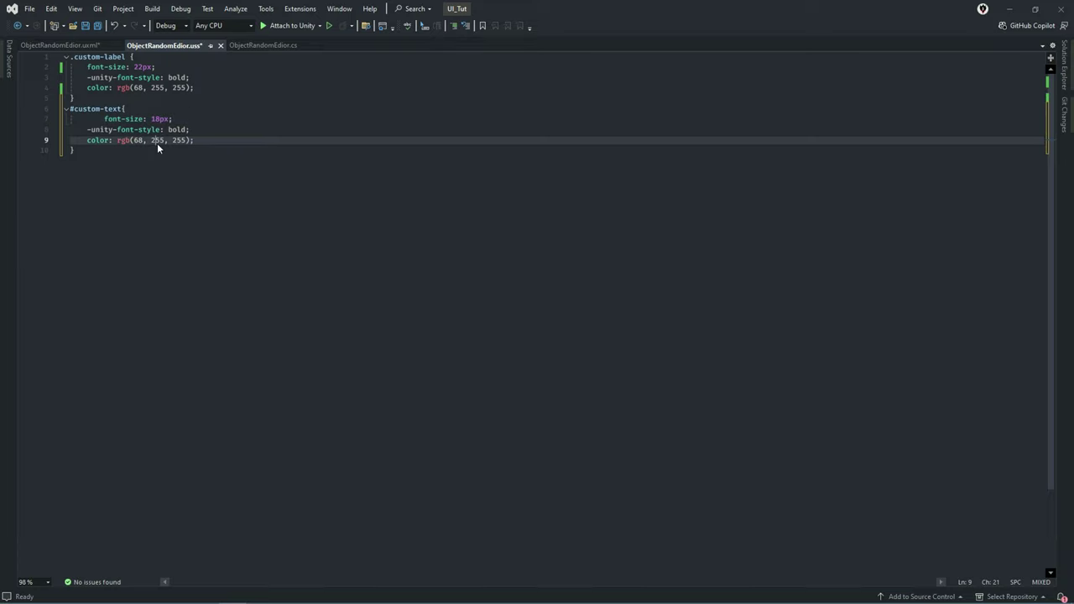
pyautogui.write('43')
pyautogui.doubleClick(139, 140)
pyautogui.write('1')
pyautogui.write('66')
pyautogui.click(170, 171)
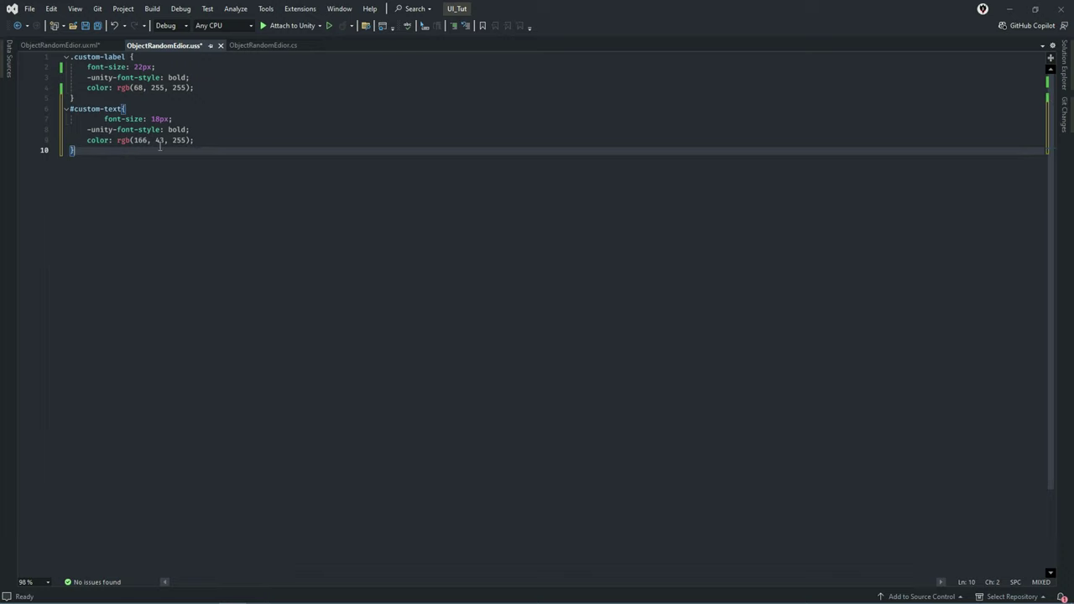
pyautogui.click(105, 118)
pyautogui.hotkey('shift', 'Tab')
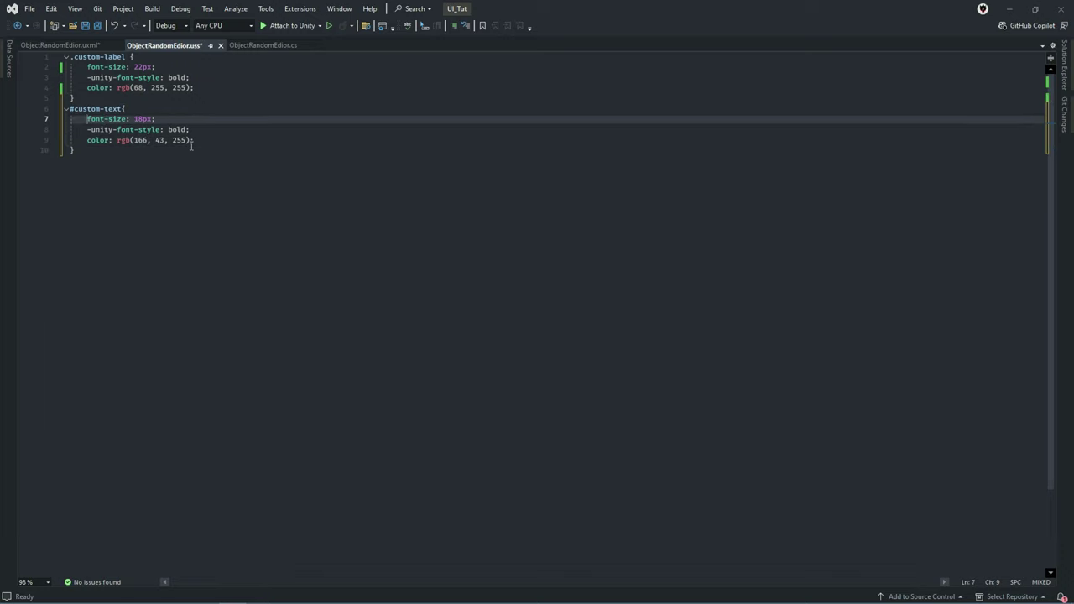
pyautogui.click(192, 143)
pyautogui.hotkey('ctrl', 's')
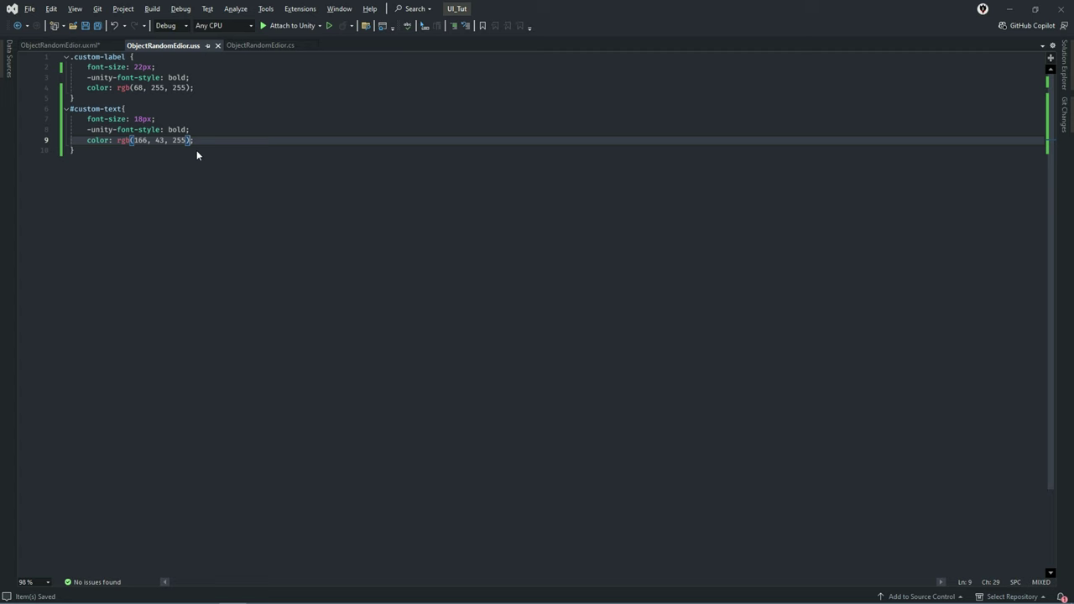
pyautogui.click(58, 45)
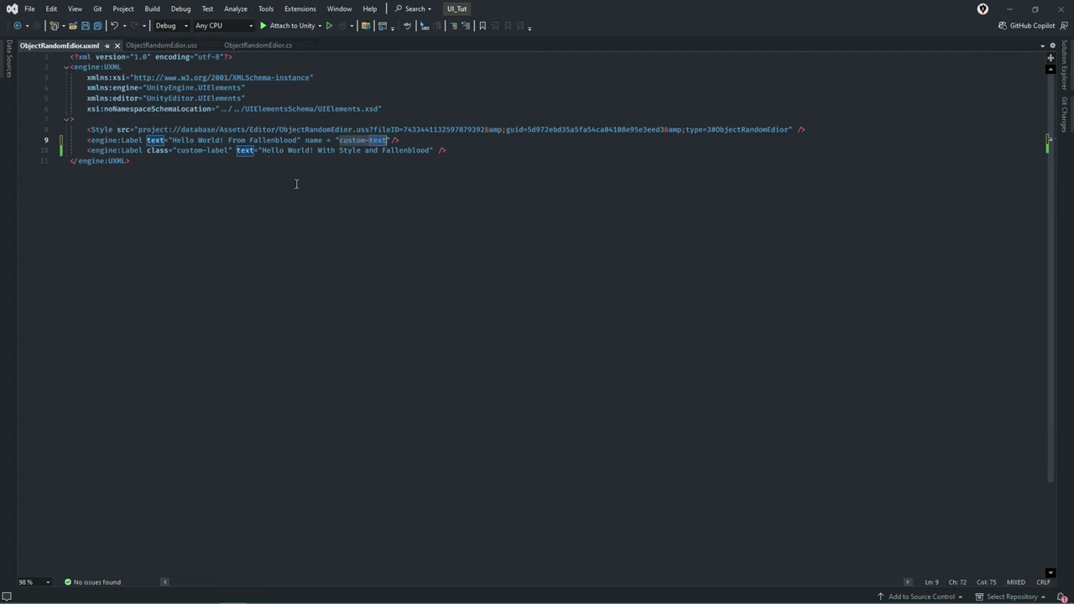
pyautogui.hotkey('ctrl', 's')
pyautogui.hotkey('alt', 'Tab')
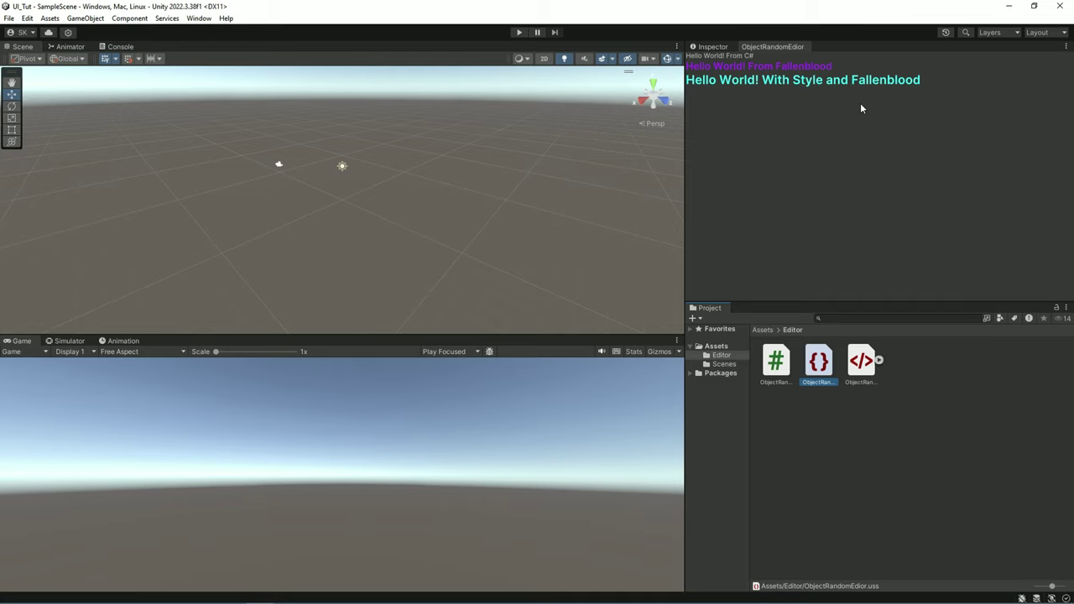
pyautogui.hotkey('alt', 'Tab')
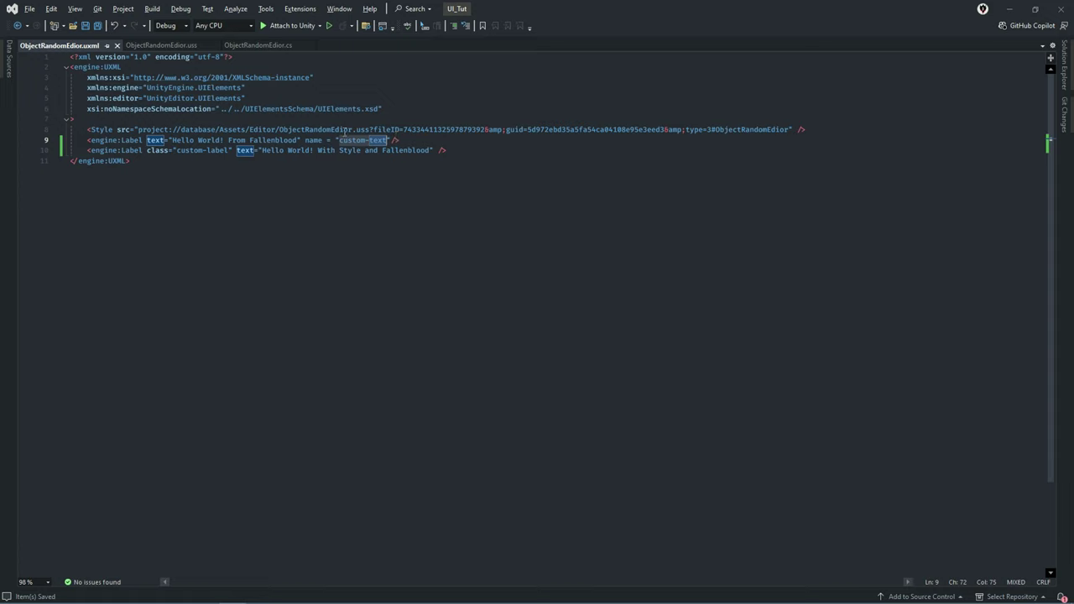
# Delete name="custom-text" and class="custom-label" from the two labels and save the UXML
pyautogui.moveTo(306, 140); pyautogui.dragTo(392, 140)
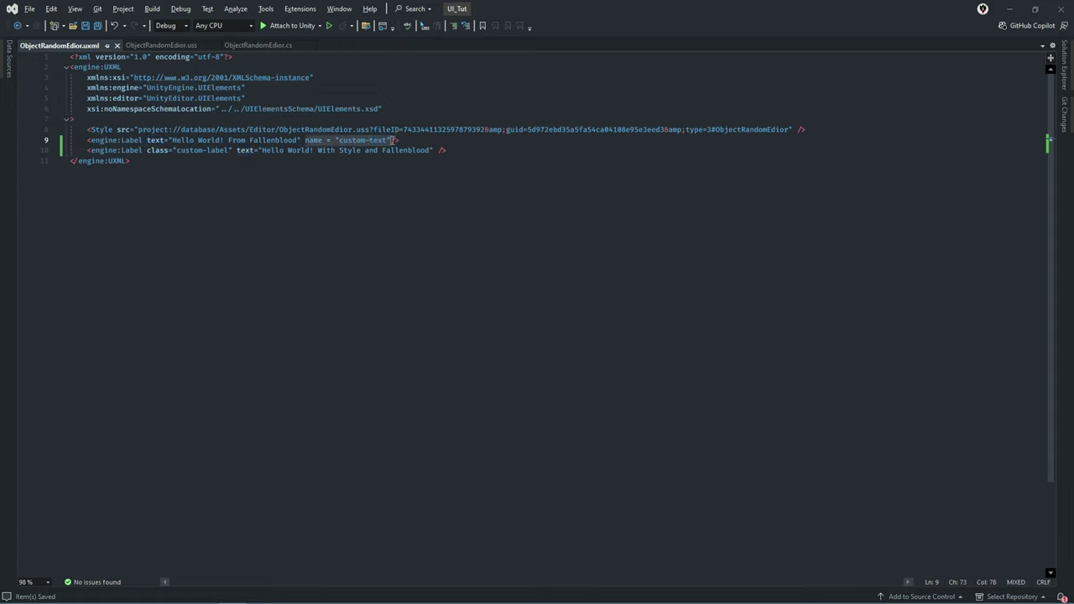
pyautogui.press('BackSpace')
pyautogui.moveTo(234, 151); pyautogui.dragTo(147, 151)
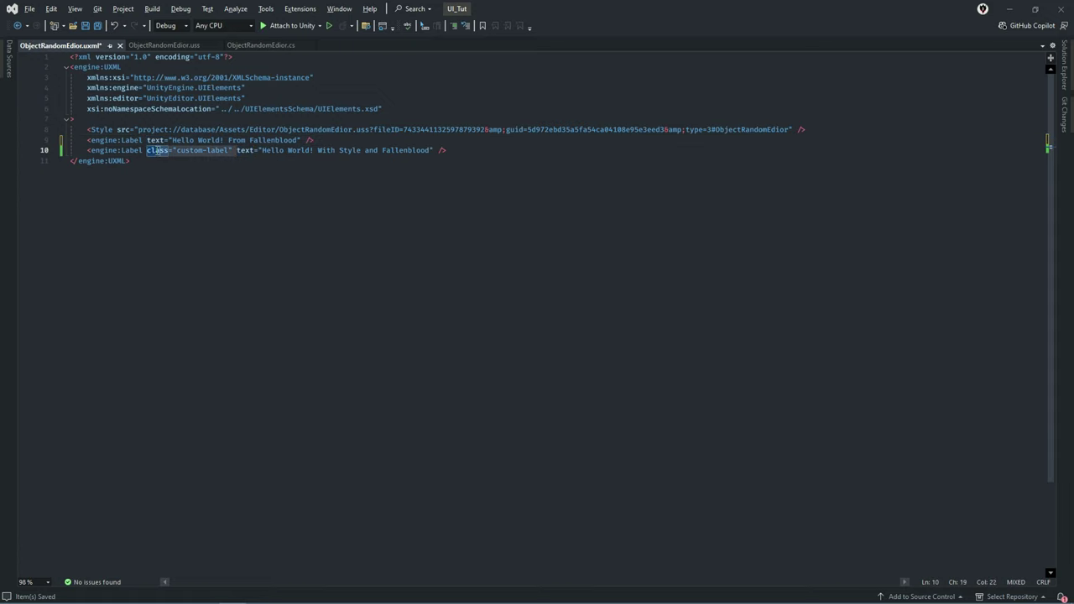
pyautogui.press('BackSpace')
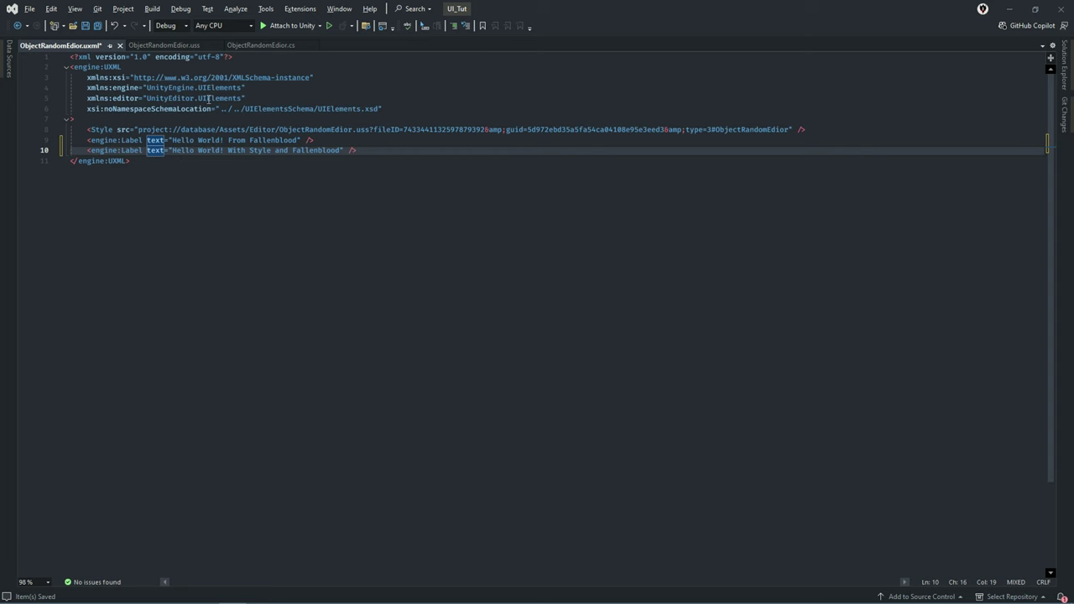
pyautogui.hotkey('ctrl', 's')
pyautogui.hotkey('alt', 'Tab')
pyautogui.hotkey('alt', 'Tab')
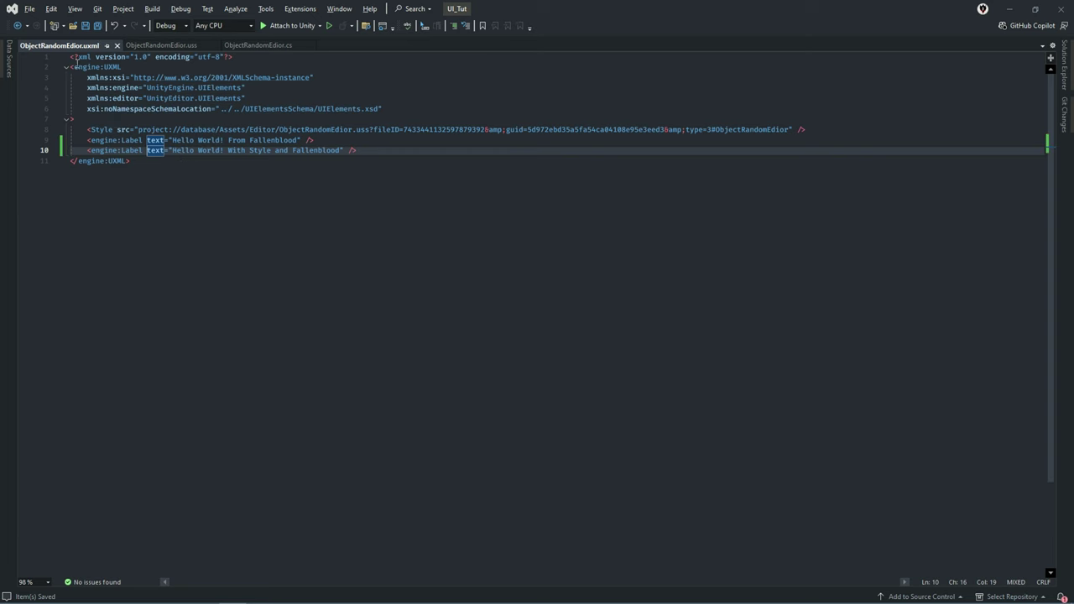
pyautogui.click(167, 46)
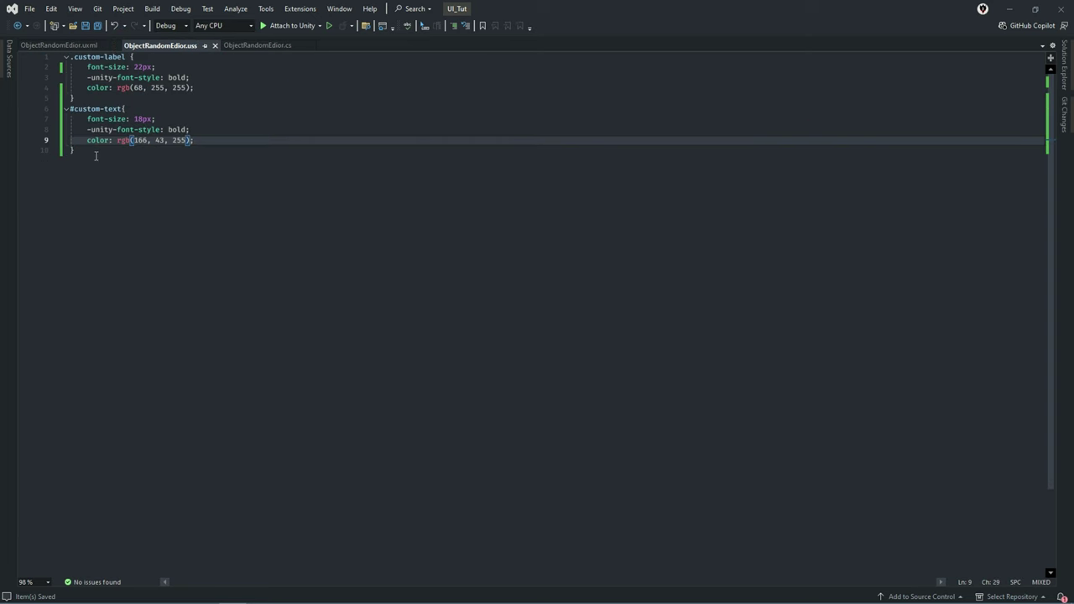
pyautogui.click(96, 152)
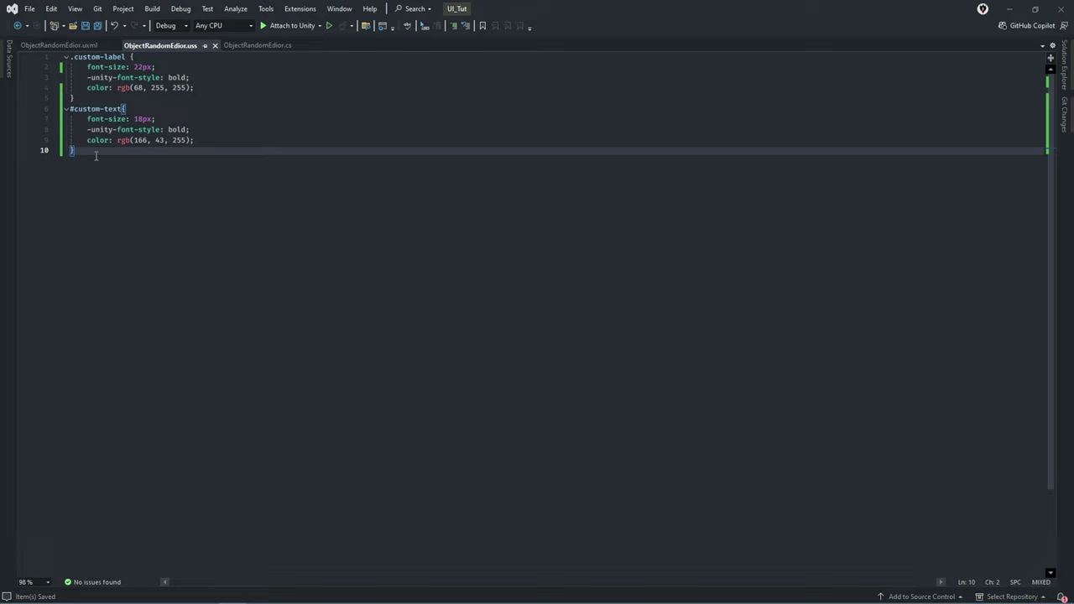
# Create a Label rule containing a copy of the custom-text properties and save the stylesheet
pyautogui.press('Return')
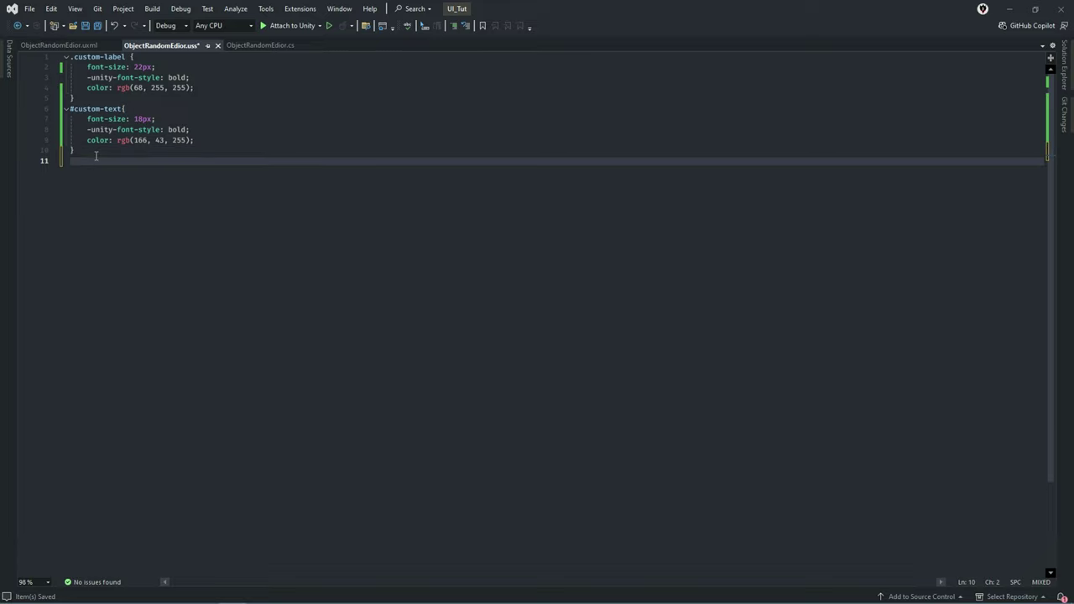
pyautogui.press('Return')
pyautogui.press('BackSpace')
pyautogui.write('La')
pyautogui.write('ble')
pyautogui.press('BackSpace')
pyautogui.press('BackSpace')
pyautogui.write('el')
pyautogui.write('{')
pyautogui.press('Return')
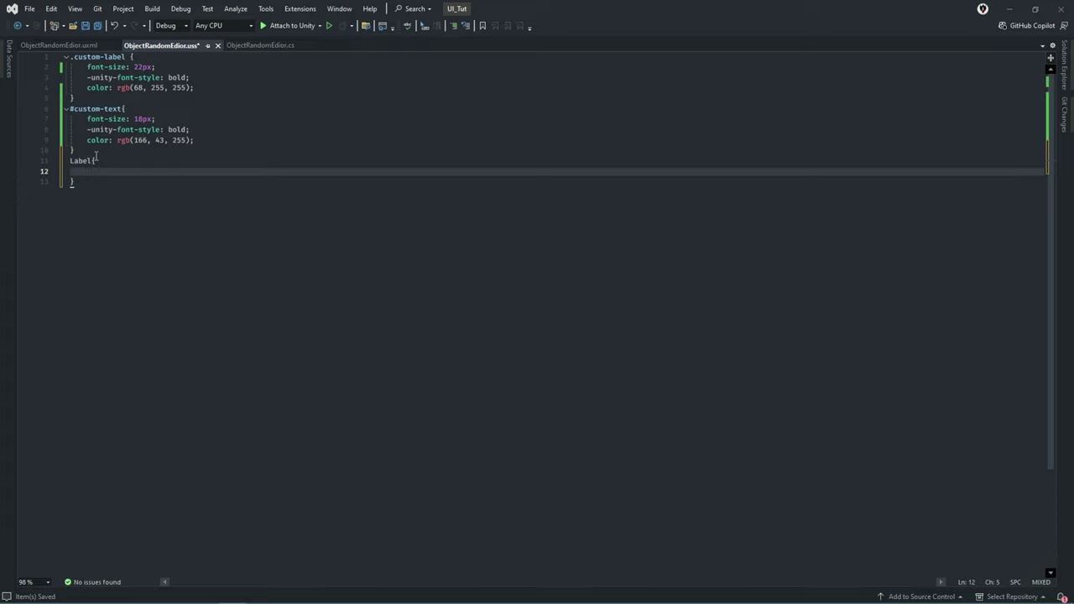
pyautogui.moveTo(201, 140); pyautogui.dragTo(69, 117)
pyautogui.hotkey('ctrl', 'c')
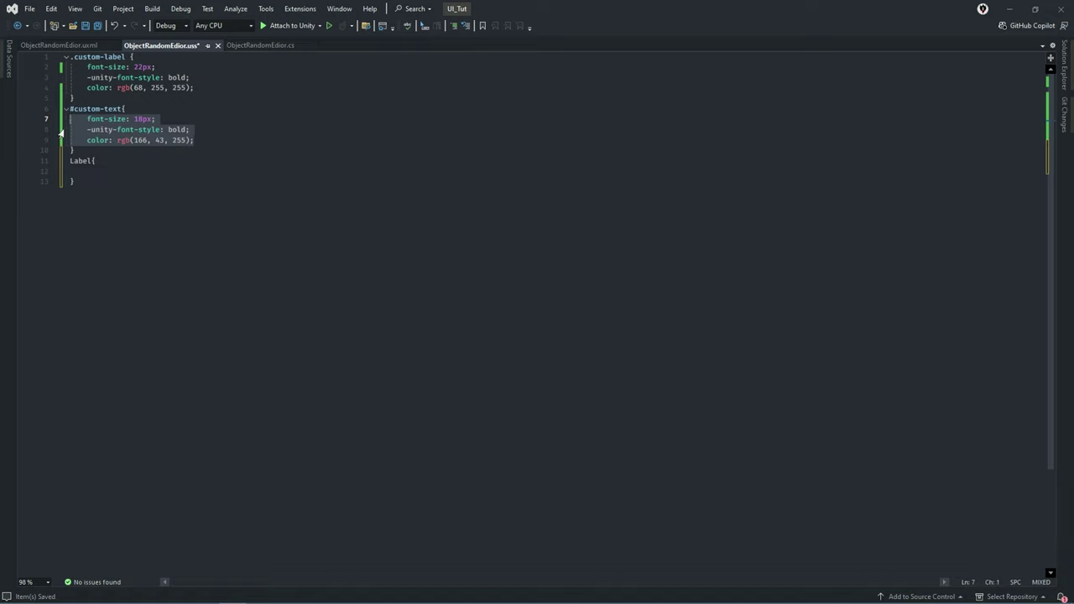
pyautogui.click(119, 170)
pyautogui.hotkey('ctrl', 'v')
pyautogui.hotkey('ctrl', 's')
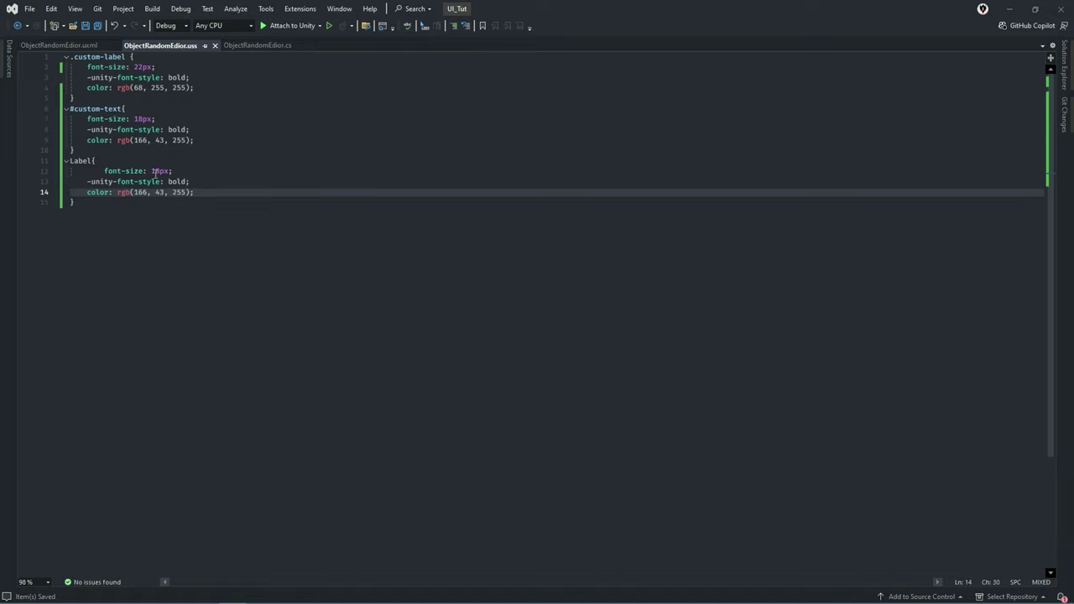
# Change the Label rule to colour rgb(166, 74, 255) and font size 20px, fix indentation, and save
pyautogui.click(160, 193)
pyautogui.doubleClick(160, 193)
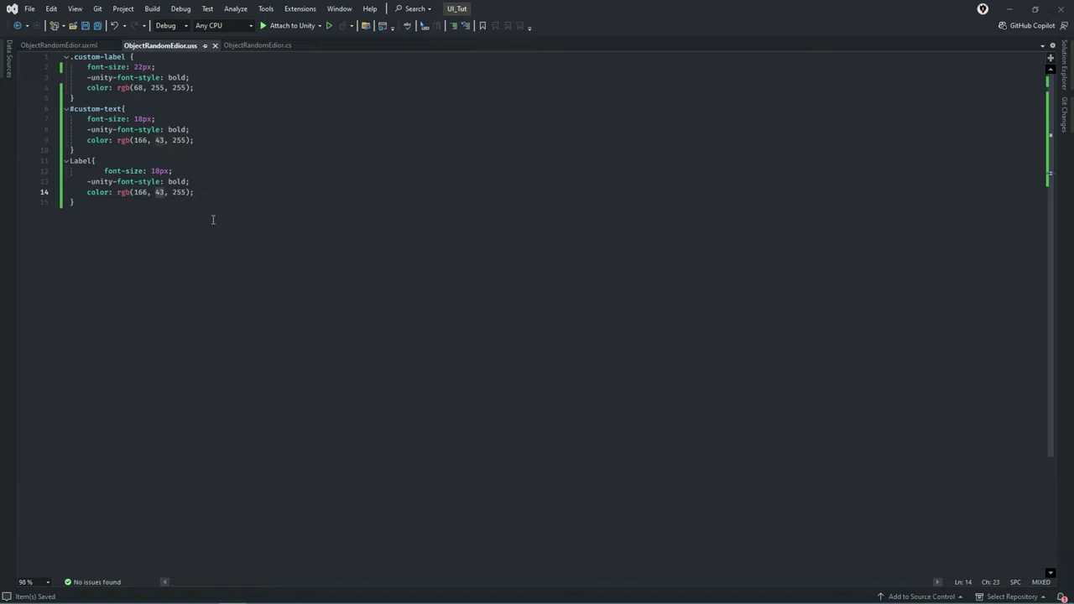
pyautogui.write('74')
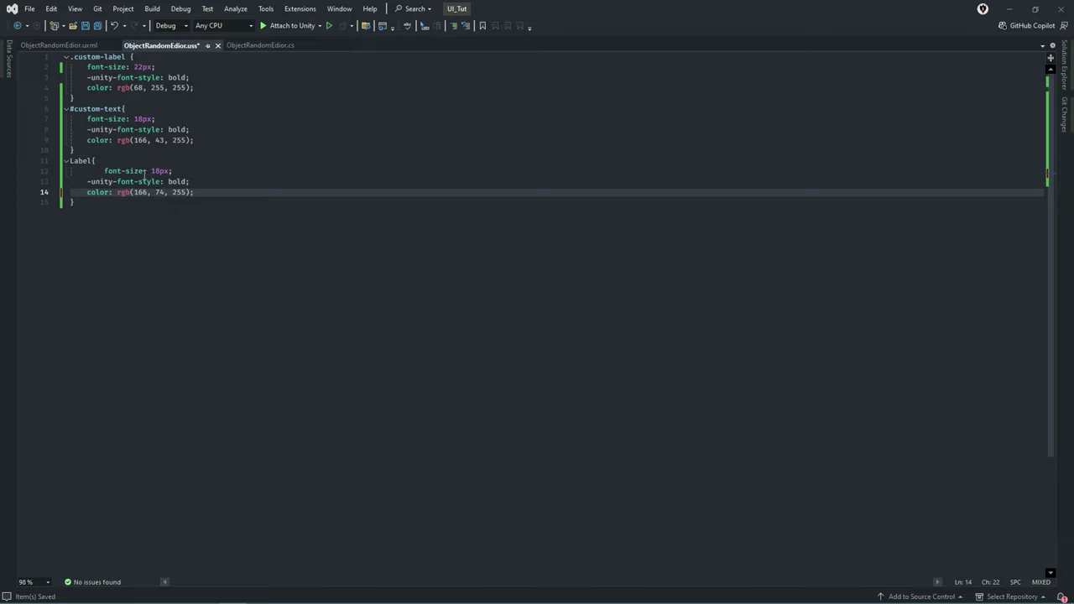
pyautogui.doubleClick(159, 171)
pyautogui.click(158, 172)
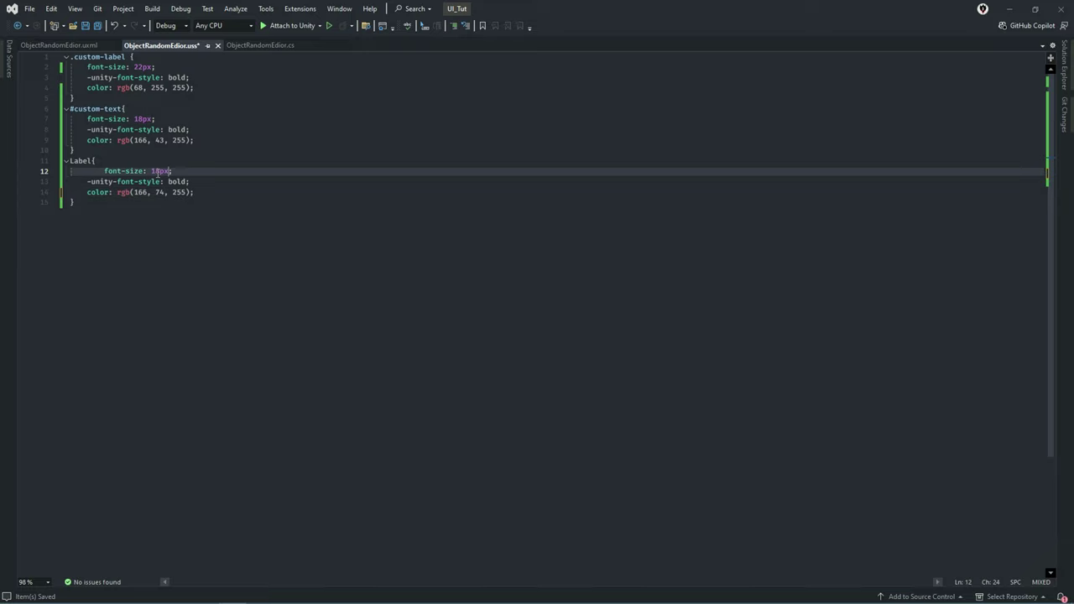
pyautogui.write('20')
pyautogui.hotkey('ctrl', 's')
pyautogui.moveTo(104, 171); pyautogui.dragTo(88, 171)
pyautogui.press('BackSpace')
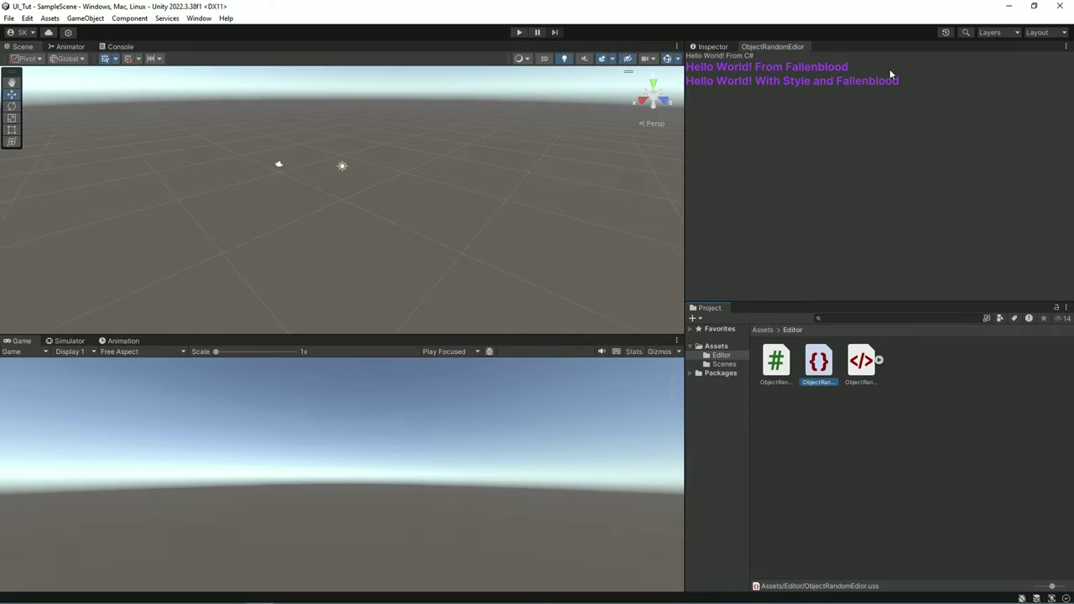
pyautogui.hotkey('alt', 'Tab')
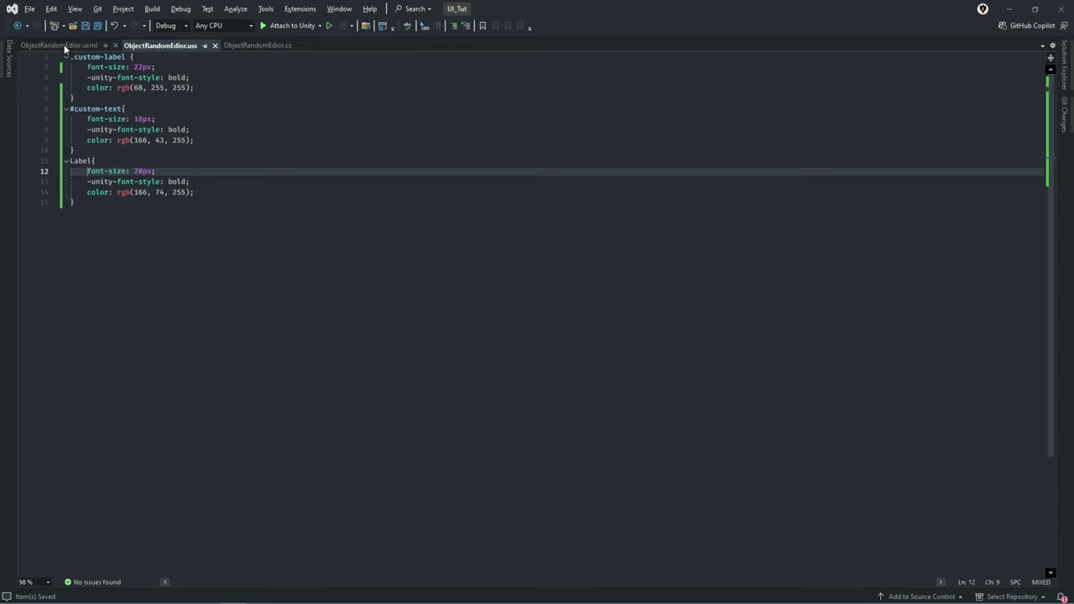
pyautogui.click(58, 45)
# Scroll through the UXML elements reference's built-in controls table past Label and ListView
pyautogui.click(143, 47)
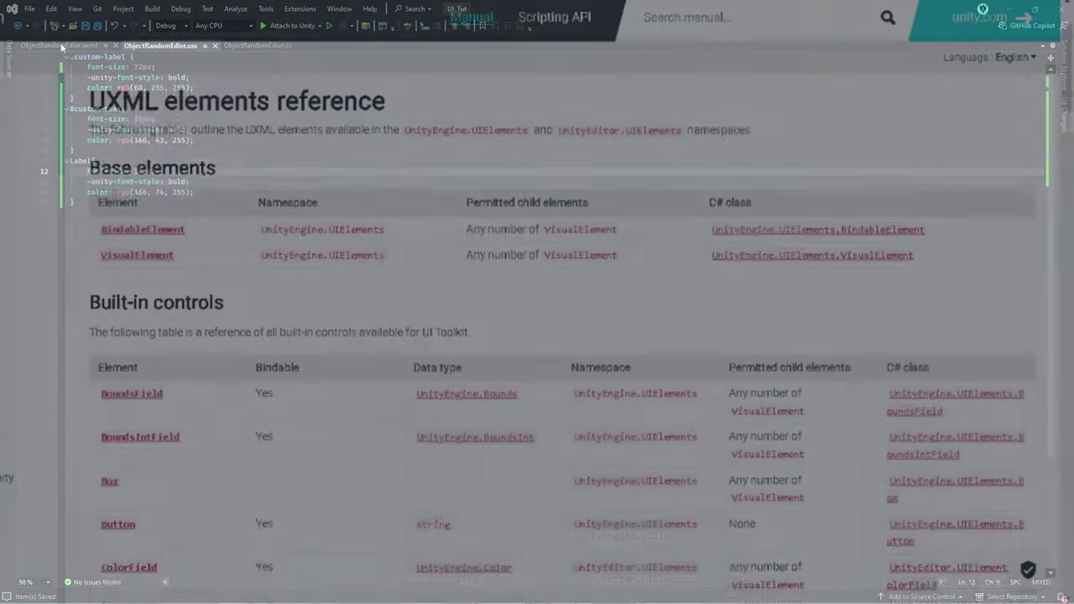
pyautogui.scroll(-1, 537, 335)
pyautogui.scroll(-1, 536, 335)
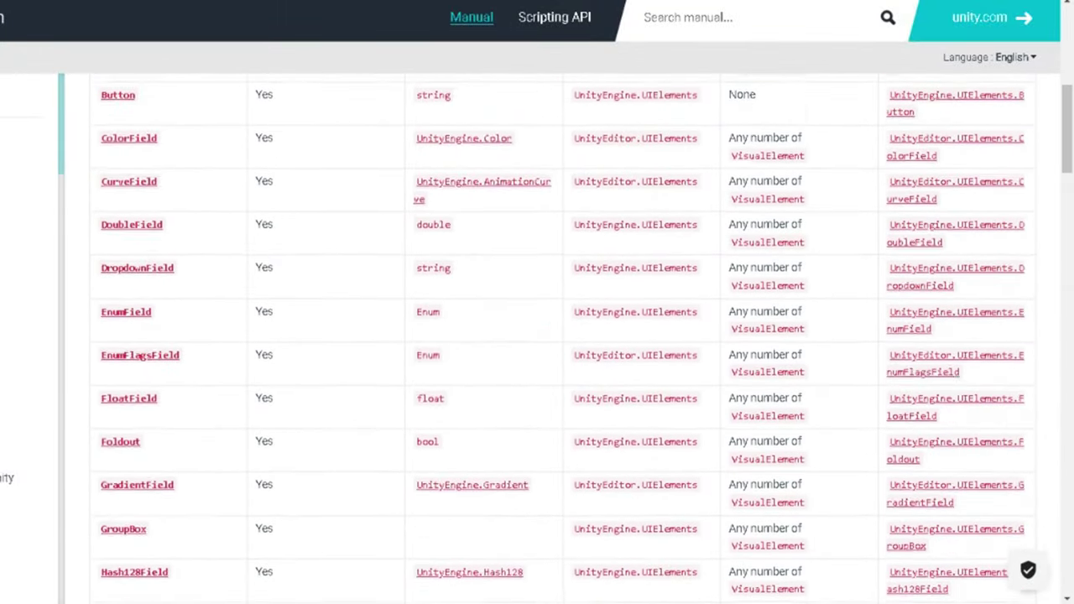
pyautogui.scroll(-1, 537, 335)
pyautogui.scroll(-1, 537, 335)
pyautogui.scroll(-1, 536, 336)
pyautogui.scroll(-1, 536, 336)
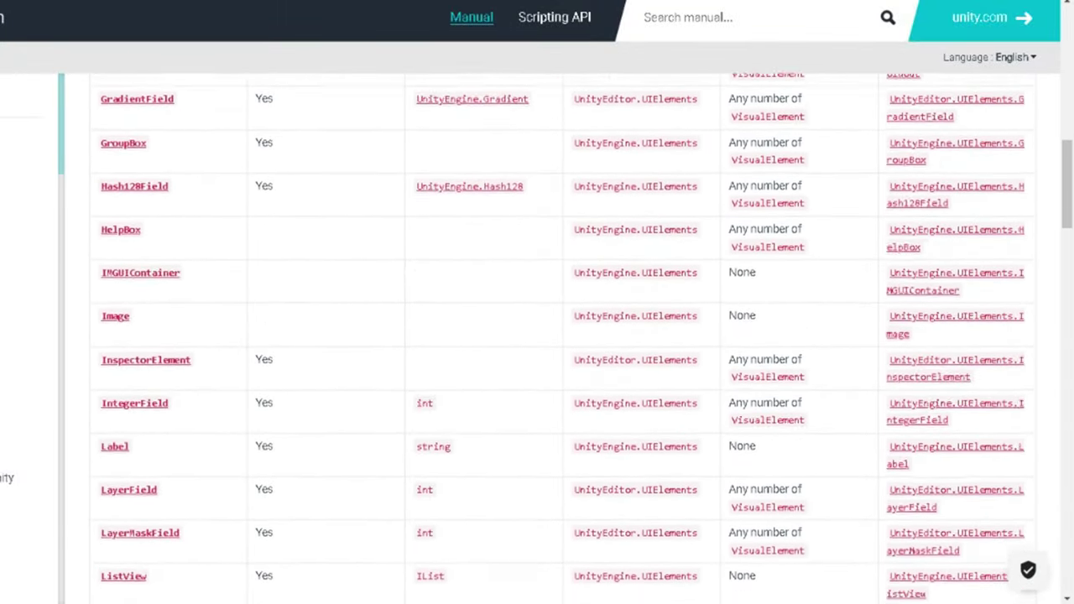
pyautogui.scroll(-1, 537, 336)
pyautogui.scroll(-1, 537, 335)
pyautogui.scroll(-2, 988, 339)
pyautogui.scroll(-2, 989, 339)
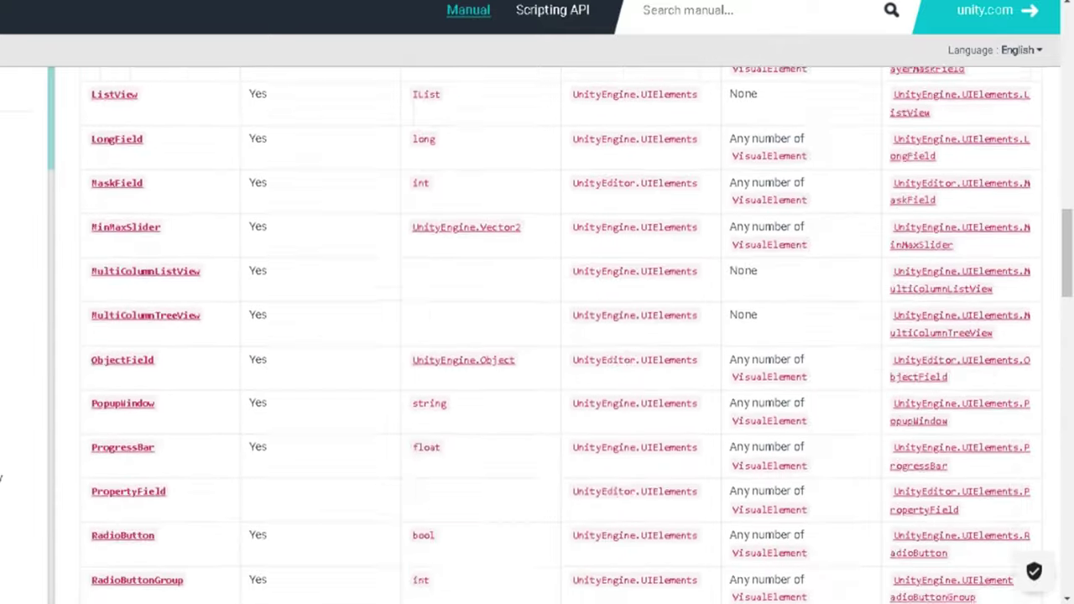
pyautogui.scroll(-2, 989, 339)
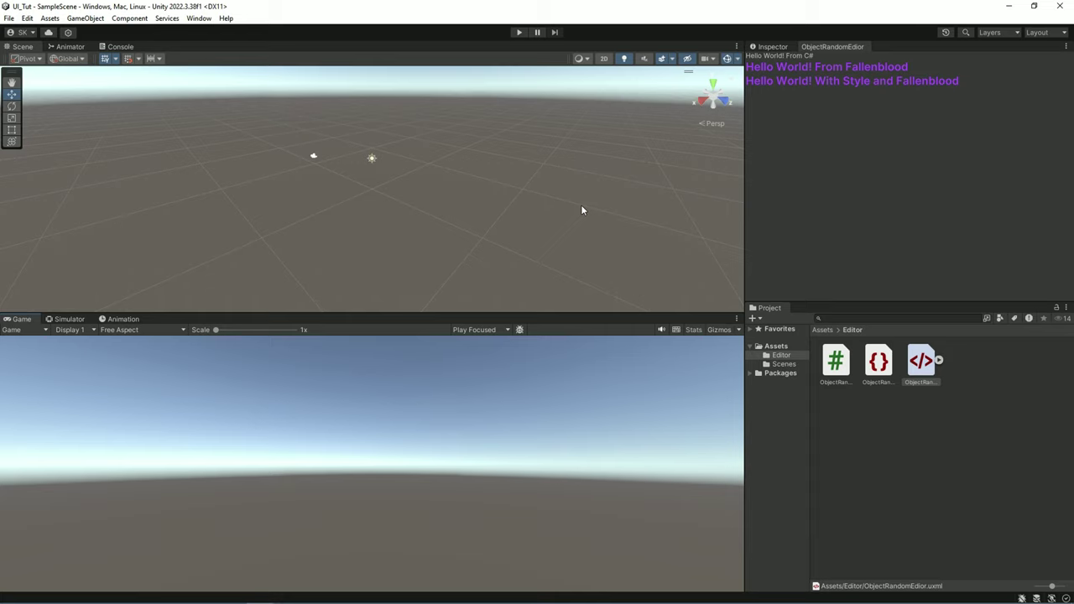
# Open ObjectRandomEdior.uxml in the UI Builder, dock it into the main layout, and enlarge it
pyautogui.doubleClick(919, 357)
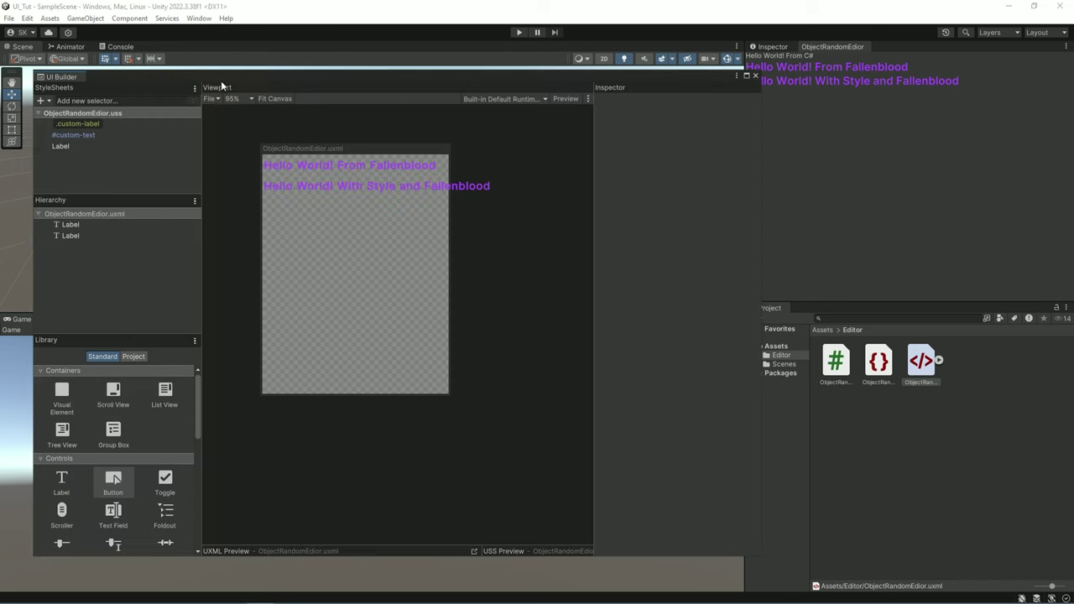
pyautogui.click(199, 17)
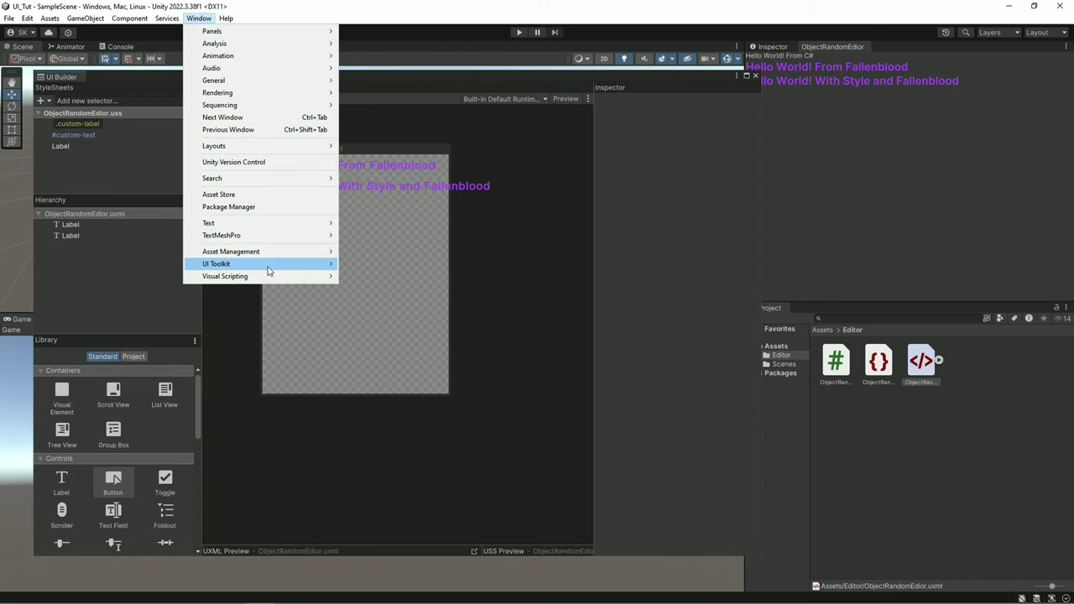
pyautogui.moveTo(268, 265)
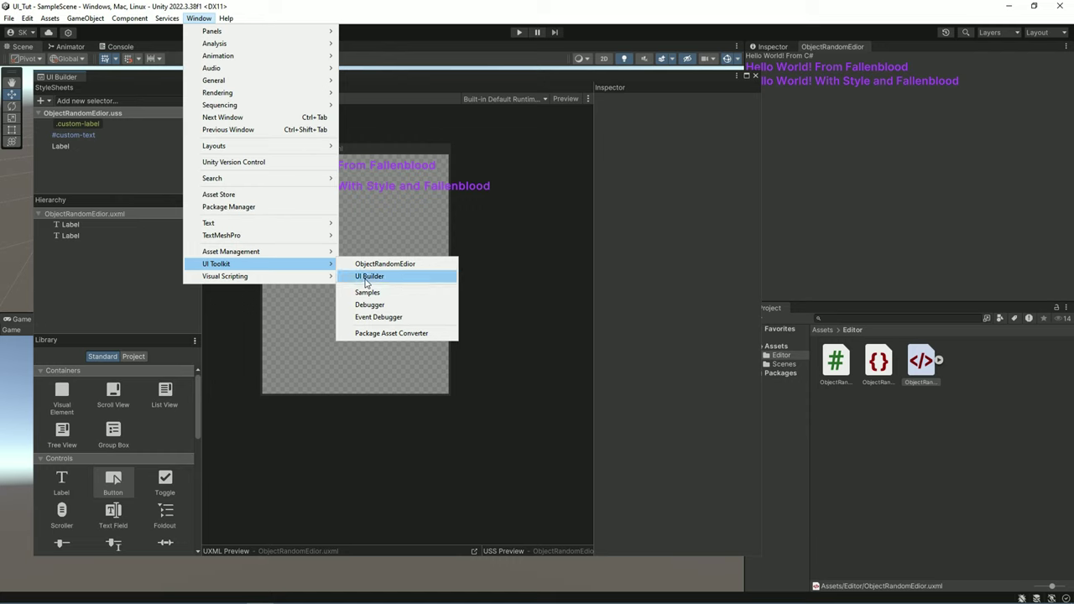
pyautogui.click(365, 278)
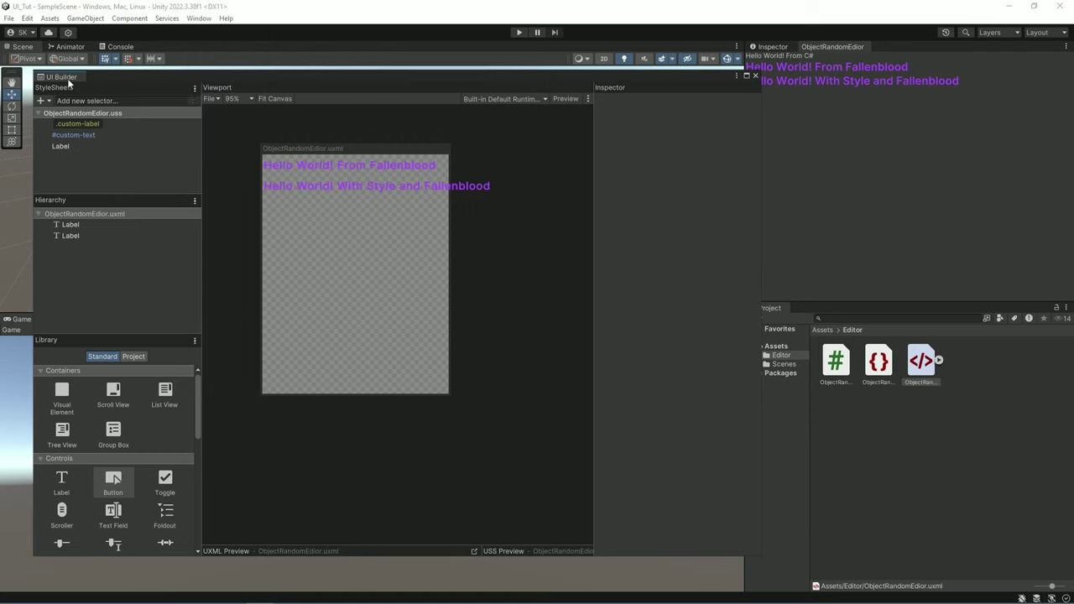
pyautogui.moveTo(65, 81); pyautogui.dragTo(169, 55)
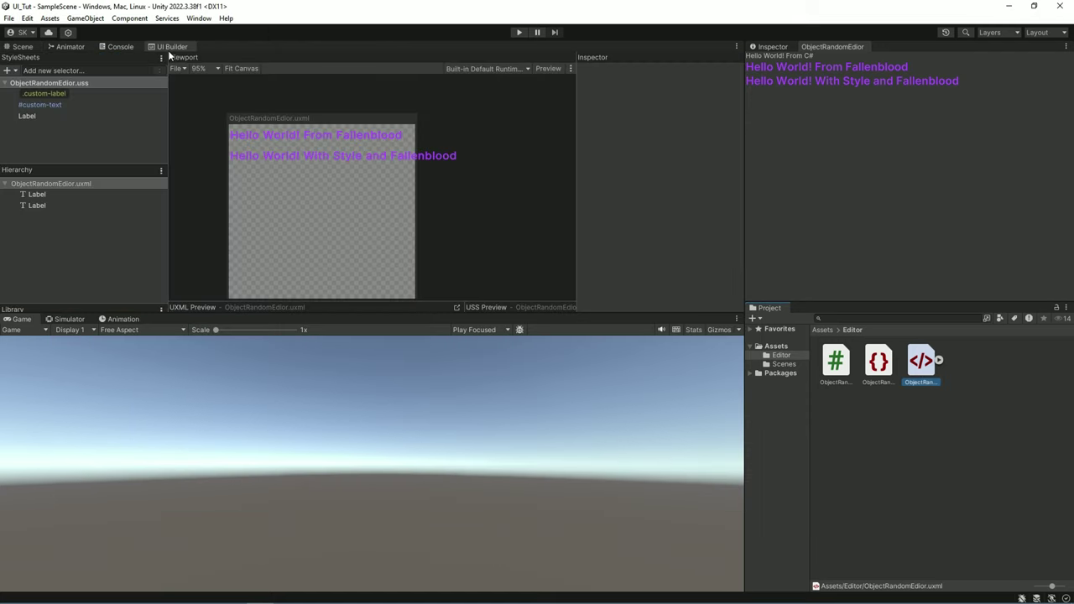
pyautogui.moveTo(581, 314); pyautogui.dragTo(638, 500)
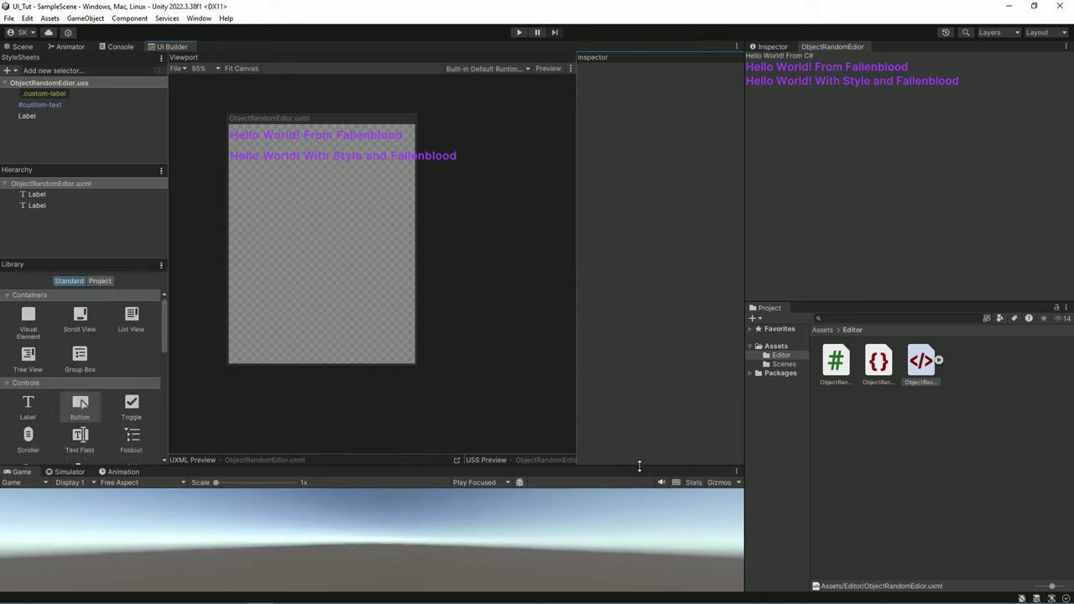
pyautogui.moveTo(744, 205); pyautogui.dragTo(782, 205)
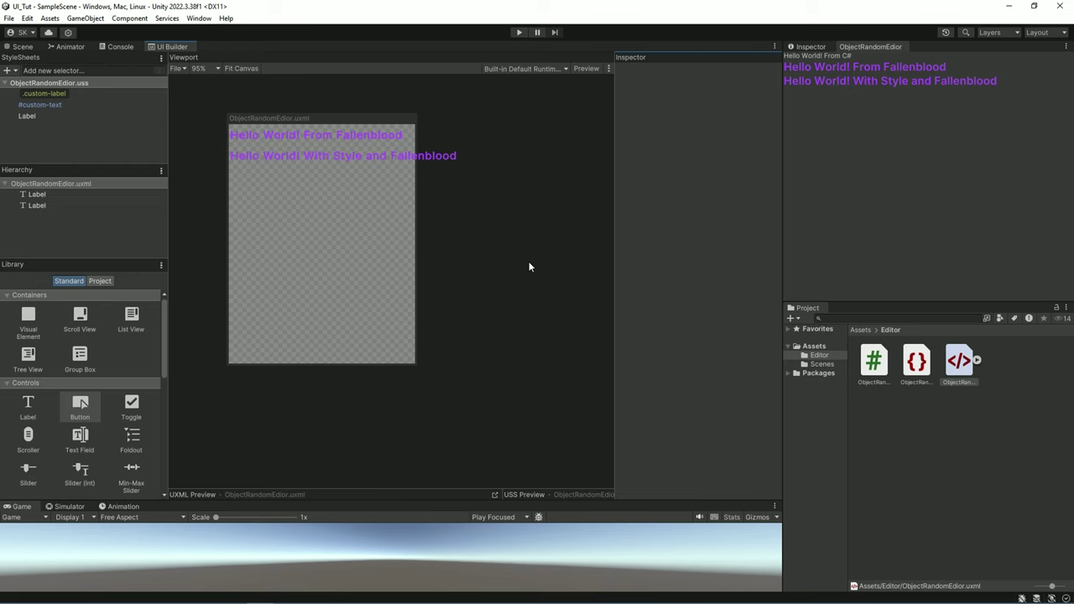
# Inspect both Hello World labels, then place a Button from the Library beneath them
pyautogui.click(41, 206)
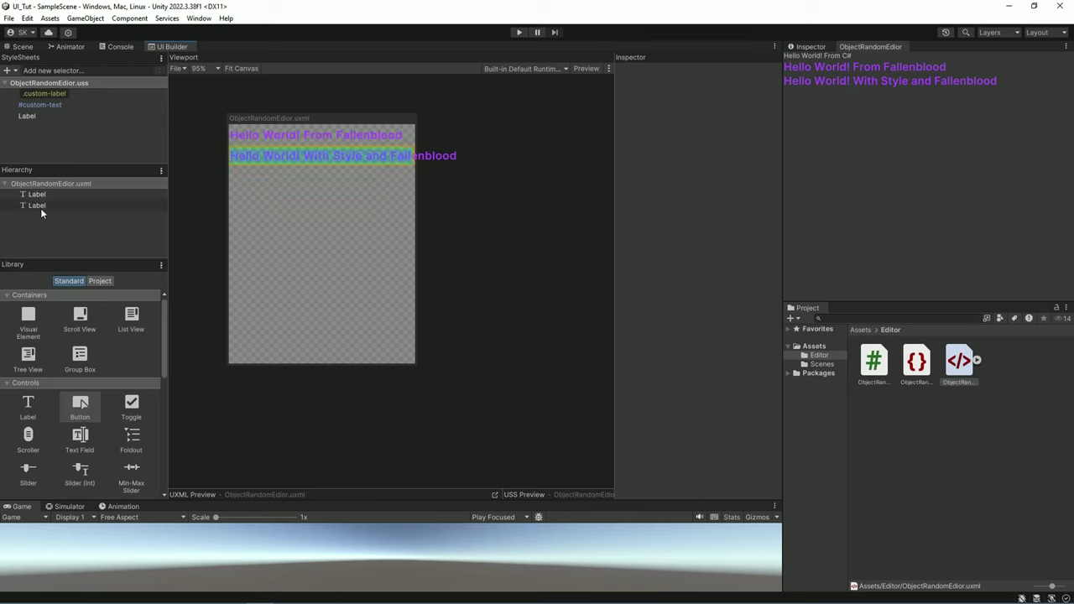
pyautogui.click(47, 193)
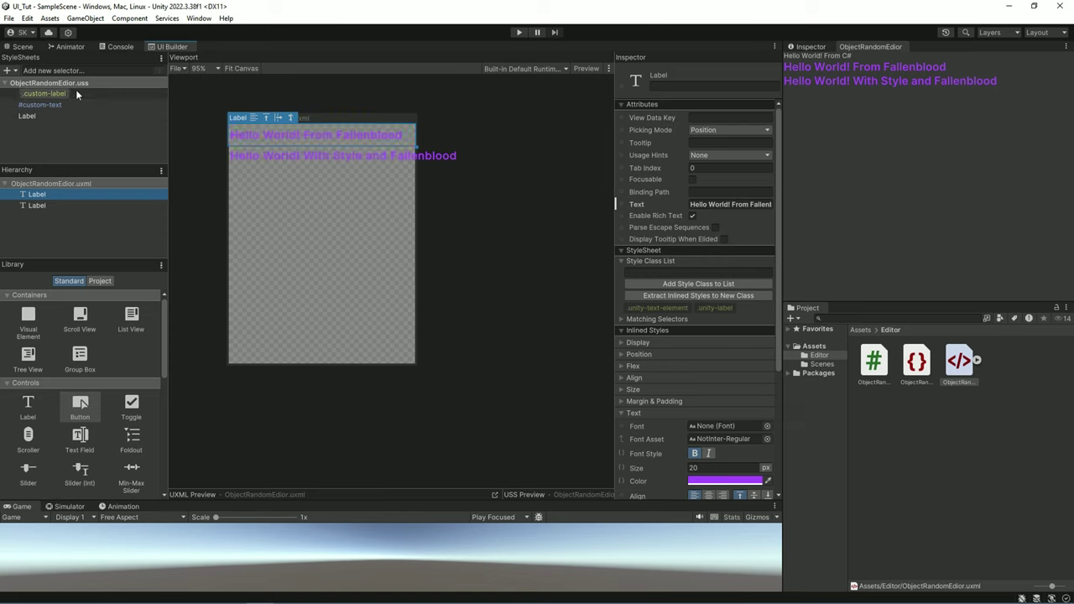
pyautogui.click(84, 207)
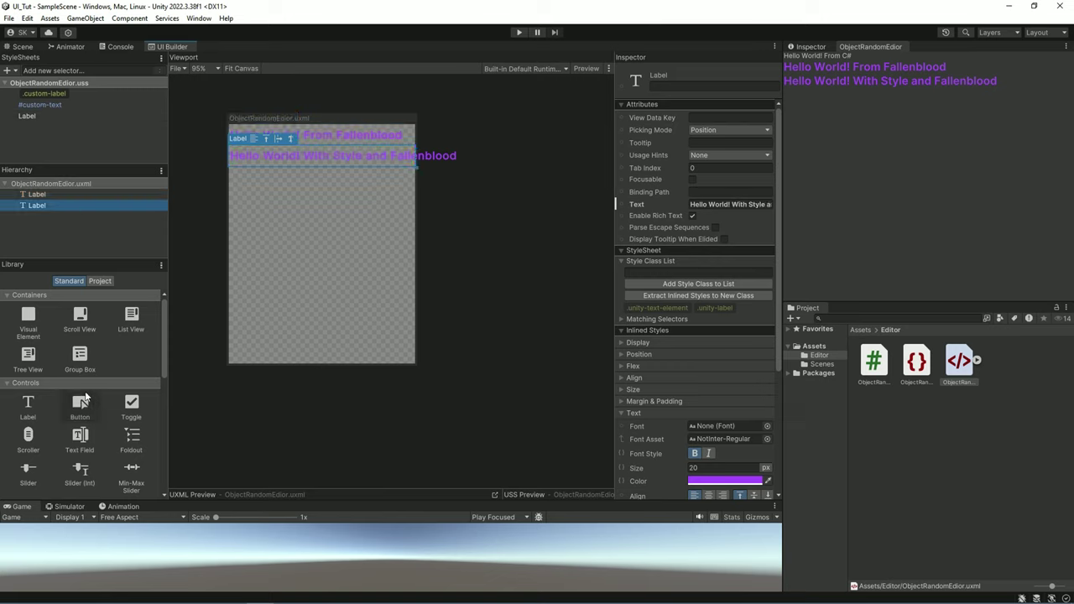
pyautogui.moveTo(81, 406); pyautogui.dragTo(270, 232)
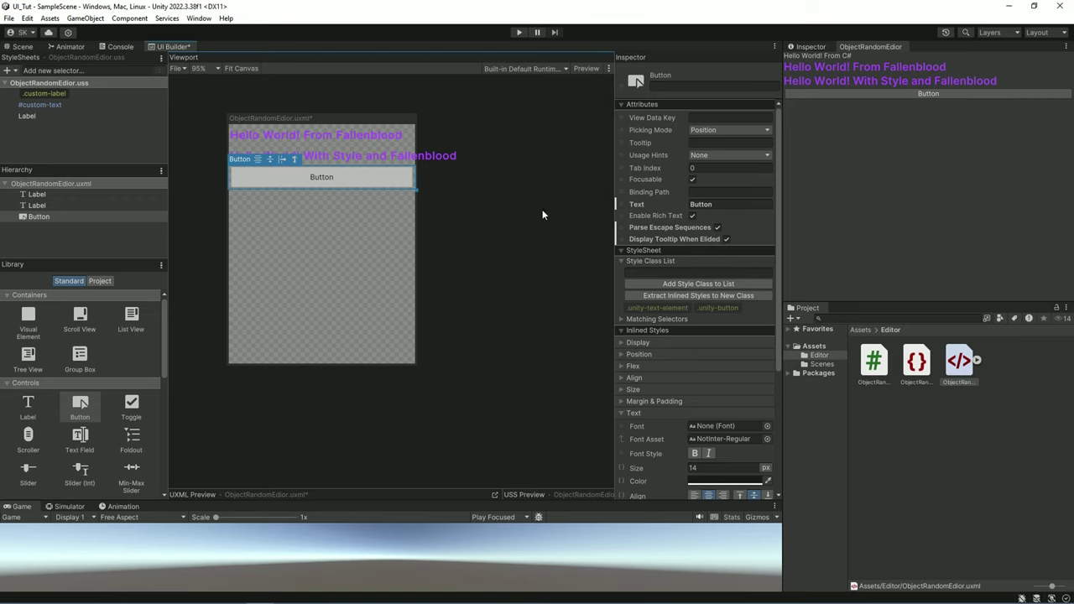
pyautogui.hotkey('alt', 'Tab')
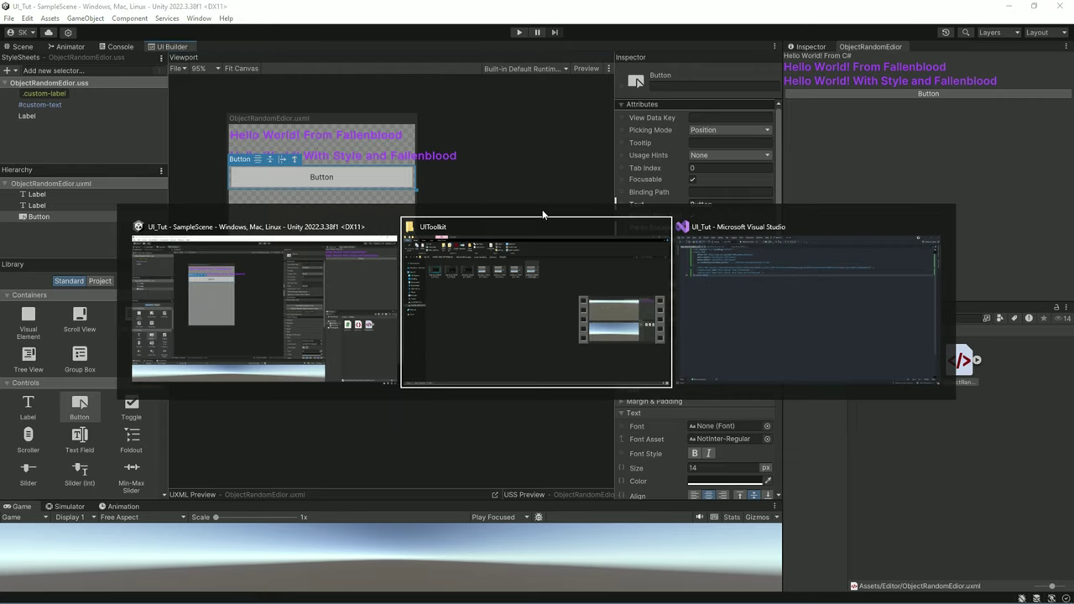
pyautogui.hotkey('alt', 'Tab')
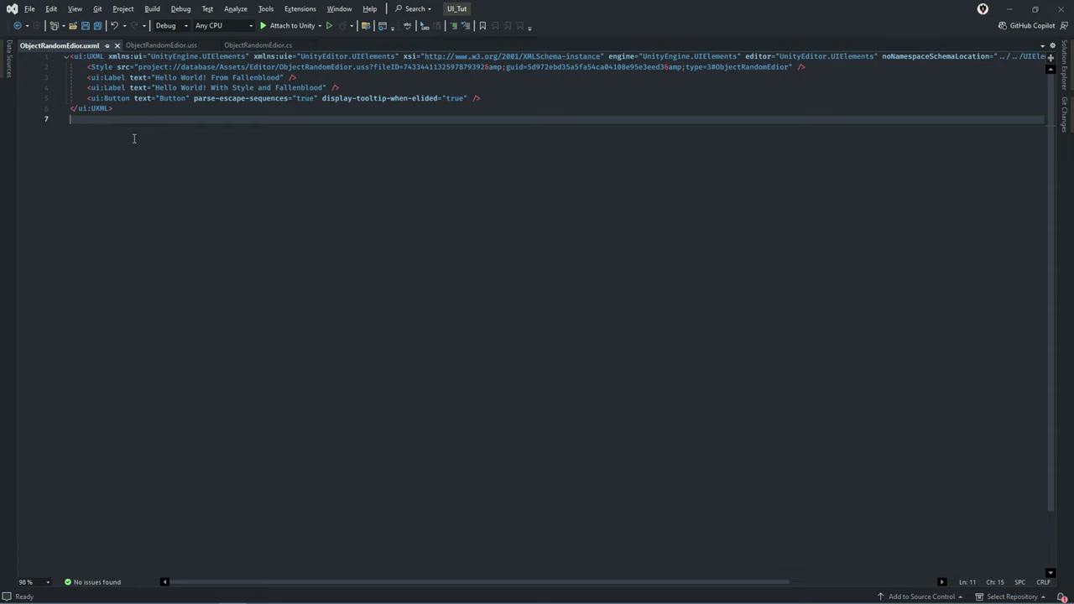
pyautogui.click(128, 99)
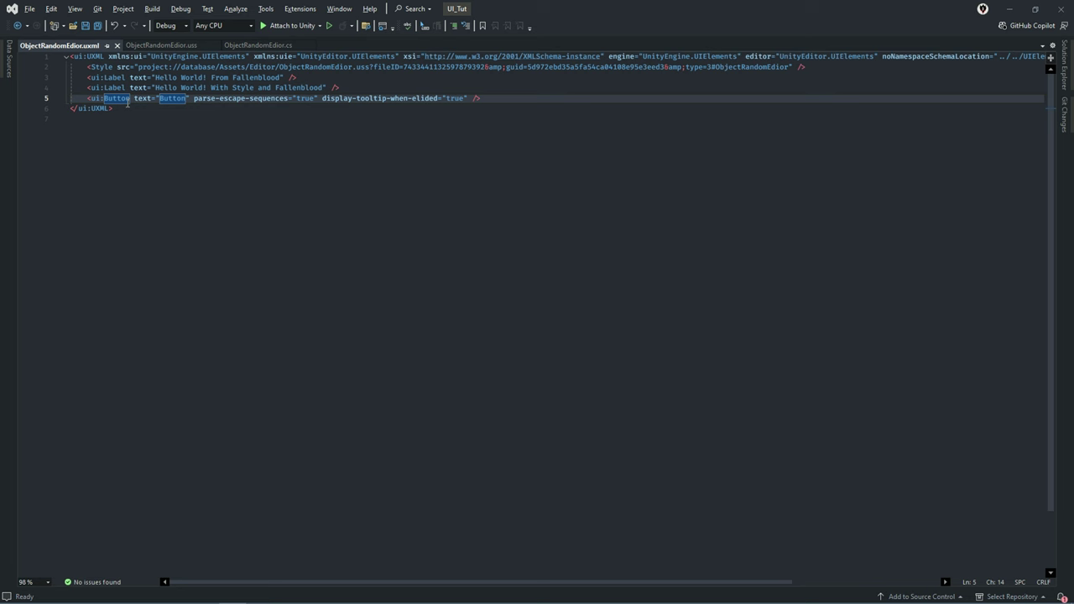
pyautogui.hotkey('alt', 'Tab')
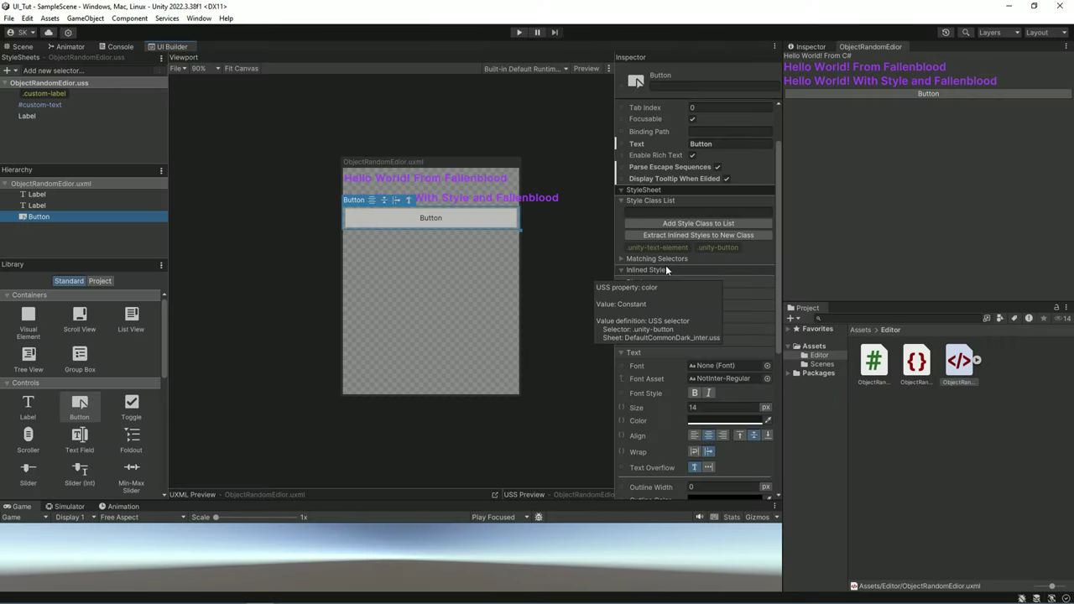
pyautogui.scroll(1, 665, 265)
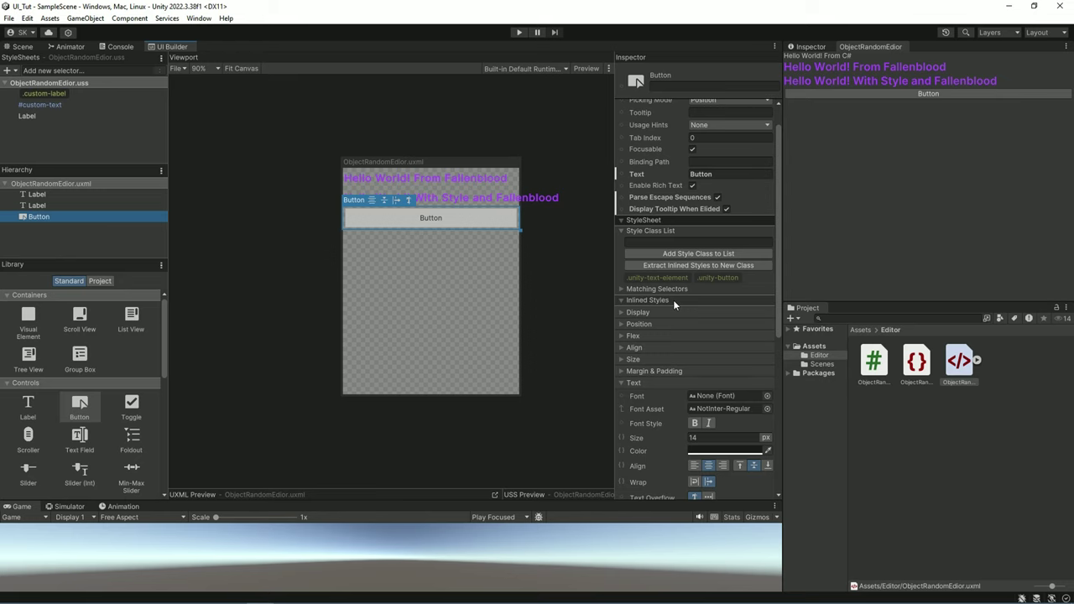
pyautogui.scroll(-3, 673, 300)
pyautogui.scroll(-1, 672, 299)
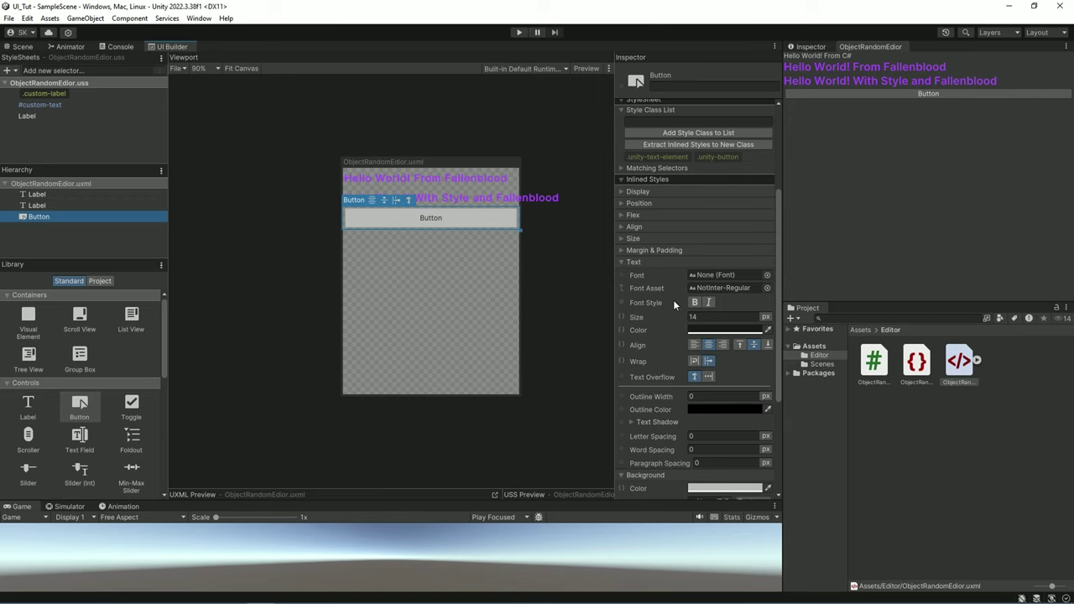
pyautogui.scroll(5, 688, 242)
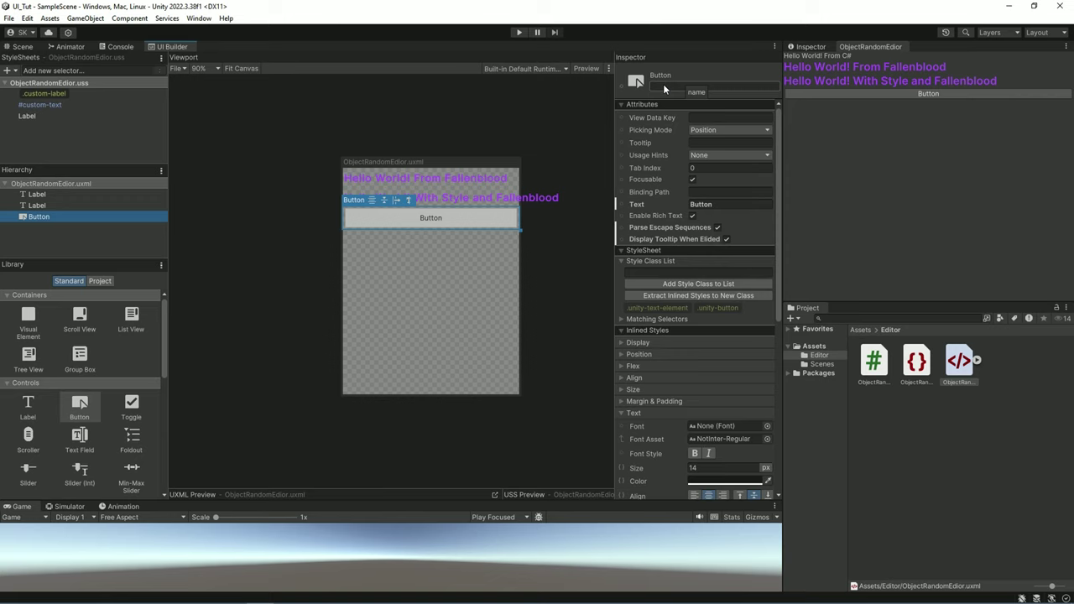
# Rename the new button to customBtn in the Inspector and reselect it
pyautogui.click(663, 88)
pyautogui.write('customBtn')
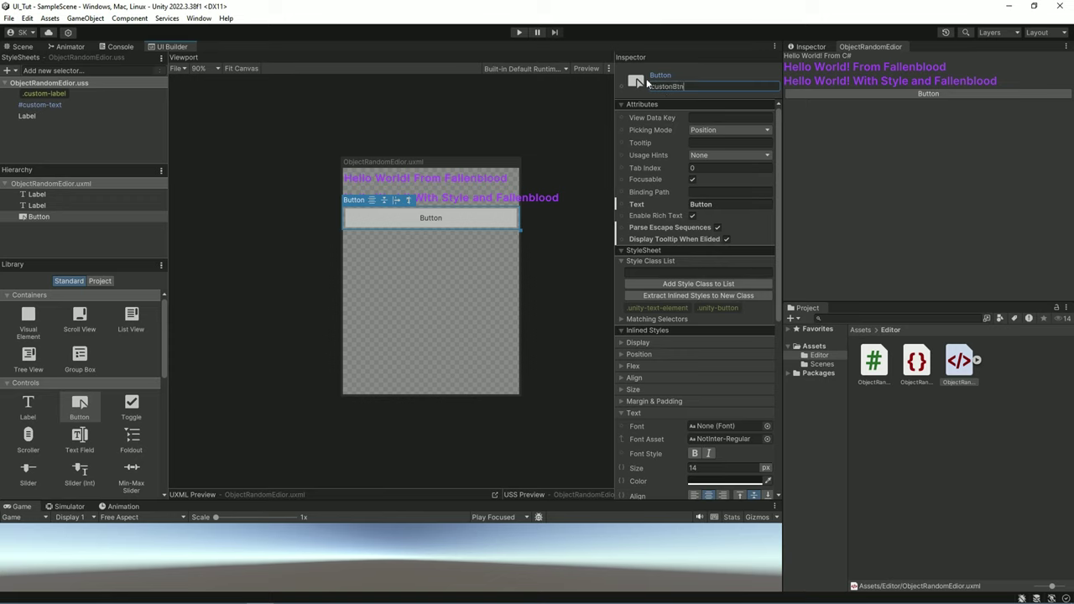
pyautogui.click(584, 147)
pyautogui.click(75, 219)
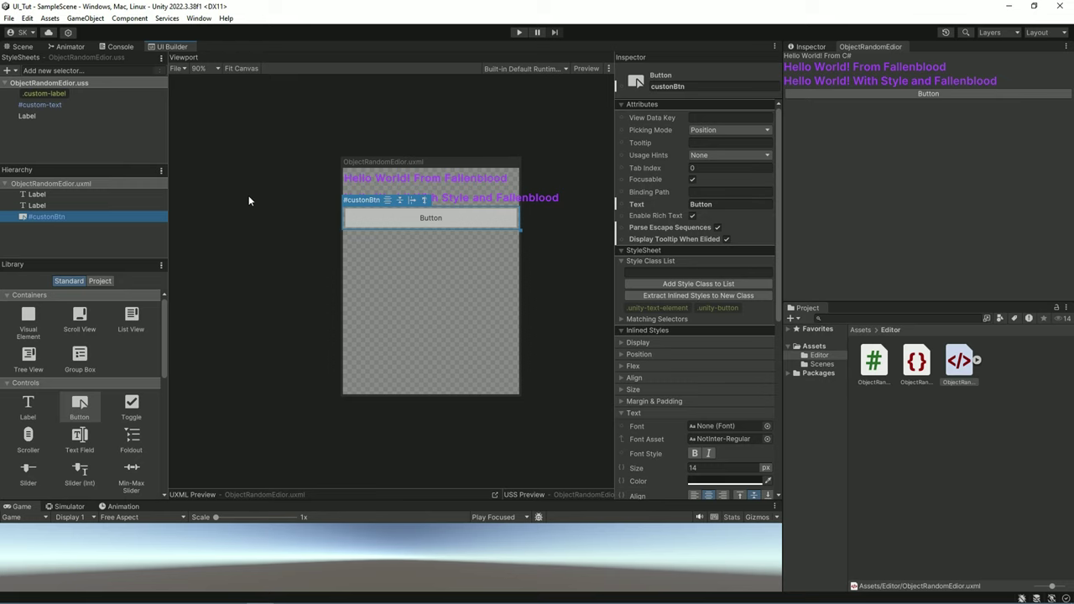
# Set the button's Background colour to red and reselect the red button
pyautogui.scroll(-1, 680, 293)
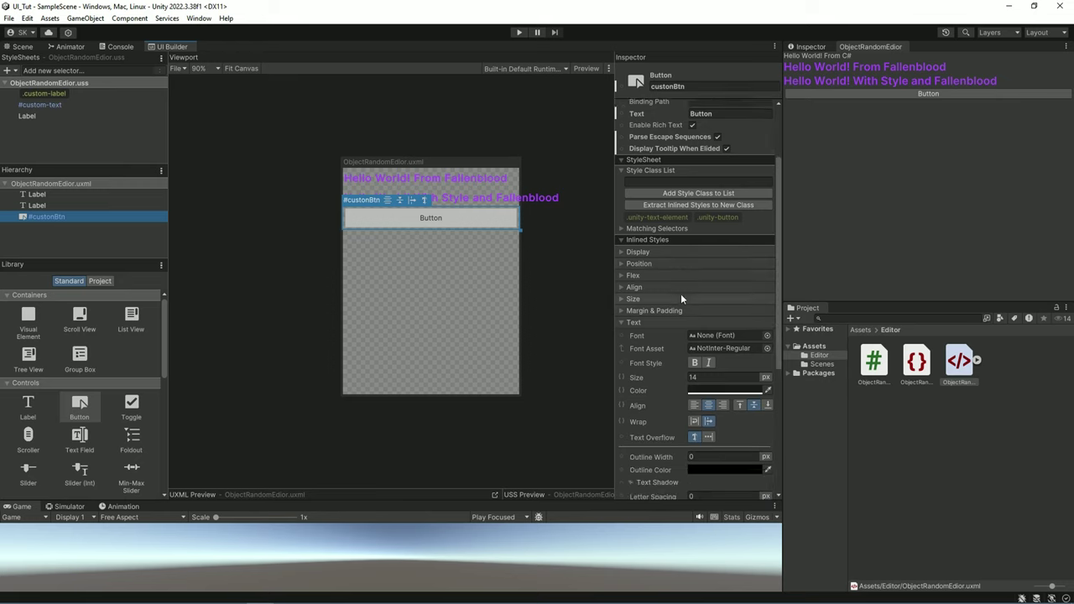
pyautogui.scroll(-6, 680, 294)
pyautogui.click(724, 324)
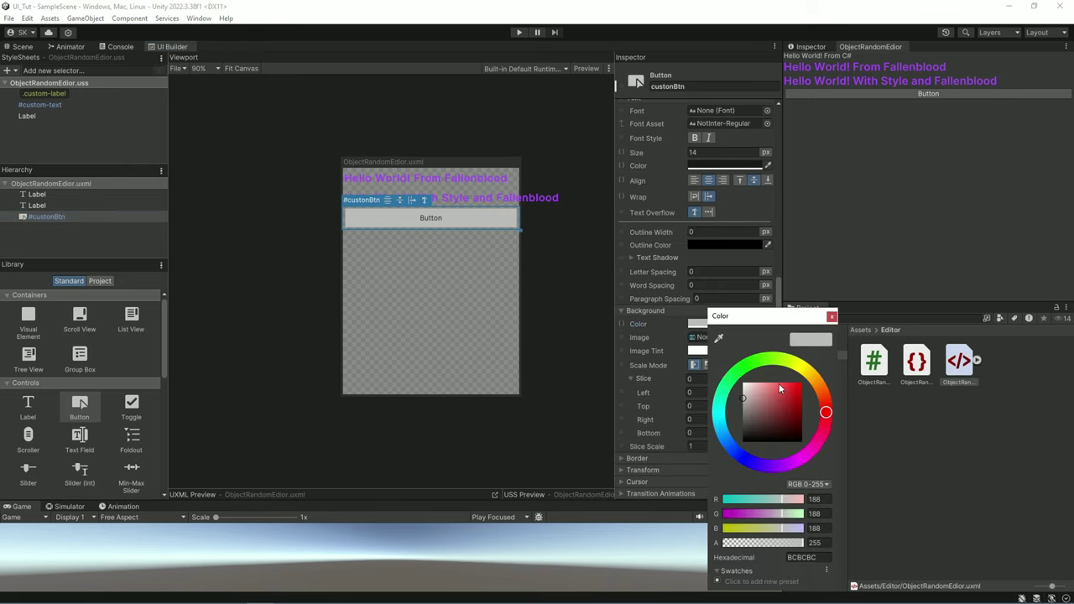
pyautogui.click(786, 386)
pyautogui.click(571, 335)
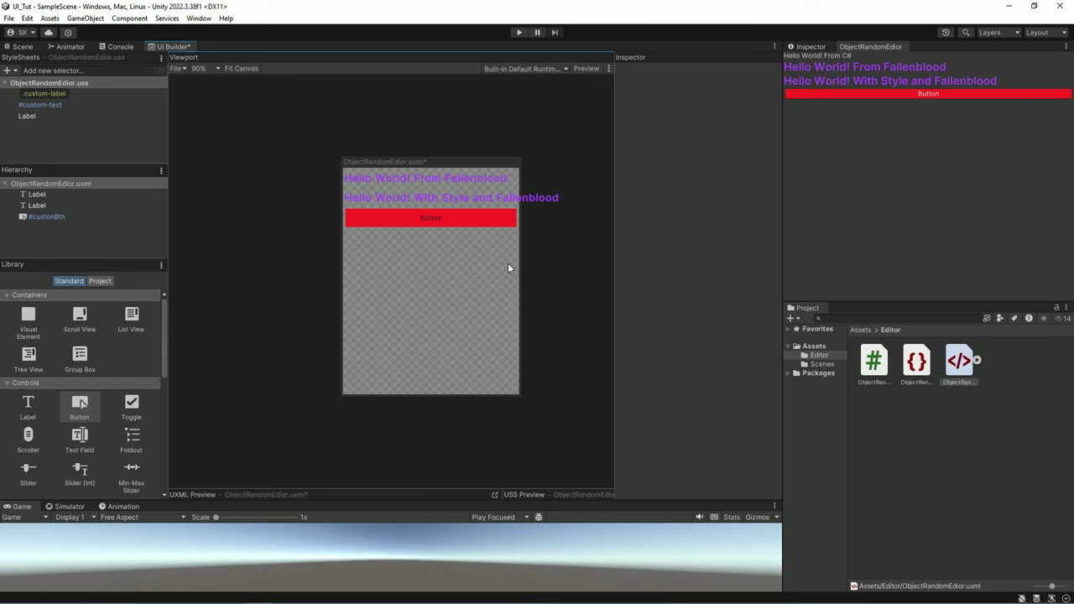
pyautogui.click(467, 218)
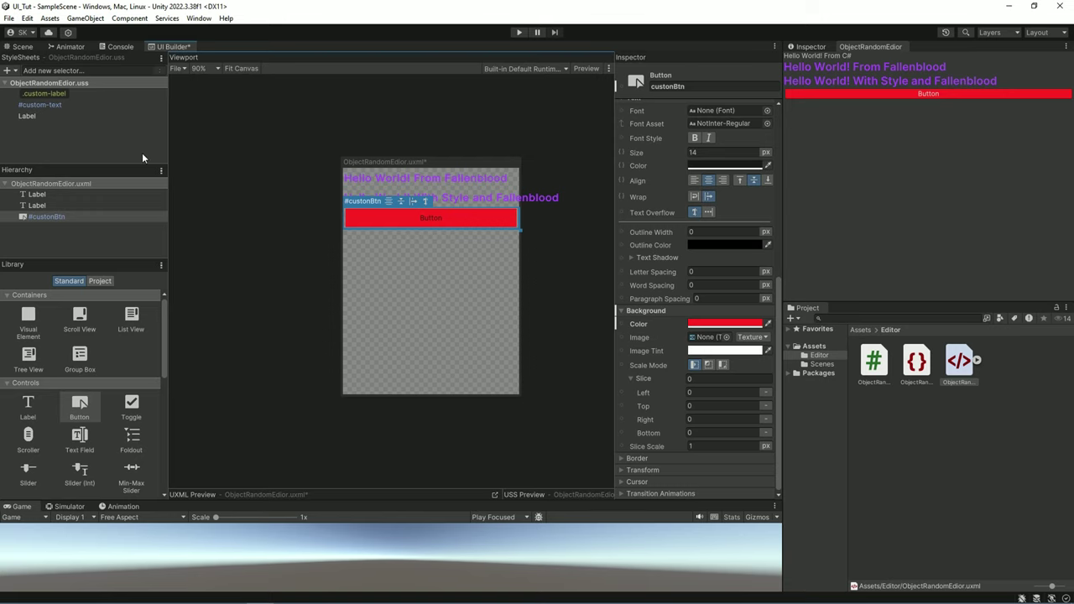
pyautogui.scroll(10, 677, 161)
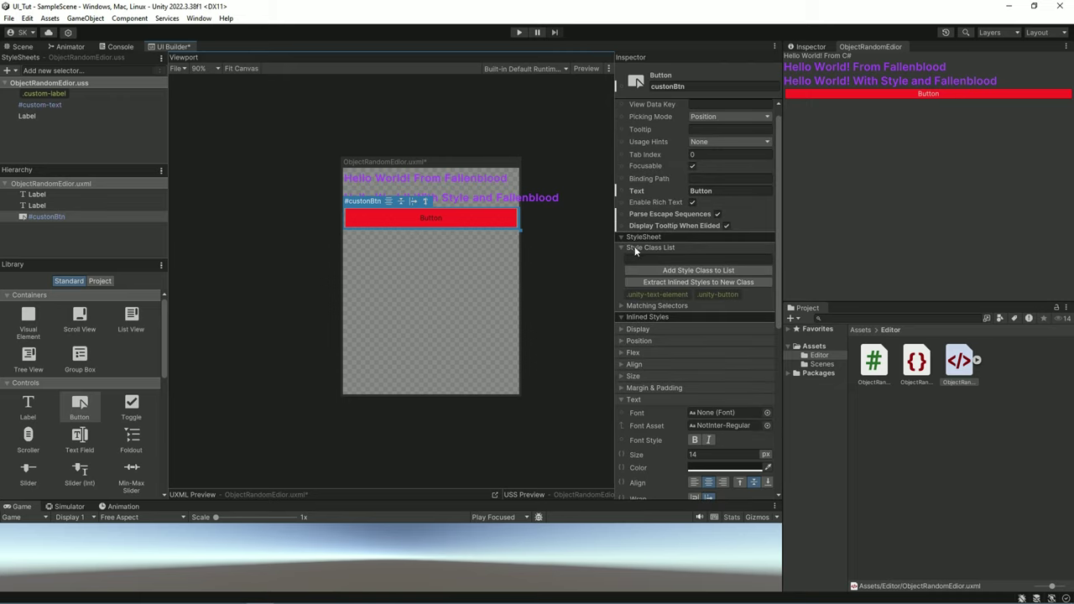
# Extract custonBtn's inline red styling into a new class named custombtnStyle
pyautogui.click(667, 257)
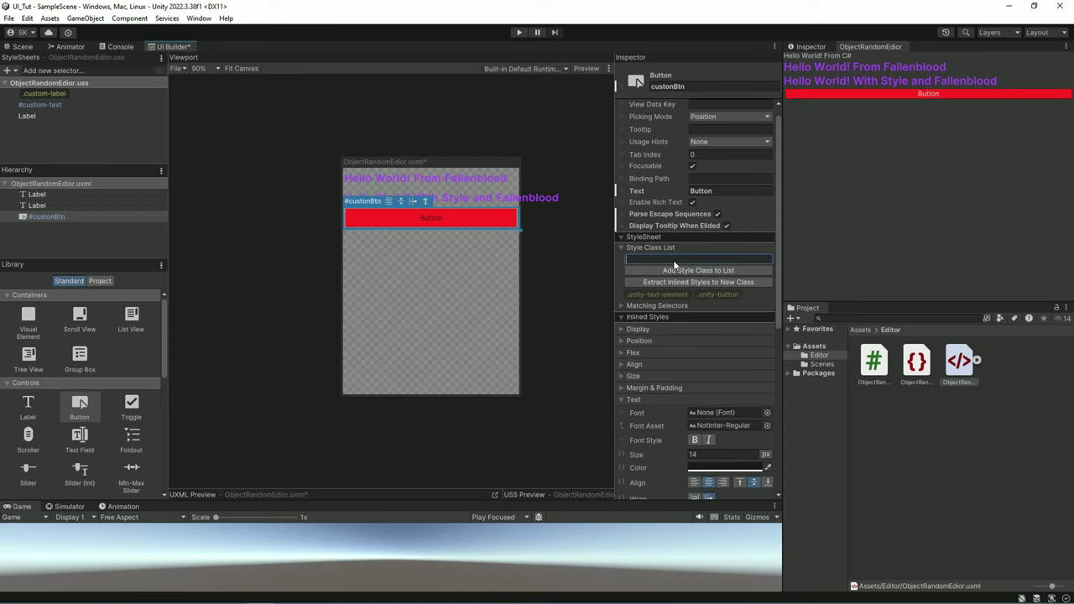
pyautogui.write('custo')
pyautogui.write('n')
pyautogui.press('BackSpace')
pyautogui.write('mbtn')
pyautogui.write('Style')
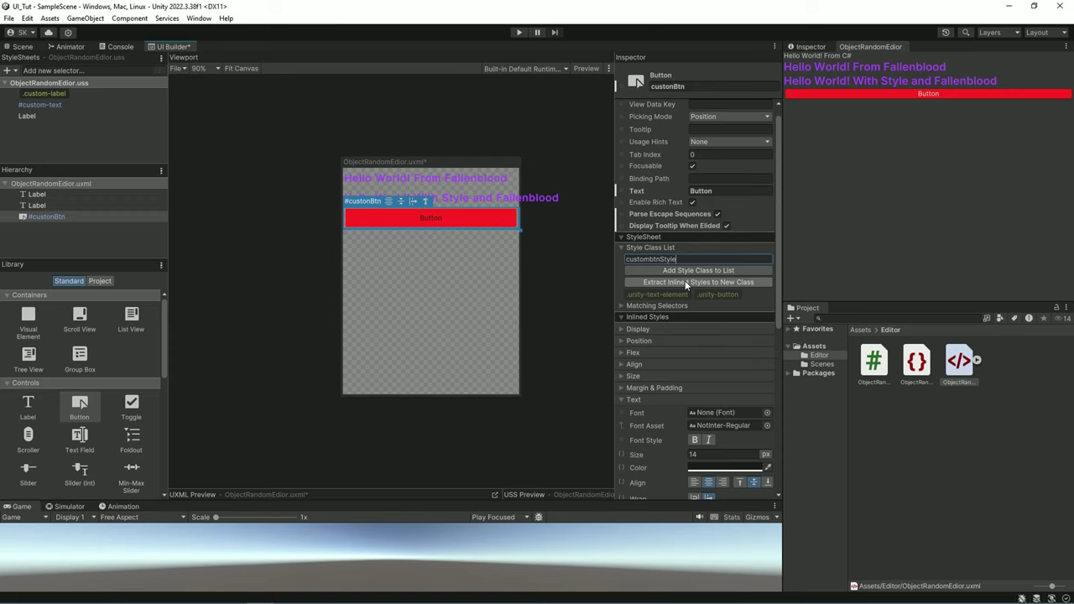
pyautogui.click(684, 280)
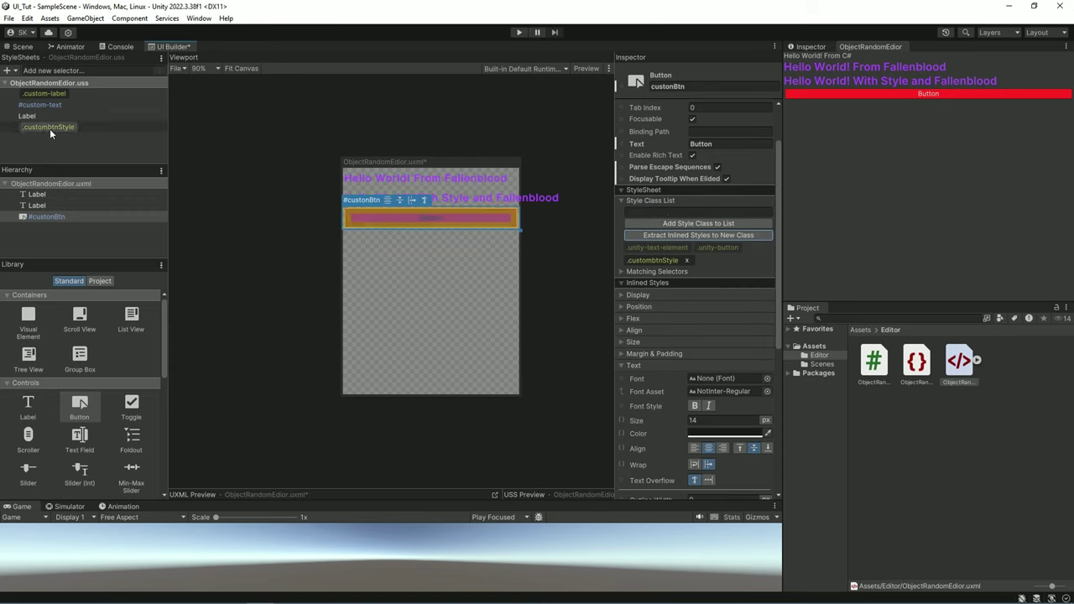
# Drag a second Button below the red one and add the custombtnStyle class to it
pyautogui.moveTo(84, 404); pyautogui.dragTo(378, 272)
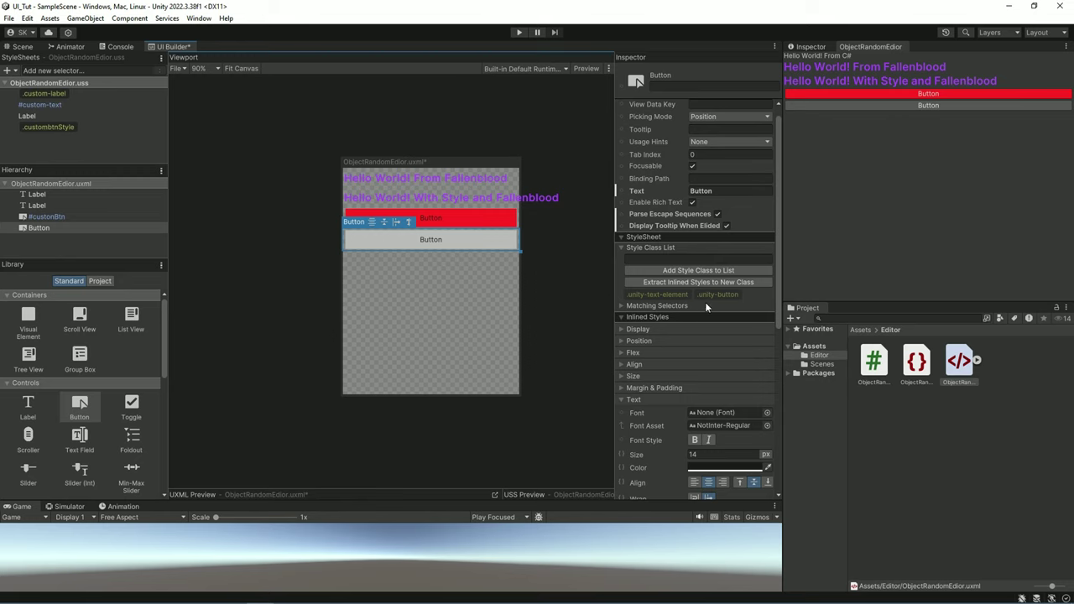
pyautogui.click(704, 259)
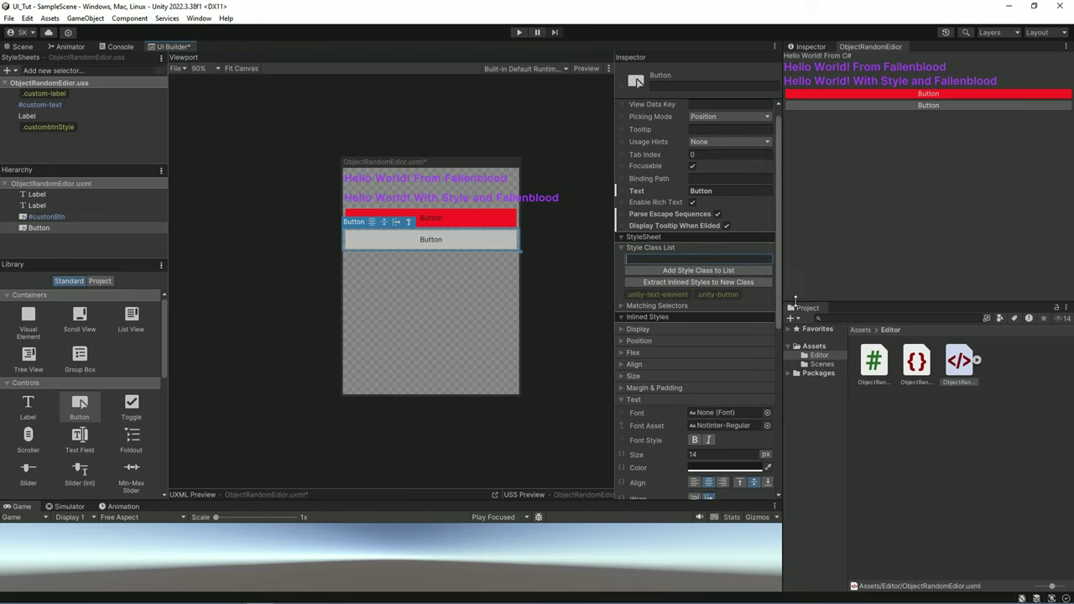
pyautogui.write('custombtn')
pyautogui.write('Style')
pyautogui.click(715, 270)
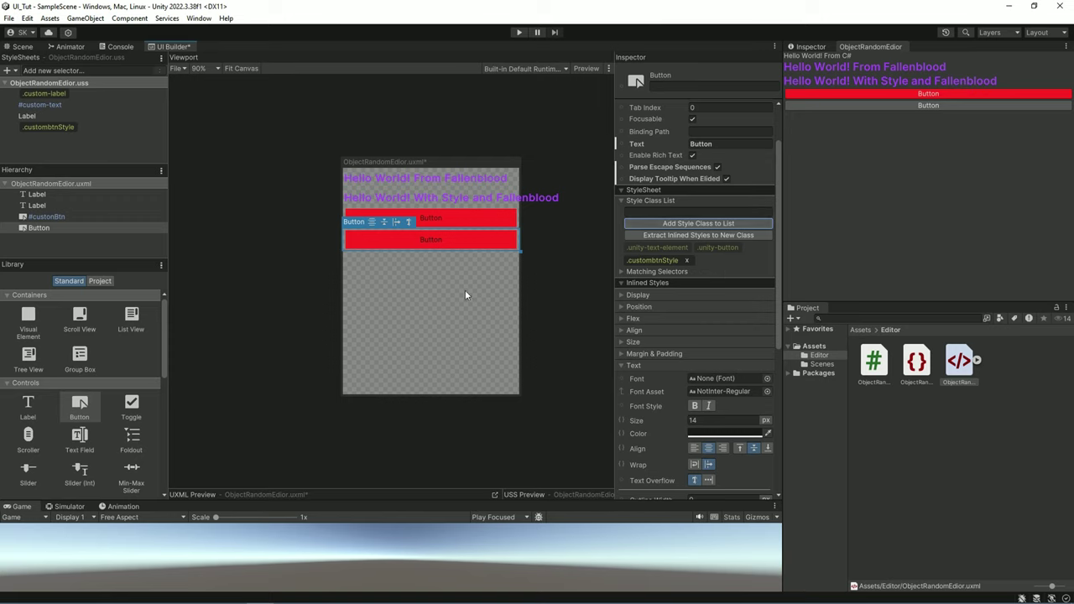
pyautogui.scroll(3, 684, 386)
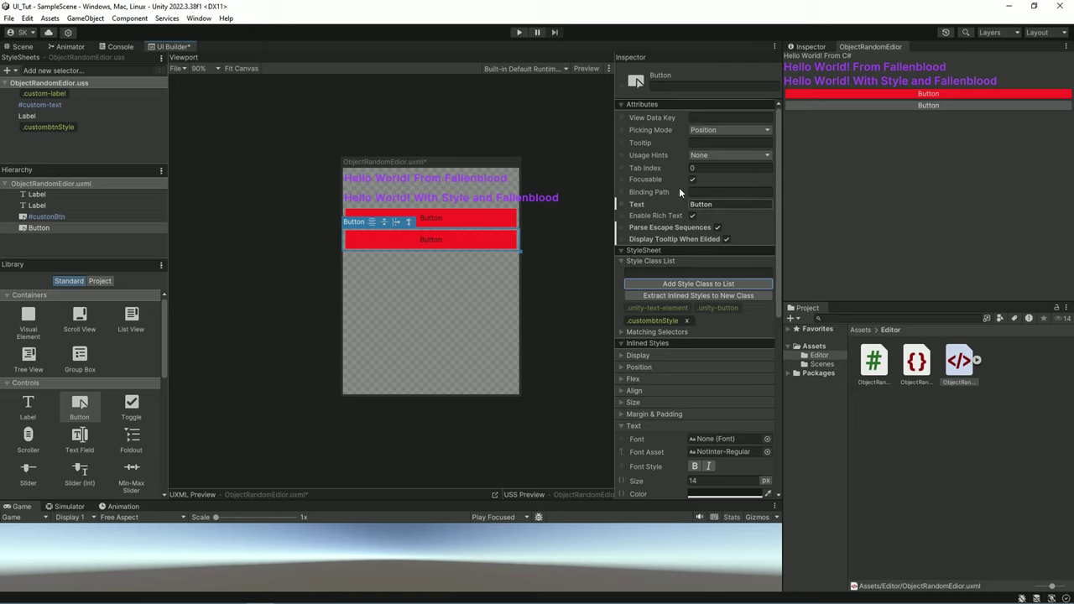
# Change the second button's text to Hello and save the UXML with Ctrl+S
pyautogui.click(713, 205)
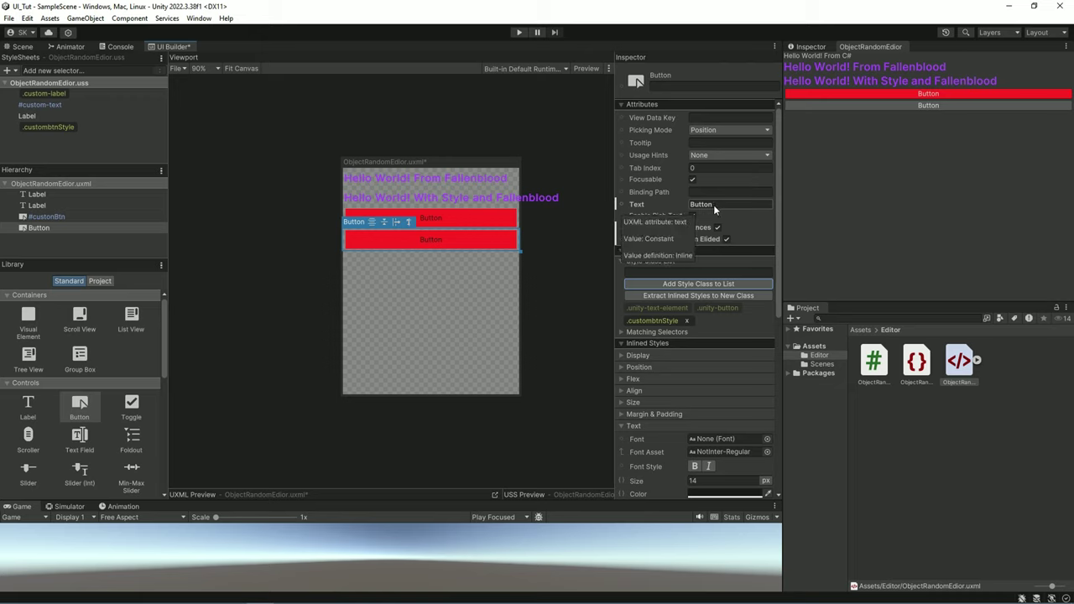
pyautogui.write('Hello')
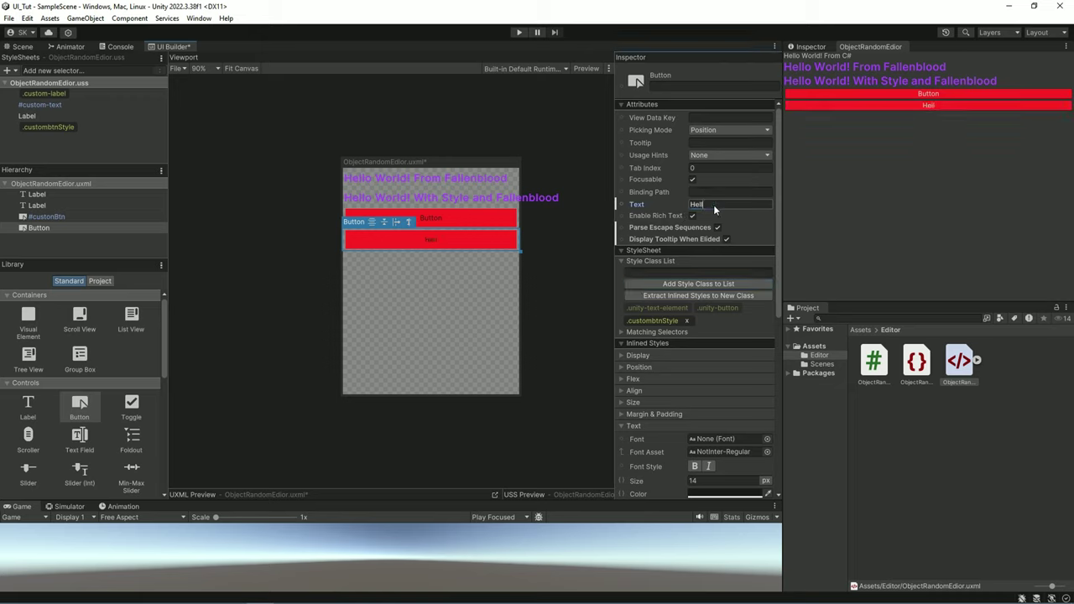
pyautogui.scroll(-3, 701, 268)
pyautogui.scroll(-5, 701, 268)
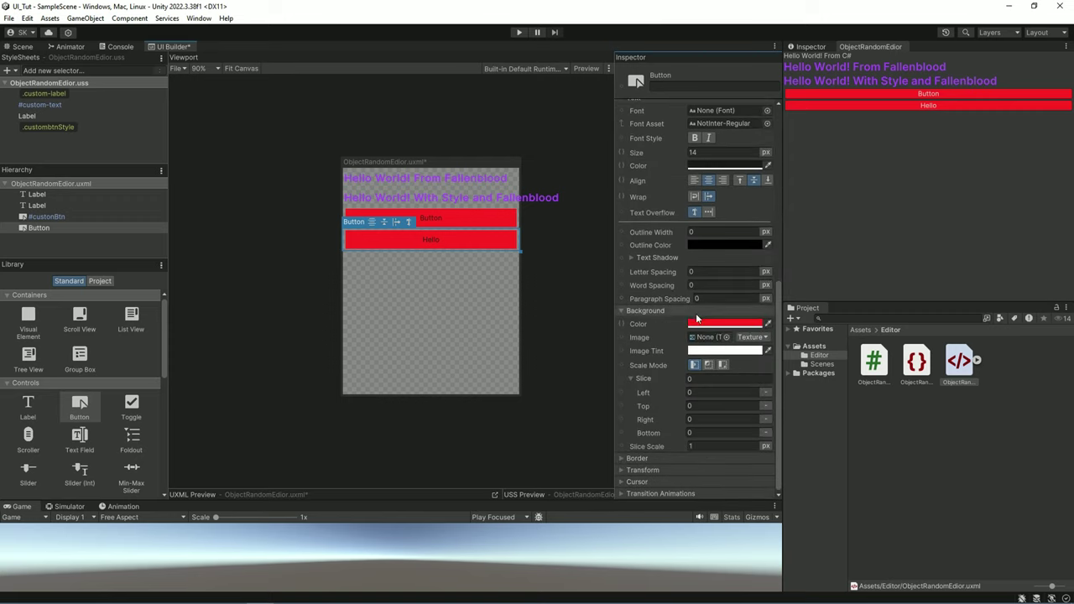
pyautogui.hotkey('ctrl', 's')
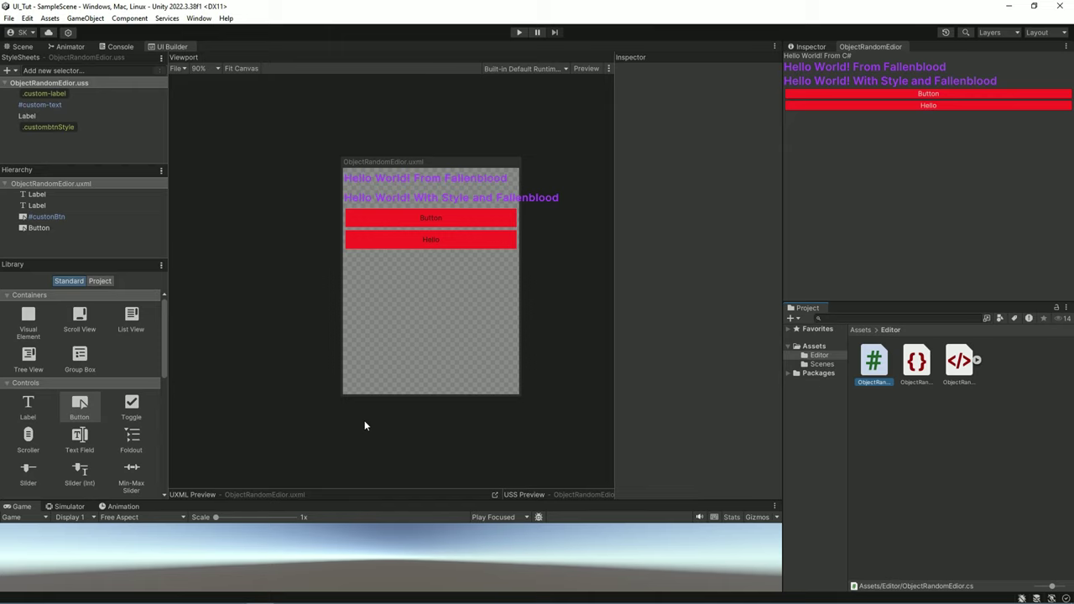
pyautogui.doubleClick(876, 375)
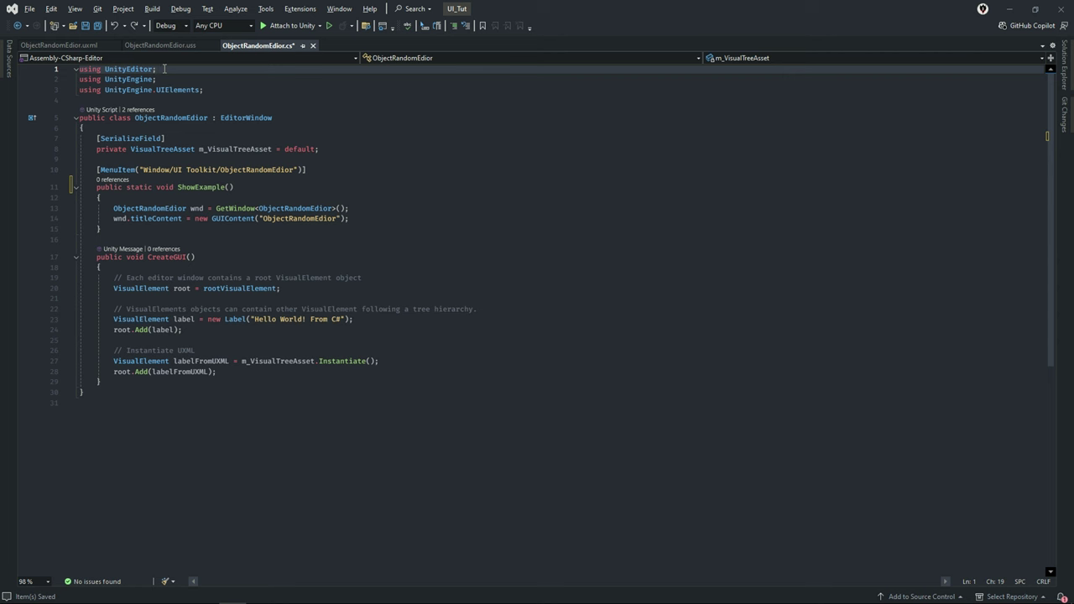
pyautogui.click(338, 216)
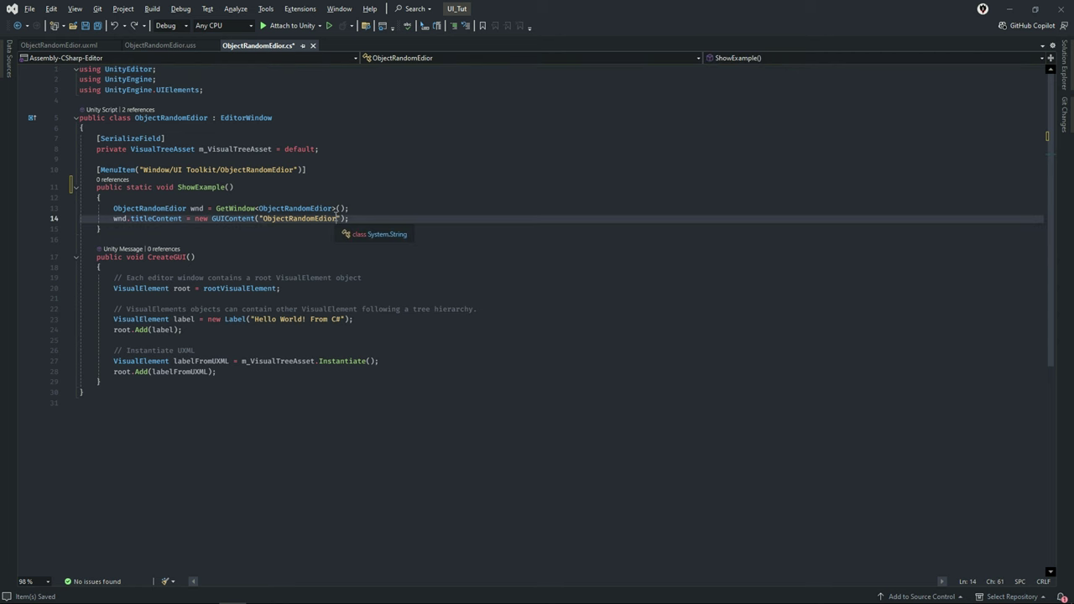
pyautogui.click(304, 328)
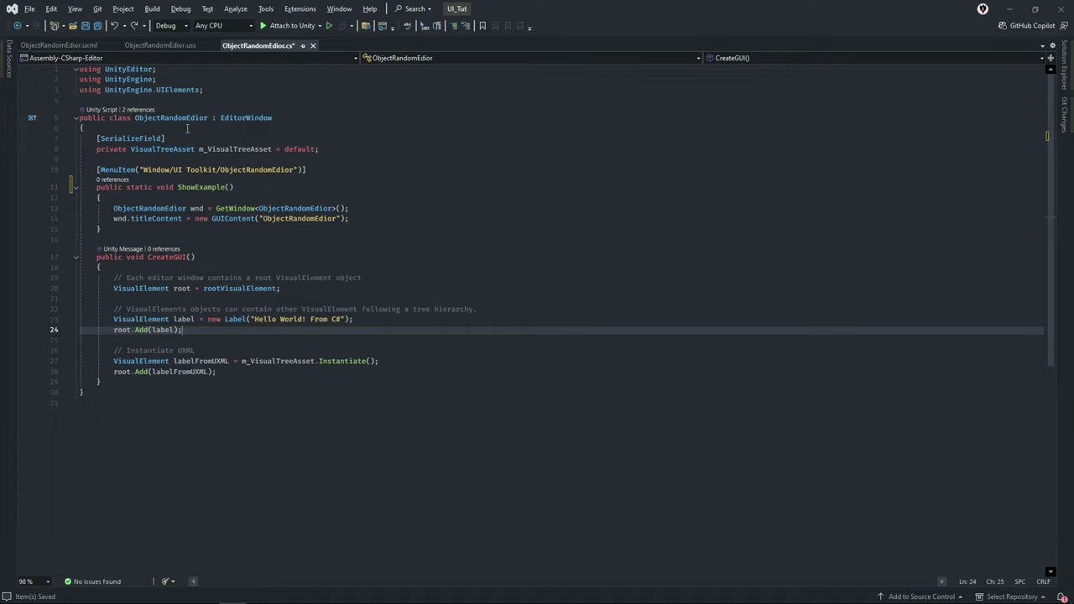
pyautogui.click(211, 89)
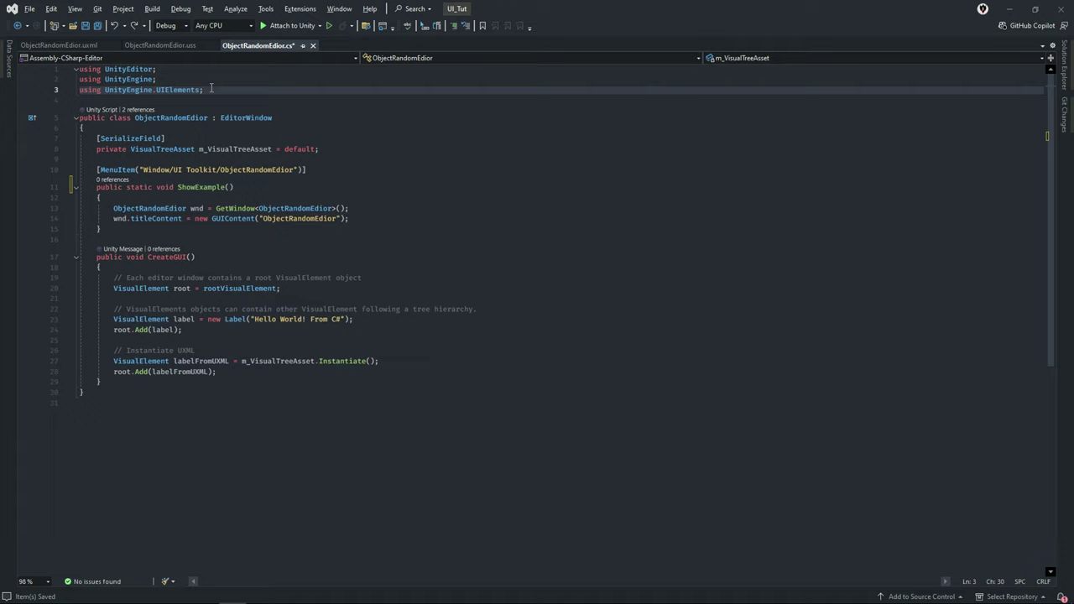
pyautogui.click(323, 117)
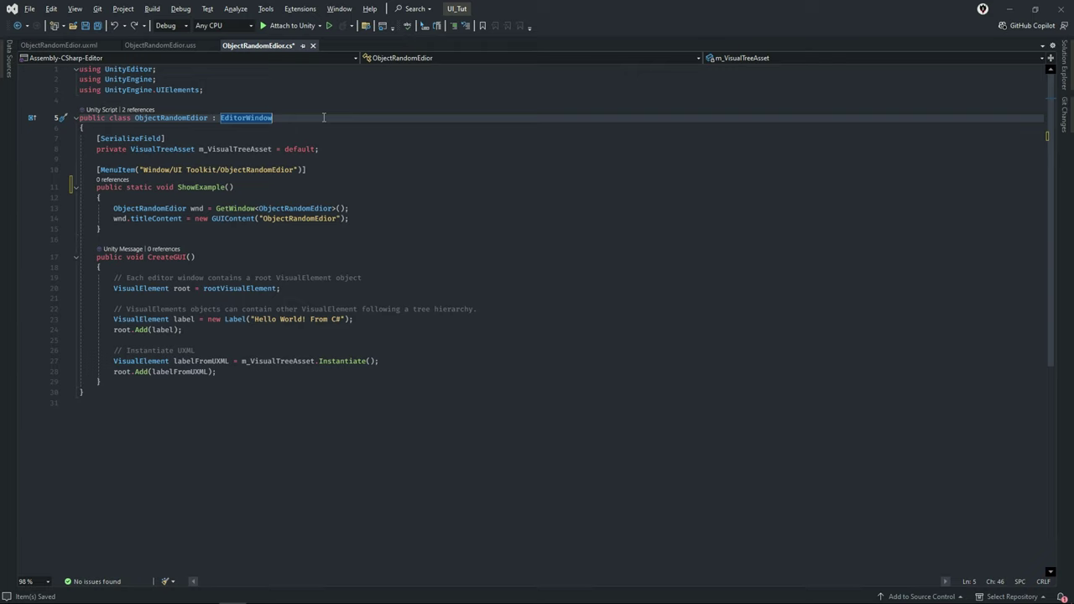
pyautogui.click(246, 149)
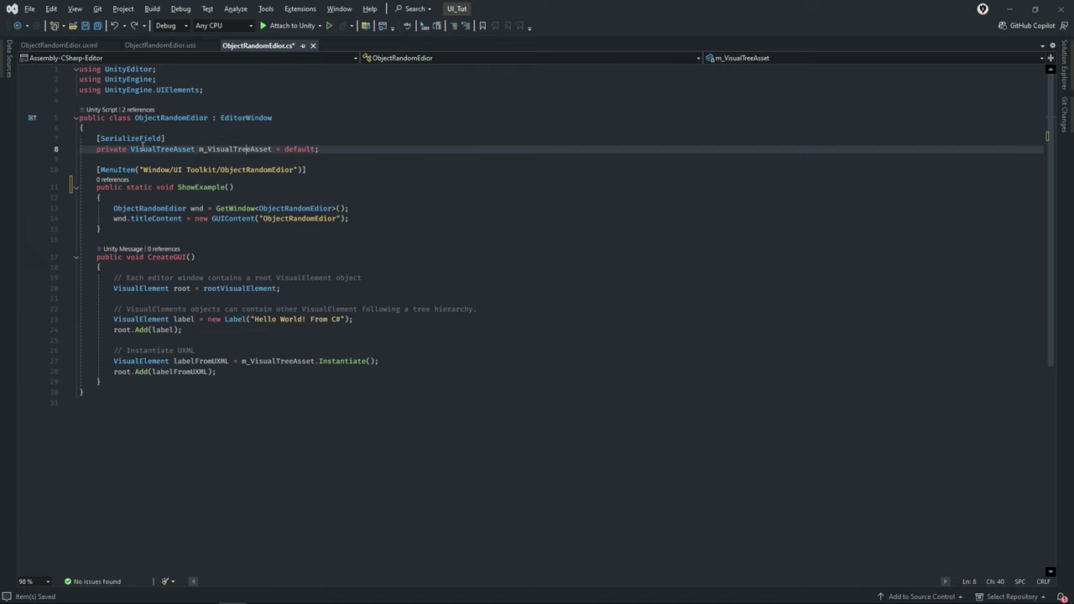
pyautogui.click(147, 149)
pyautogui.hotkey('alt', 'Tab')
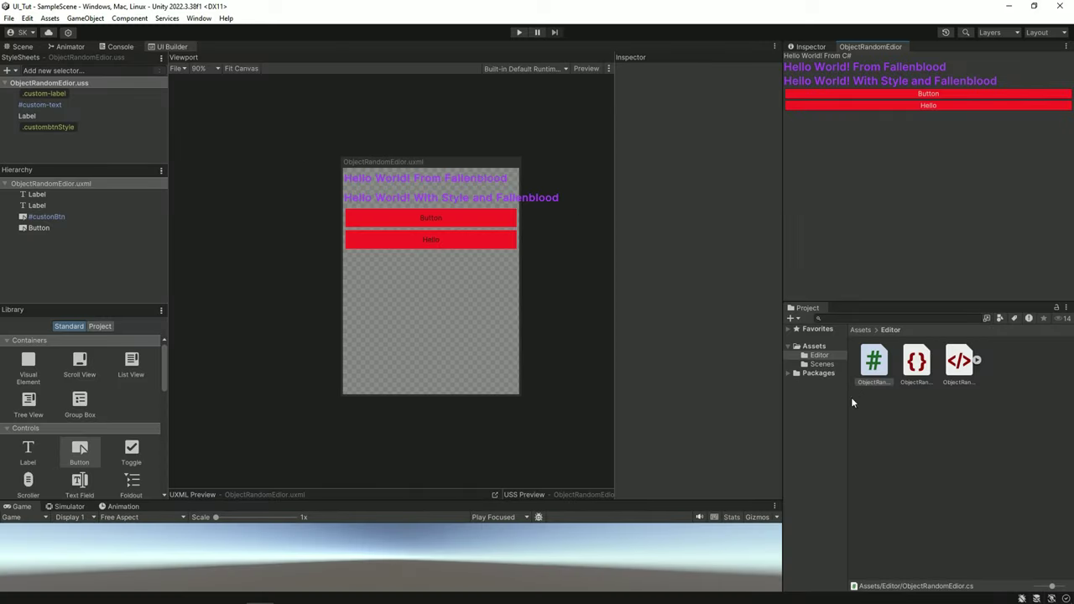
# Ping the script's ObjectRandomEdior Visual Tree Asset, review the menu path code, then return to Unity
pyautogui.click(820, 47)
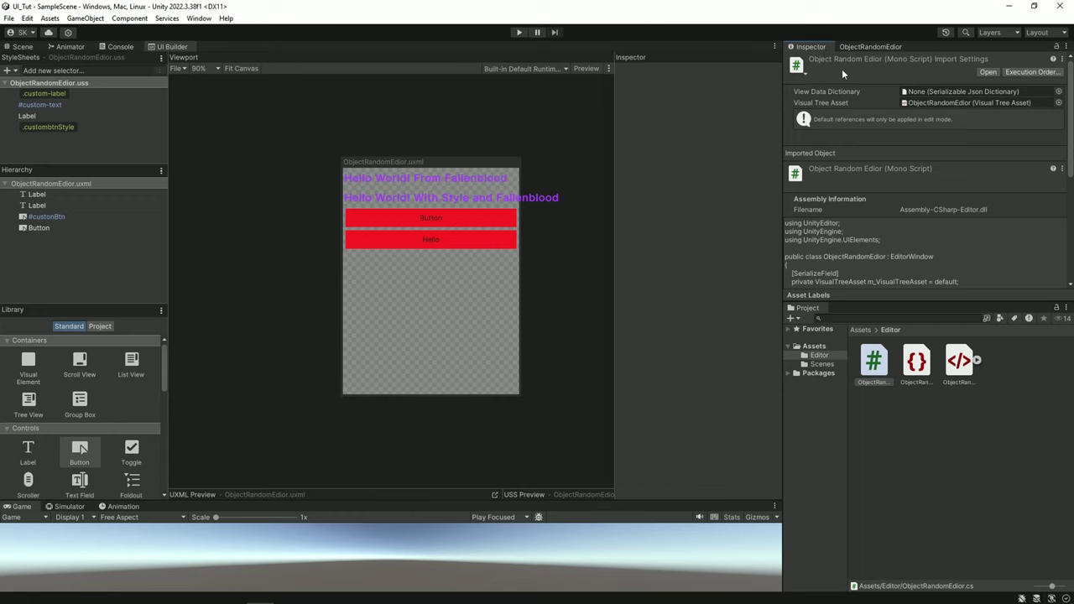
pyautogui.click(920, 104)
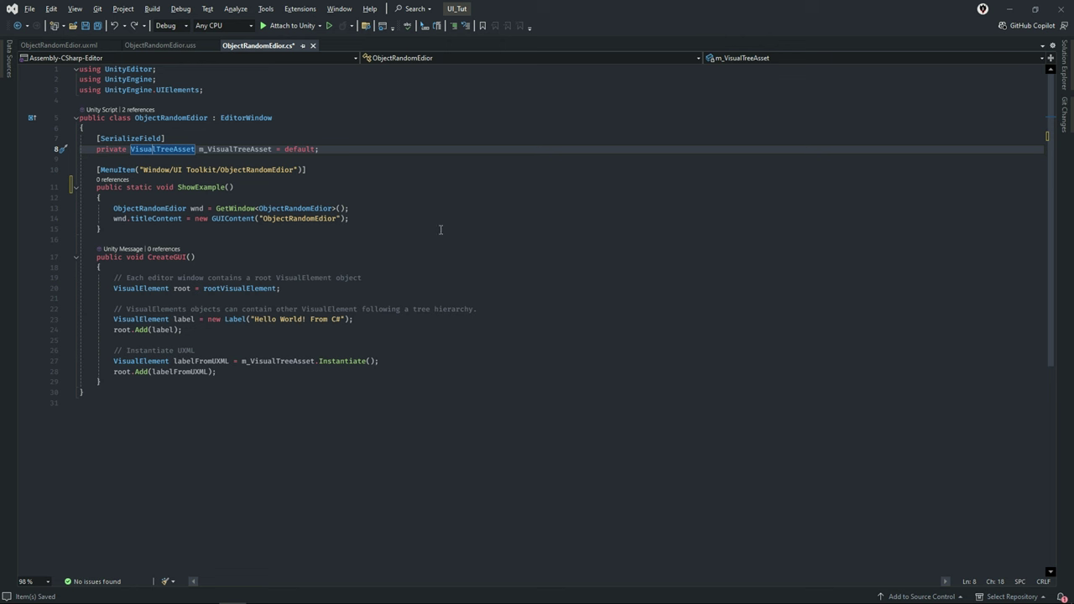
pyautogui.click(417, 207)
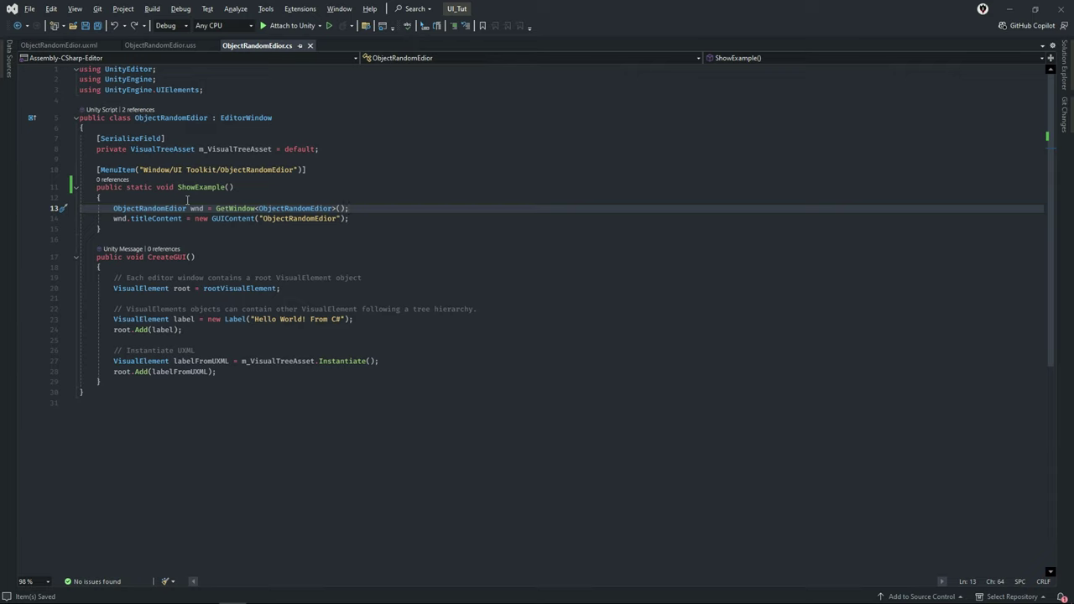
pyautogui.click(156, 169)
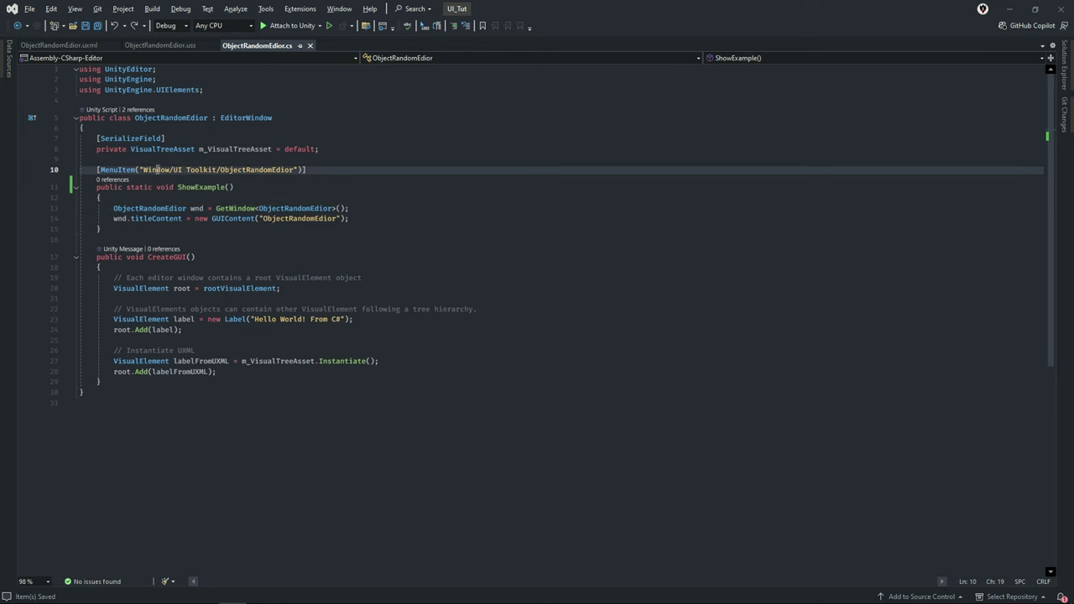
pyautogui.click(186, 171)
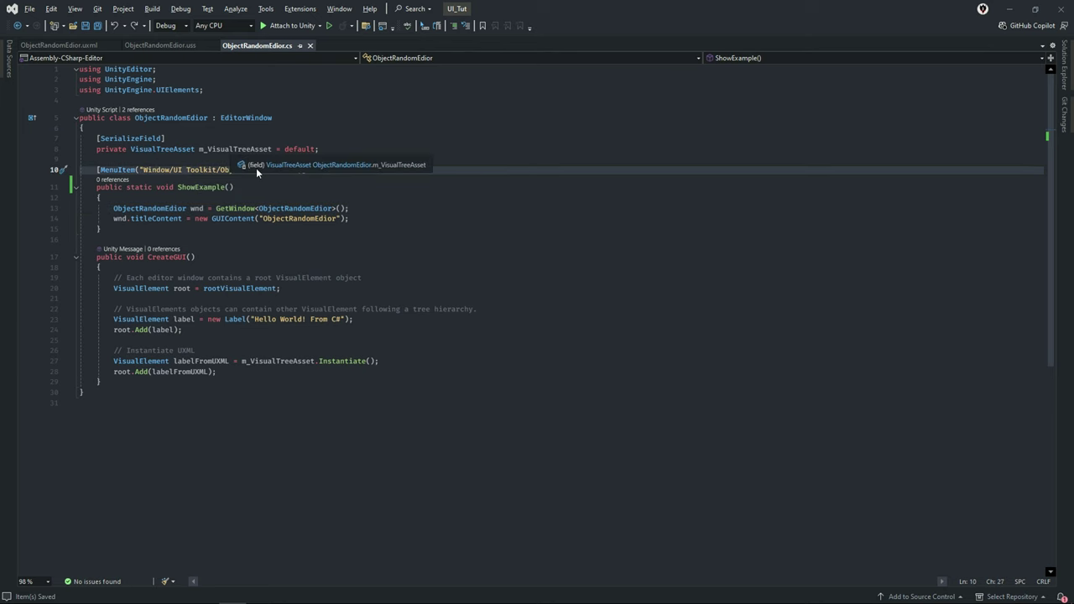
pyautogui.hotkey('alt', 'Tab')
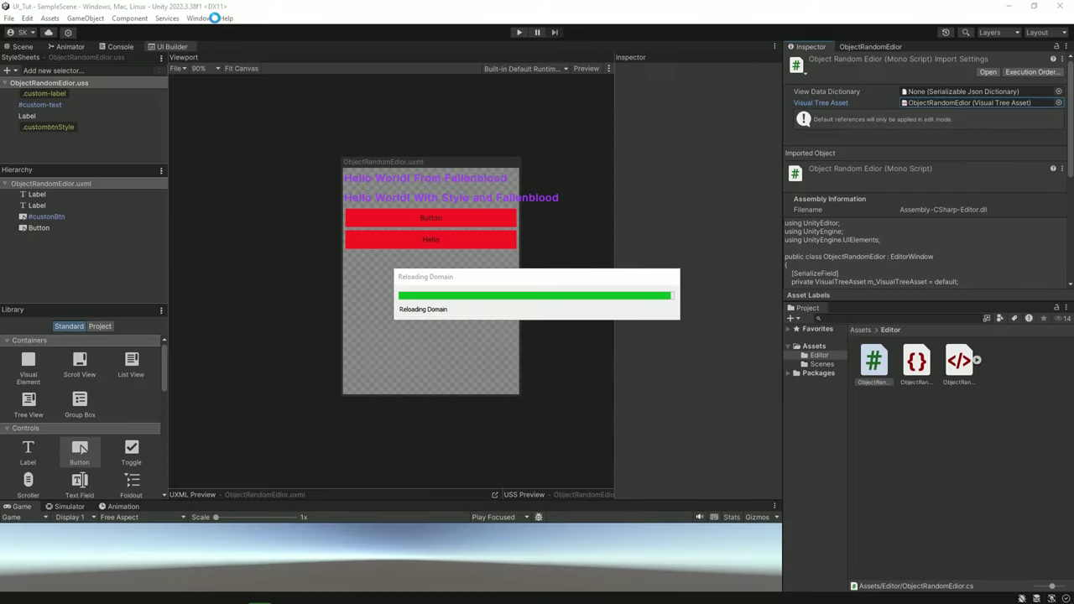
# Open Window > UI Toolkit > ObjectRandomEdior, then switch back to Visual Studio
pyautogui.click(205, 18)
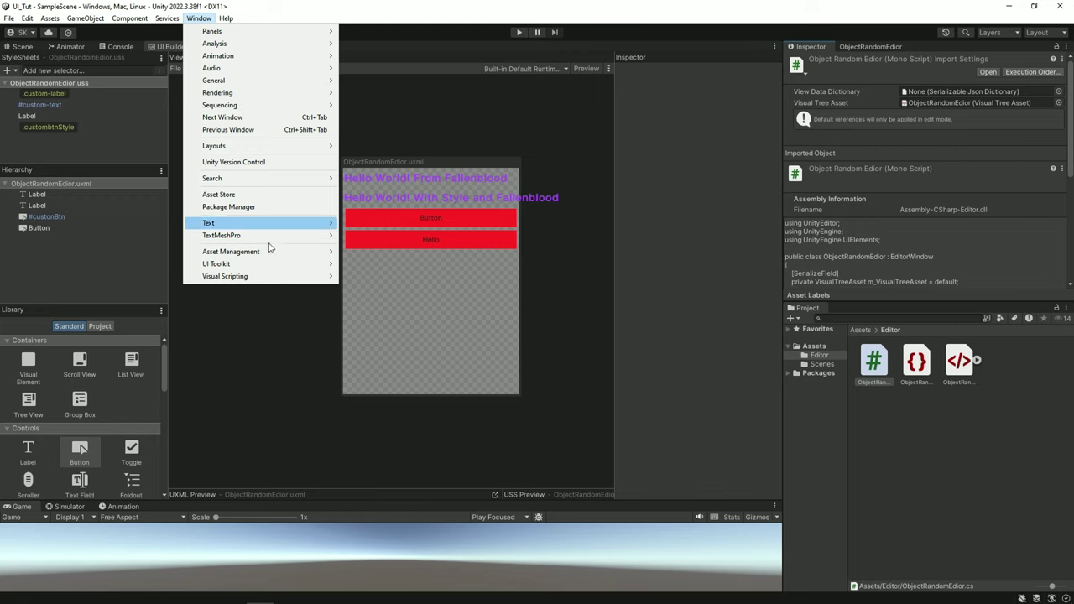
pyautogui.moveTo(274, 264)
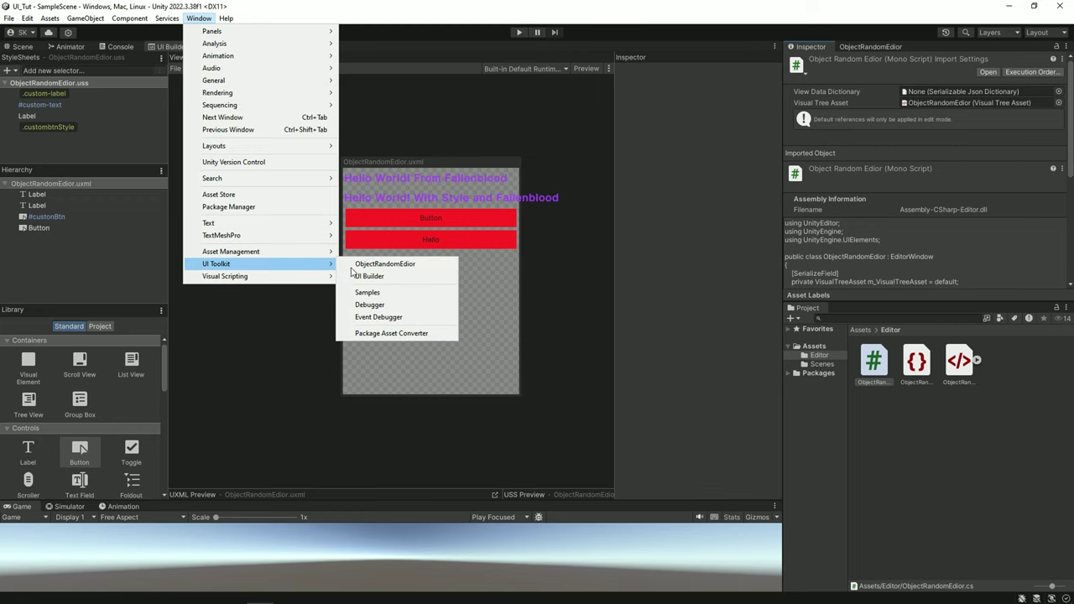
pyautogui.click(369, 265)
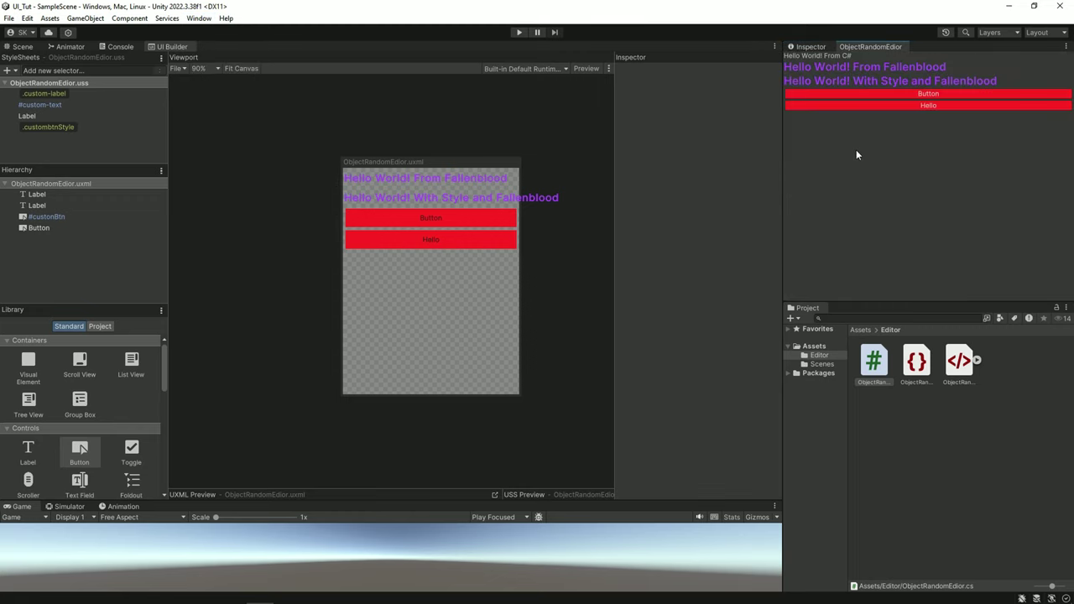
pyautogui.hotkey('alt', 'Tab')
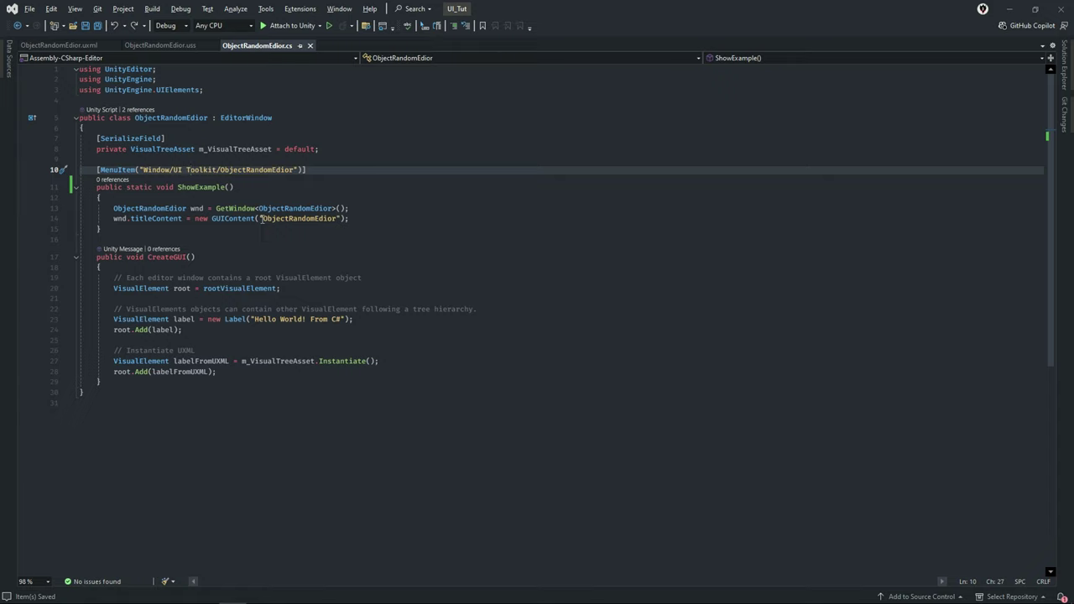
# Rename the ShowExample method to ShowWindow and save the script
pyautogui.moveTo(155, 188); pyautogui.dragTo(101, 198)
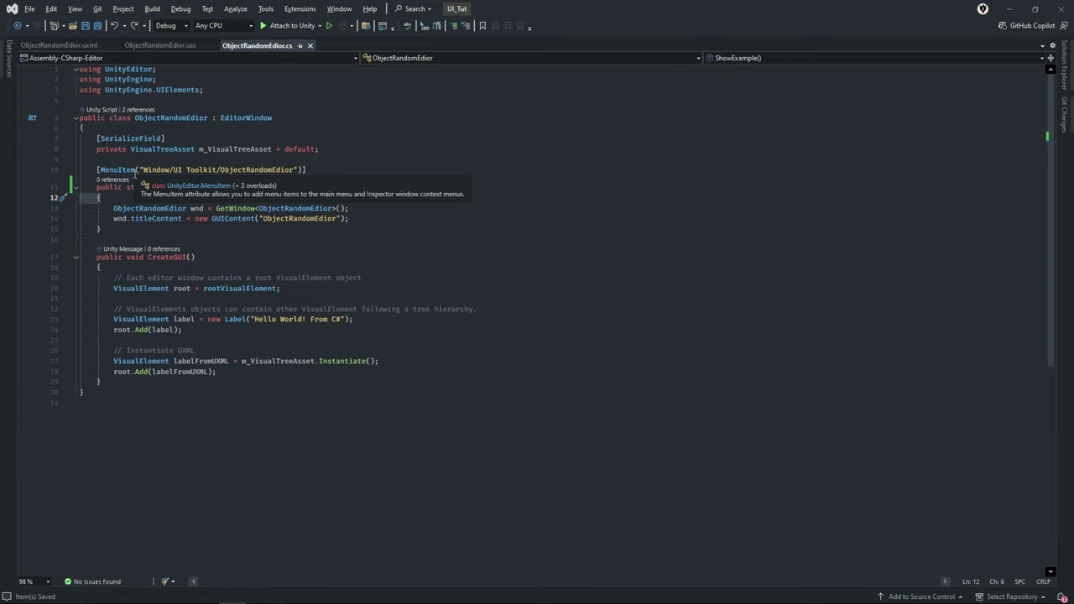
pyautogui.click(205, 187)
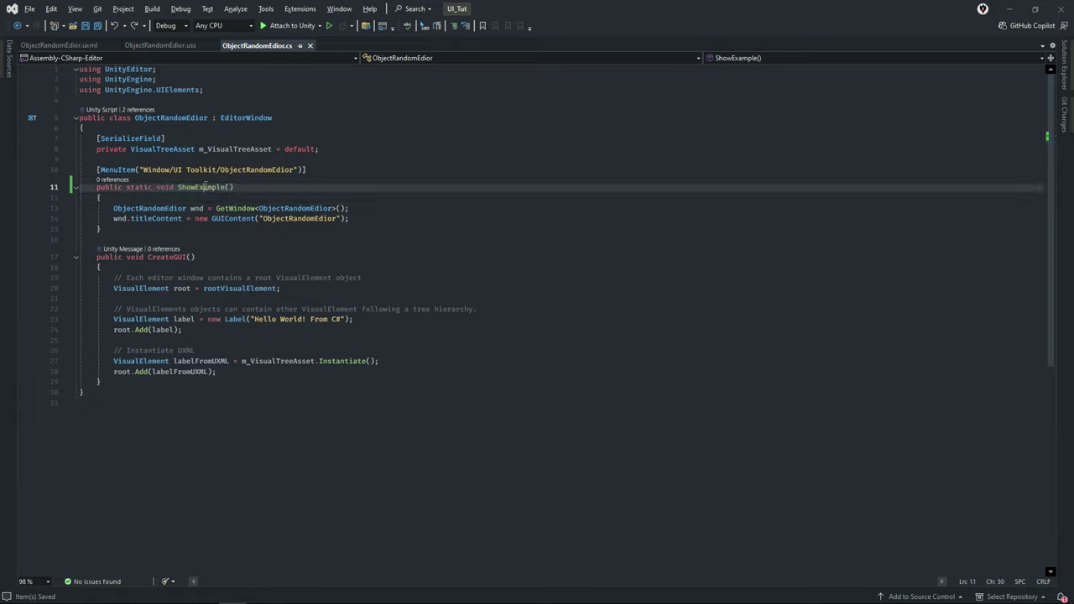
pyautogui.hotkey('ctrl', 'r')
pyautogui.hotkey('ctrl', 'r')
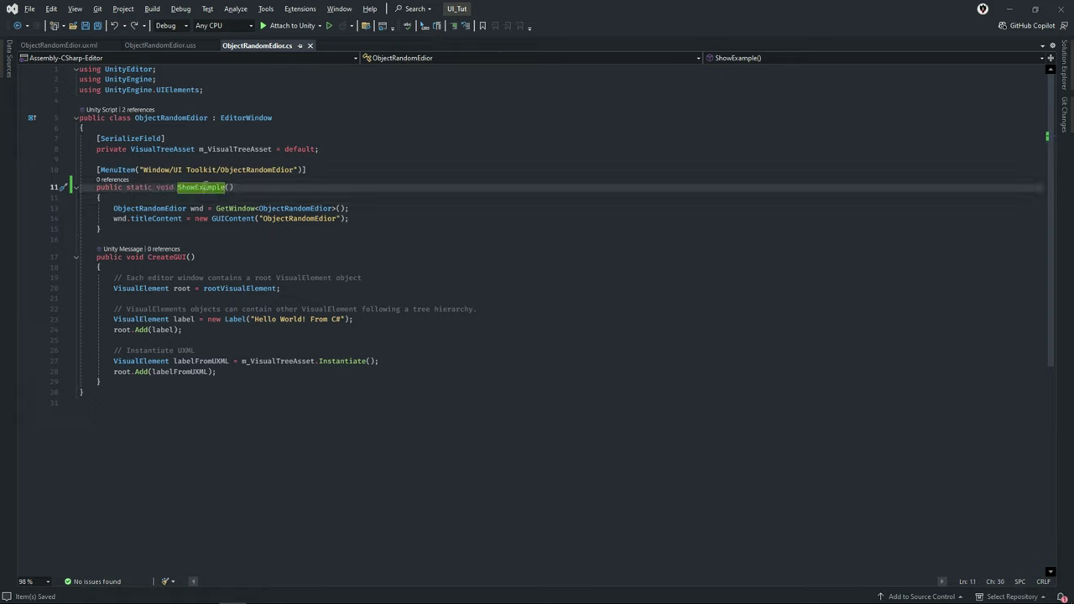
pyautogui.click(207, 187)
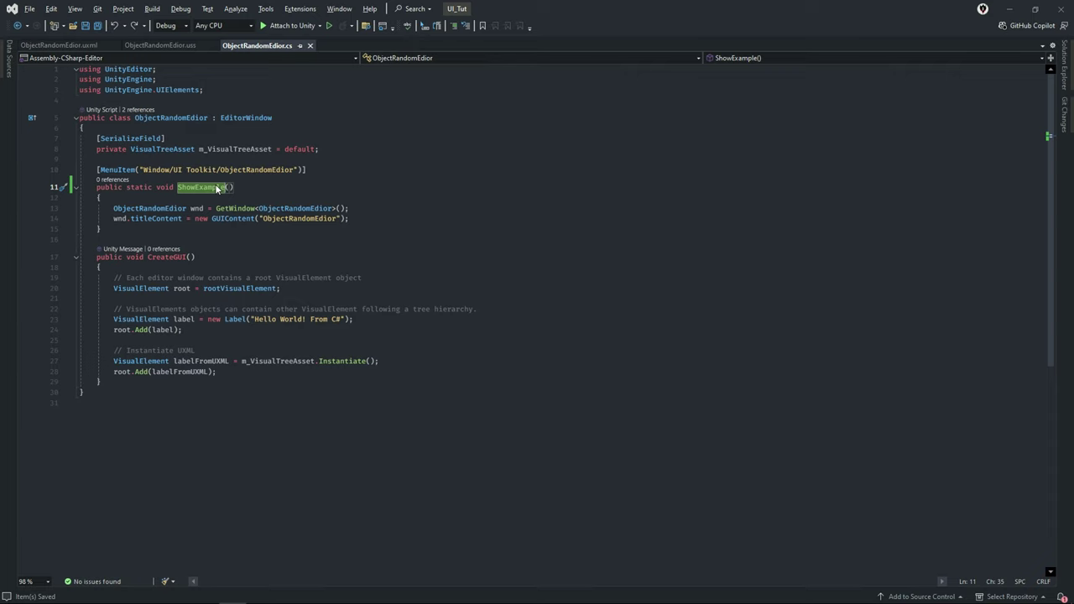
pyautogui.press('BackSpace')
pyautogui.press('BackSpace')
pyautogui.press('BackSpace')
pyautogui.press('BackSpace')
pyautogui.press('BackSpace')
pyautogui.press('BackSpace')
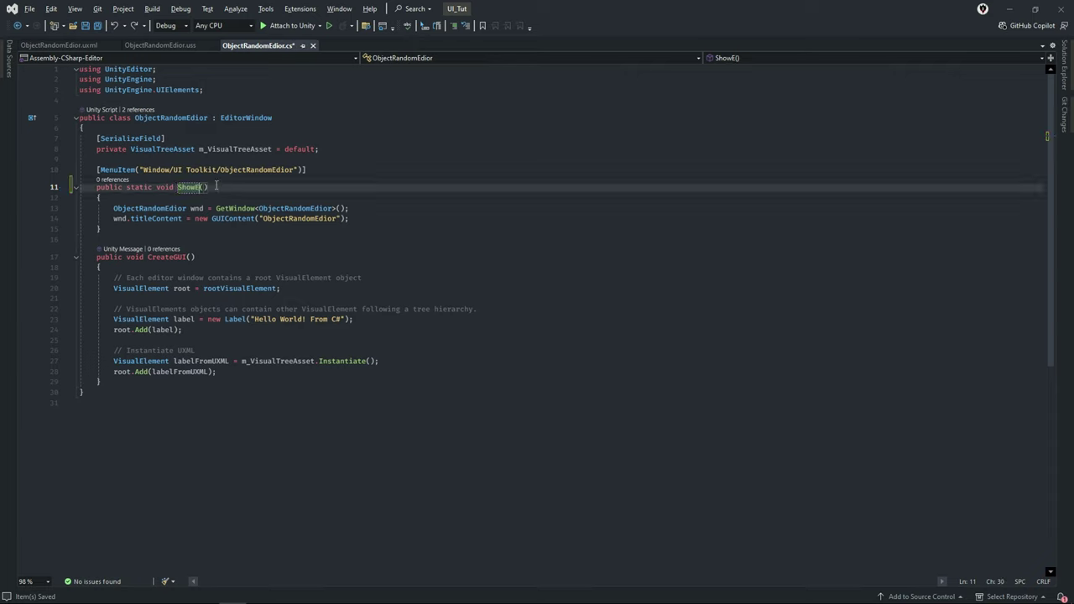
pyautogui.write('Windo')
pyautogui.write('w')
pyautogui.hotkey('ctrl', 's')
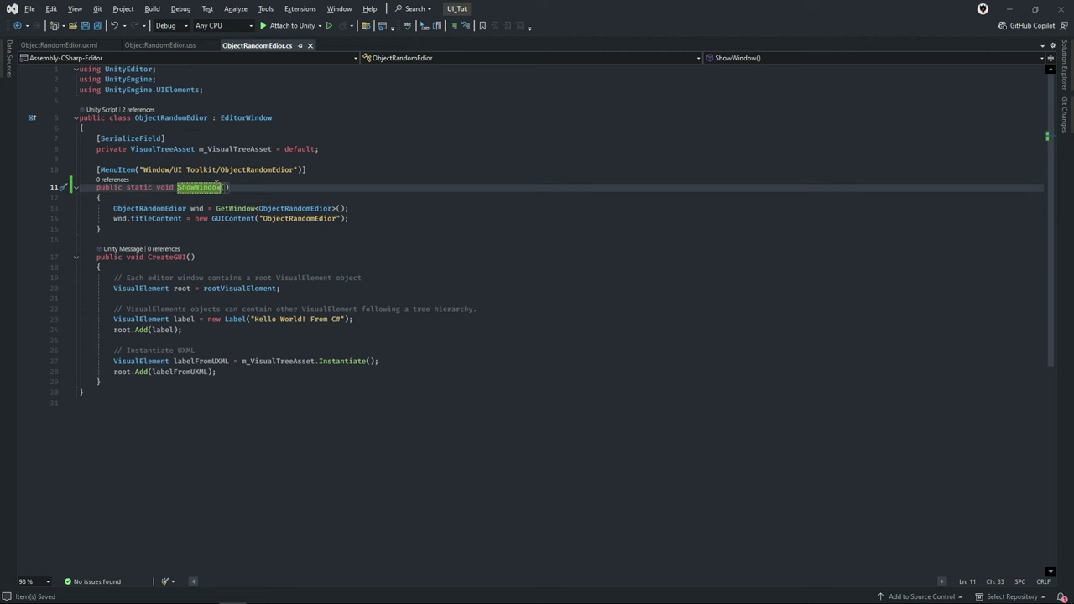
pyautogui.click(347, 210)
# Check the Window > UI Toolkit entry in Unity, then return to Visual Studio
pyautogui.hotkey('alt', 'Tab')
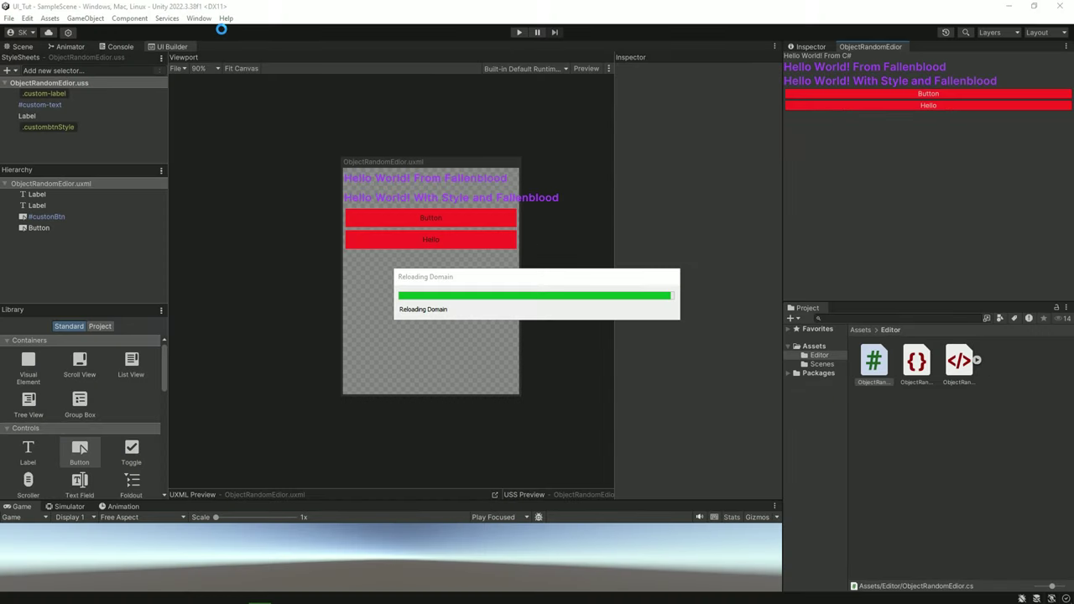
pyautogui.click(200, 19)
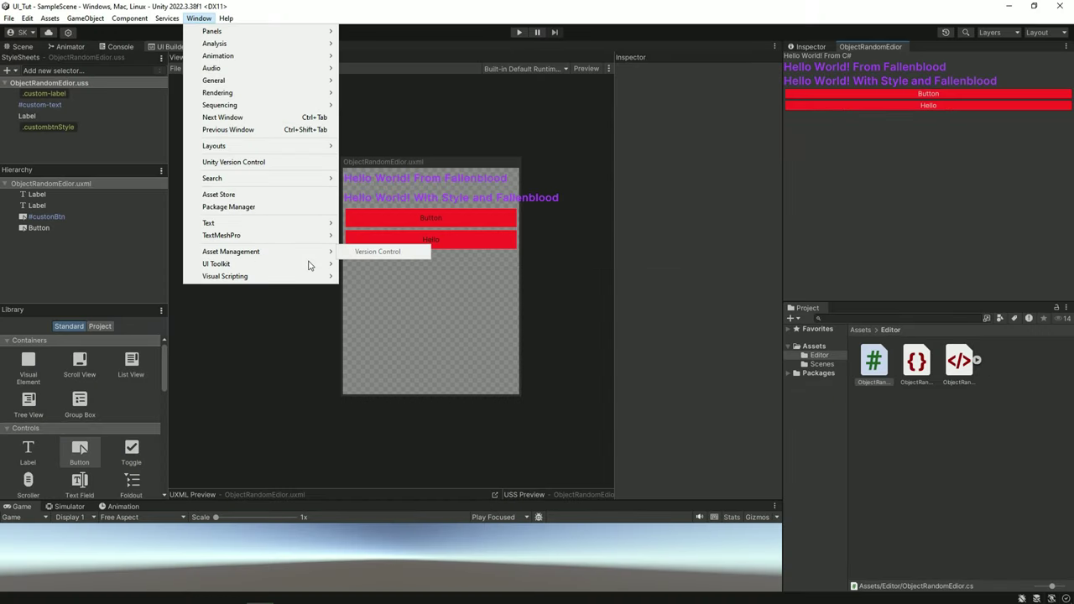
pyautogui.click(368, 266)
pyautogui.hotkey('alt', 'Tab')
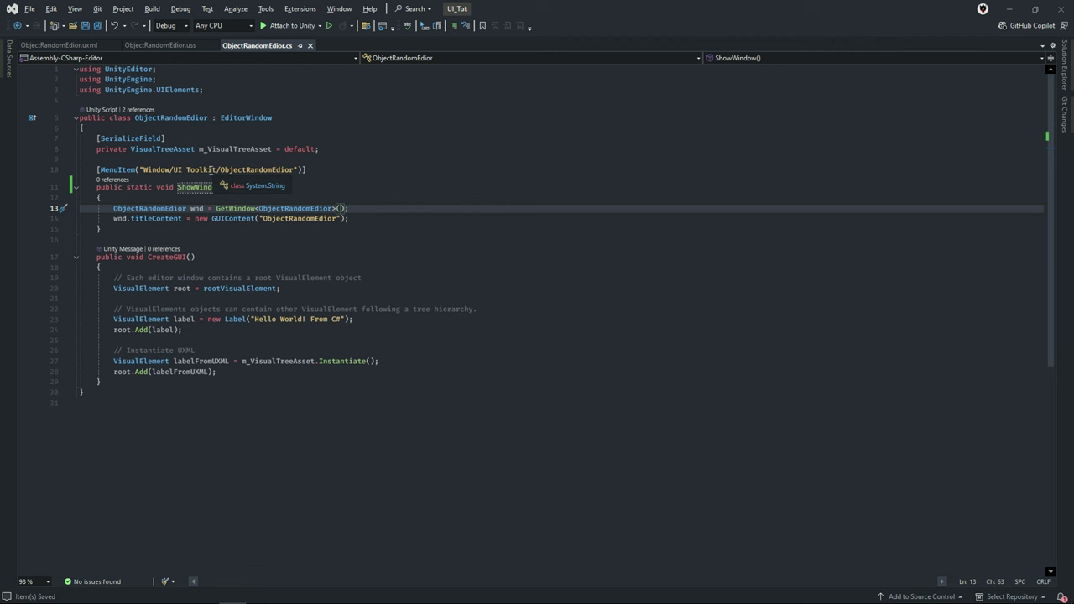
# Delete 'UI Toolkit/' from the line 10 MenuItem path, save, and switch to Unity
pyautogui.moveTo(172, 170); pyautogui.dragTo(216, 170)
pyautogui.press('BackSpace')
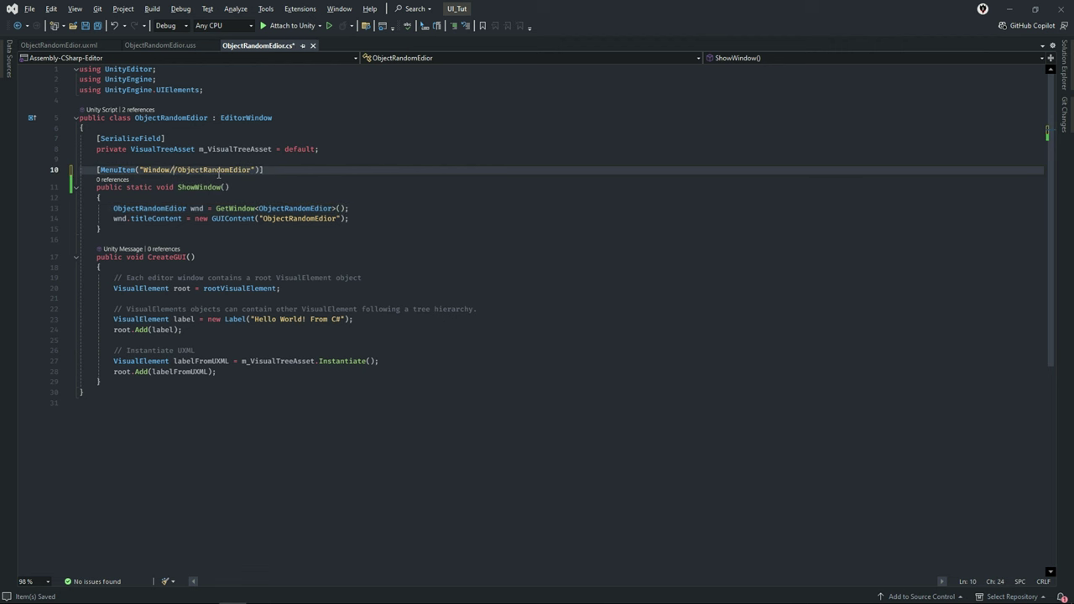
pyautogui.press('BackSpace')
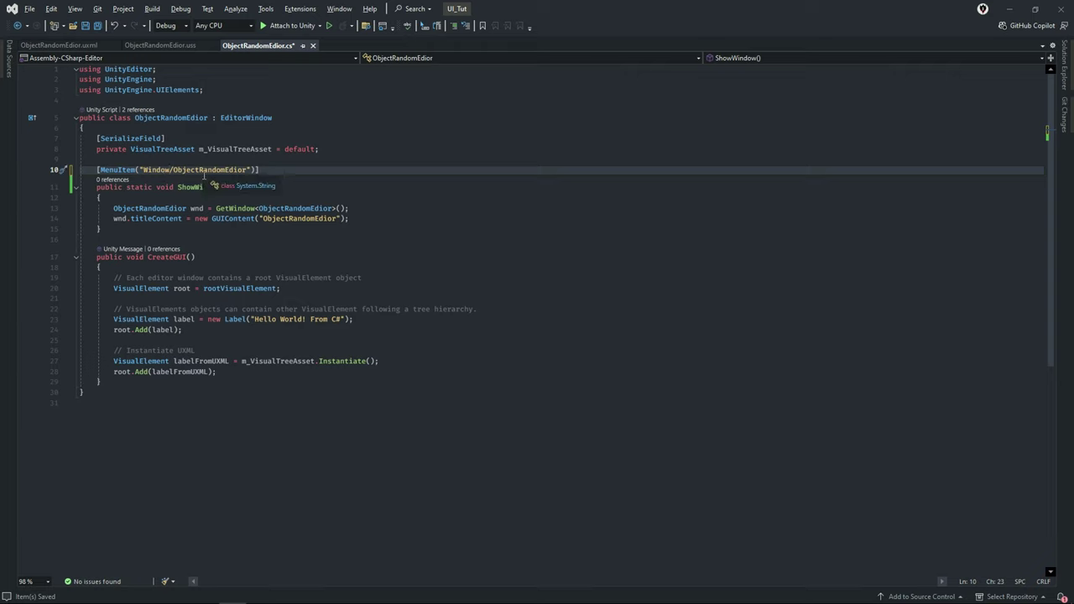
pyautogui.click(169, 170)
pyautogui.hotkey('ctrl', 's')
pyautogui.hotkey('alt', 'Tab')
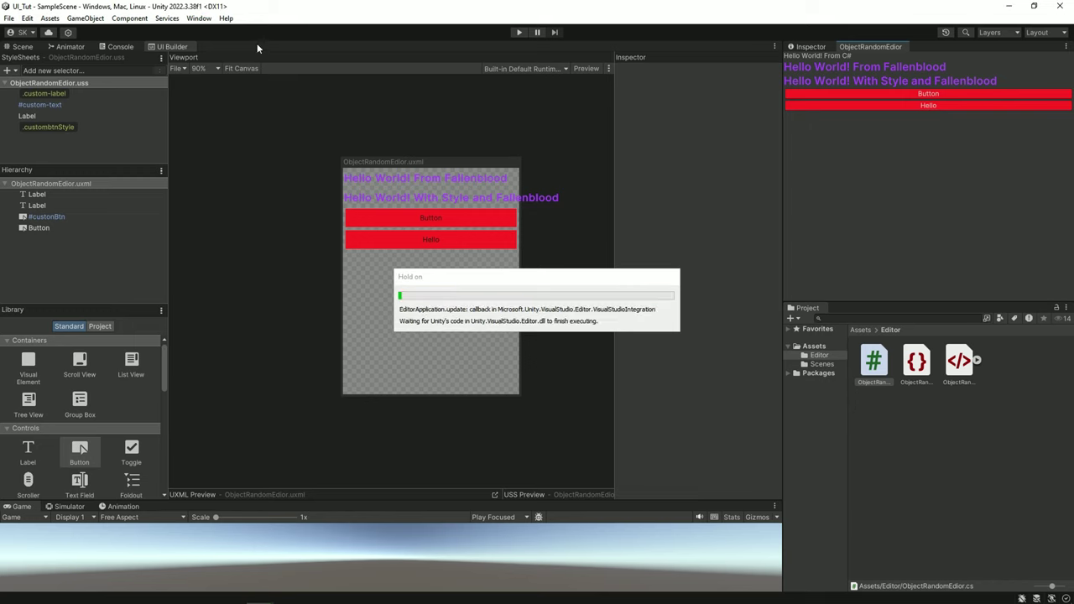
# Open ObjectRandomEdior directly from the Window menu, then return to Visual Studio
pyautogui.click(201, 22)
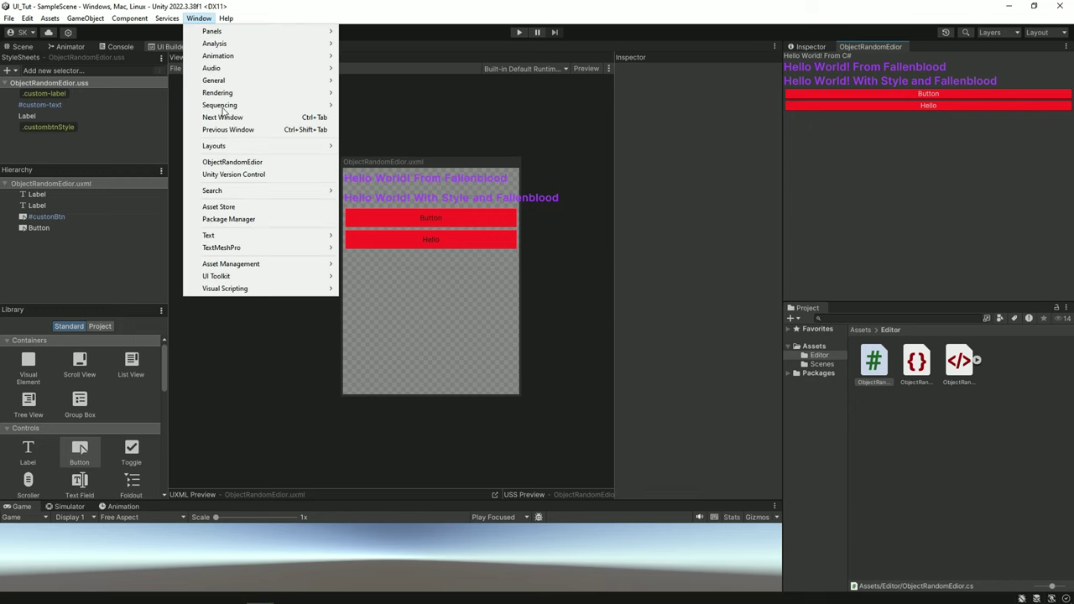
pyautogui.click(240, 163)
pyautogui.hotkey('alt', 'Tab')
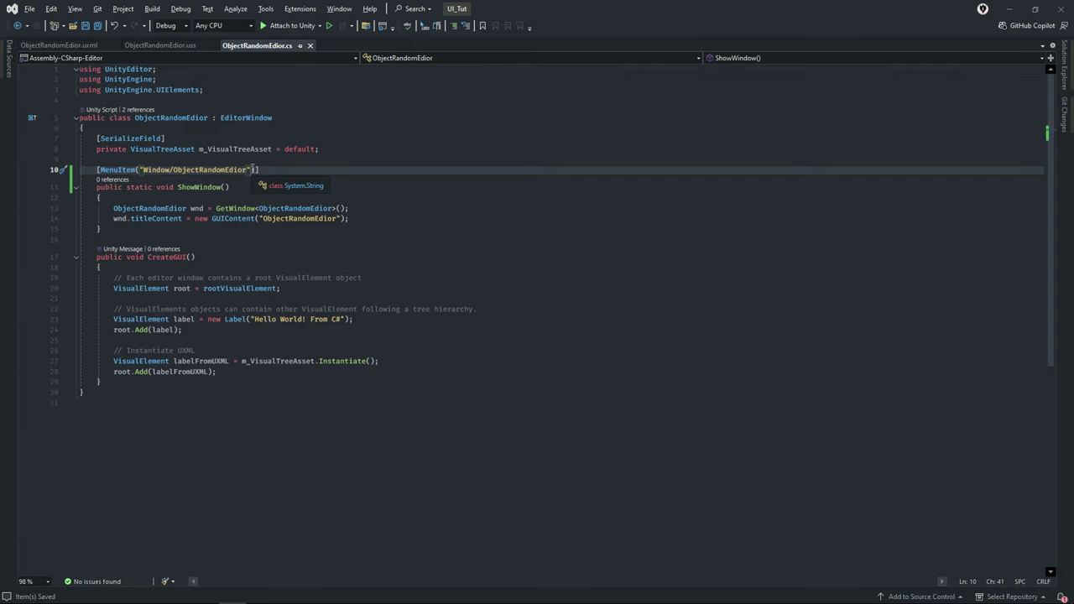
pyautogui.click(225, 208)
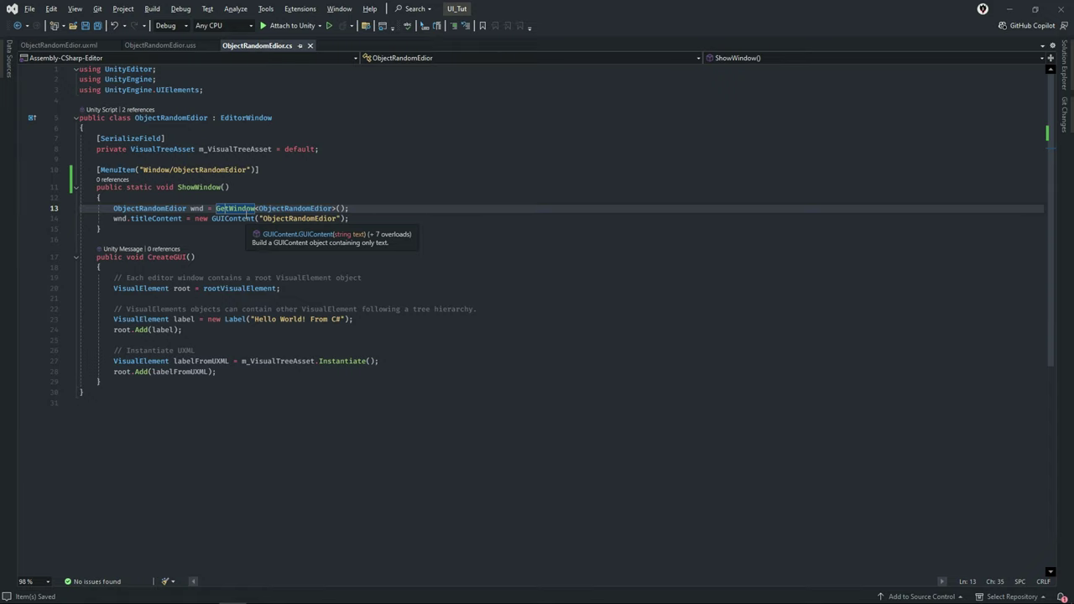
pyautogui.click(226, 240)
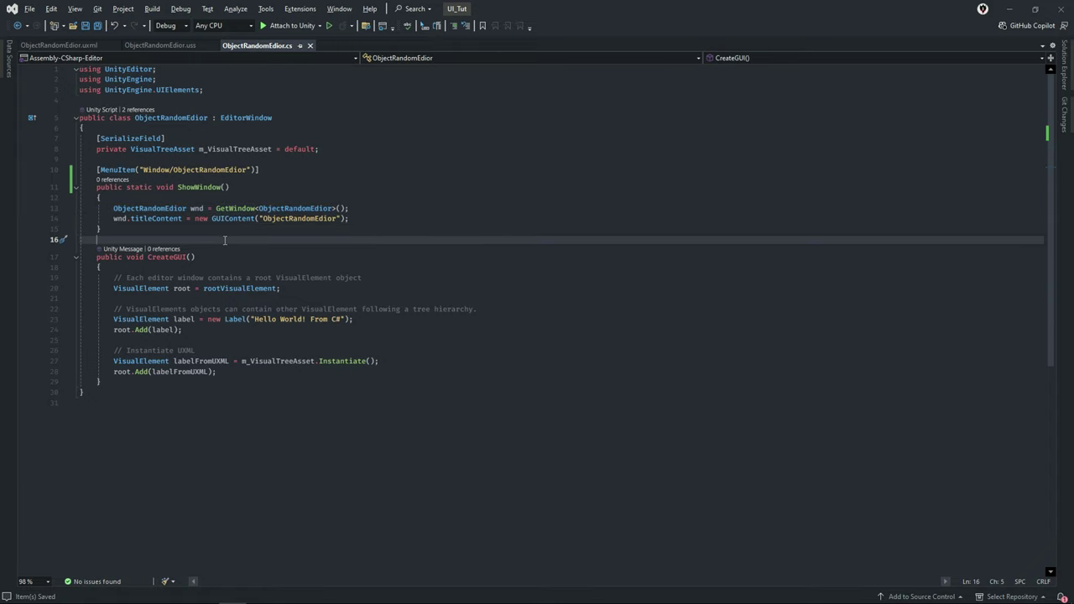
# Locate the window title text on line 14 and compare it with Unity's title
pyautogui.click(148, 219)
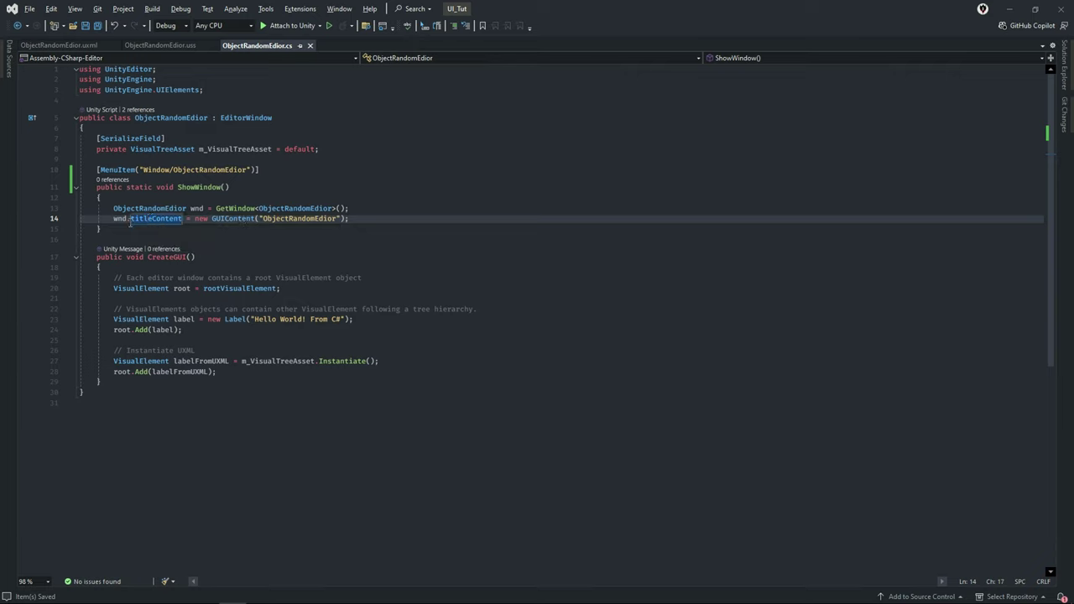
pyautogui.click(146, 219)
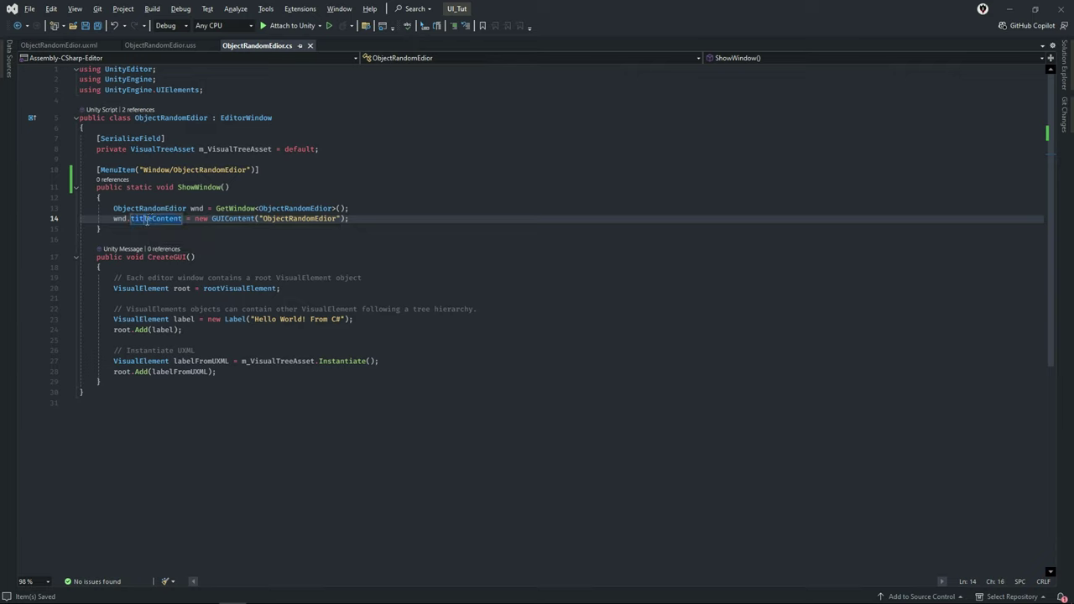
pyautogui.click(278, 218)
pyautogui.hotkey('alt', 'Tab')
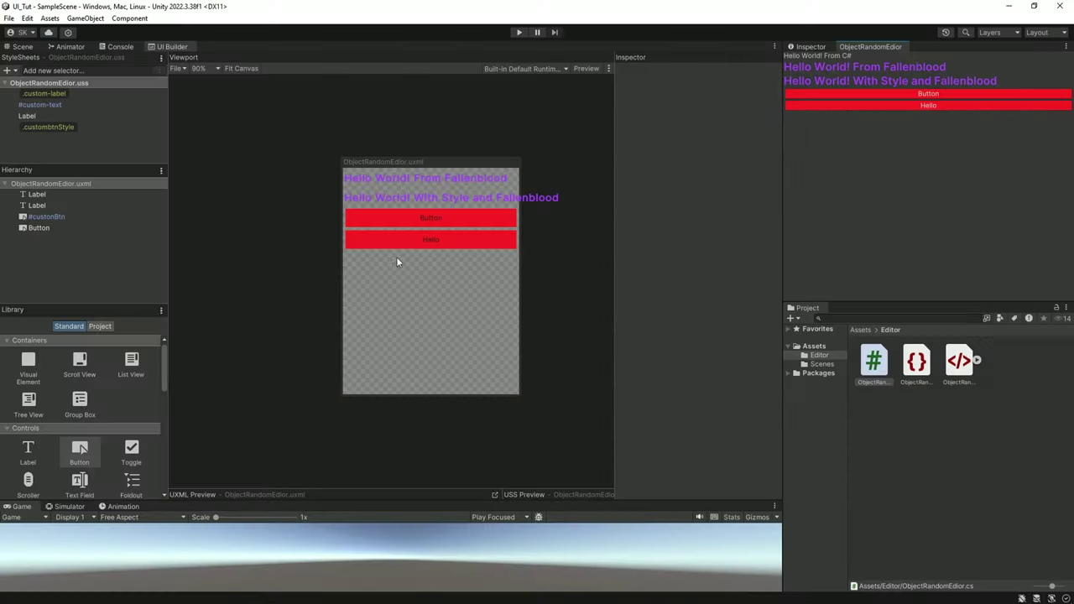
pyautogui.hotkey('alt', 'Tab')
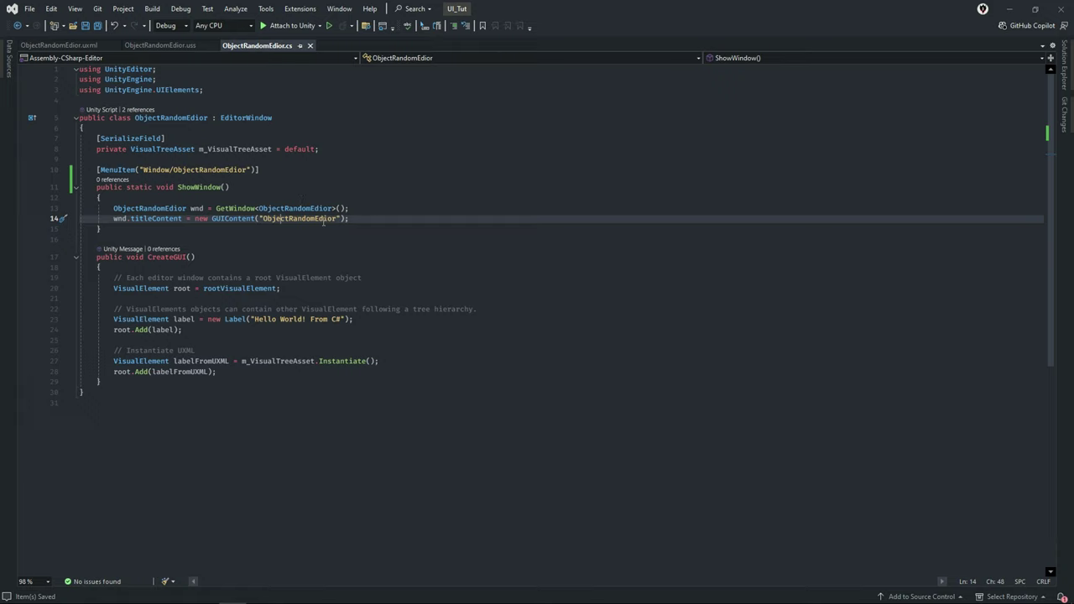
# Insert the missing 't' to make the title ObjectRandomEditor, save, and switch to Unity
pyautogui.click(328, 219)
pyautogui.write('t')
pyautogui.click(845, 264)
pyautogui.click(694, 218)
pyautogui.hotkey('ctrl', 's')
pyautogui.hotkey('alt', 'Tab')
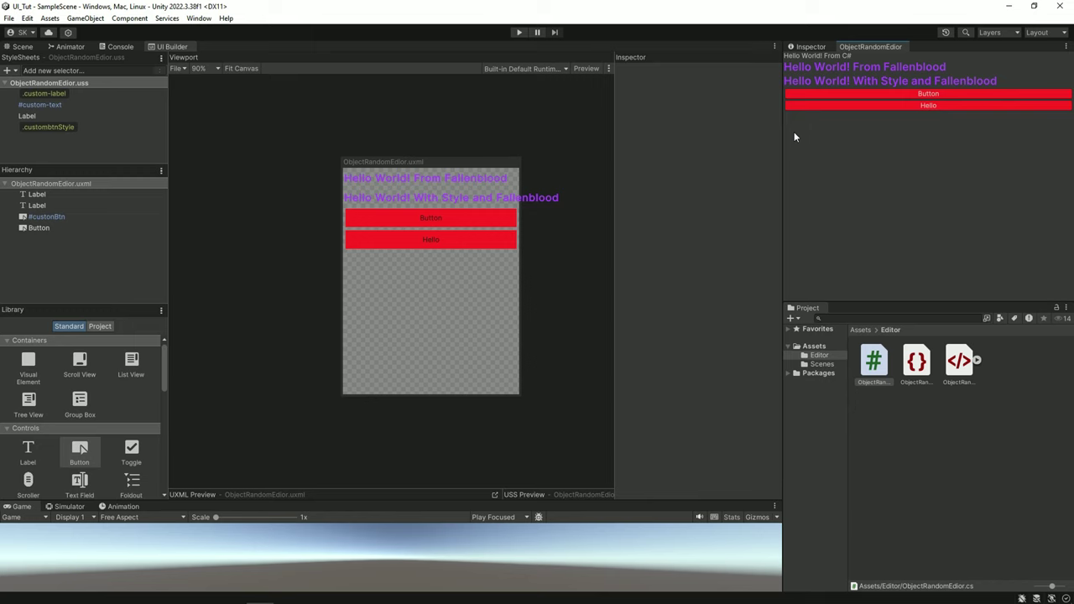
# Close the ObjectRandomEdior tab, reopen it from the Window menu, and dock it beside the Inspector
pyautogui.rightClick(854, 48)
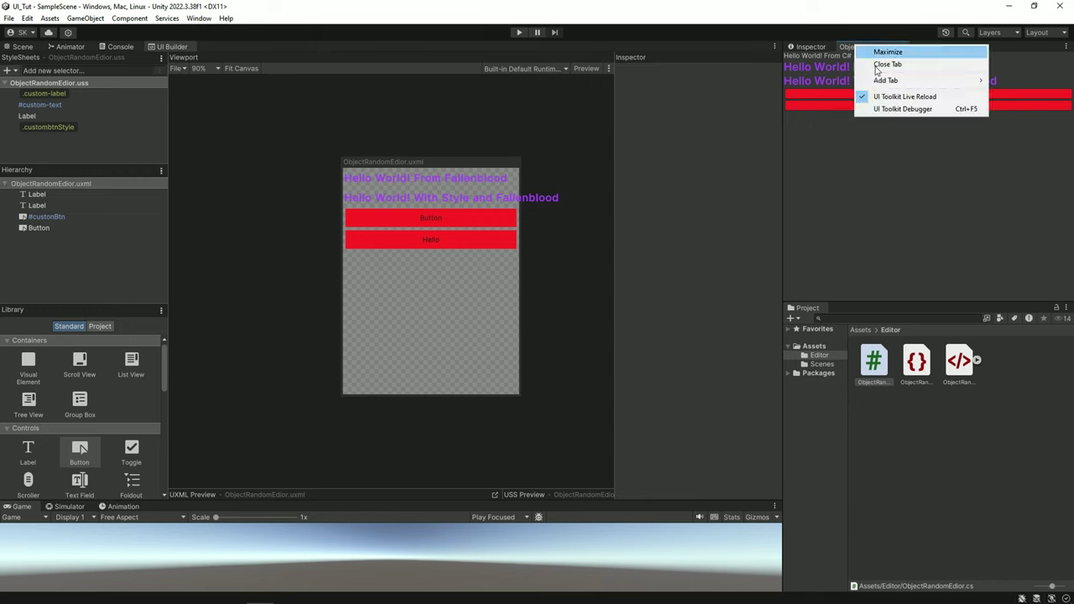
pyautogui.click(885, 65)
pyautogui.click(200, 18)
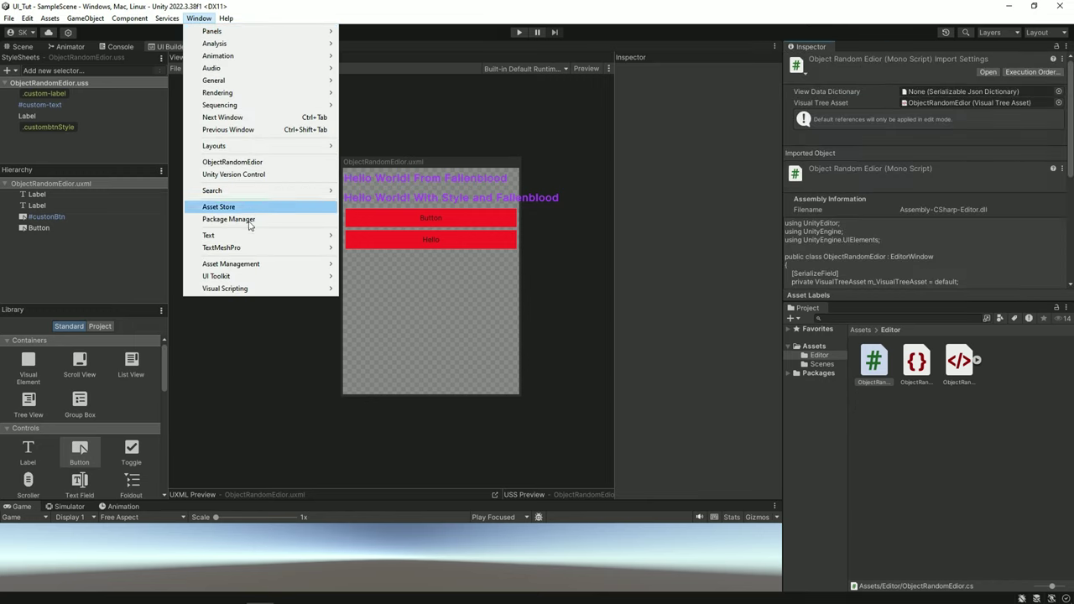
pyautogui.click(252, 162)
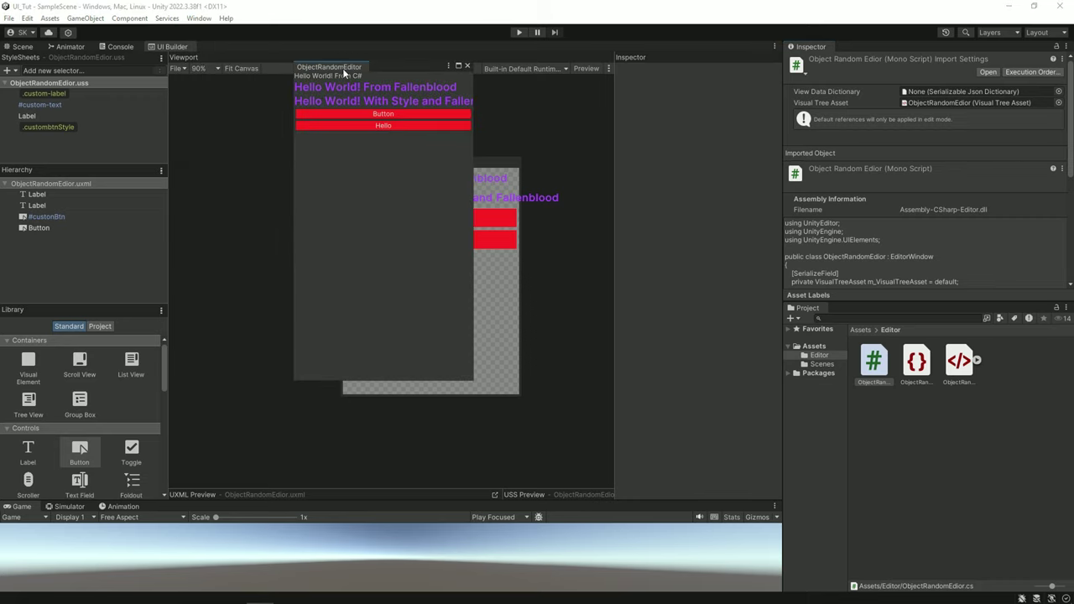
pyautogui.moveTo(342, 68); pyautogui.dragTo(867, 61)
pyautogui.hotkey('alt', 'Tab')
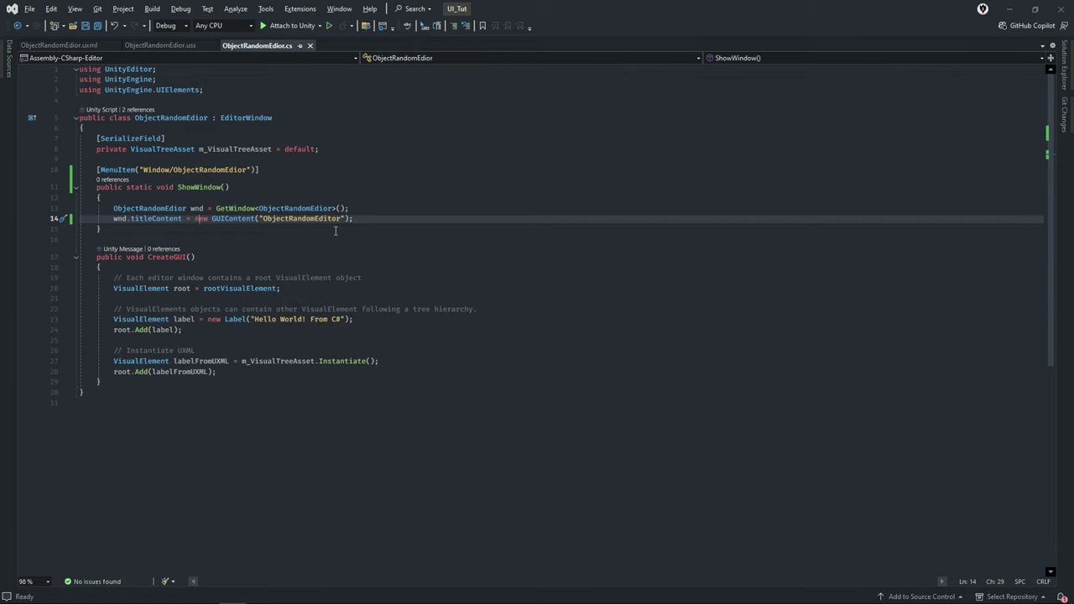
# Review CreateGUI's root variable, its rootVisualElement type, and the Instantiate UXML comment
pyautogui.click(175, 260)
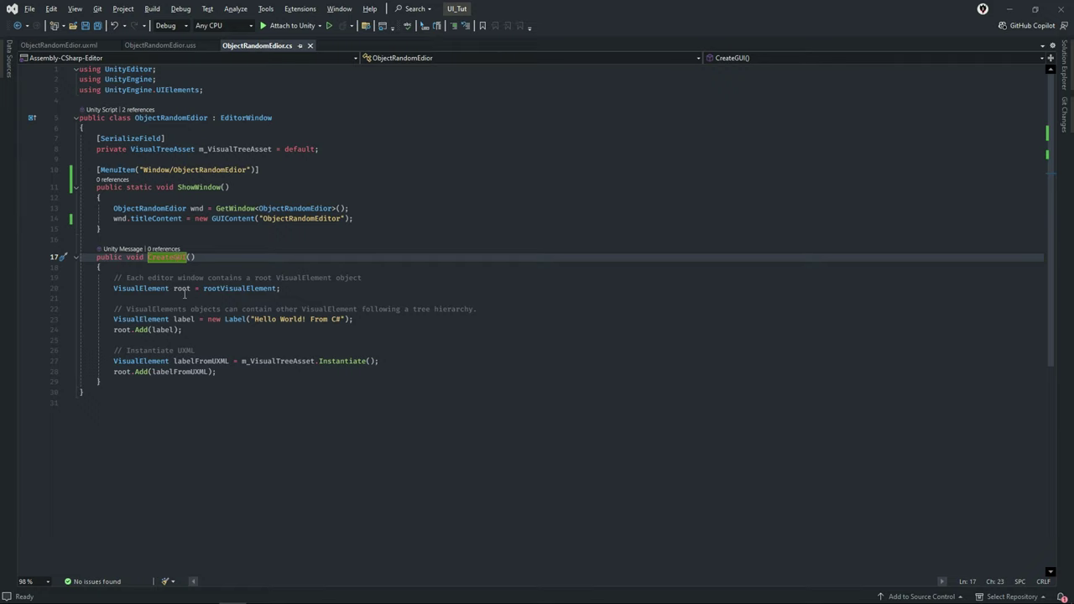
pyautogui.click(183, 289)
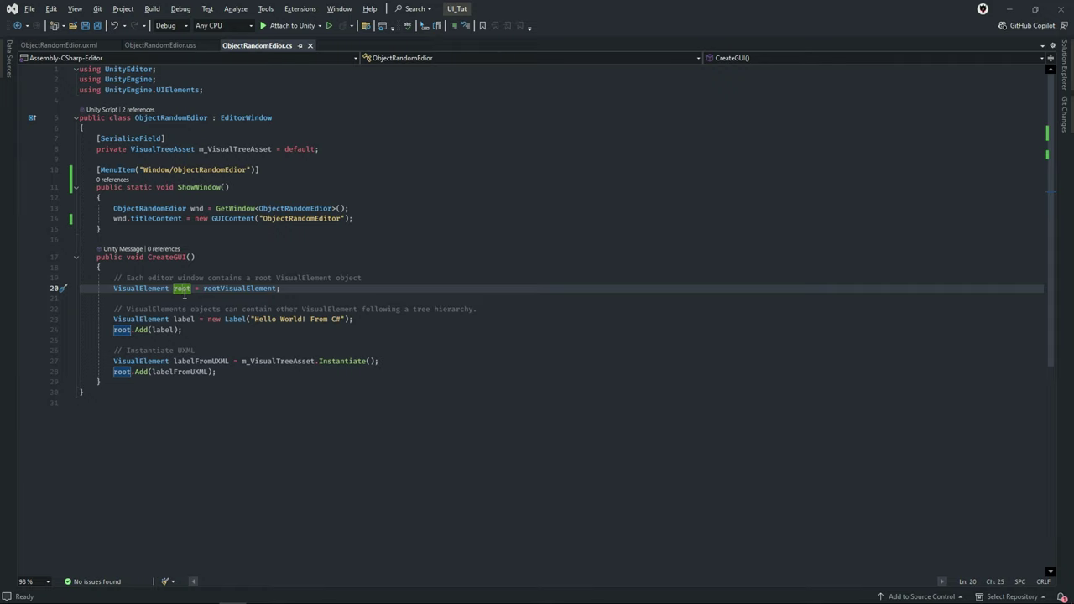
pyautogui.doubleClick(236, 290)
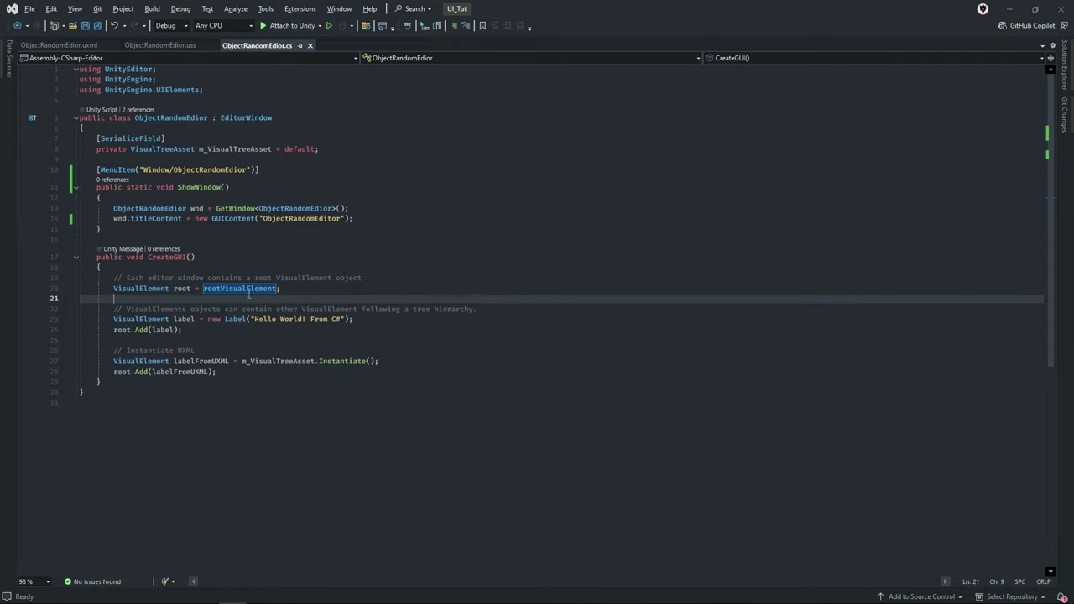
pyautogui.click(156, 291)
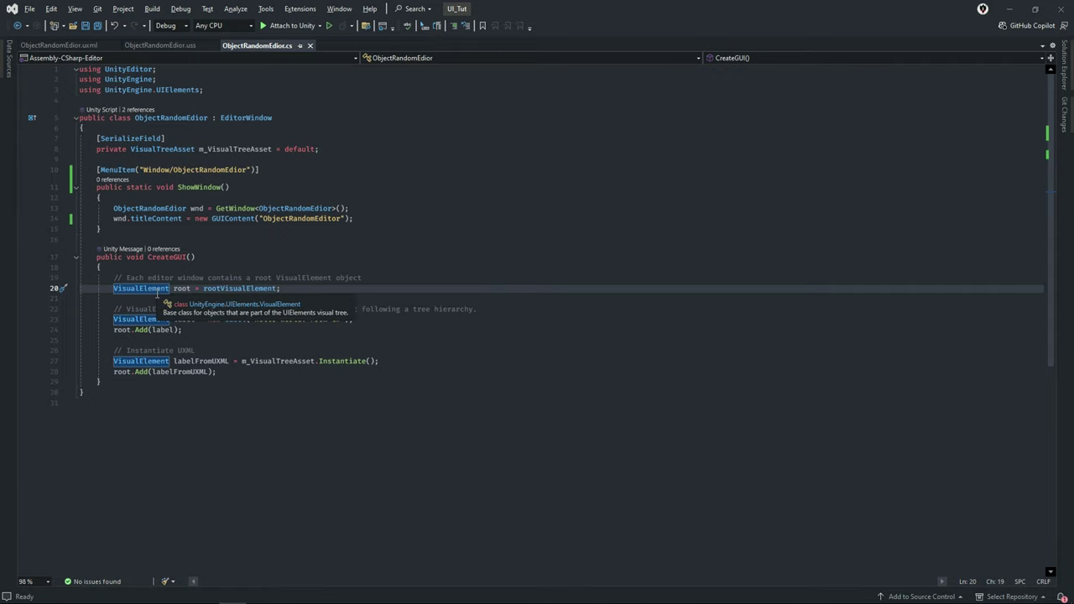
pyautogui.click(224, 349)
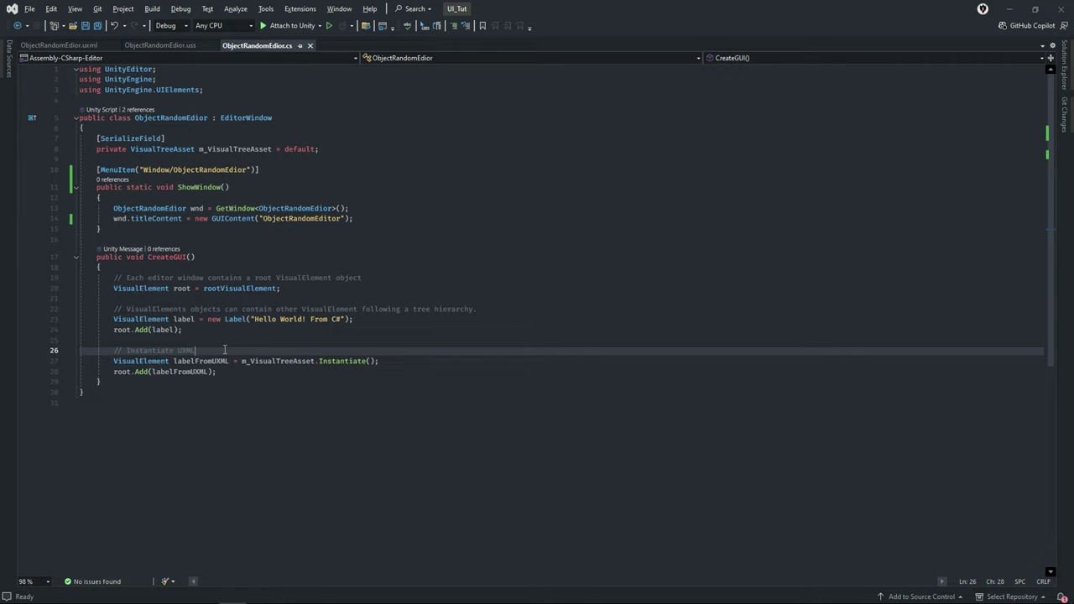
# Review the code creating the 'Hello World! From C#' label and adding it to root
pyautogui.click(171, 309)
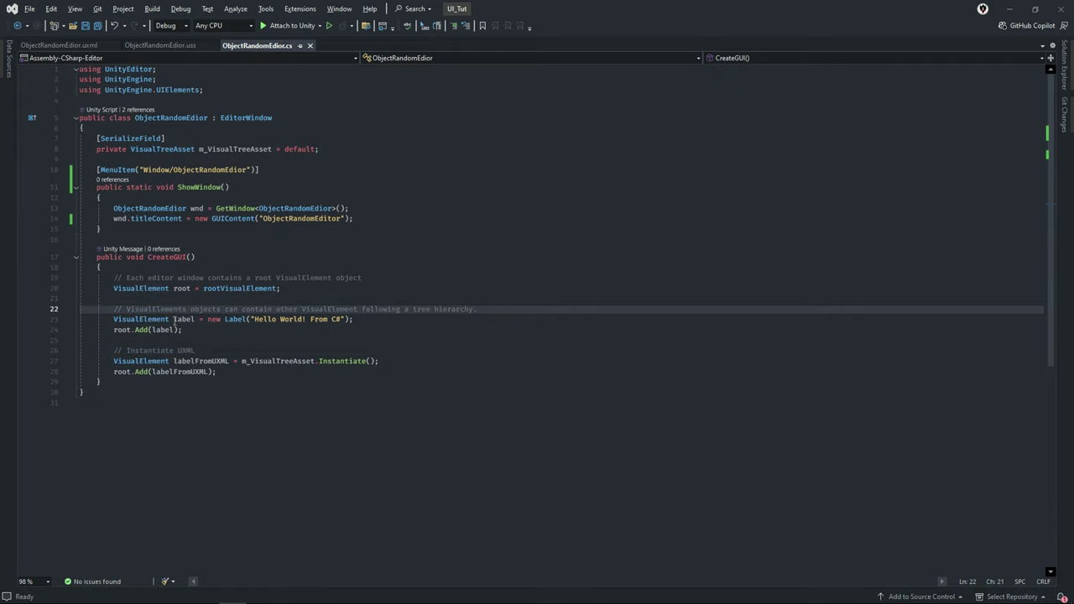
pyautogui.click(174, 320)
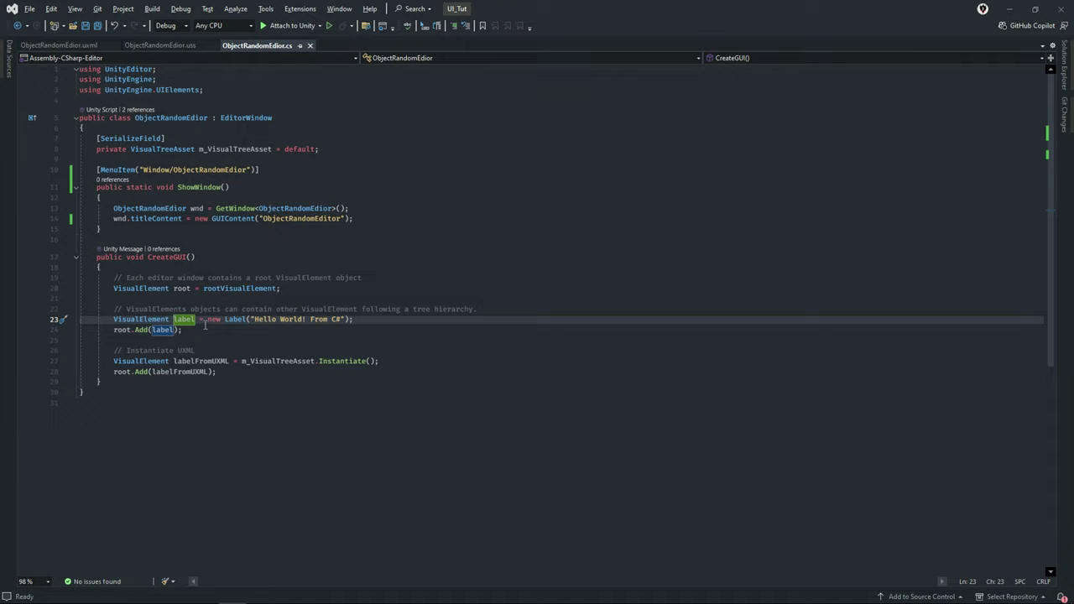
pyautogui.click(238, 320)
pyautogui.click(279, 320)
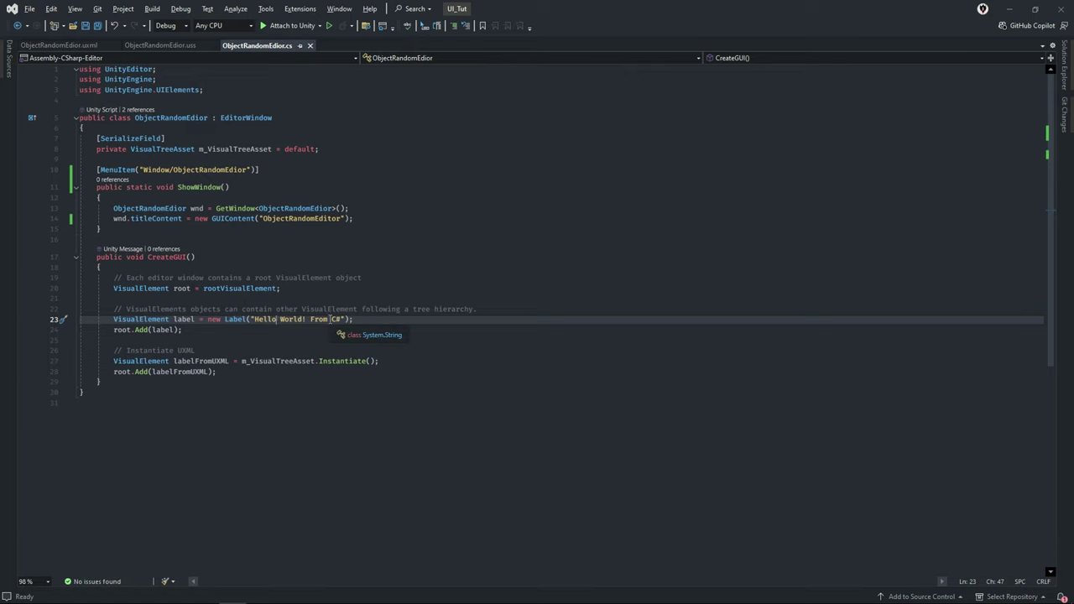
pyautogui.click(115, 330)
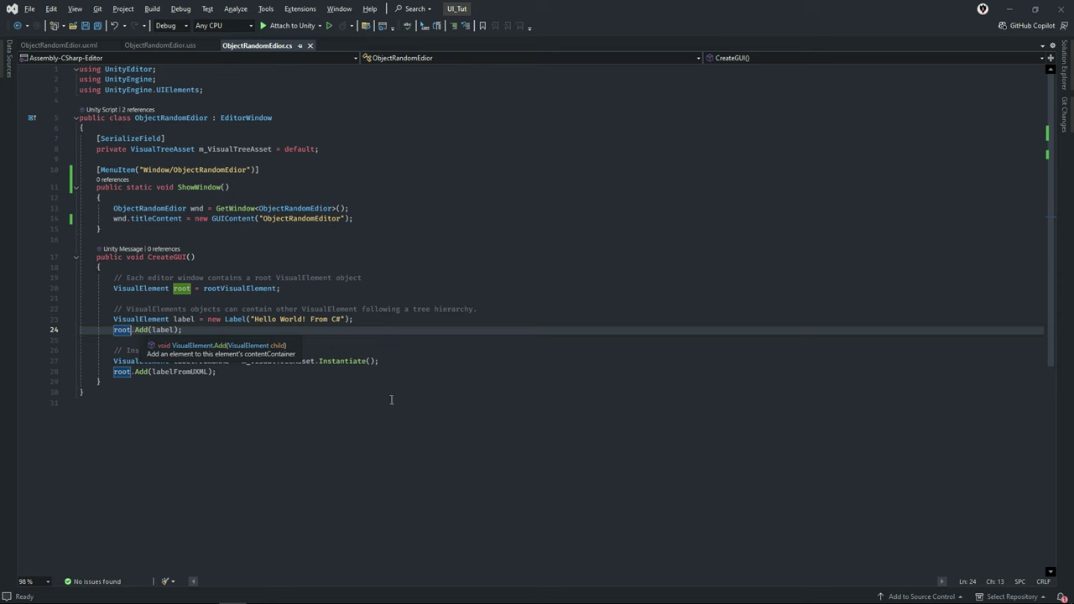
pyautogui.click(221, 372)
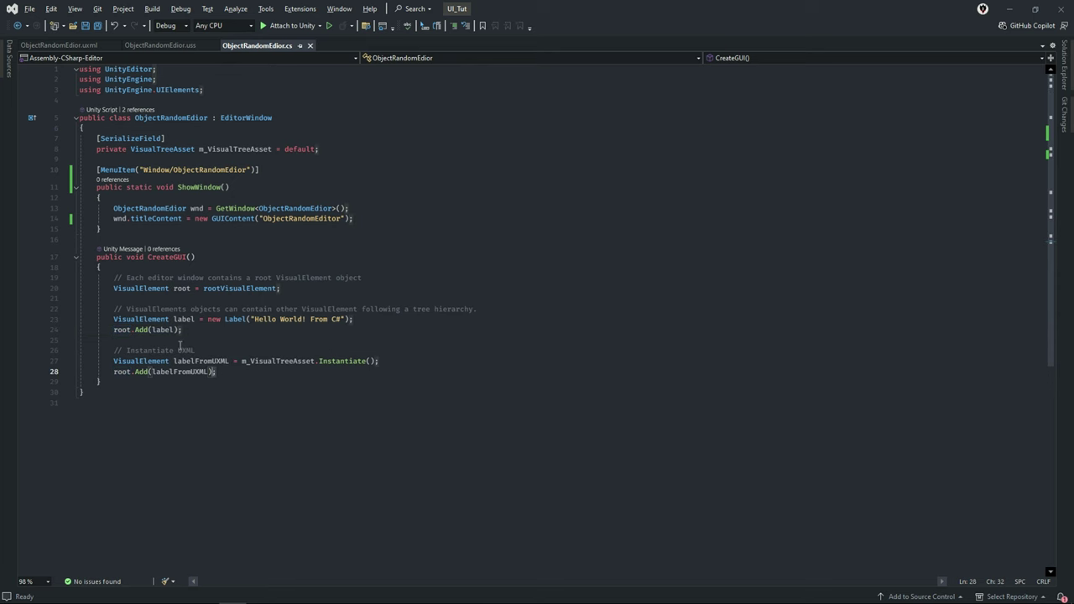
pyautogui.click(211, 343)
pyautogui.hotkey('alt', 'Tab')
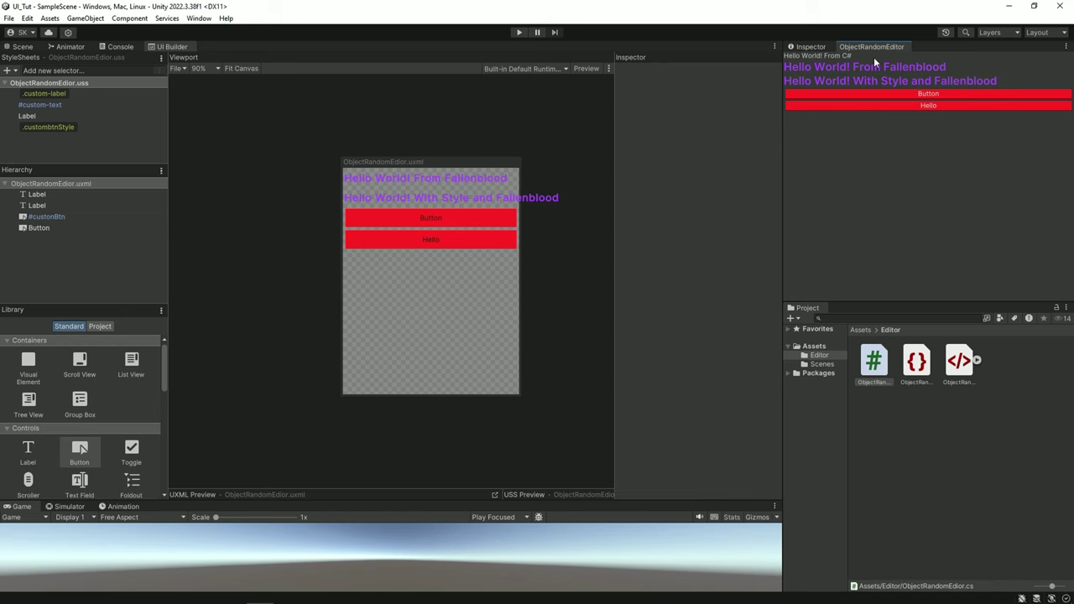
pyautogui.hotkey('alt', 'Tab')
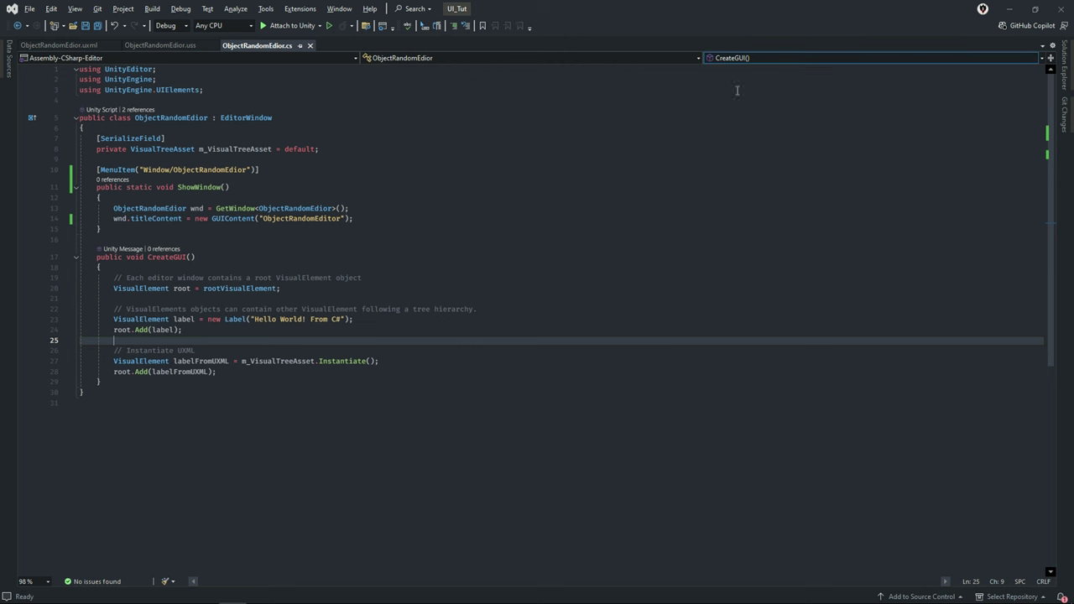
pyautogui.click(204, 360)
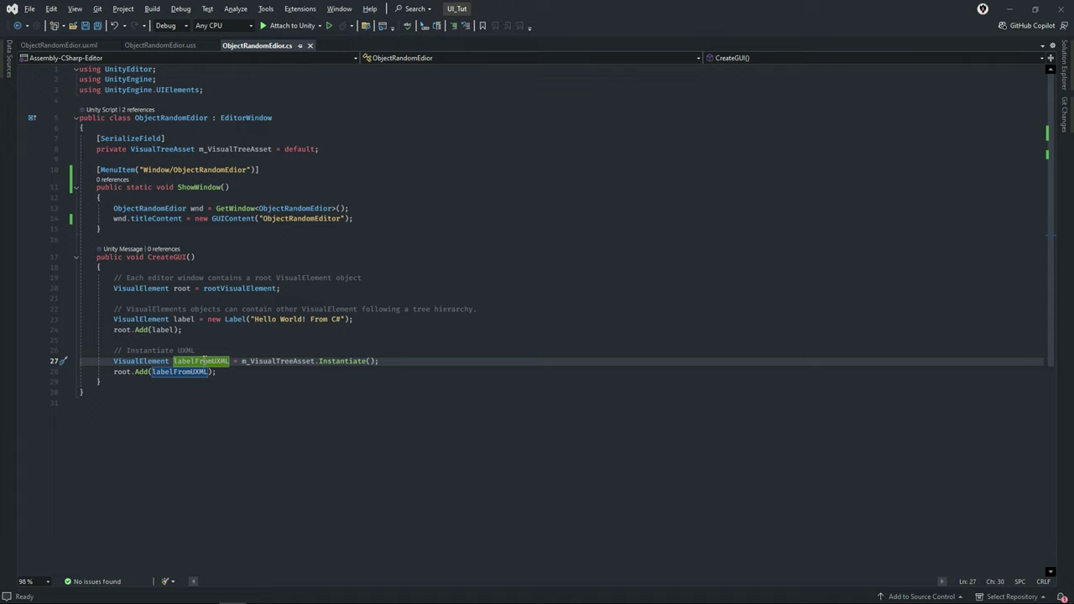
pyautogui.click(234, 383)
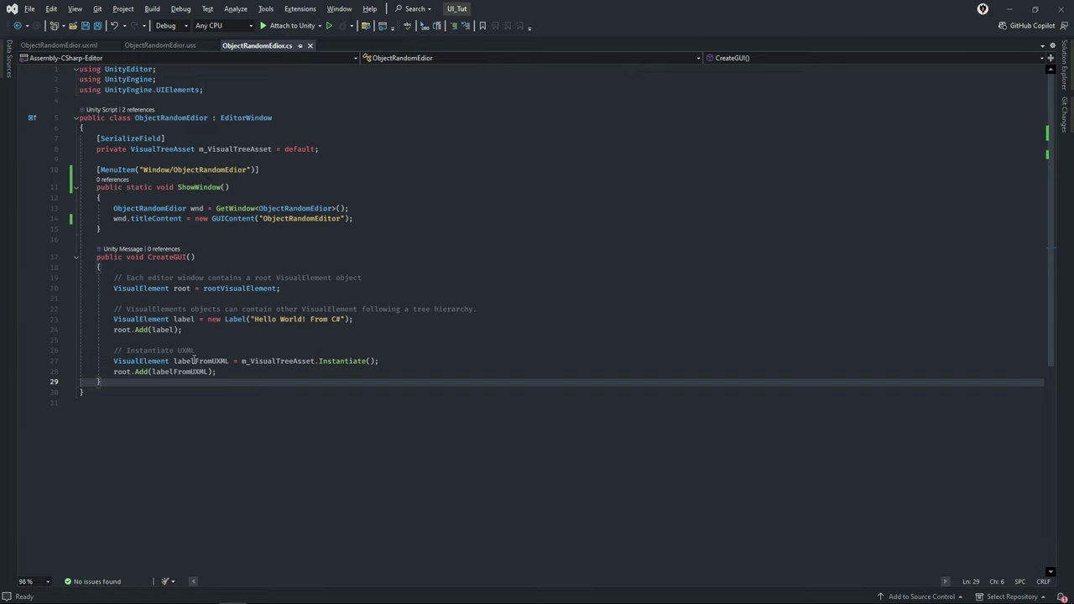
pyautogui.click(143, 361)
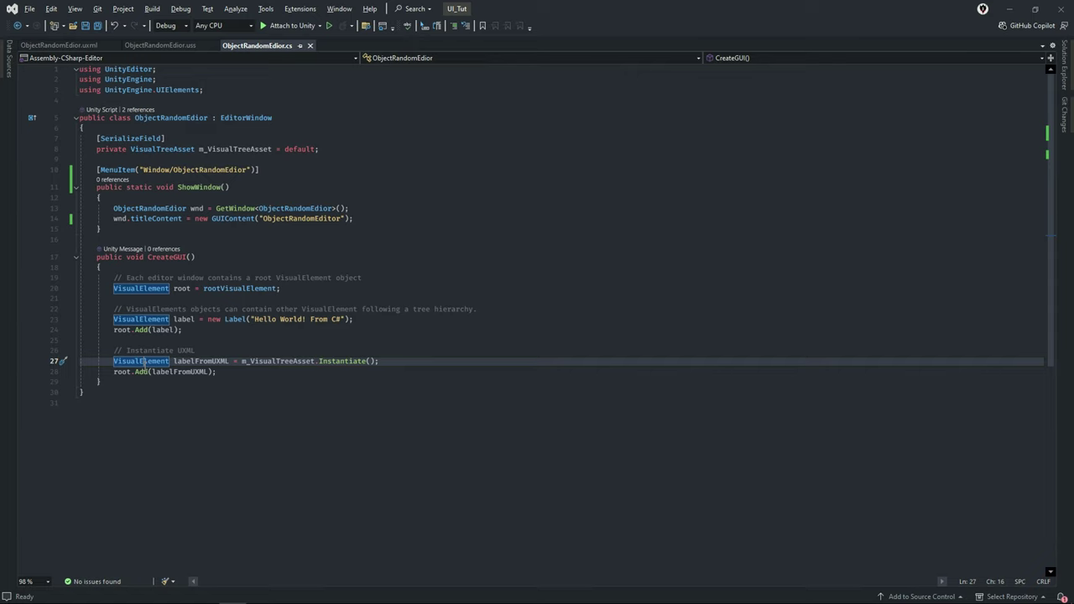
pyautogui.click(198, 362)
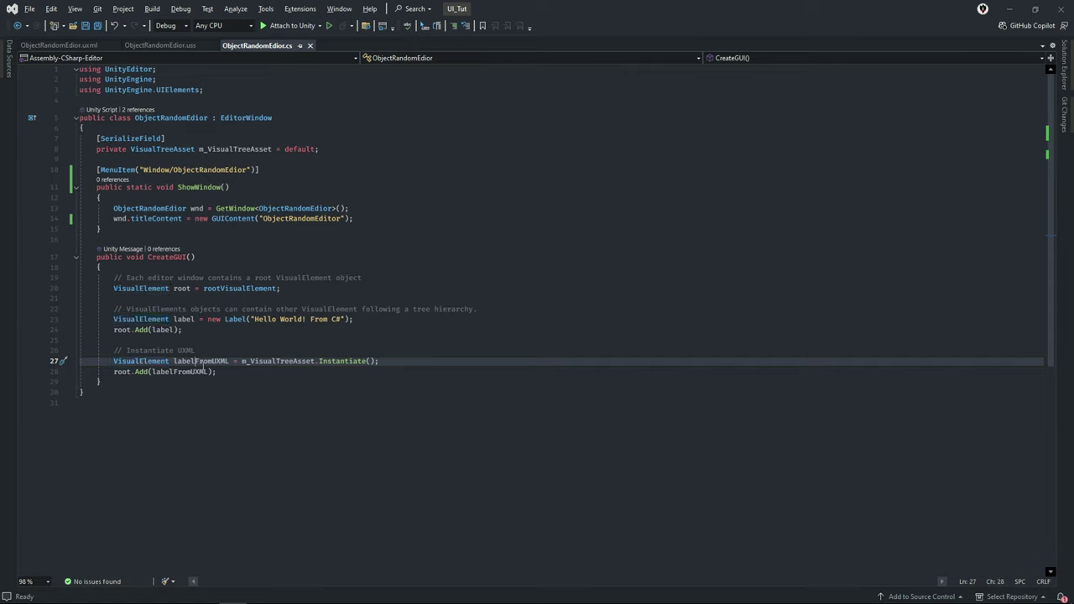
pyautogui.keyDown('ctrl'); pyautogui.click(264, 361); pyautogui.keyUp('ctrl')
pyautogui.doubleClick(233, 152)
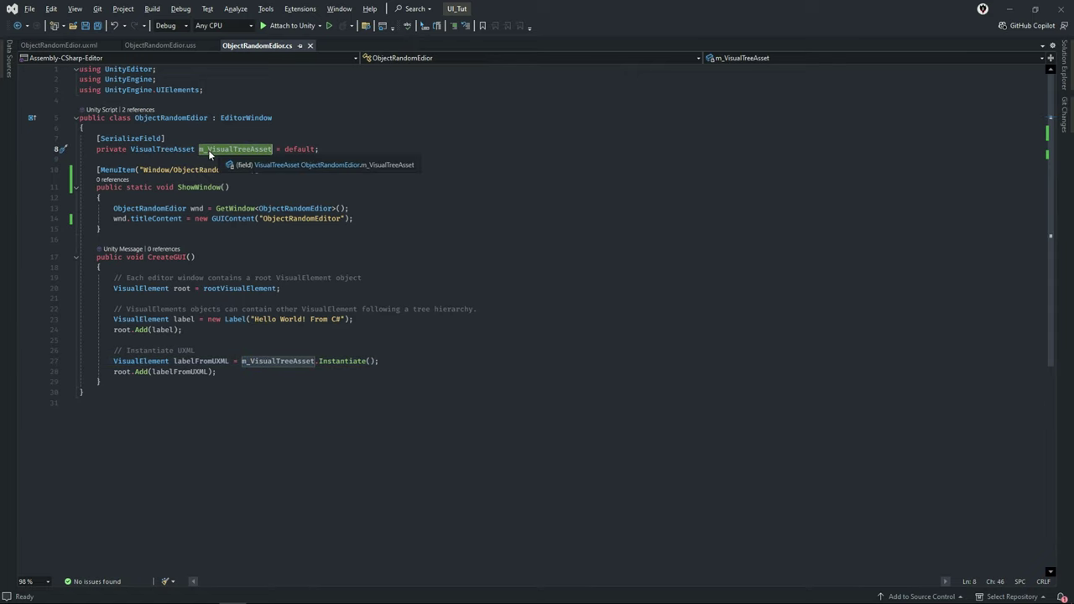
pyautogui.click(275, 361)
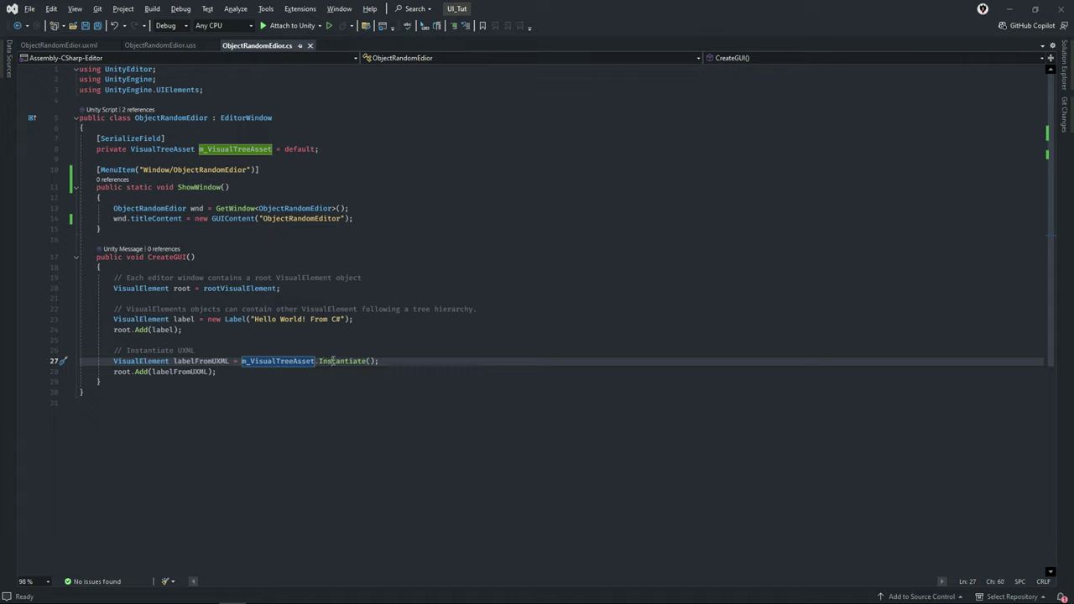
pyautogui.click(333, 361)
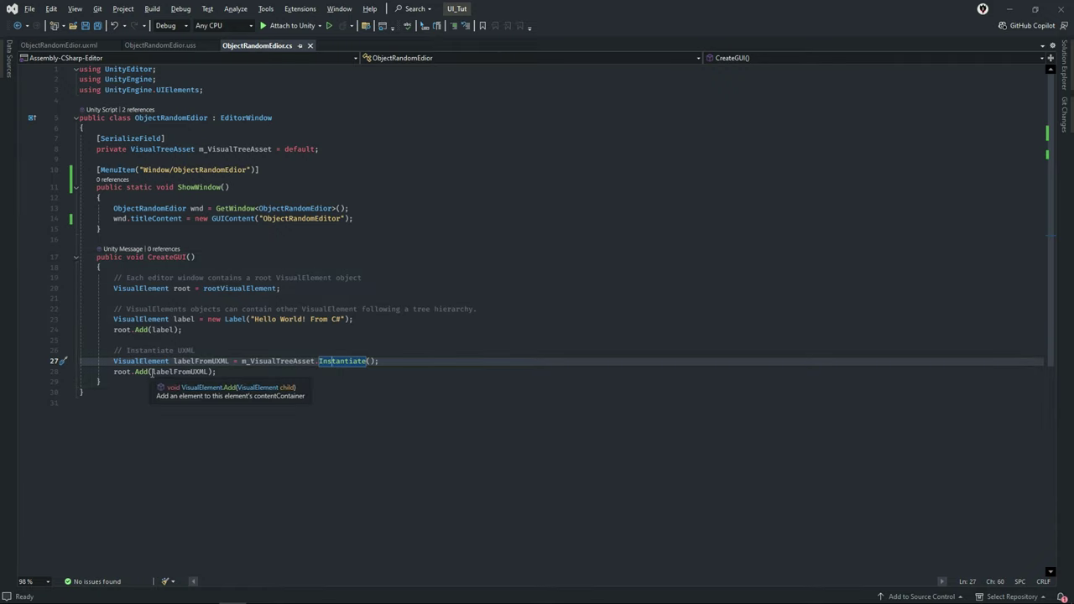
pyautogui.click(206, 371)
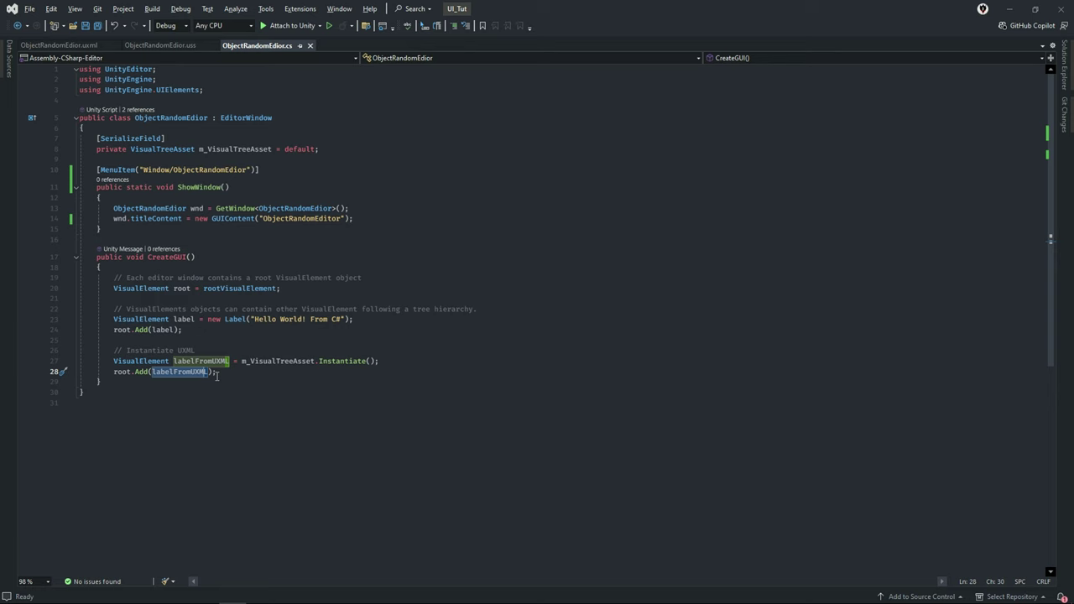
pyautogui.hotkey('alt', 'Tab')
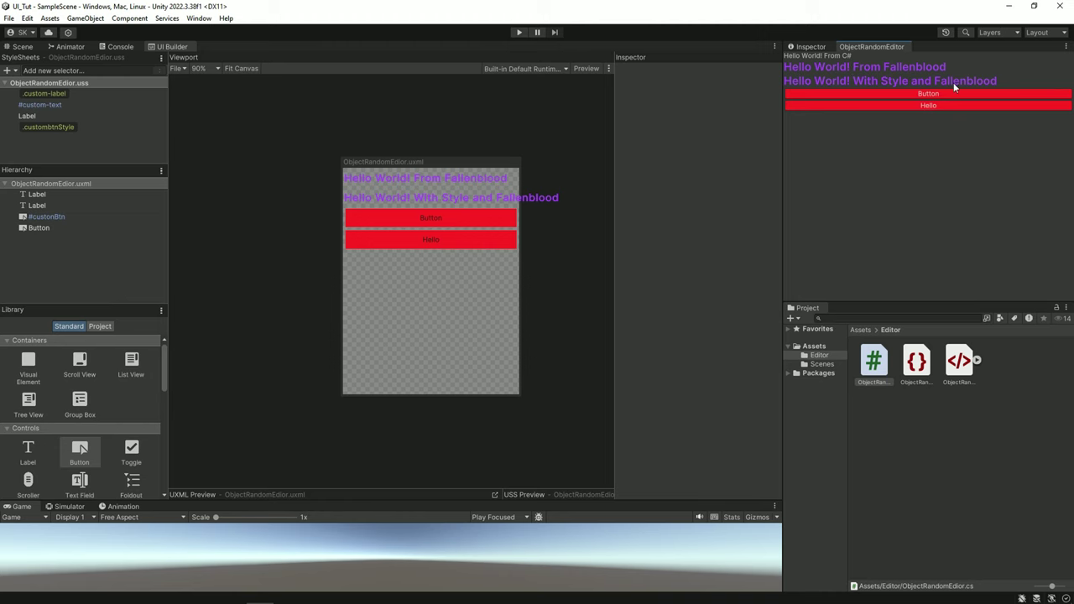
pyautogui.hotkey('alt', 'Tab')
# Move the two UXML instantiation lines above the C# label code, save, and check Unity
pyautogui.click(264, 375)
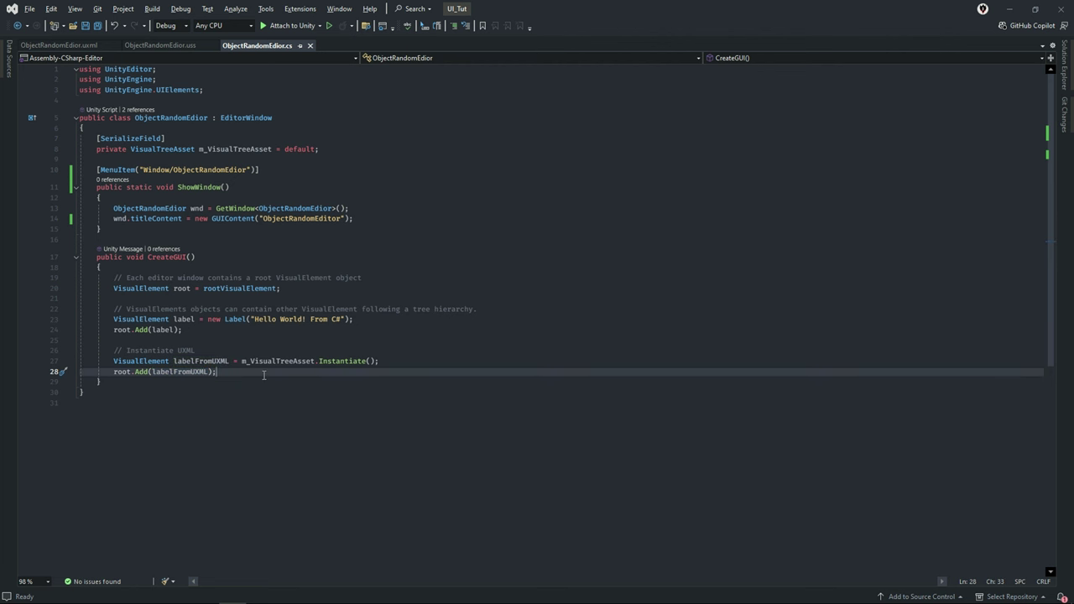
pyautogui.moveTo(231, 371); pyautogui.dragTo(52, 360)
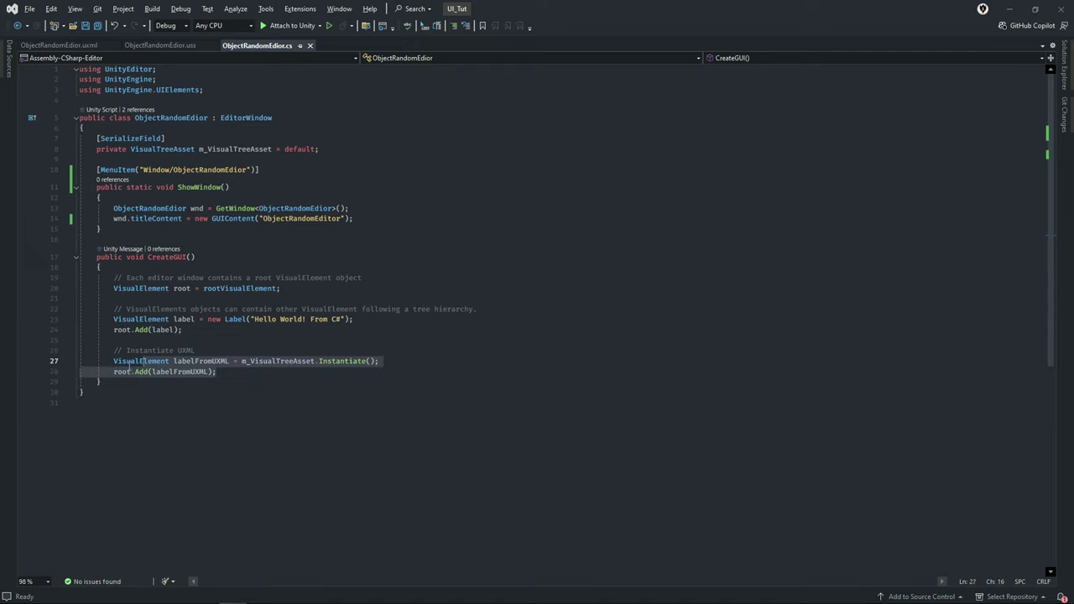
pyautogui.hotkey('alt', 'Up')
pyautogui.hotkey('alt', 'Up')
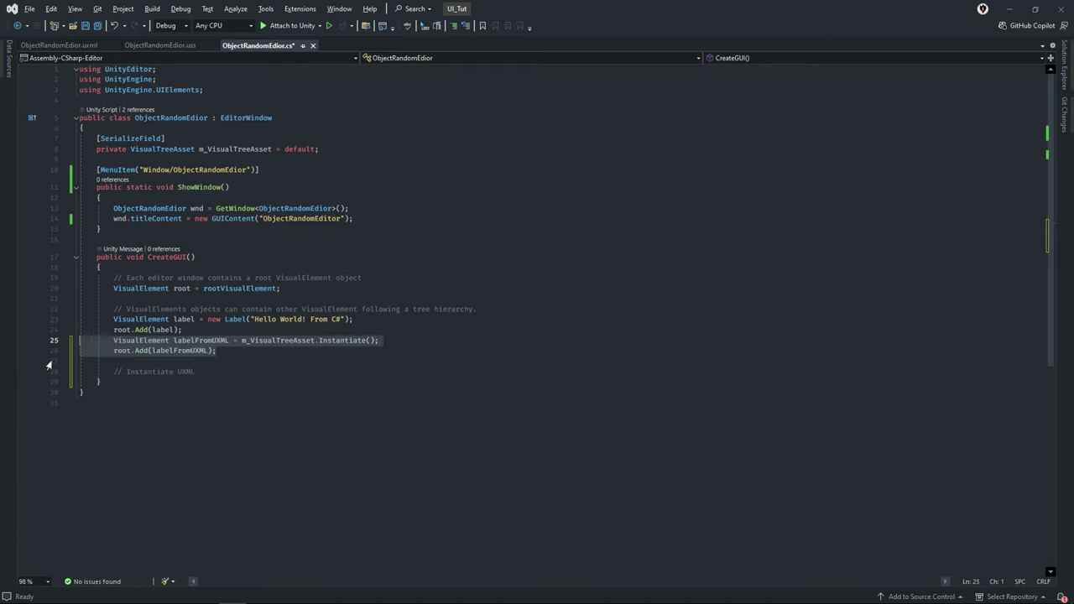
pyautogui.hotkey('alt', 'Up')
pyautogui.hotkey('alt', 'Up')
pyautogui.hotkey('alt', 'Up')
pyautogui.hotkey('ctrl', 's')
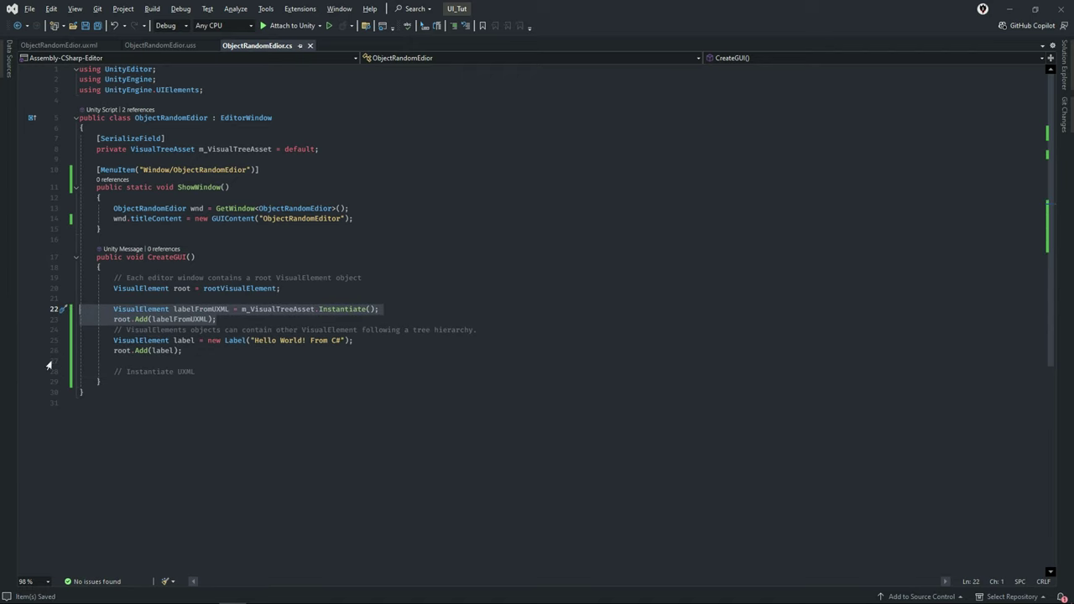
pyautogui.hotkey('alt', 'Tab')
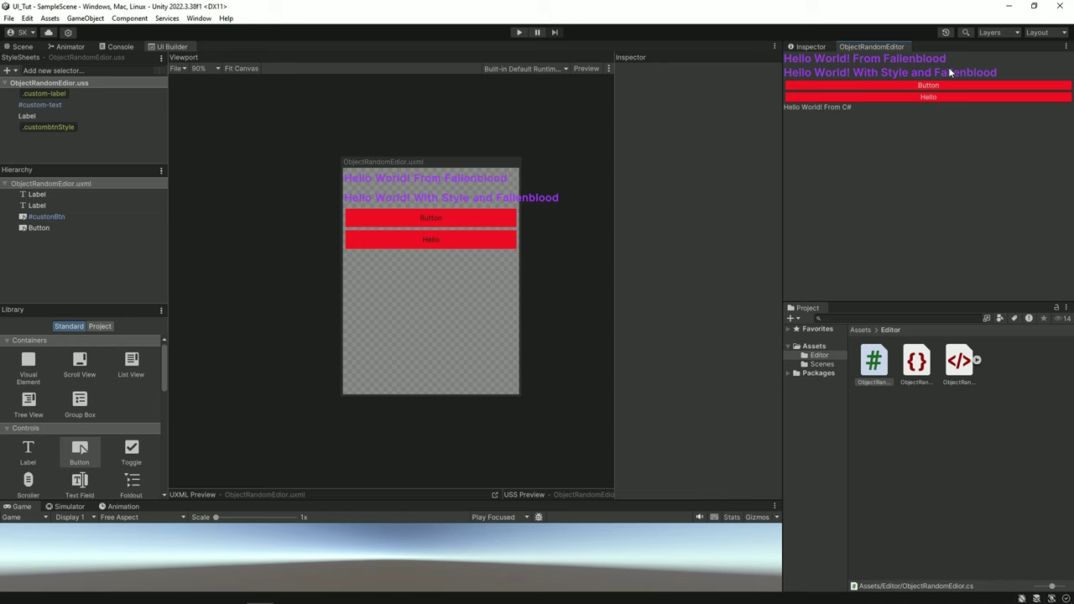
pyautogui.hotkey('alt', 'Tab')
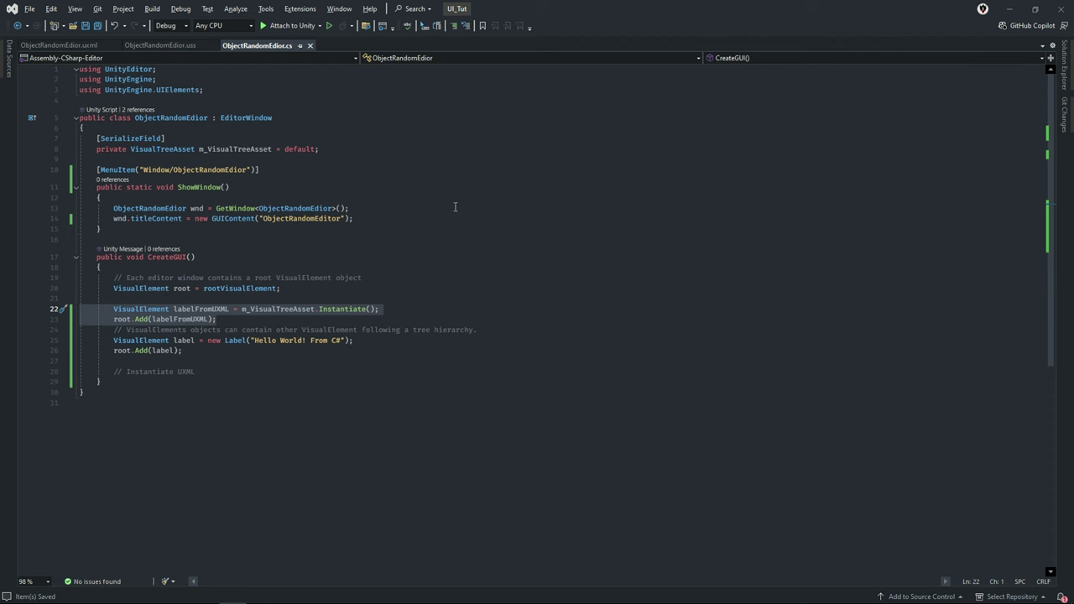
pyautogui.moveTo(370, 312)
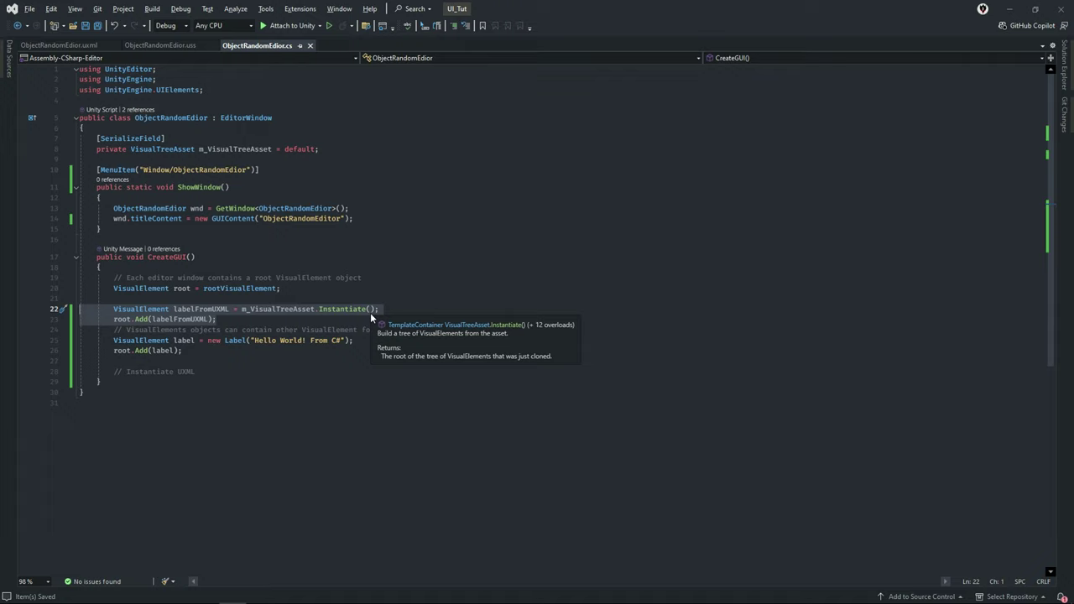
# Check that CreateGUI in ObjectRandomEdior.cs only instantiates the UXML as uiFromUXML, then return to Unity
pyautogui.click(298, 208)
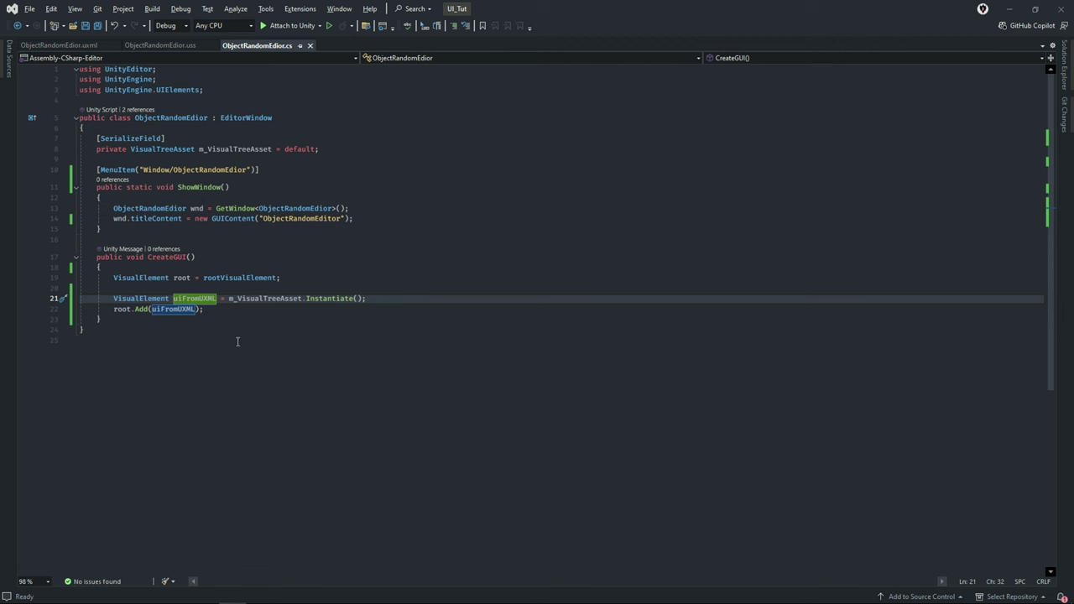
pyautogui.click(224, 330)
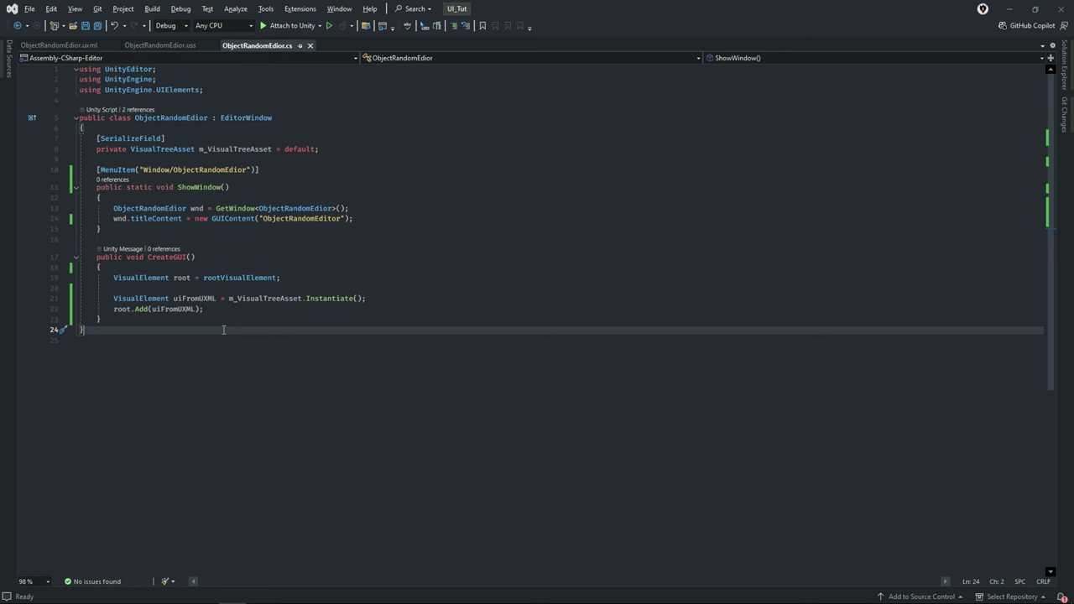
pyautogui.click(182, 298)
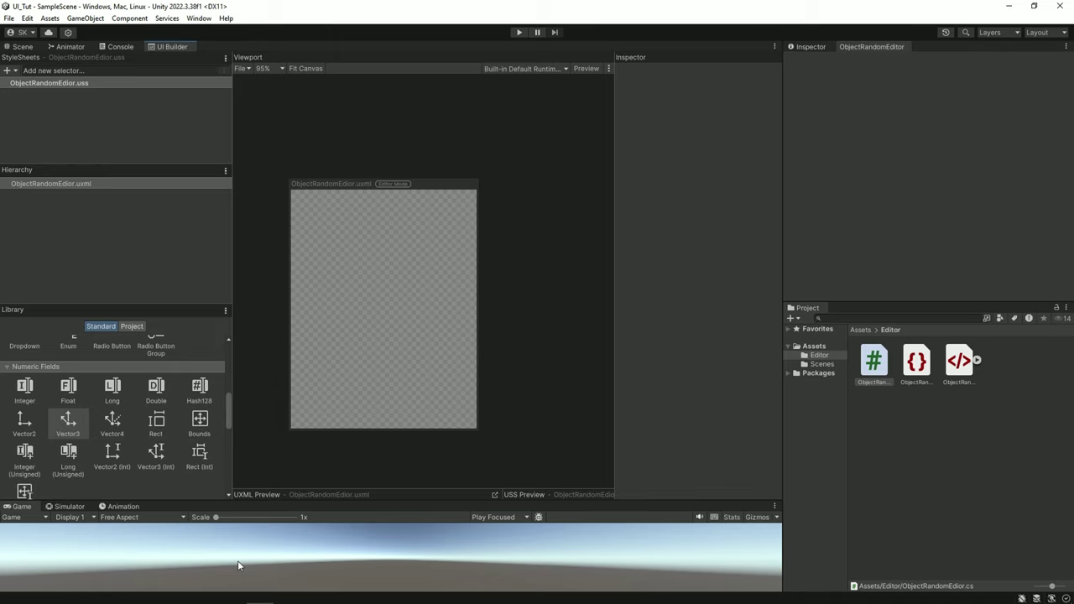
pyautogui.hotkey('alt', 'Tab')
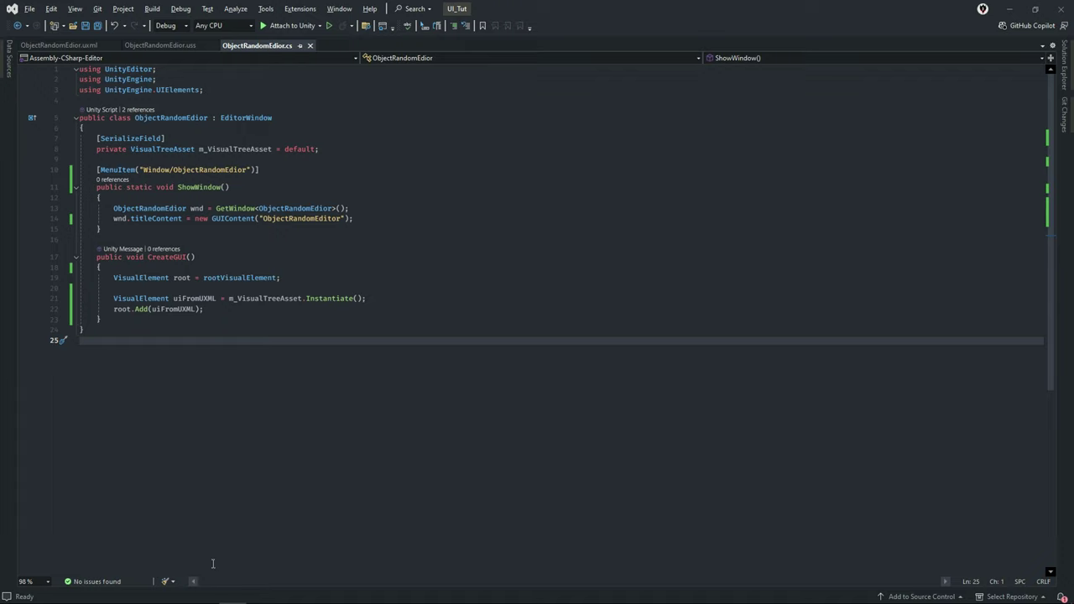
pyautogui.click(195, 298)
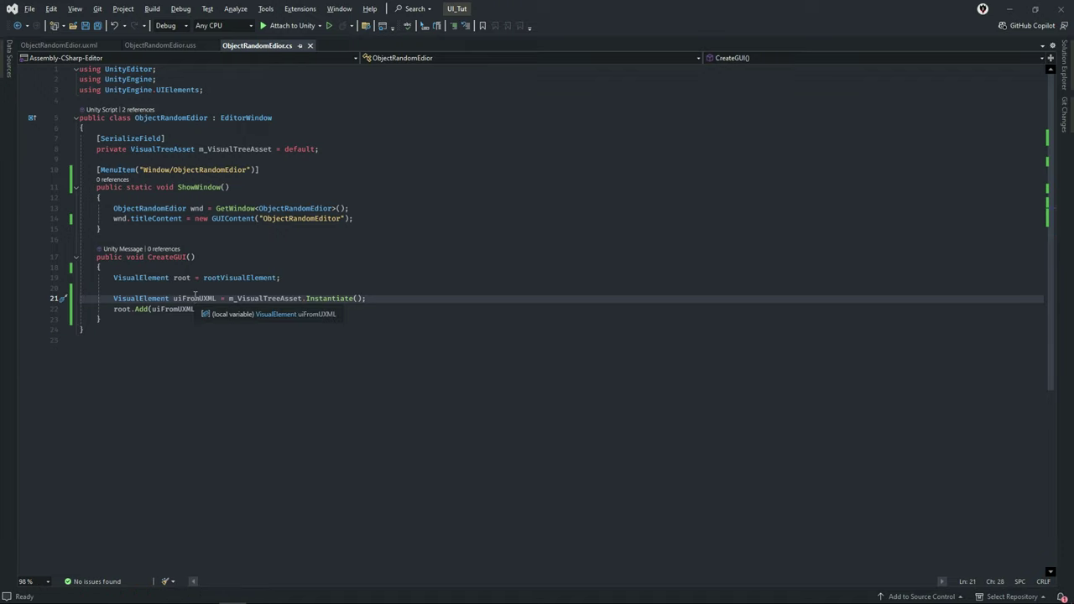
pyautogui.click(184, 352)
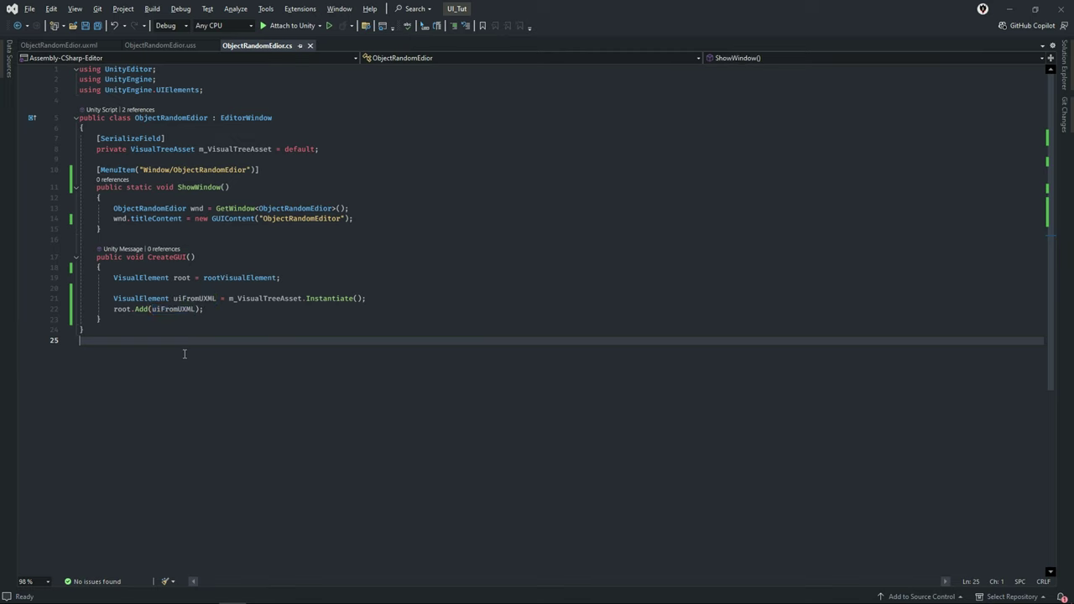
pyautogui.hotkey('alt', 'Tab')
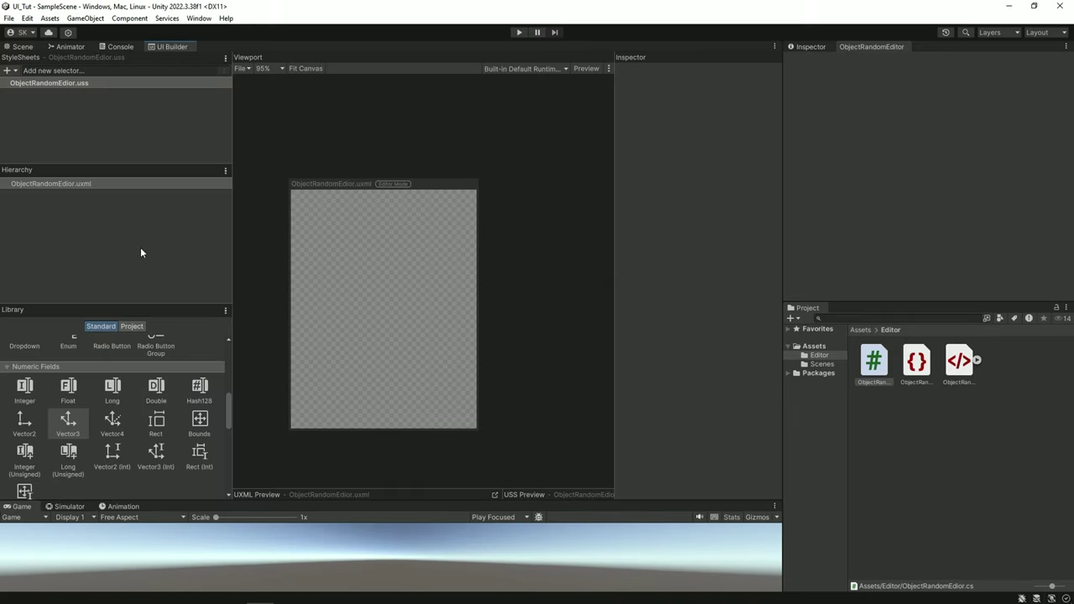
pyautogui.scroll(5, 108, 346)
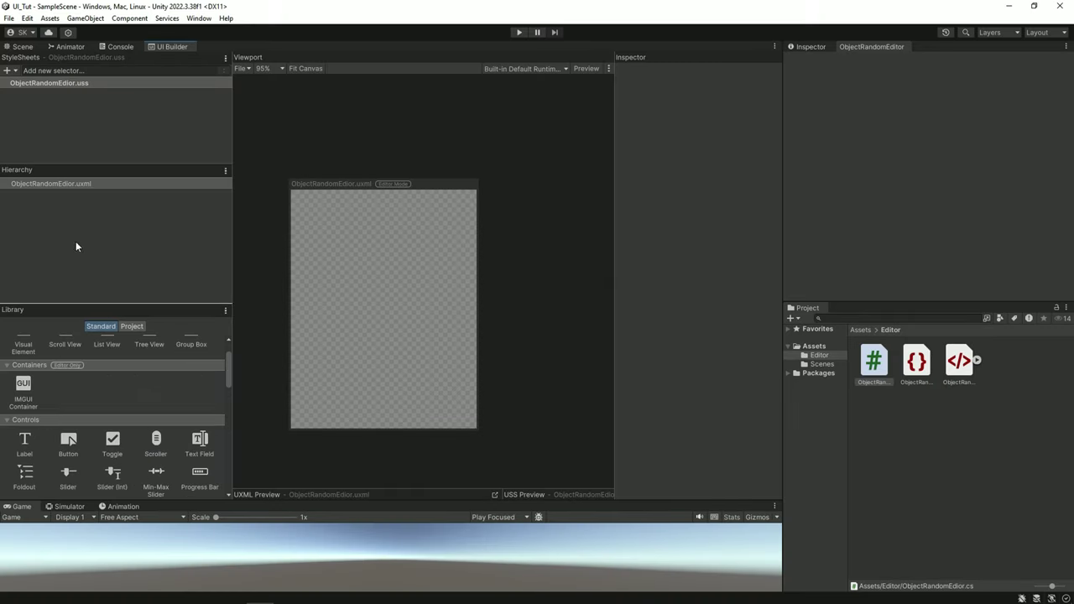
pyautogui.click(15, 184)
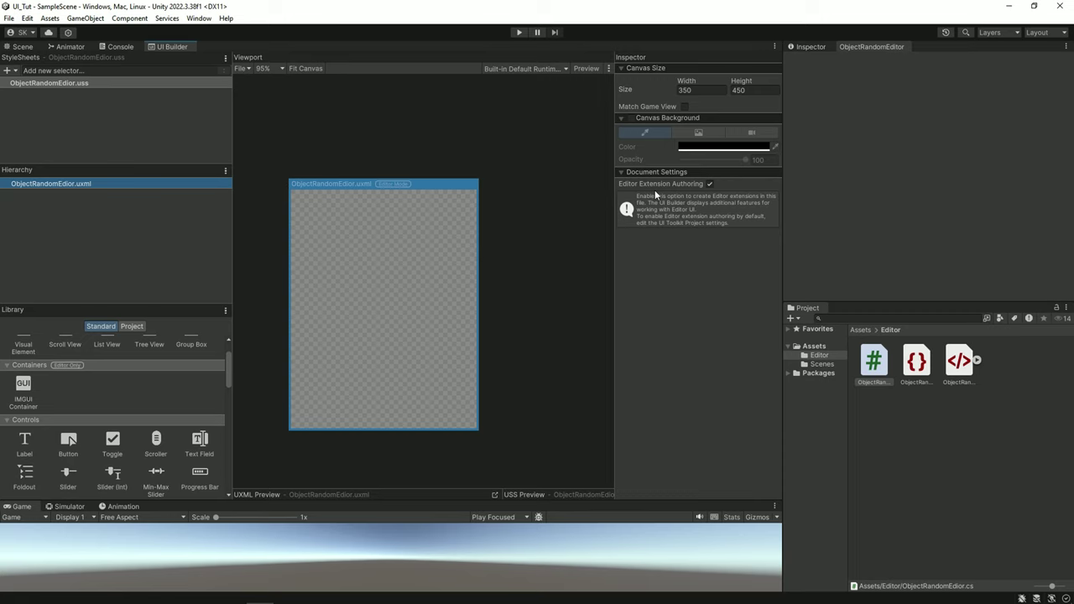
pyautogui.scroll(-5, 188, 403)
pyautogui.scroll(-5, 112, 394)
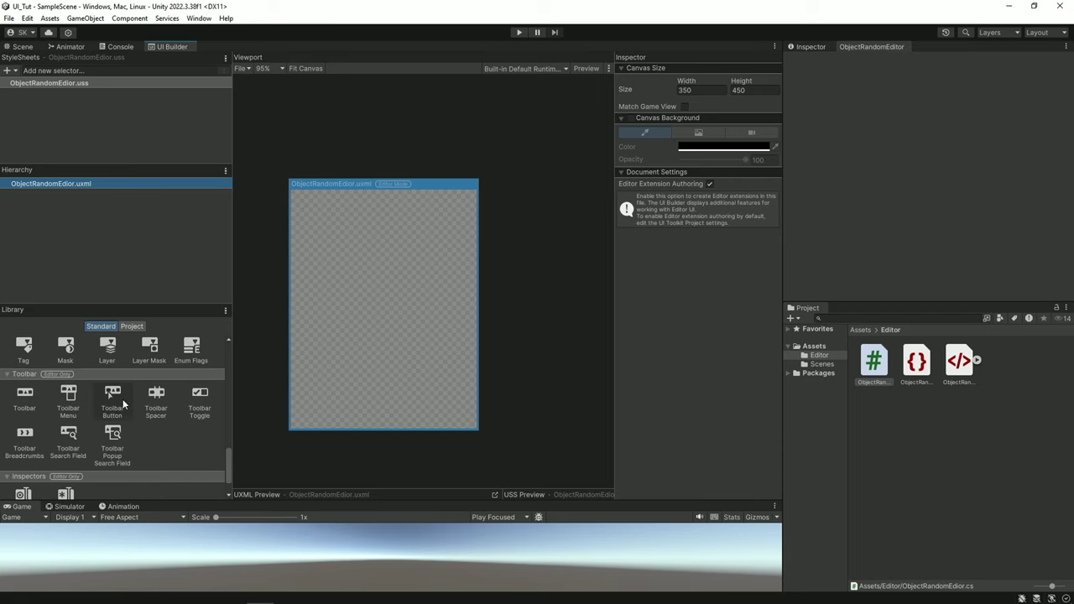
pyautogui.scroll(-5, 107, 417)
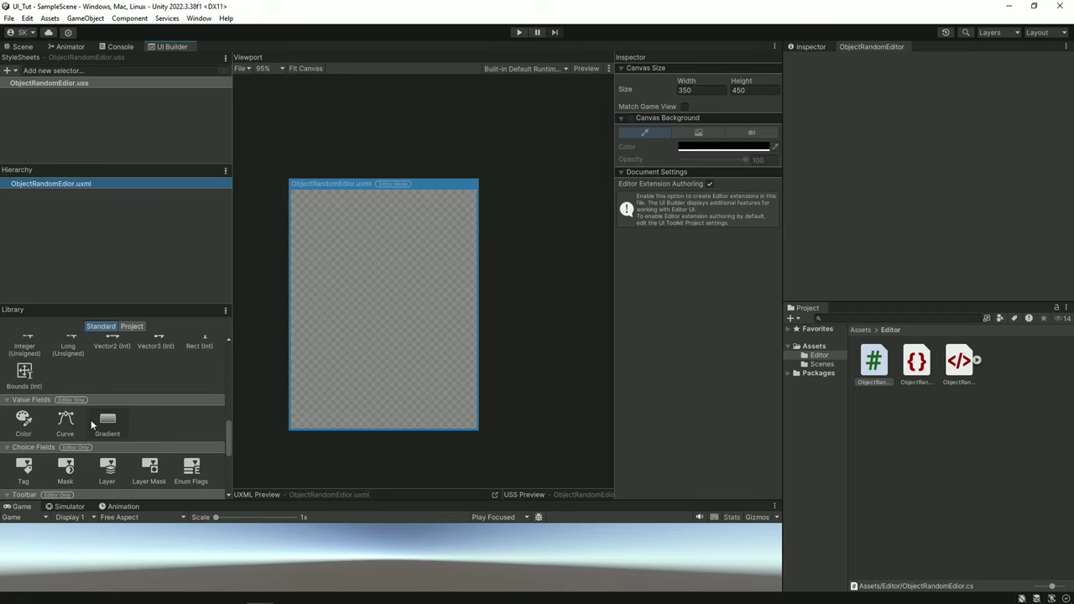
pyautogui.scroll(-2, 139, 415)
pyautogui.scroll(-2, 139, 415)
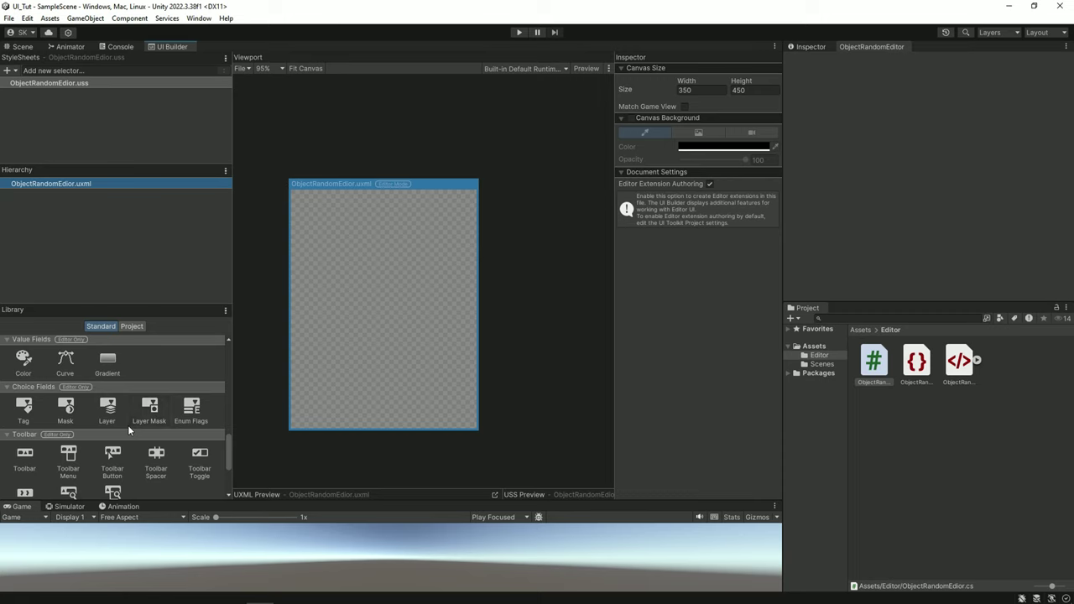
pyautogui.scroll(5, 127, 424)
pyautogui.scroll(5, 127, 427)
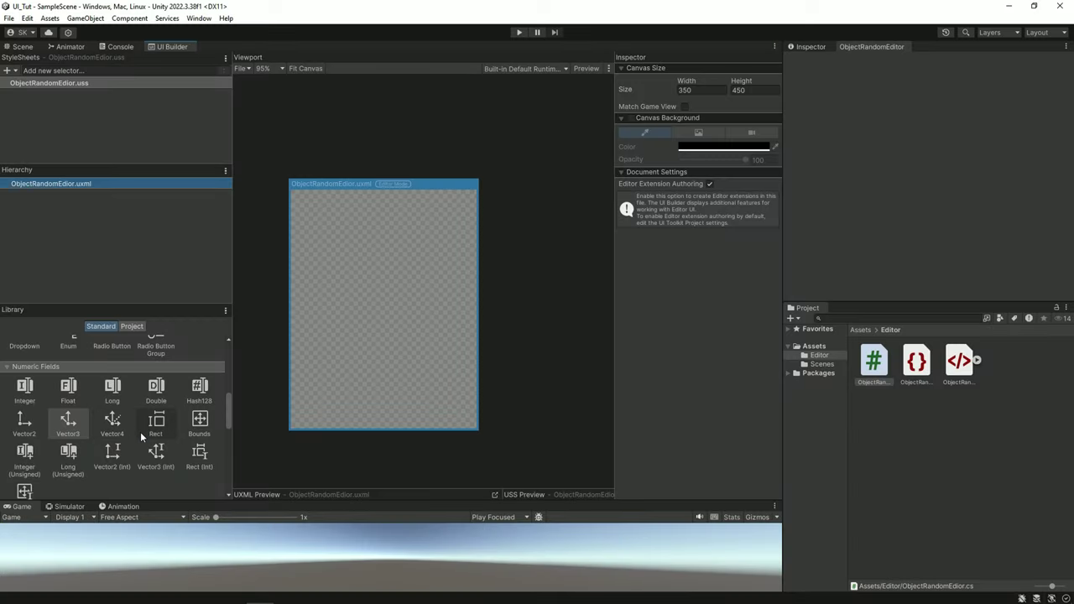
pyautogui.scroll(3, 140, 431)
pyautogui.scroll(2, 140, 431)
pyautogui.click(152, 269)
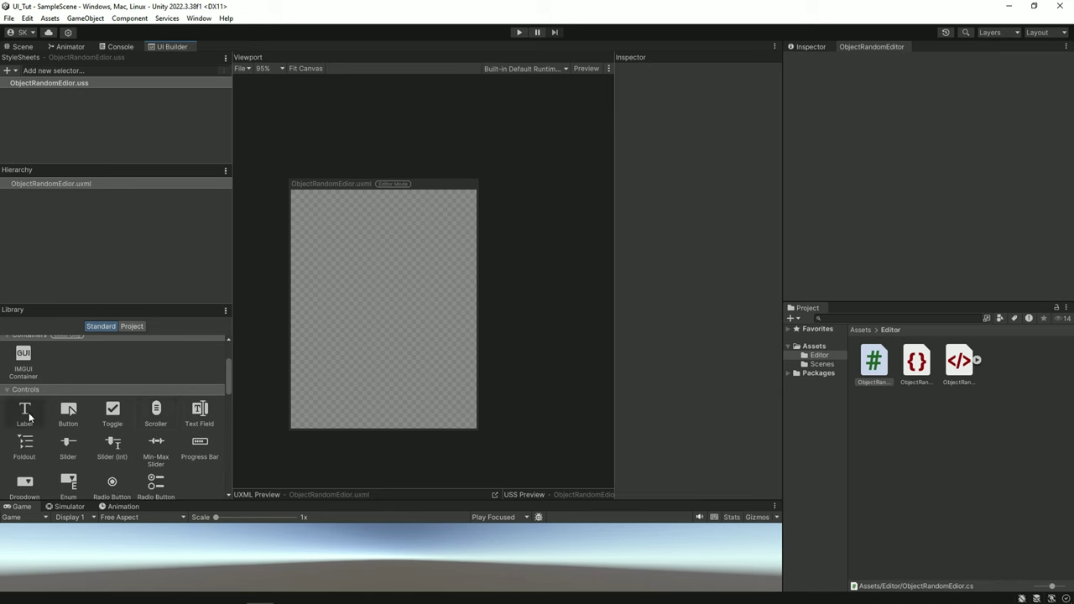
# Add a Label at the top of the canvas and rename it 'Object Randomizer'
pyautogui.moveTo(25, 411); pyautogui.dragTo(364, 214)
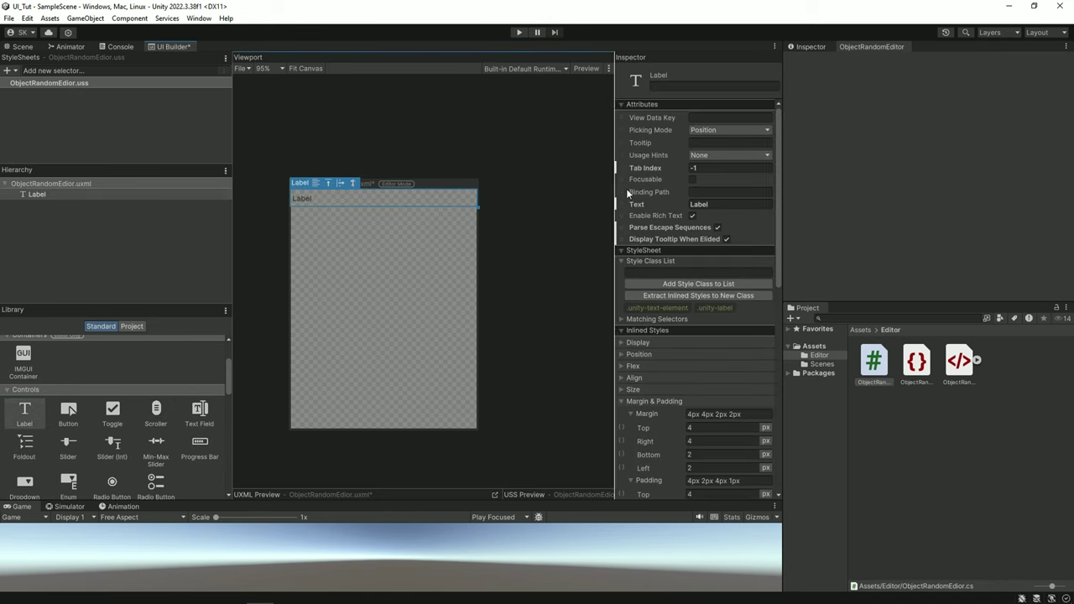
pyautogui.doubleClick(307, 200)
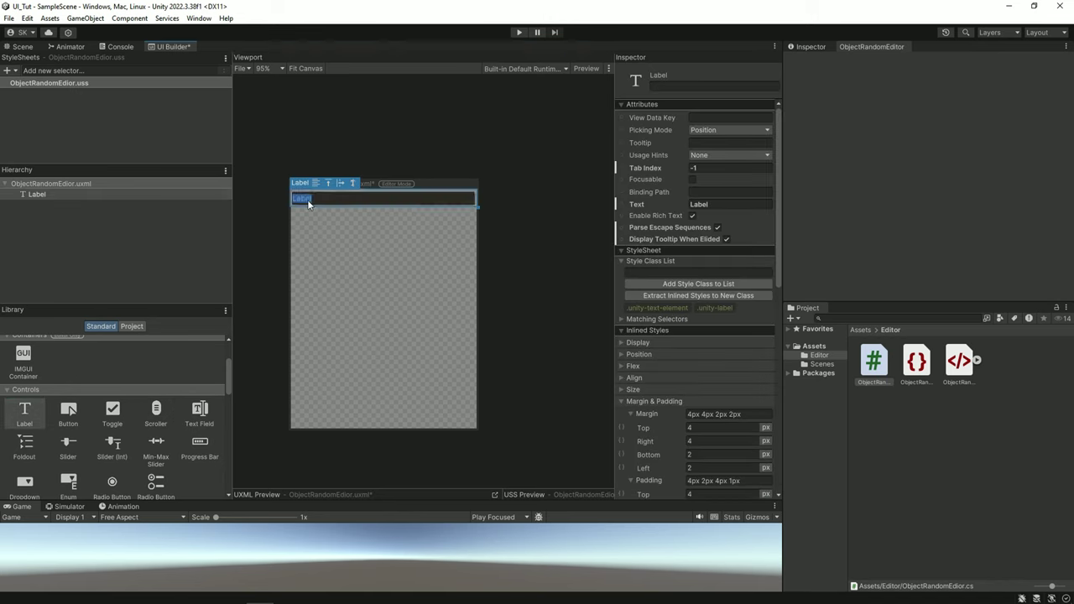
pyautogui.write('Object R')
pyautogui.write('an')
pyautogui.write('d')
pyautogui.write('om ')
pyautogui.write('Wind')
pyautogui.press('BackSpace')
pyautogui.press('BackSpace')
pyautogui.press('BackSpace')
pyautogui.write('izer')
pyautogui.click(507, 236)
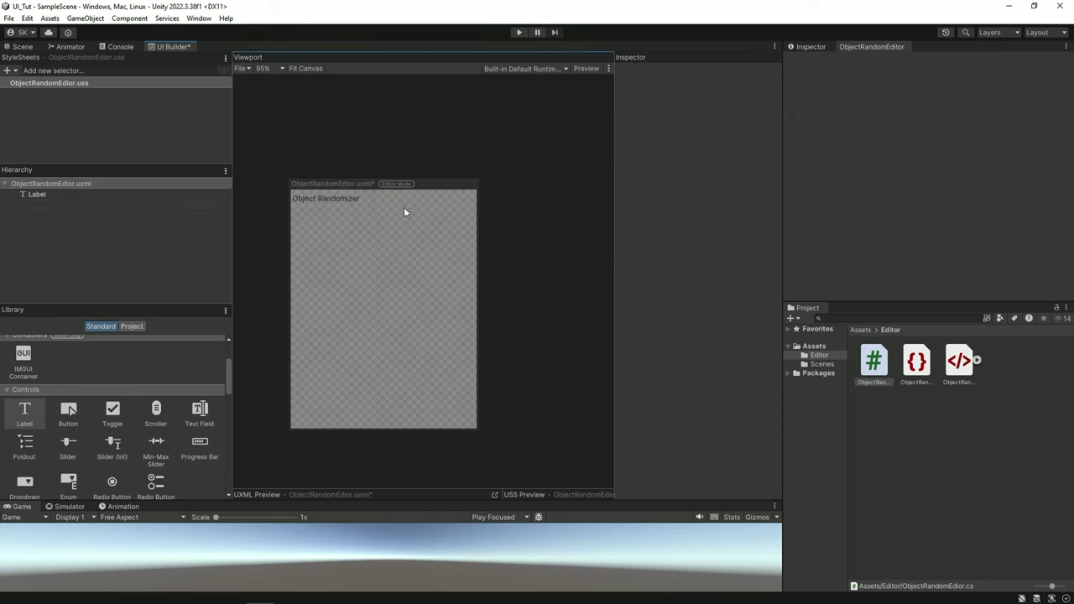
# Give the title label text size 22, centre alignment and white colour
pyautogui.click(362, 199)
pyautogui.scroll(-5, 663, 310)
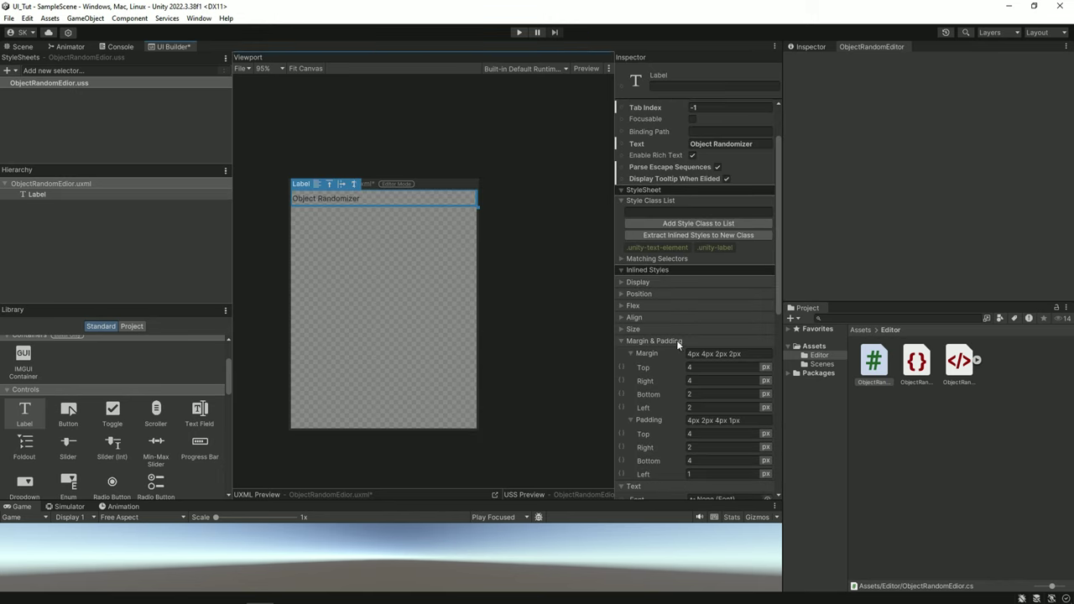
pyautogui.scroll(-2, 436, 318)
pyautogui.scroll(-4, 663, 310)
pyautogui.scroll(5, 487, 351)
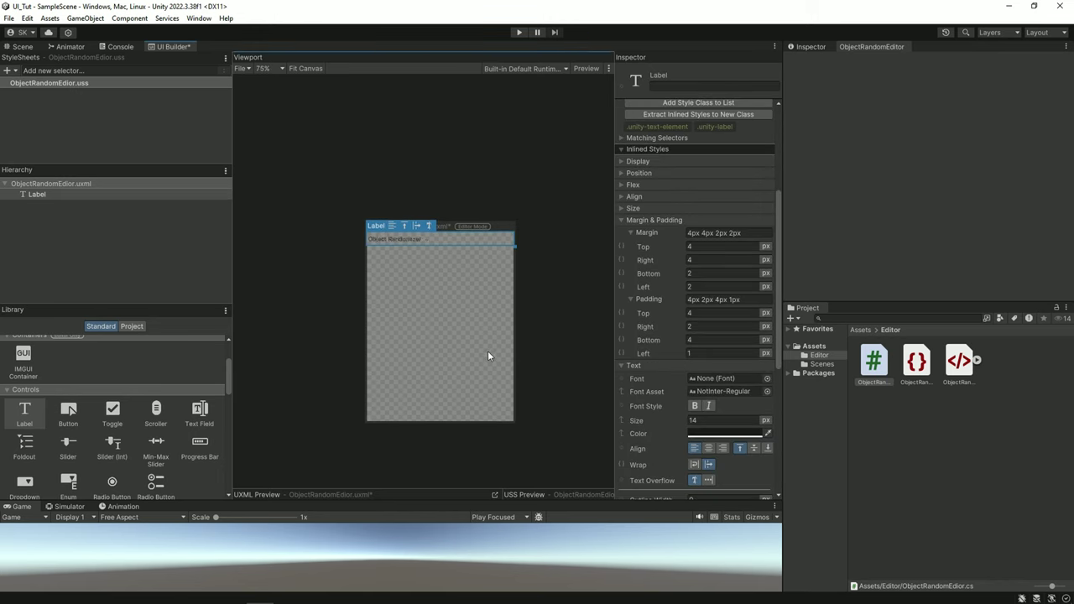
pyautogui.click(712, 420)
pyautogui.write('22')
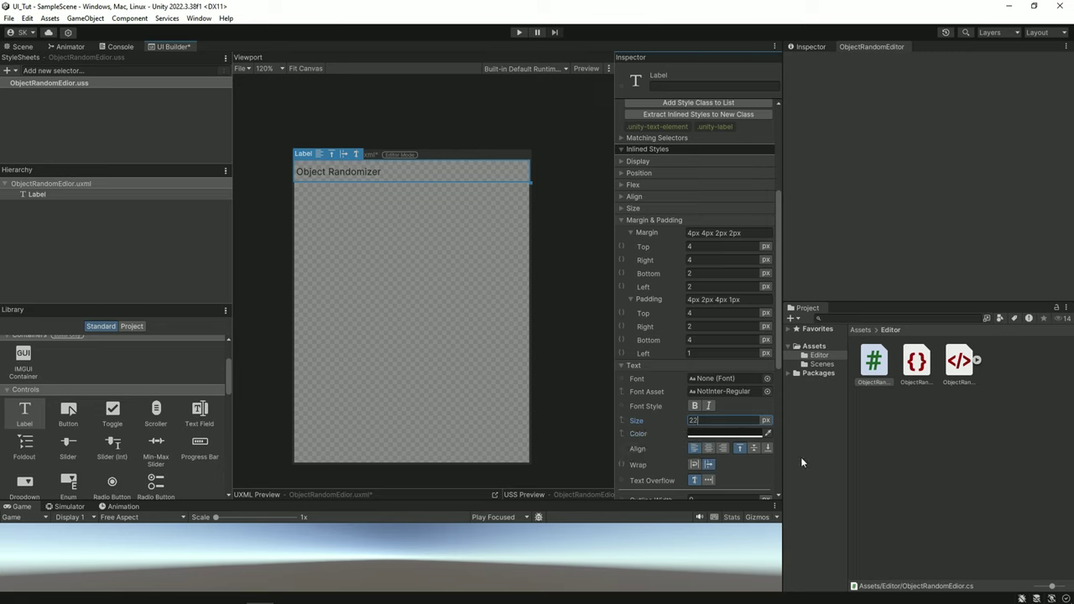
pyautogui.click(708, 448)
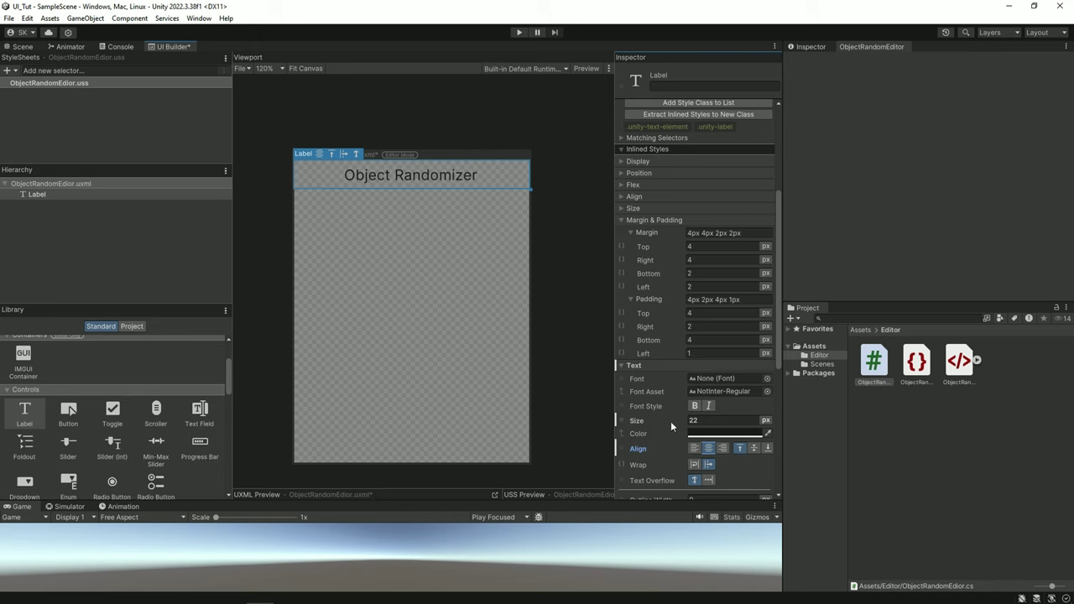
pyautogui.click(706, 435)
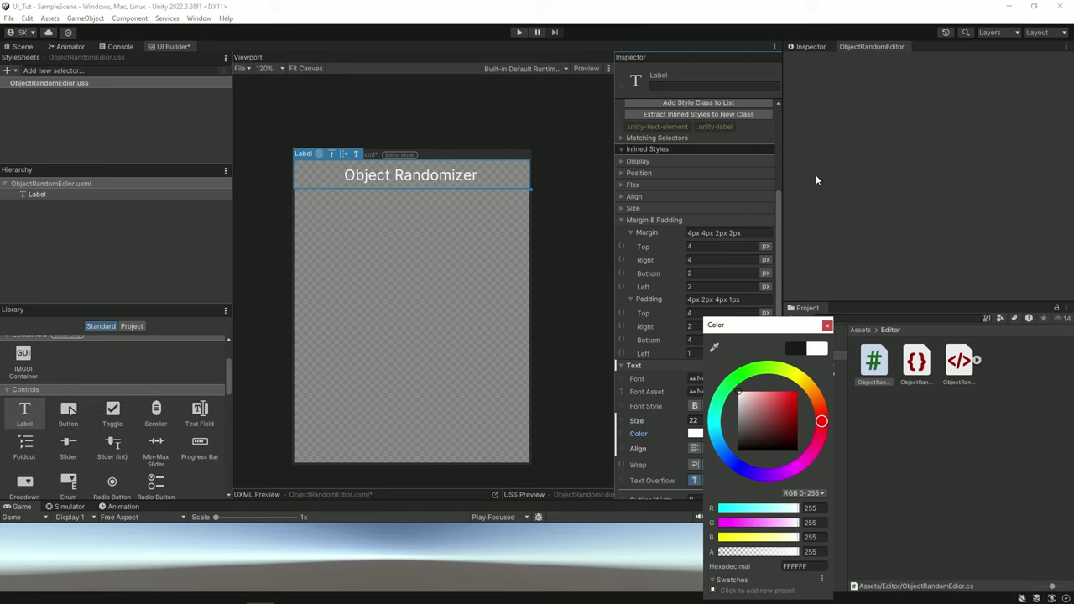
pyautogui.scroll(-2, 670, 396)
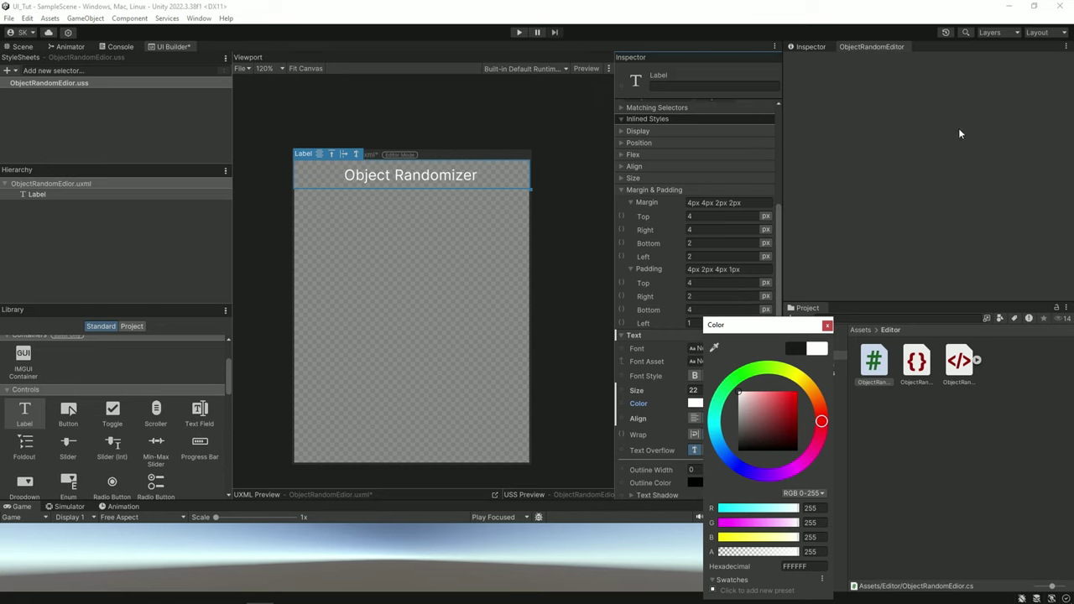
pyautogui.click(621, 377)
pyautogui.click(59, 194)
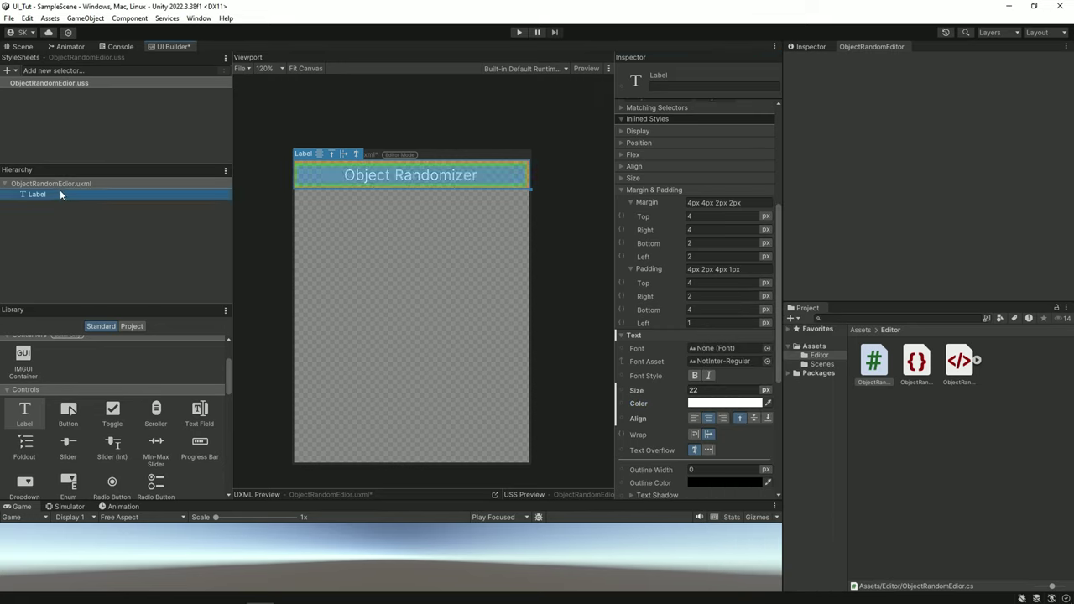
pyautogui.scroll(5, 680, 203)
pyautogui.scroll(5, 680, 203)
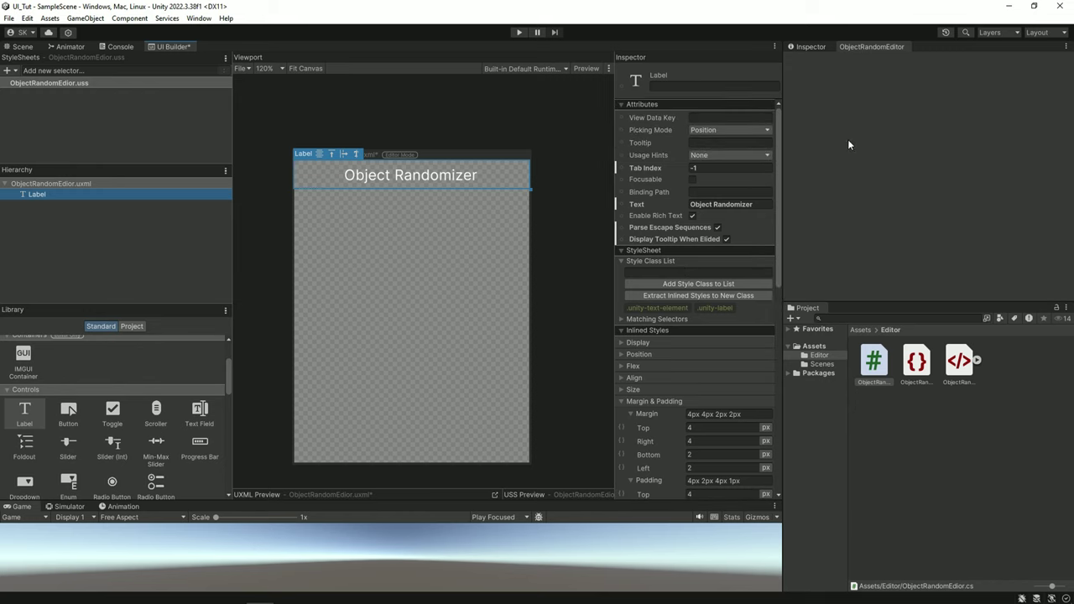
# Toggle live reload on the Object Randomizer editor window
pyautogui.rightClick(842, 45)
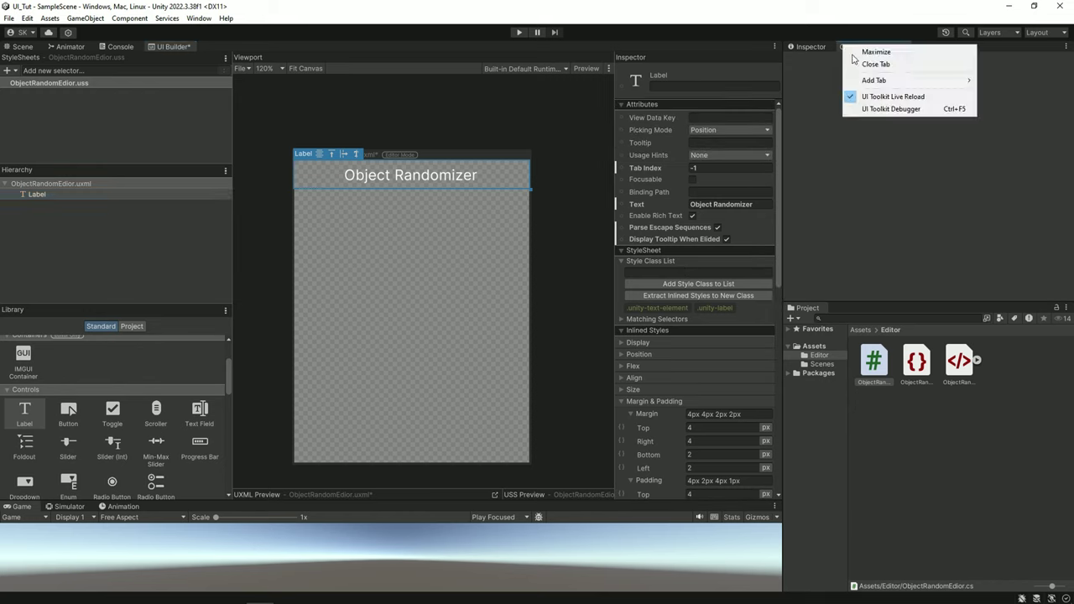
pyautogui.click(887, 97)
pyautogui.rightClick(859, 49)
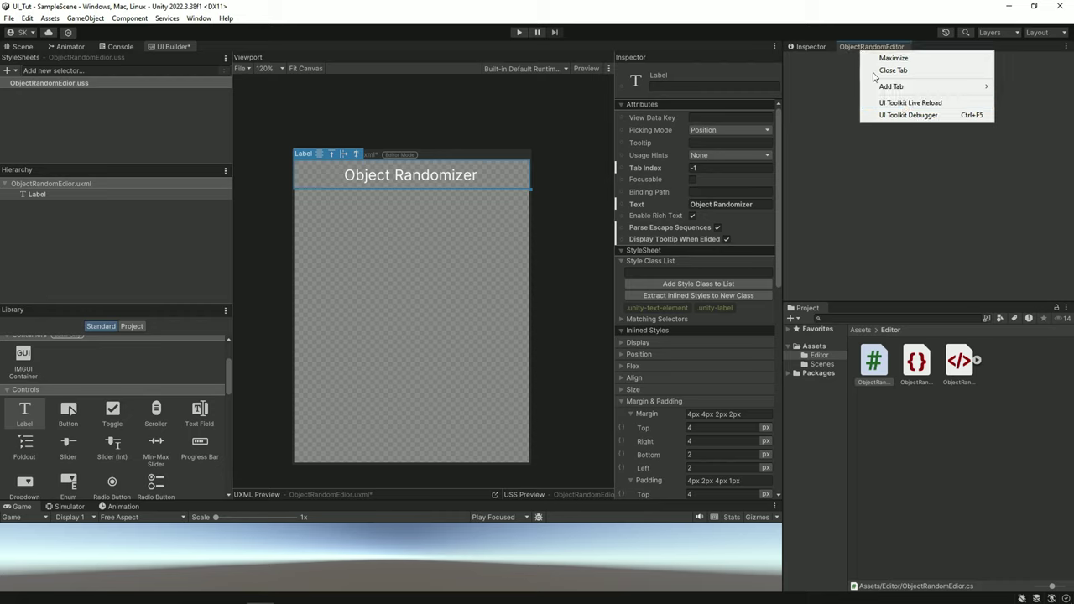
pyautogui.click(914, 102)
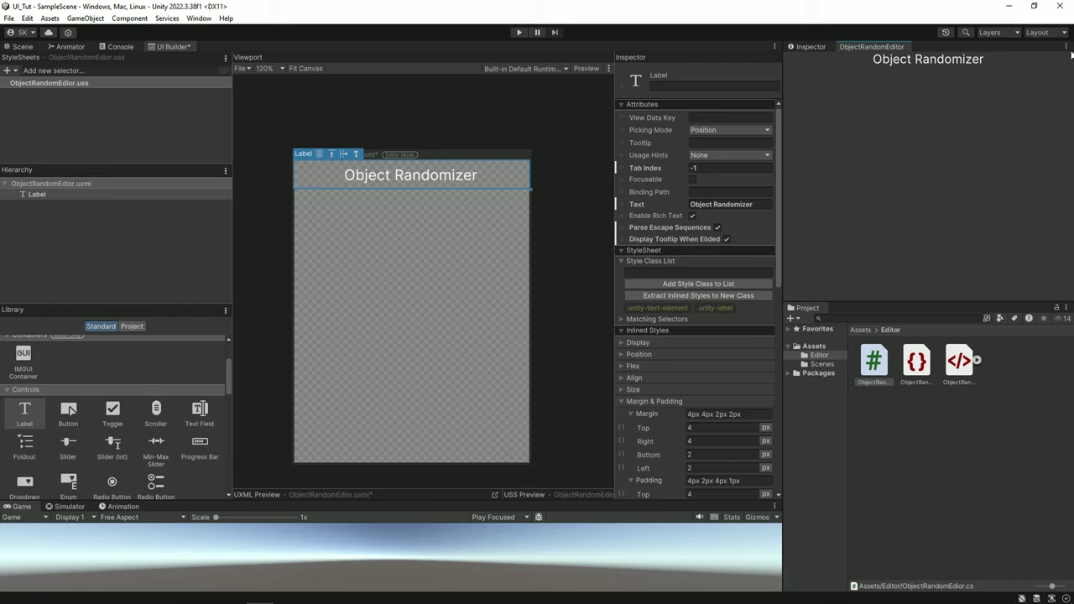
# Set the title label's top margin to 10 px and reselect it in the Hierarchy
pyautogui.scroll(-2, 688, 348)
pyautogui.scroll(-2, 689, 348)
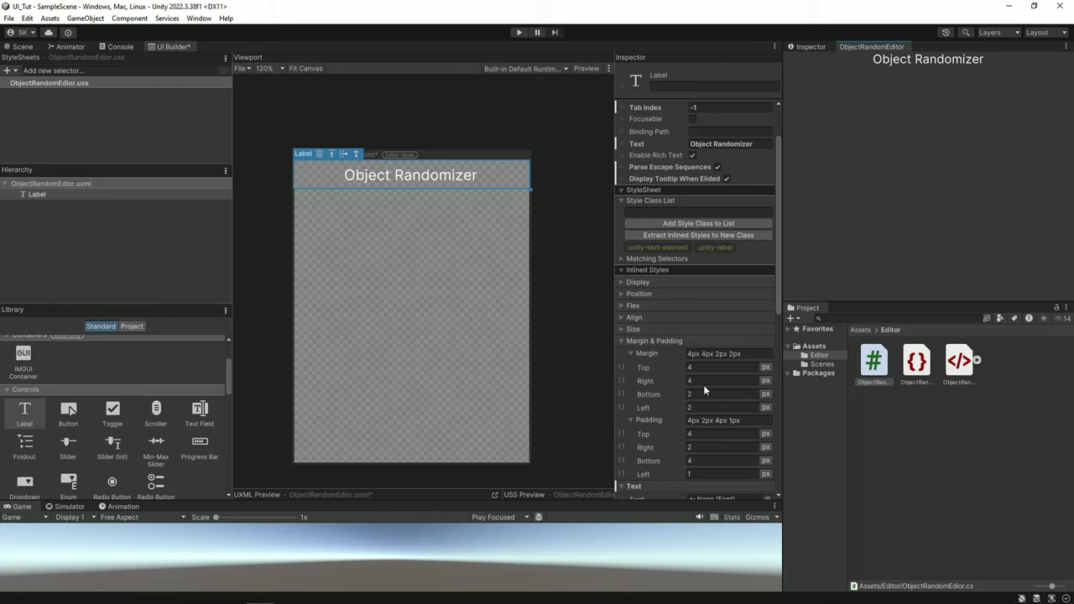
pyautogui.click(712, 367)
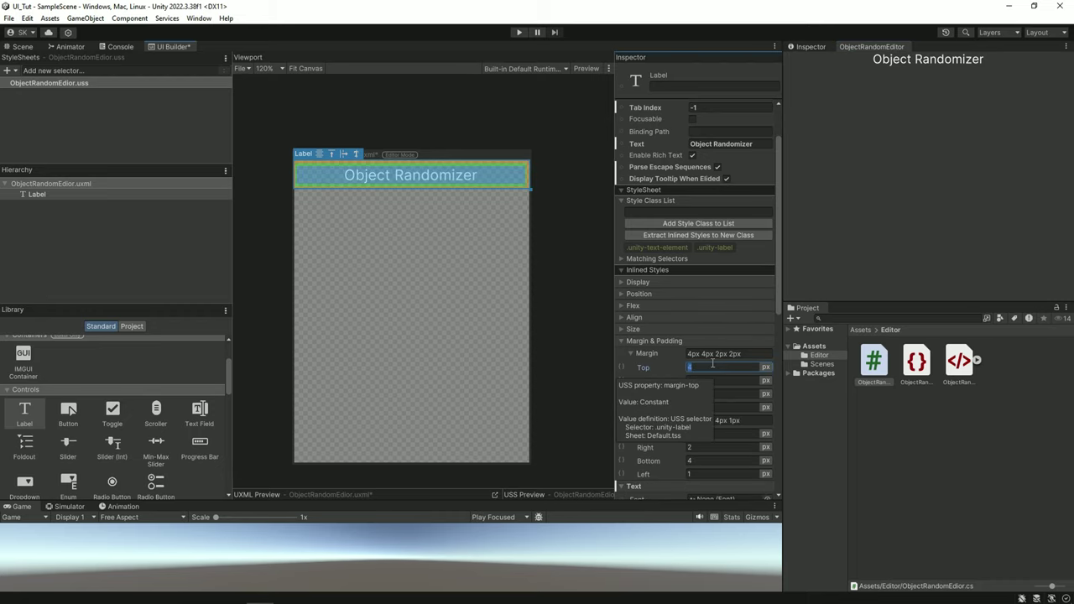
pyautogui.write('8')
pyautogui.press('Return')
pyautogui.click(593, 294)
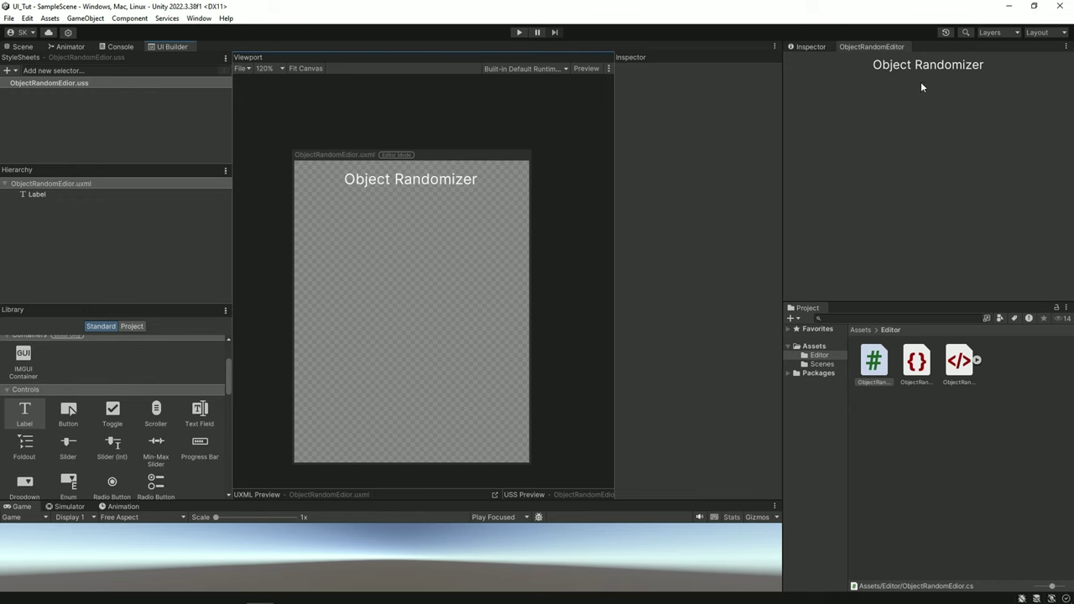
pyautogui.click(62, 194)
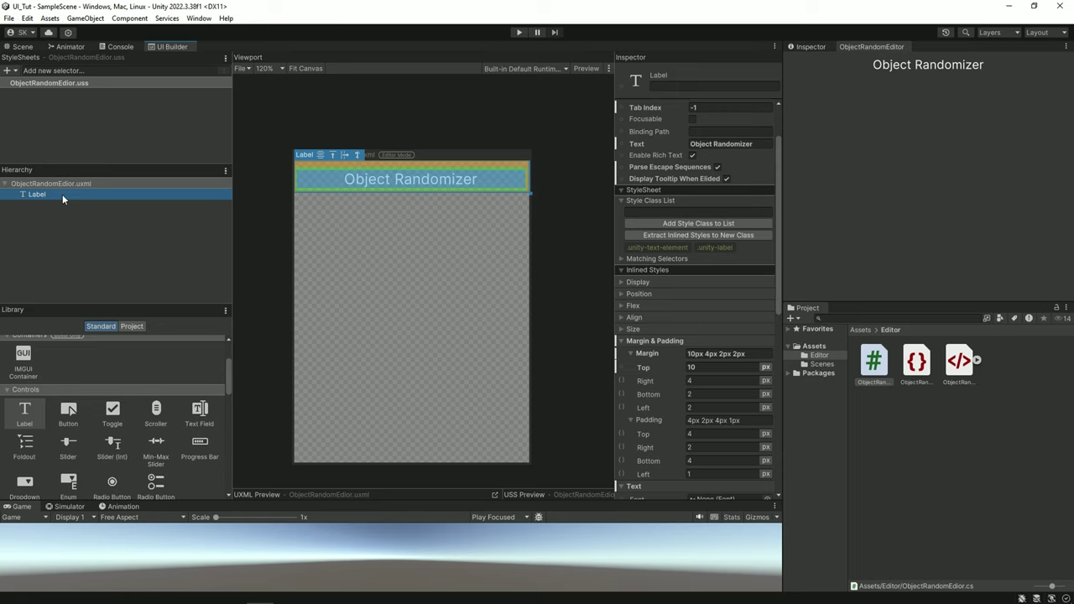
# Add two Vector3 fields from Numeric Fields below the title
pyautogui.scroll(-3, 56, 415)
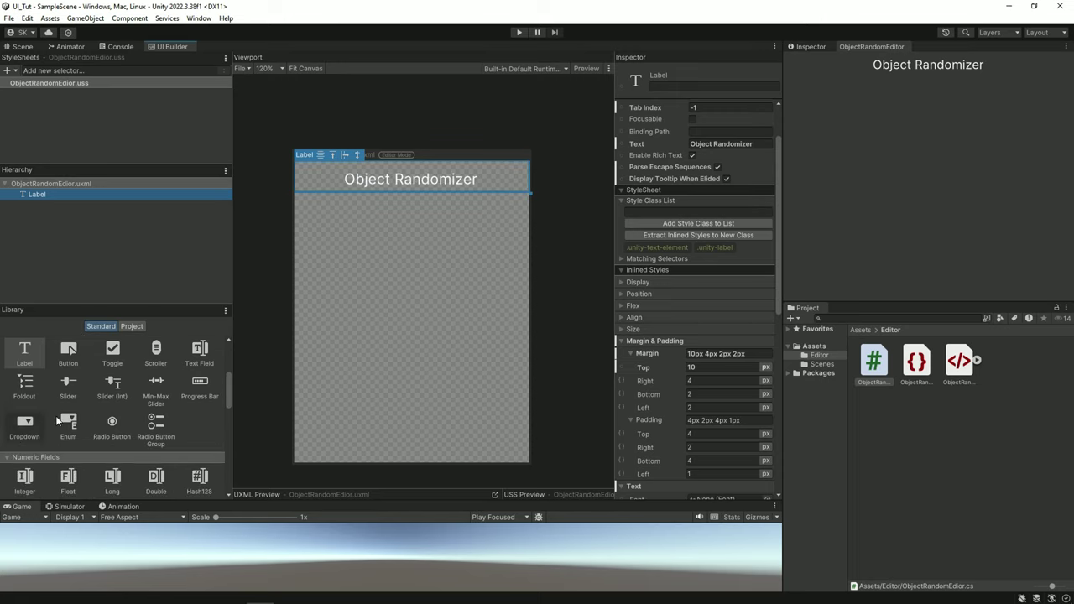
pyautogui.scroll(-2, 8, 432)
pyautogui.scroll(-1, 9, 436)
pyautogui.scroll(-1, 8, 436)
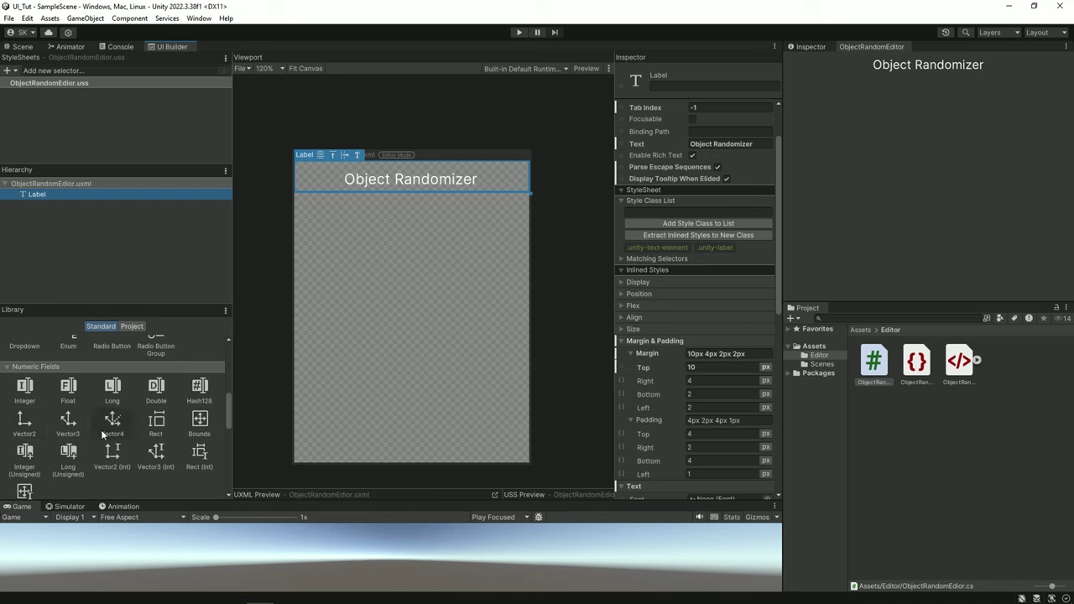
pyautogui.moveTo(76, 431); pyautogui.dragTo(314, 231)
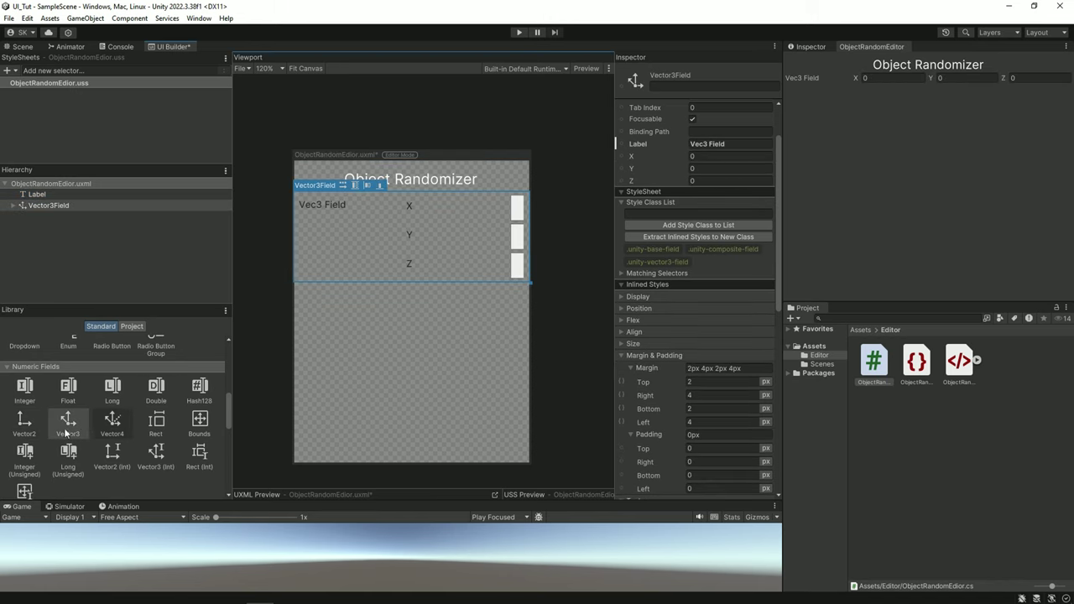
pyautogui.moveTo(67, 432); pyautogui.dragTo(350, 331)
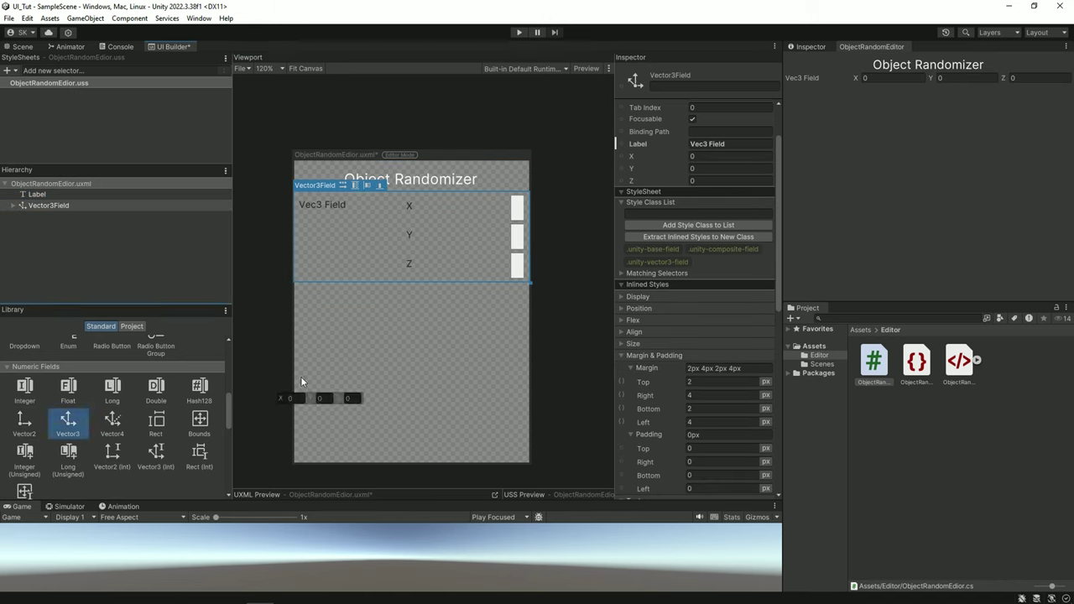
# Rename the two Vector3 field labels to Min Bounds and Max Bounds
pyautogui.click(31, 205)
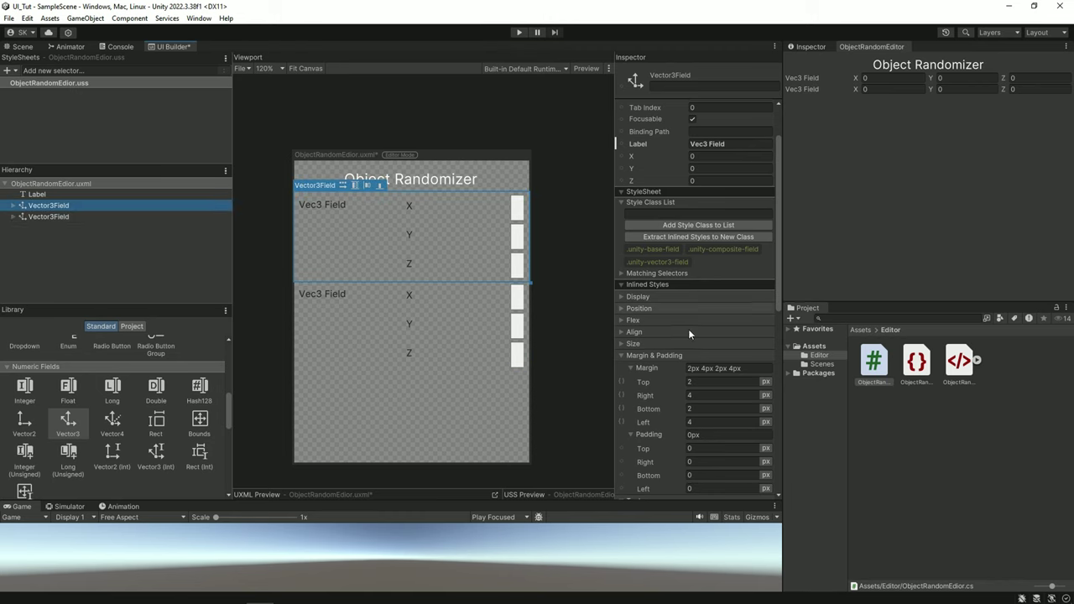
pyautogui.scroll(2, 691, 318)
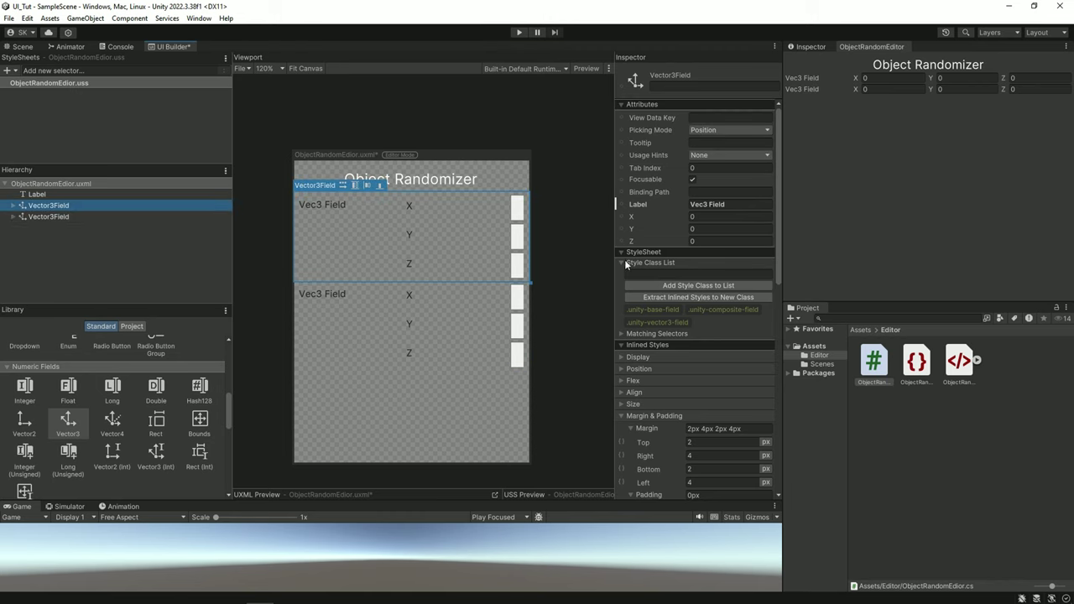
pyautogui.scroll(-5, 624, 346)
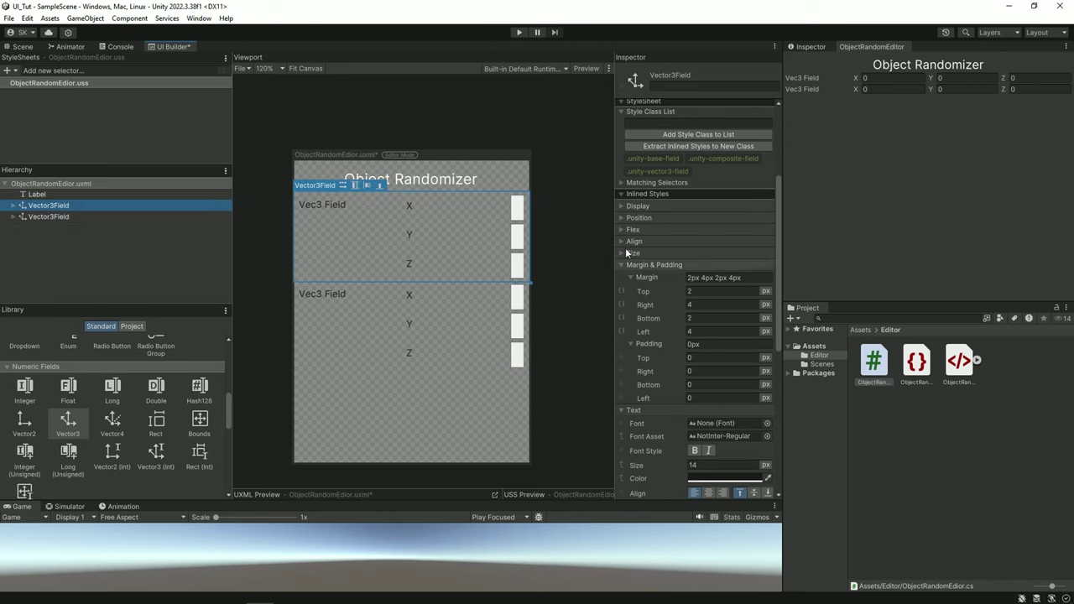
pyautogui.doubleClick(321, 204)
pyautogui.write('Min Bounds')
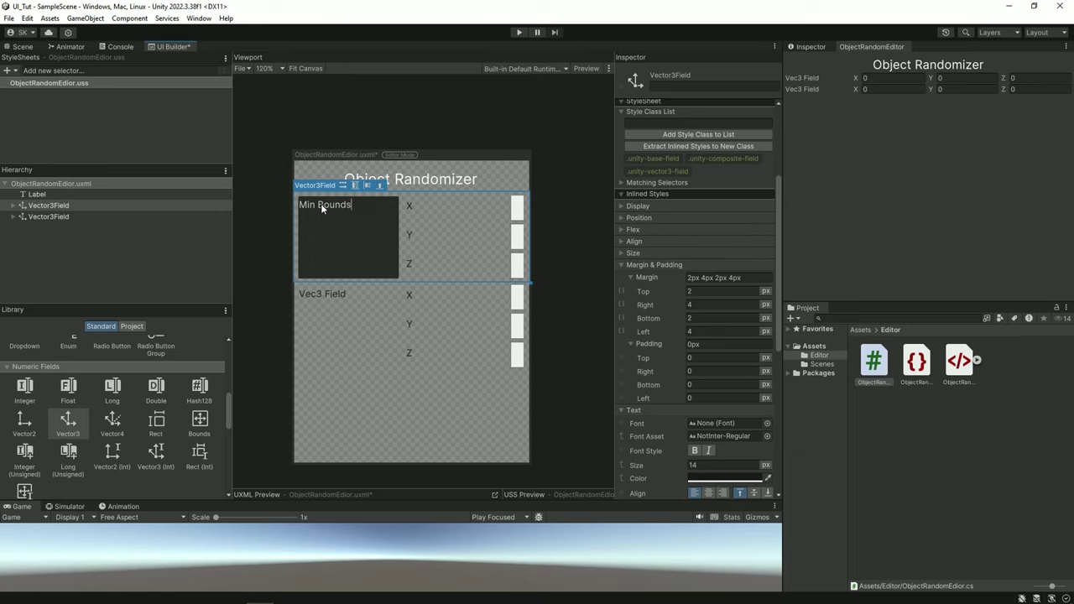
pyautogui.click(114, 216)
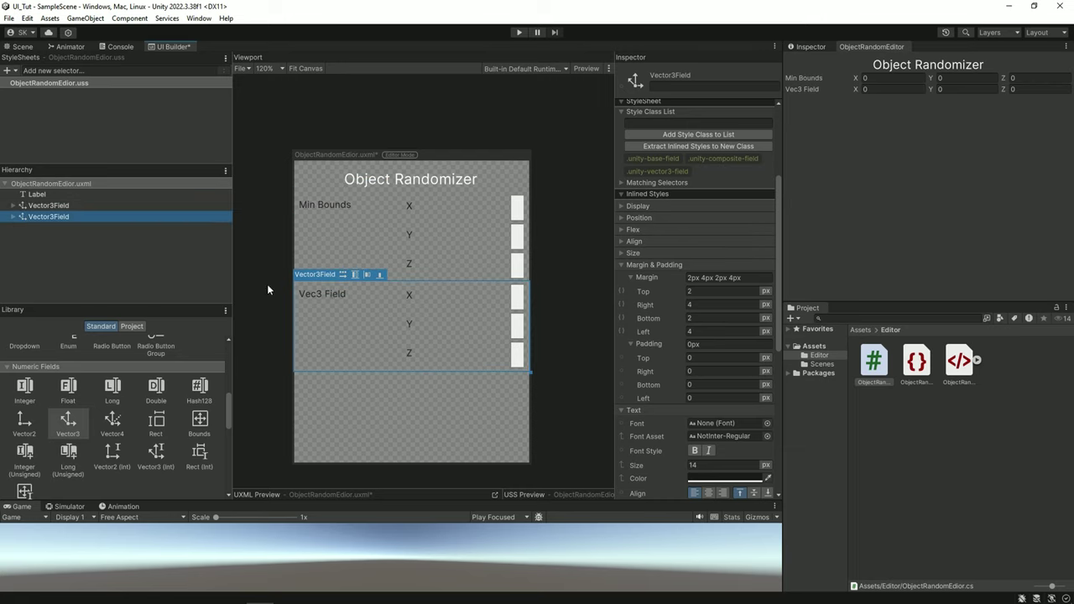
pyautogui.doubleClick(325, 298)
pyautogui.write('max')
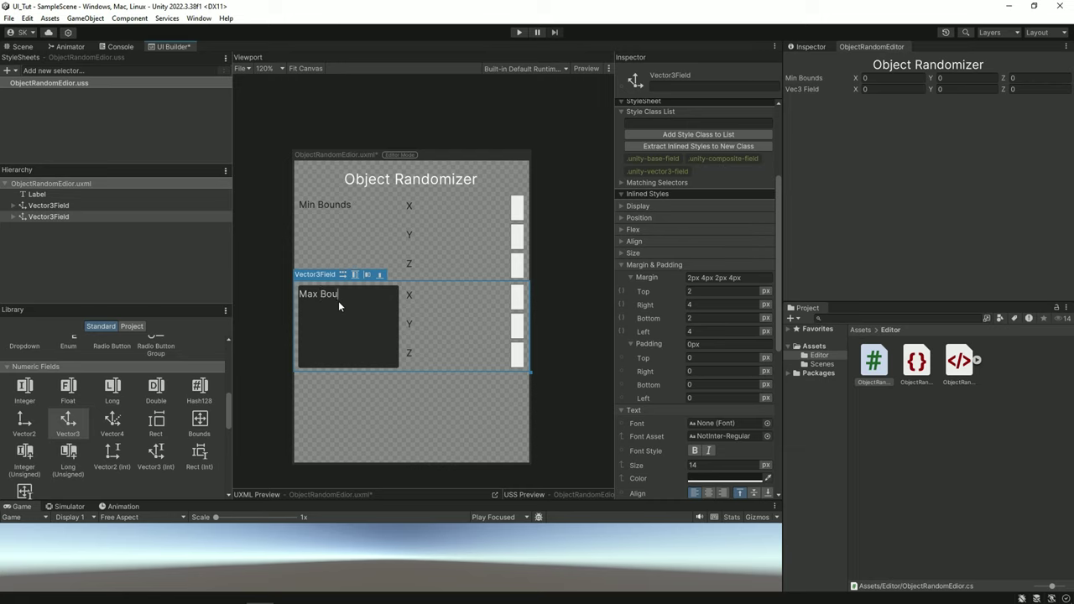
pyautogui.write('s')
pyautogui.click(103, 272)
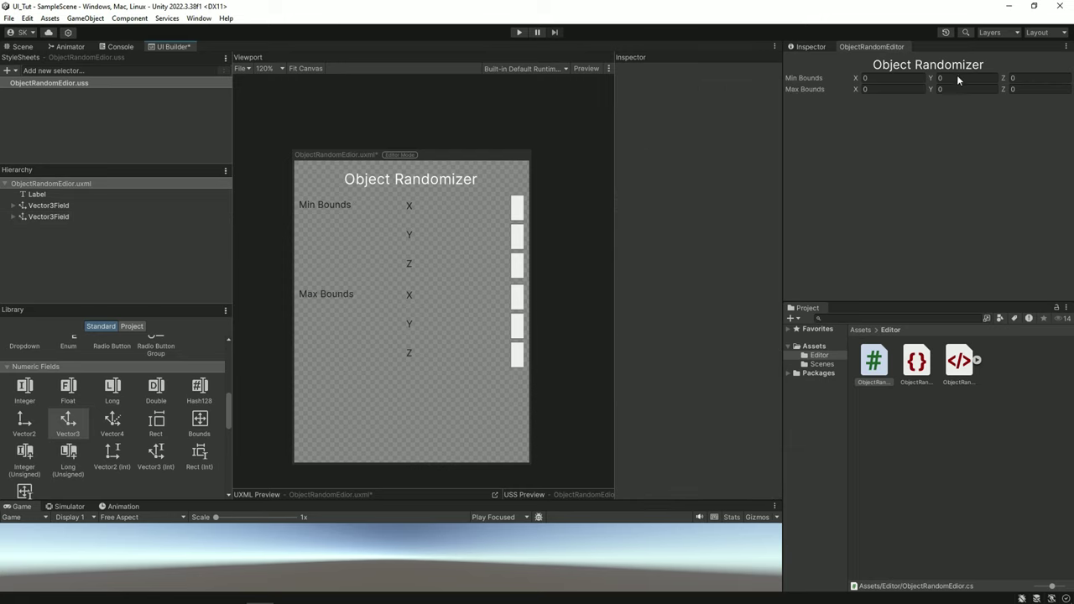
# Give the Min Bounds field 8 px margin and 8 px padding on all sides
pyautogui.click(108, 205)
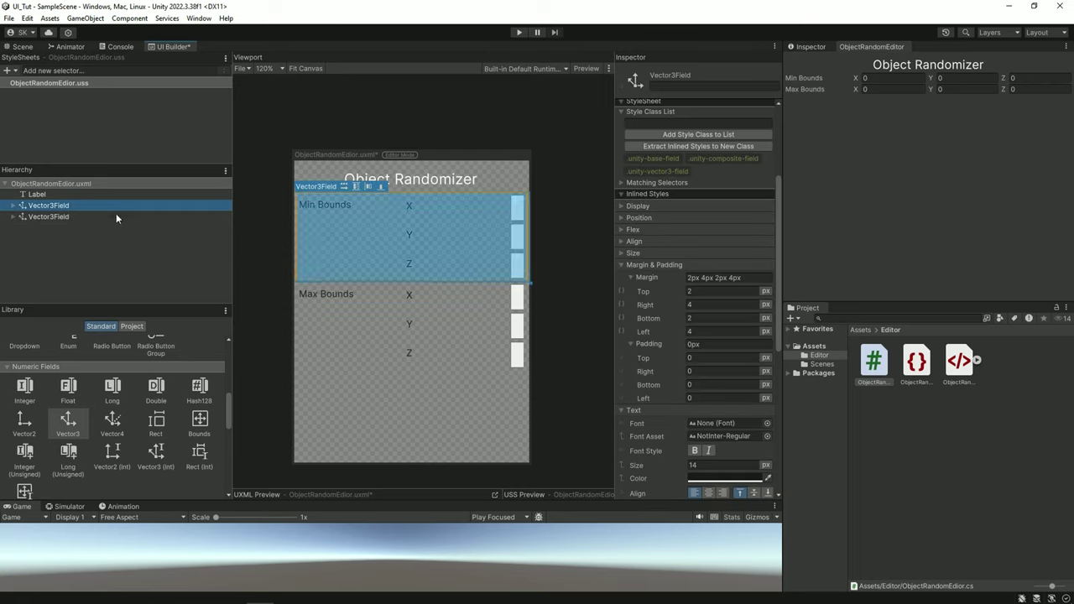
pyautogui.click(725, 290)
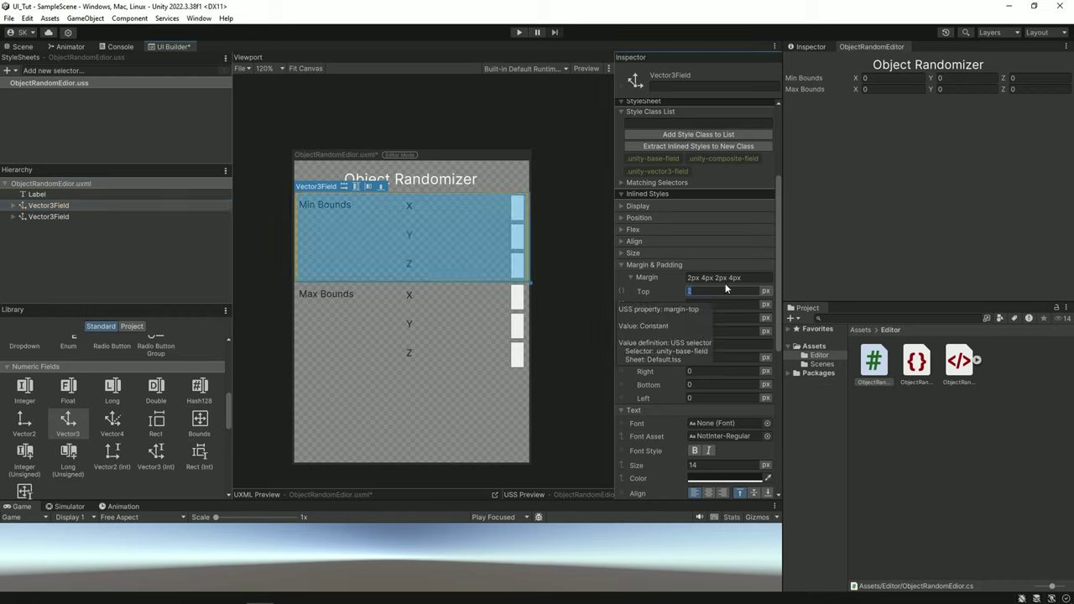
pyautogui.click(727, 279)
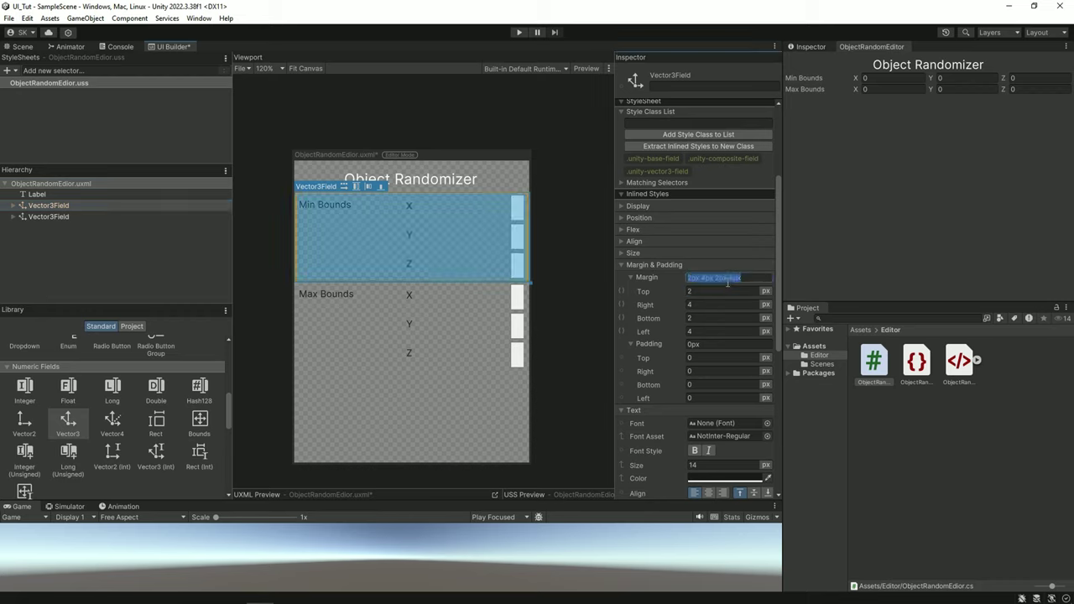
pyautogui.write('8')
pyautogui.click(726, 346)
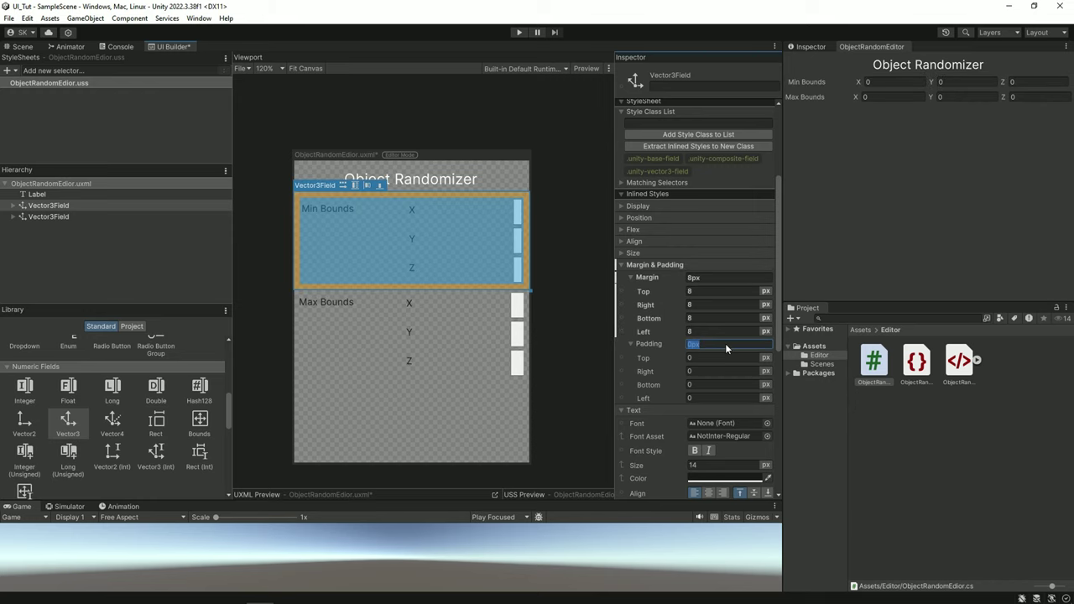
pyautogui.write('8')
pyautogui.press('Return')
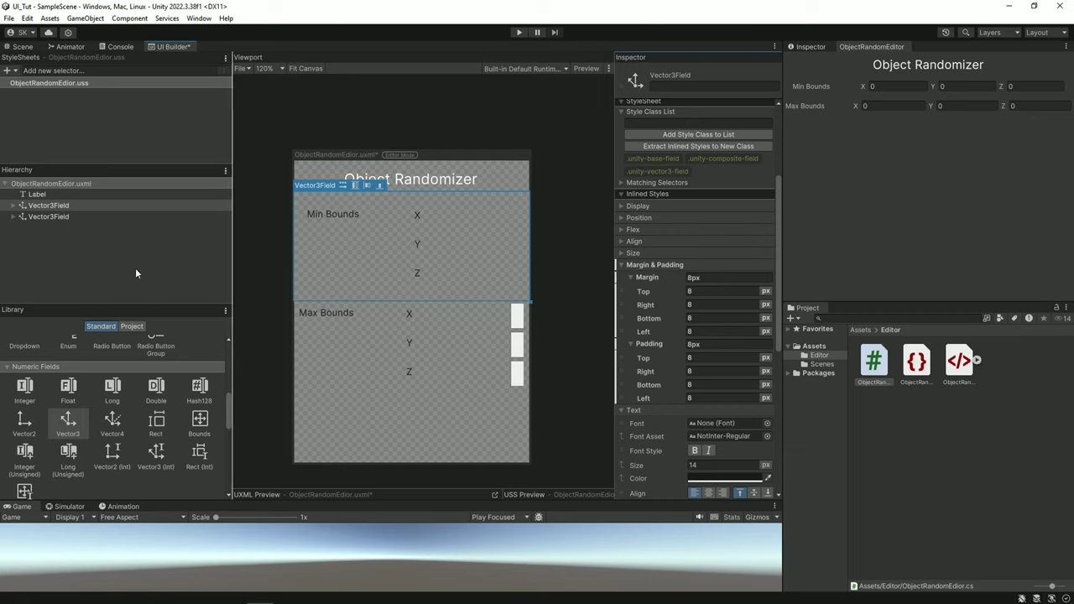
# Give the Max Bounds field 8 px padding and 8 px margin on all sides
pyautogui.click(95, 216)
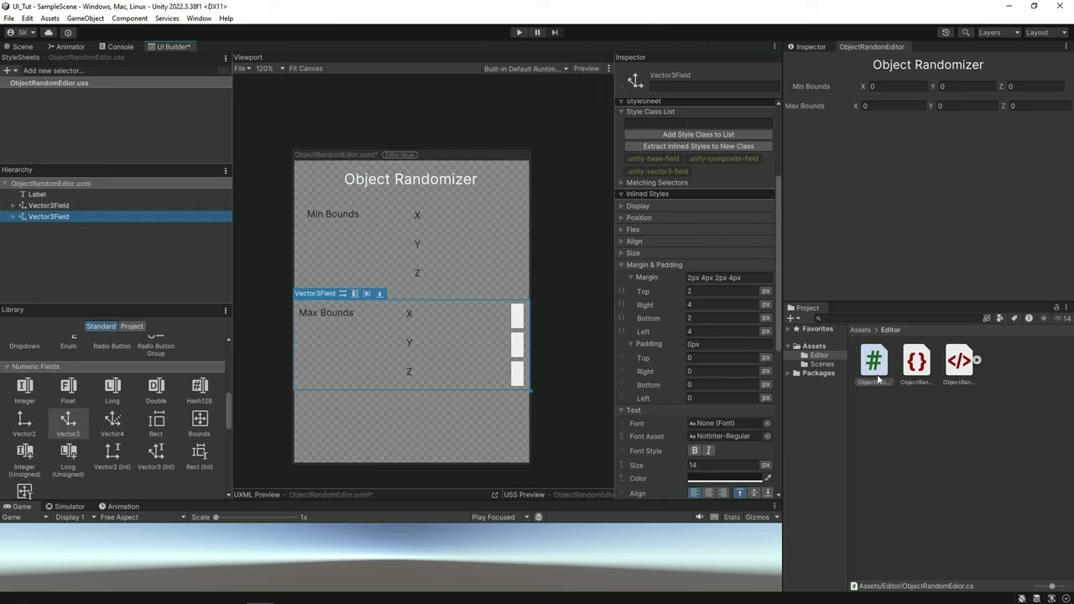
pyautogui.click(711, 344)
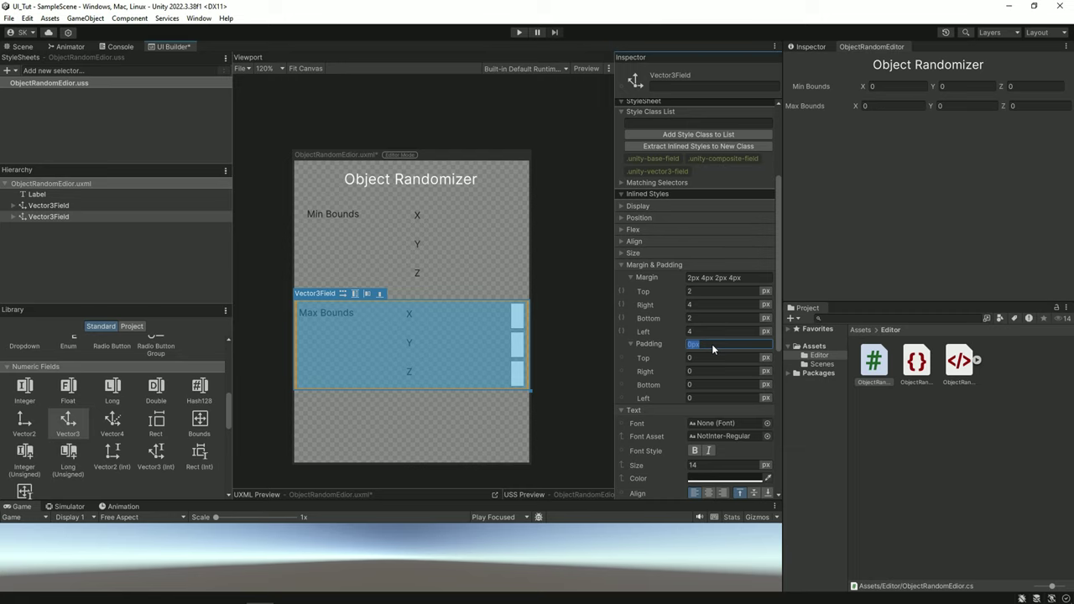
pyautogui.write('8')
pyautogui.click(722, 275)
pyautogui.write('8')
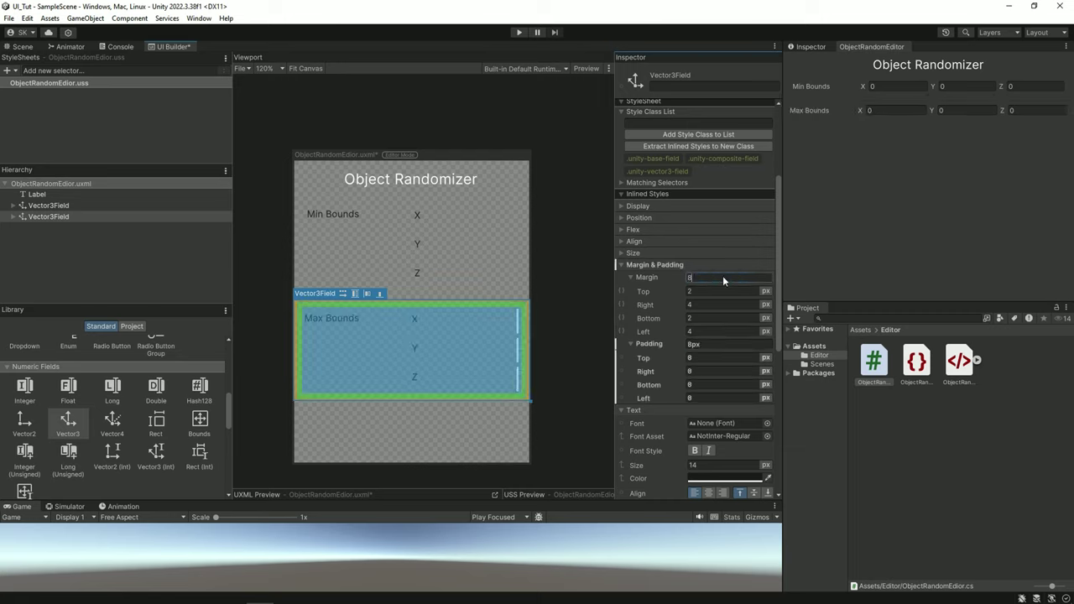
pyautogui.press('Return')
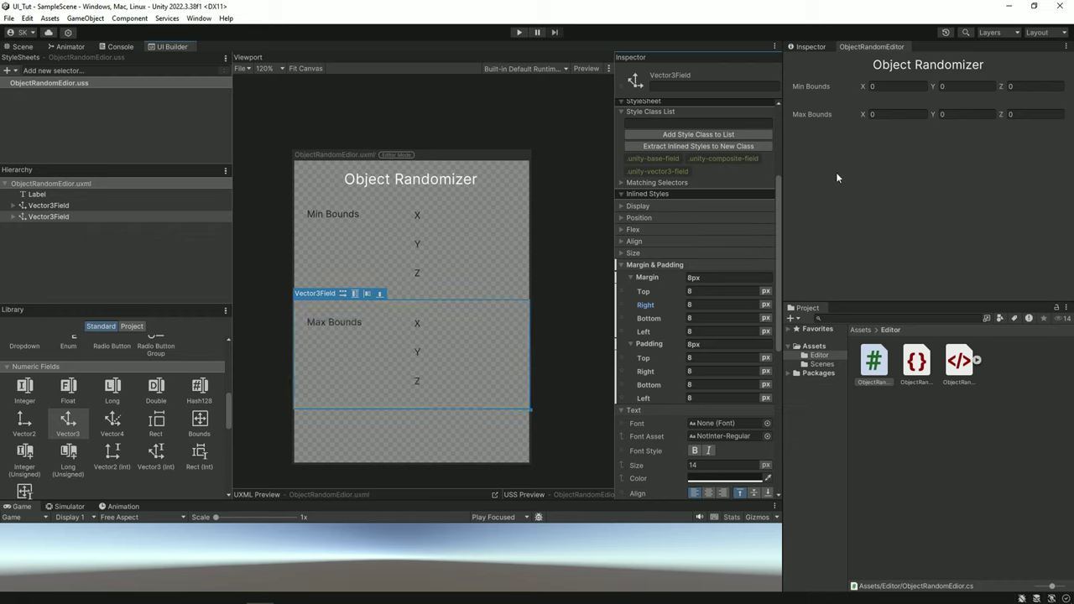
pyautogui.click(70, 264)
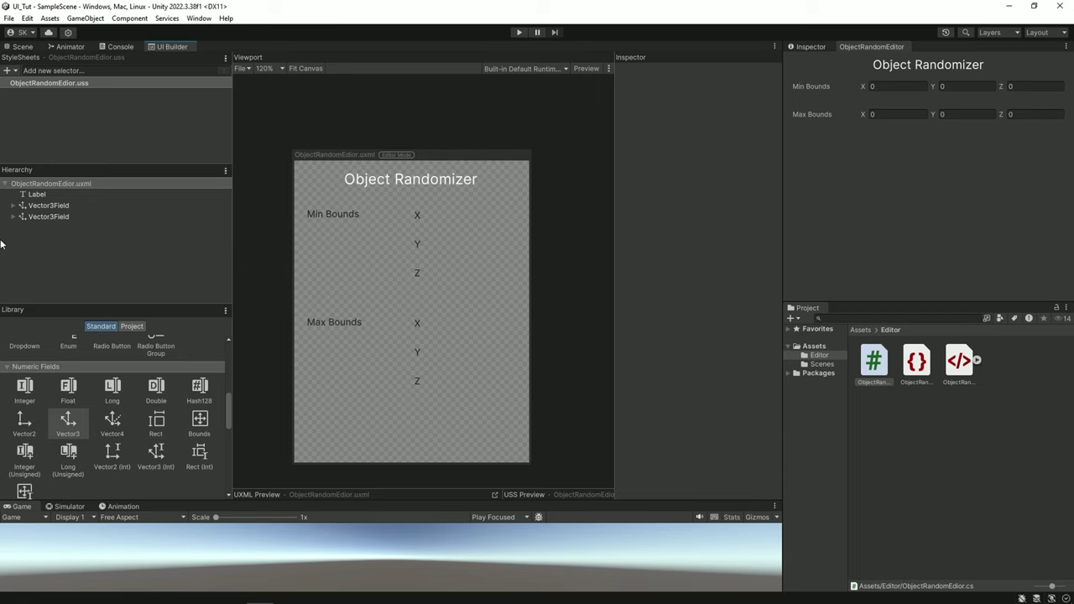
# Add a label below Max Bounds reading 'SelectedObjectCount:0'
pyautogui.scroll(1, 83, 392)
pyautogui.scroll(1, 82, 392)
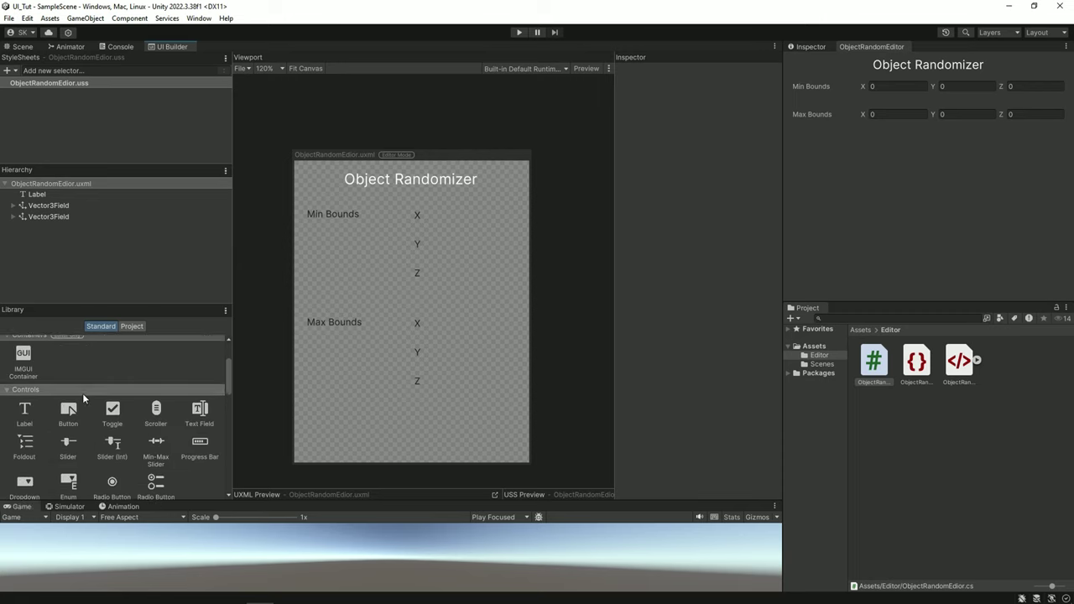
pyautogui.scroll(1, 82, 392)
pyautogui.scroll(1, 83, 393)
pyautogui.scroll(1, 83, 392)
pyautogui.scroll(-1, 82, 392)
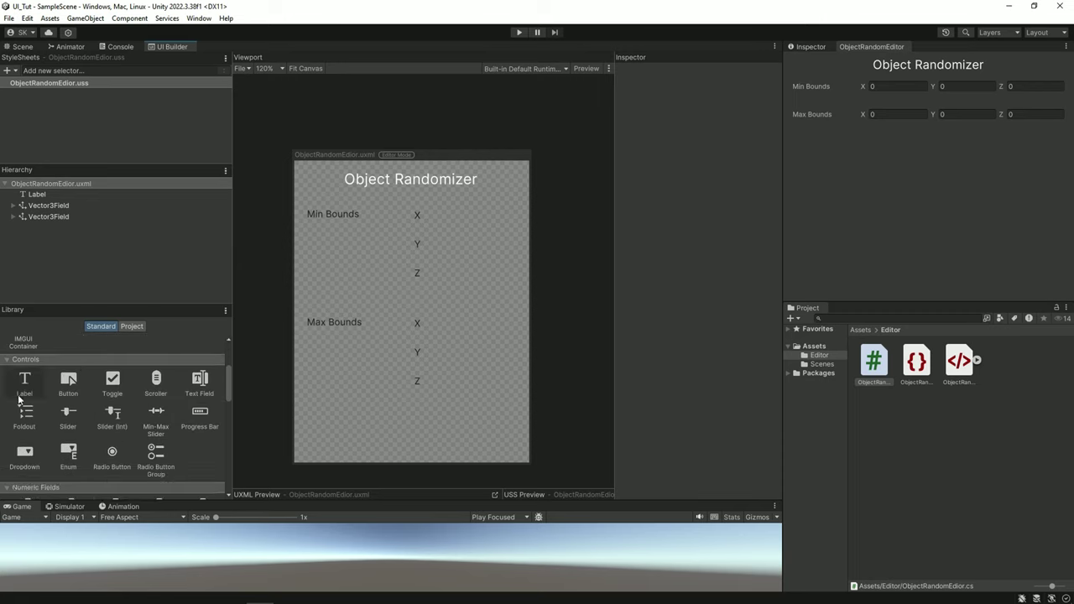
pyautogui.moveTo(20, 400); pyautogui.dragTo(44, 244)
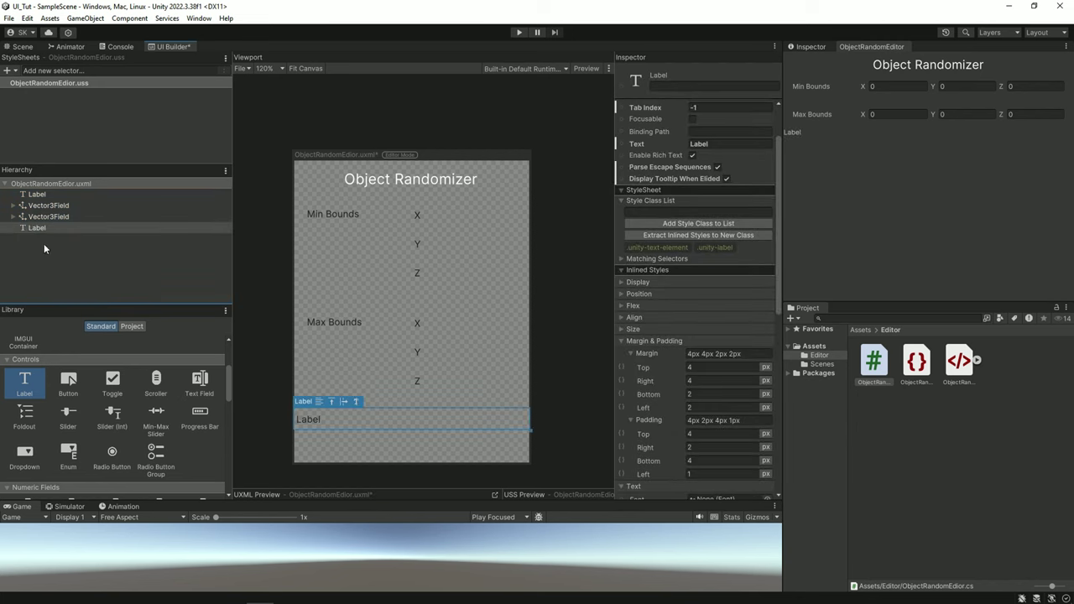
pyautogui.scroll(1, 633, 109)
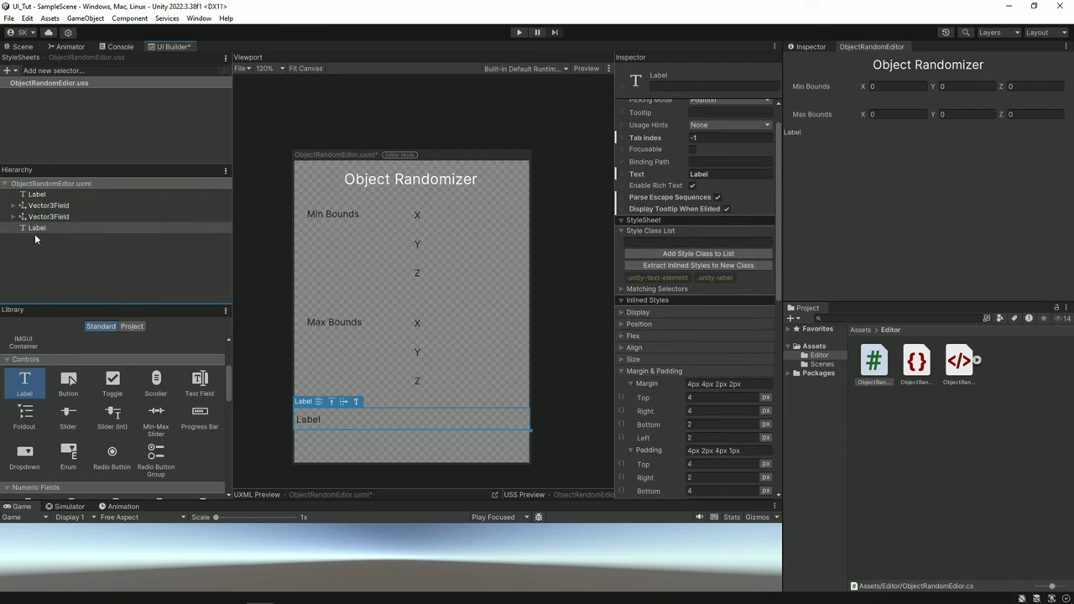
pyautogui.scroll(-2, 671, 298)
pyautogui.scroll(1, 663, 286)
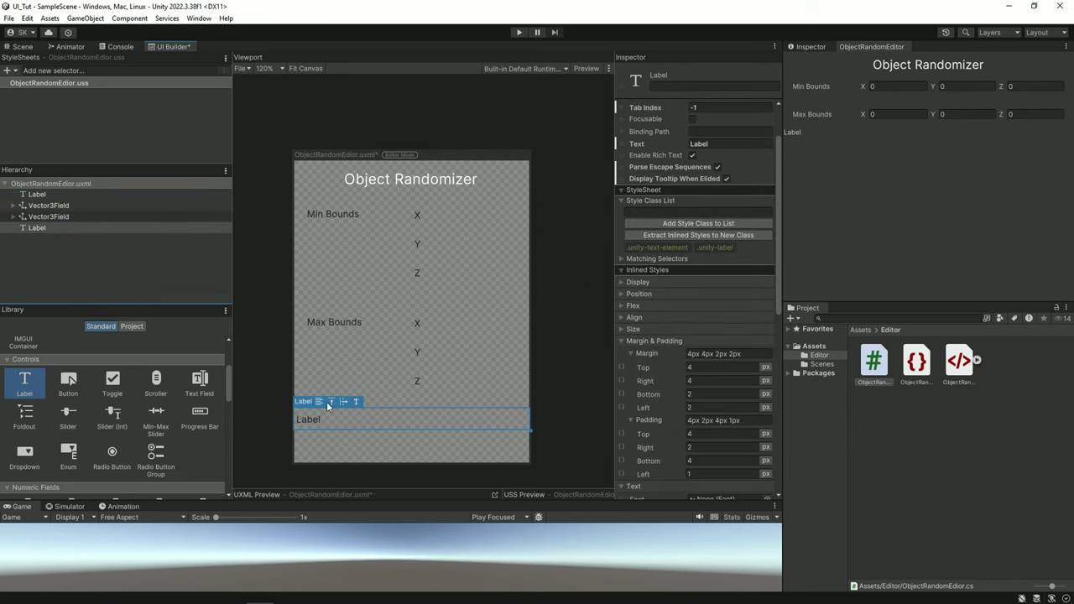
pyautogui.doubleClick(311, 421)
pyautogui.write('ted')
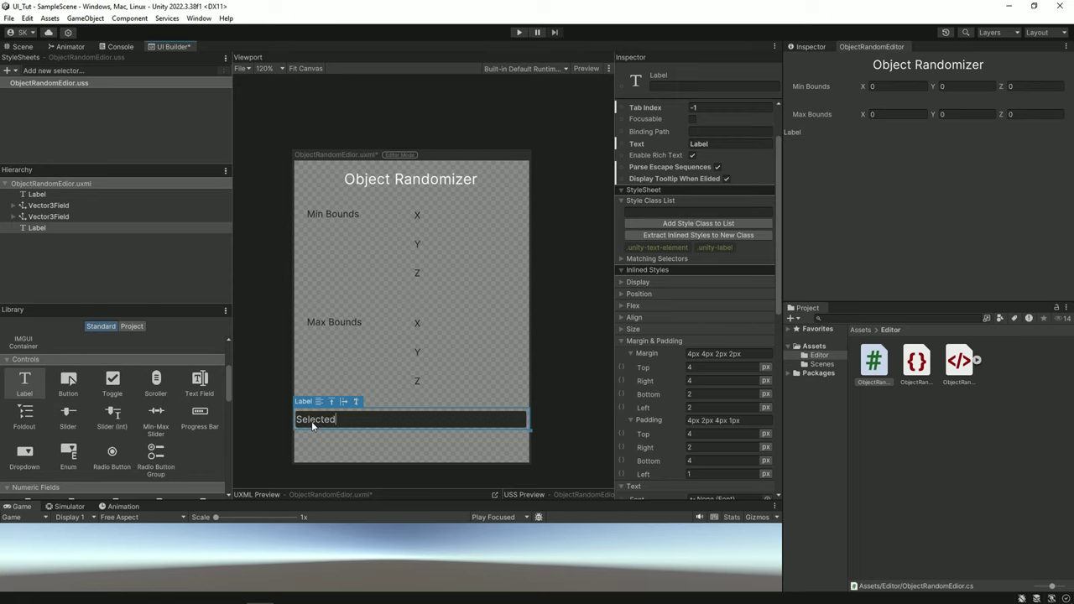
pyautogui.write('ObjectCount:')
pyautogui.write('99')
pyautogui.press('BackSpace')
pyautogui.press('BackSpace')
pyautogui.write('0')
pyautogui.click(508, 346)
# Give the count label an 8 px left margin and font size 16
pyautogui.click(456, 415)
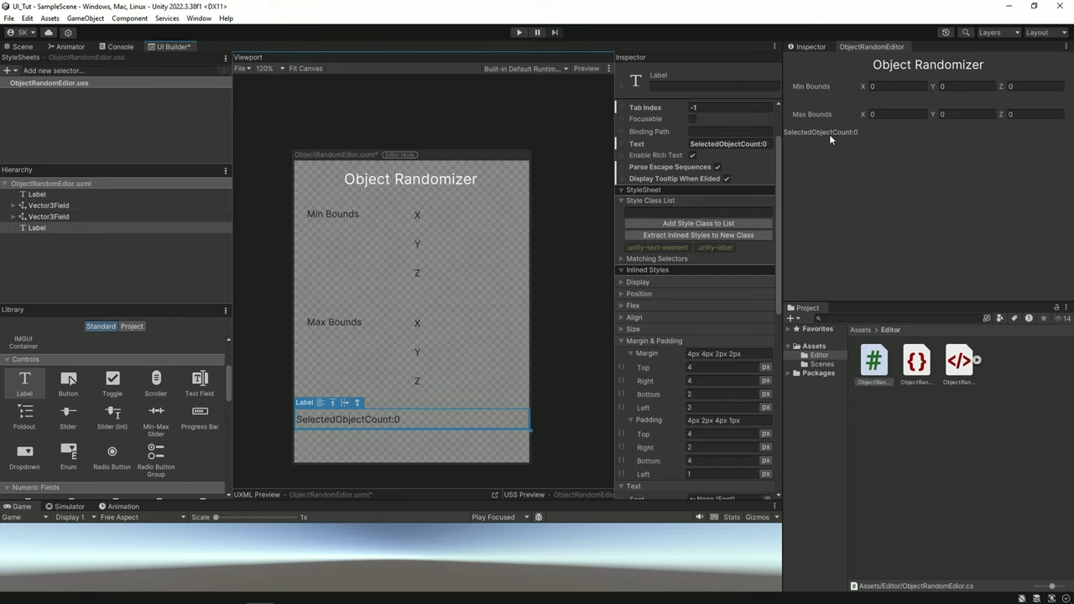
pyautogui.scroll(-2, 708, 281)
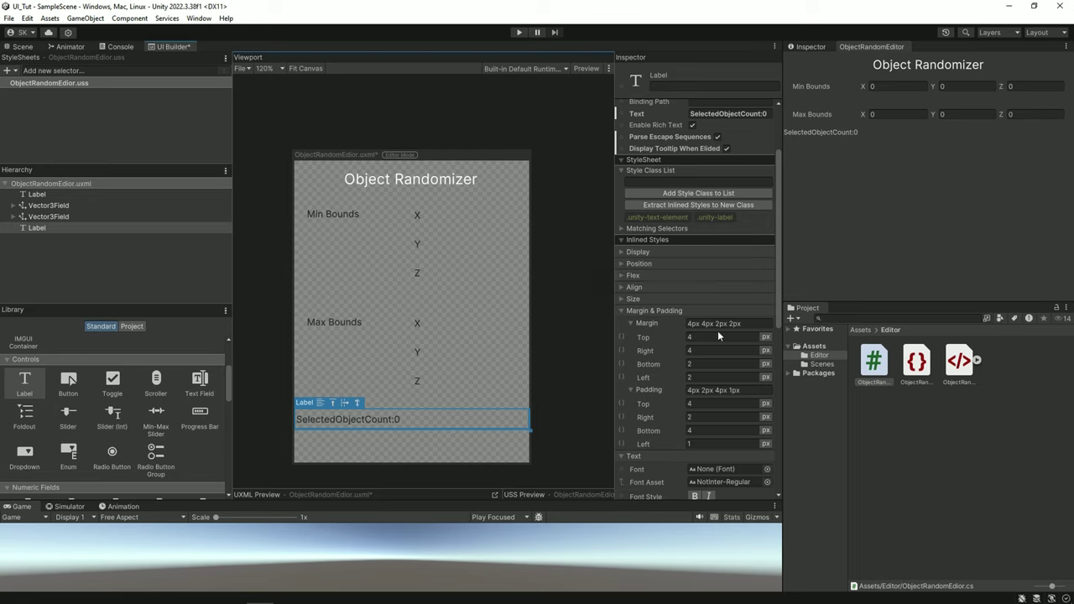
pyautogui.click(713, 375)
pyautogui.write('8')
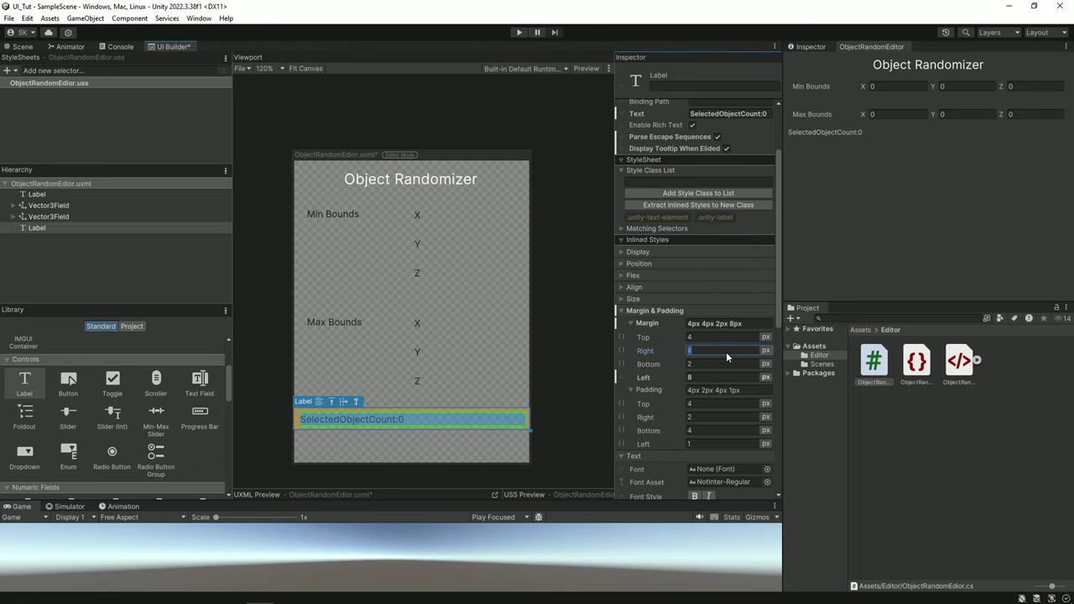
pyautogui.click(726, 351)
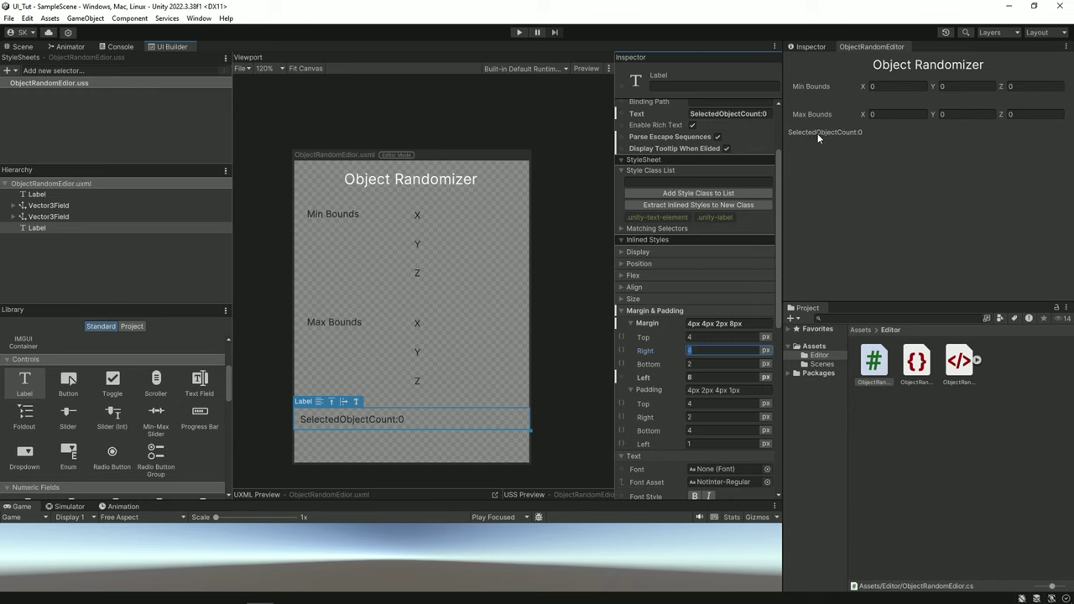
pyautogui.scroll(-1, 701, 402)
pyautogui.scroll(-1, 701, 402)
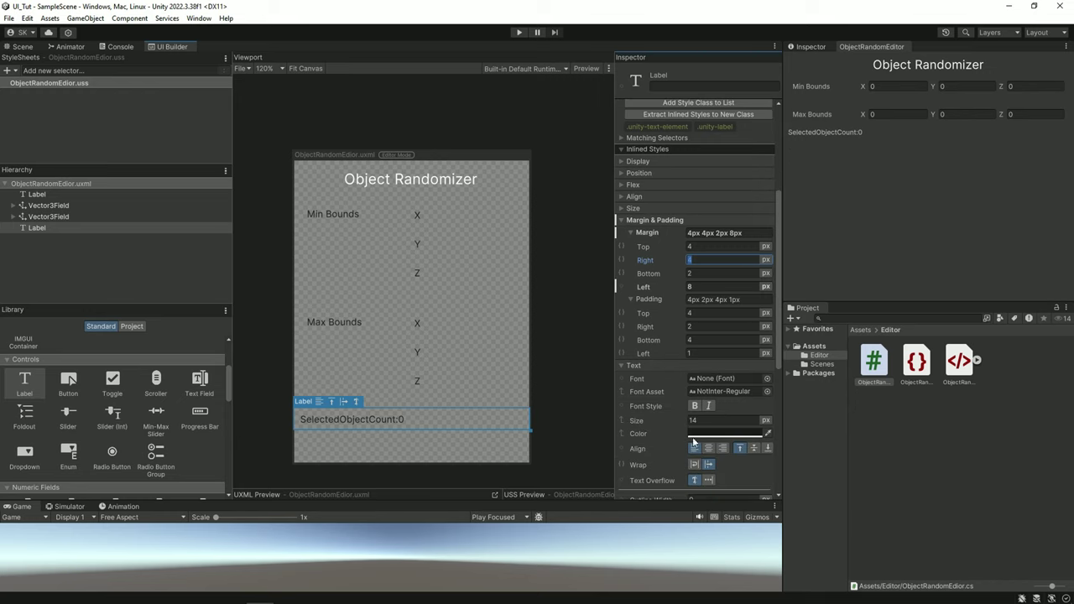
pyautogui.click(699, 421)
pyautogui.write('16')
pyautogui.press('Return')
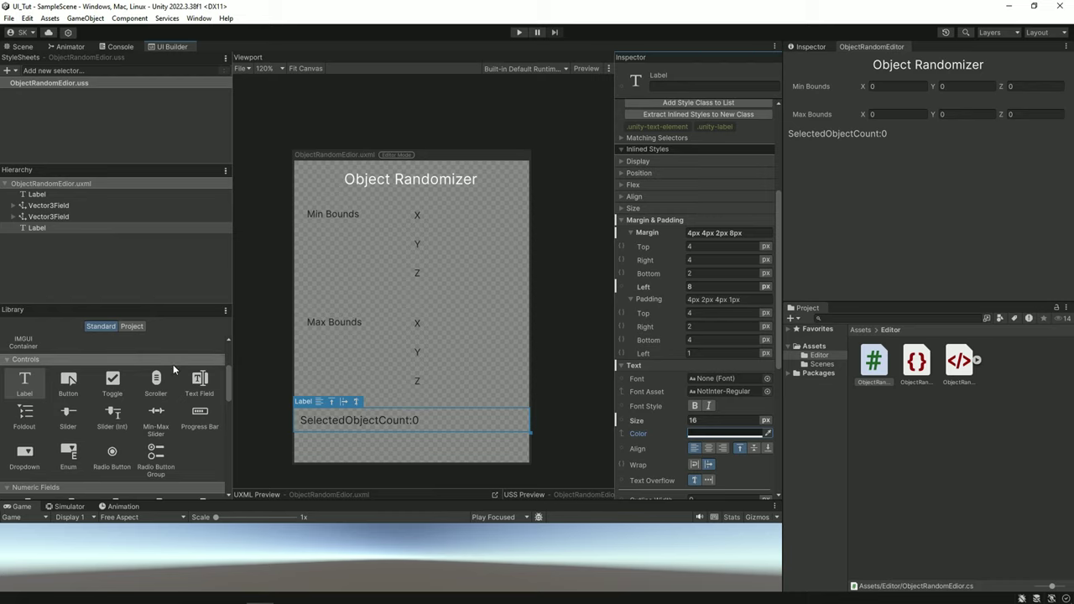
# Add a Button below the SelectedObjectCount label and look over its size and alignment settings
pyautogui.scroll(-5, 167, 384)
pyautogui.scroll(5, 166, 381)
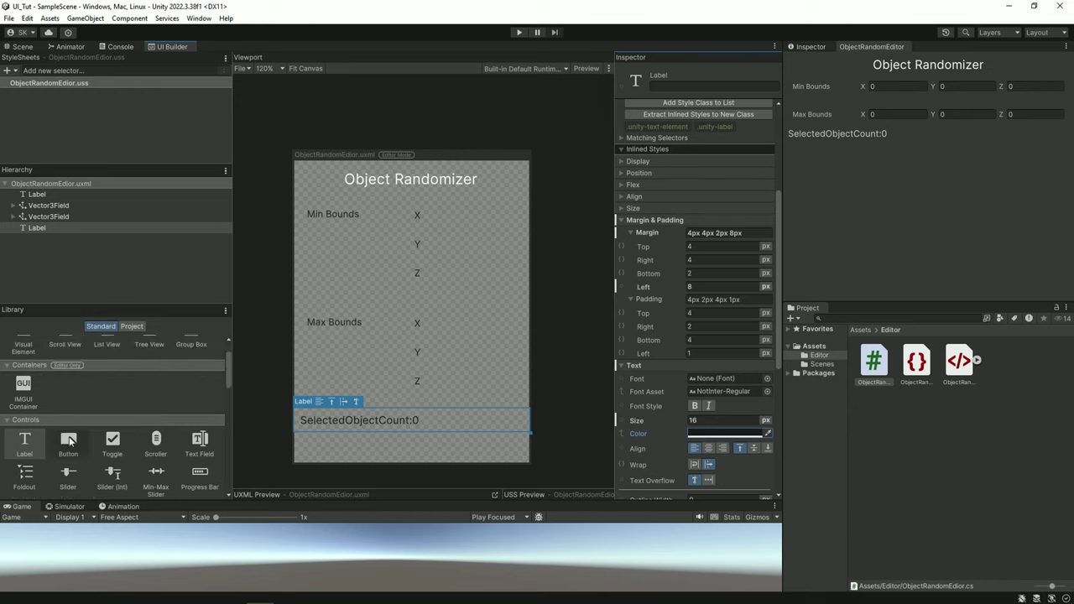
pyautogui.moveTo(68, 439); pyautogui.dragTo(425, 445)
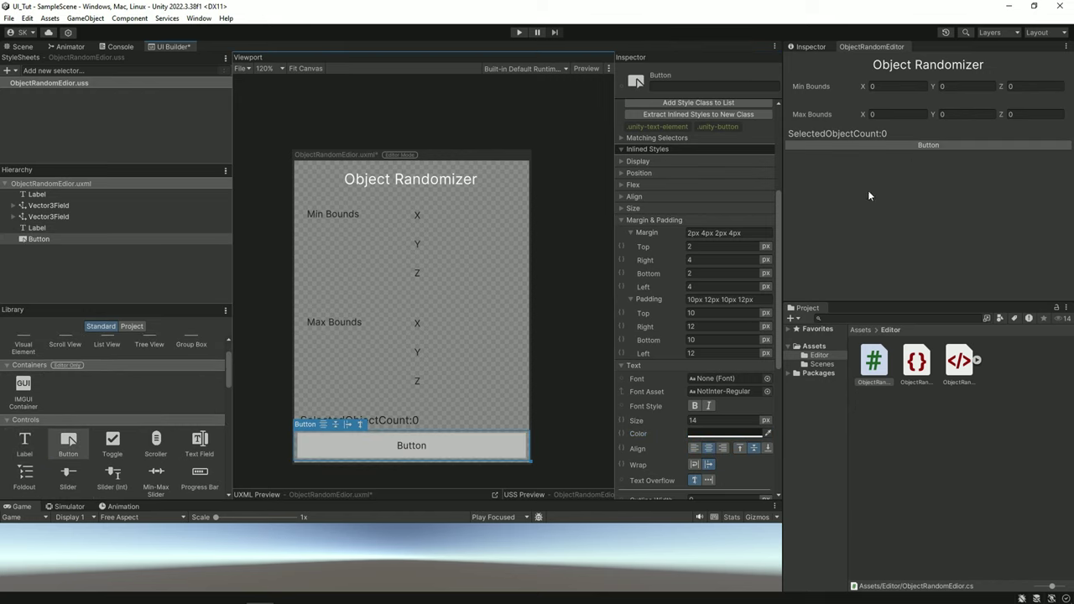
pyautogui.scroll(-2, 697, 319)
pyautogui.scroll(2, 691, 260)
pyautogui.scroll(2, 692, 260)
pyautogui.click(621, 234)
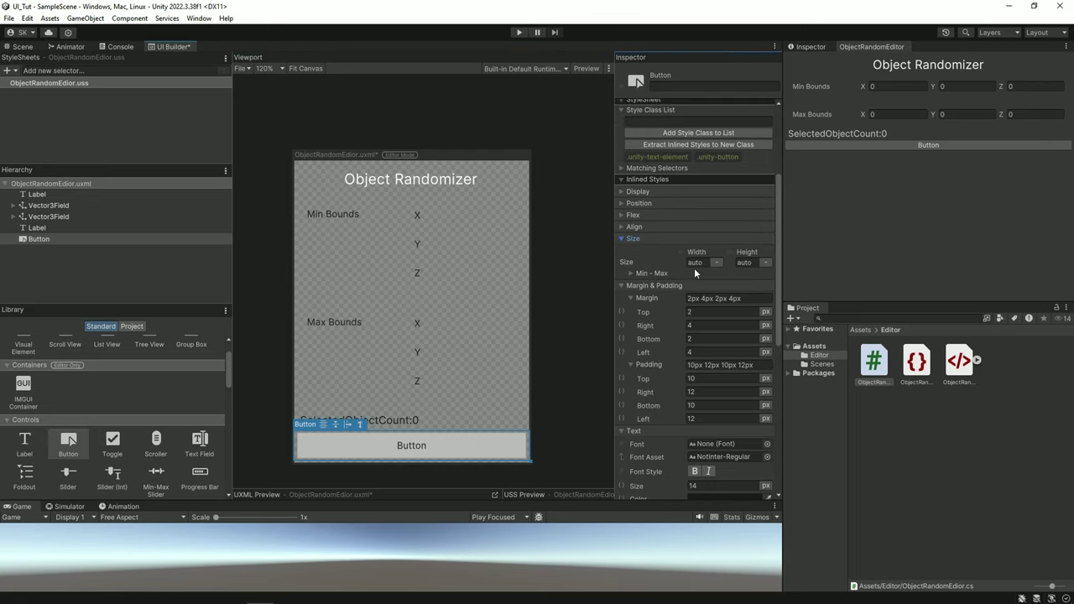
pyautogui.click(623, 240)
pyautogui.click(624, 228)
pyautogui.click(623, 228)
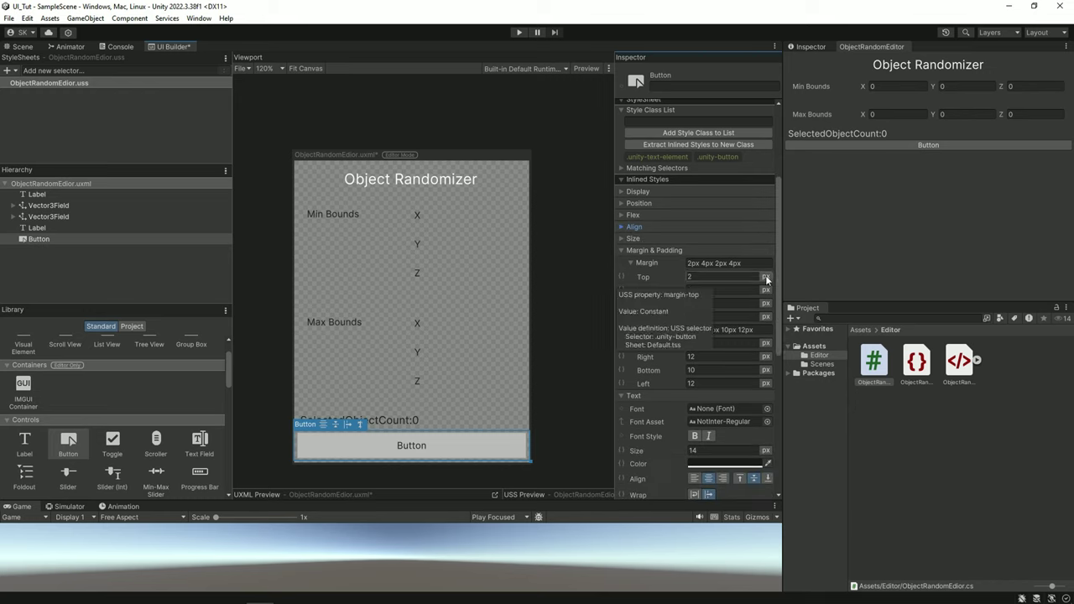
# Give the button 16 px margin and 8 px padding on every side
pyautogui.click(712, 265)
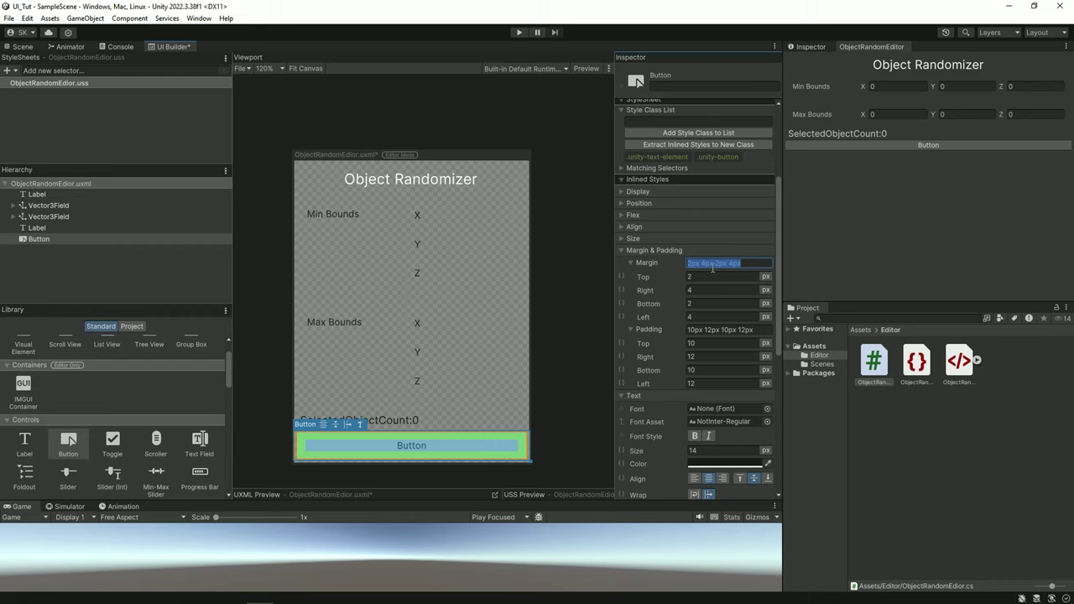
pyautogui.write('10')
pyautogui.click(709, 331)
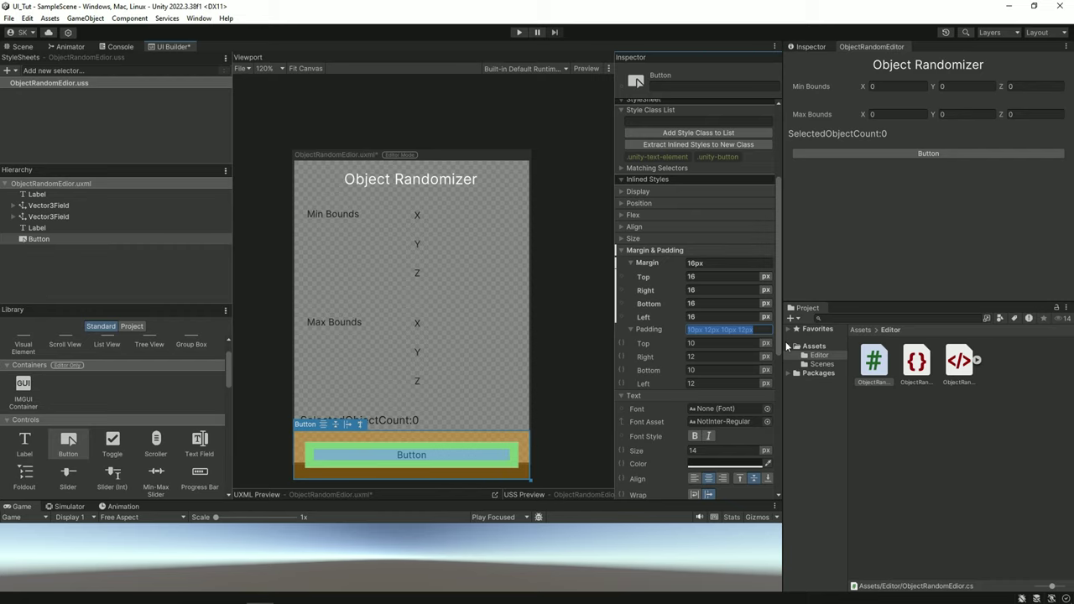
pyautogui.write('8')
pyautogui.press('Return')
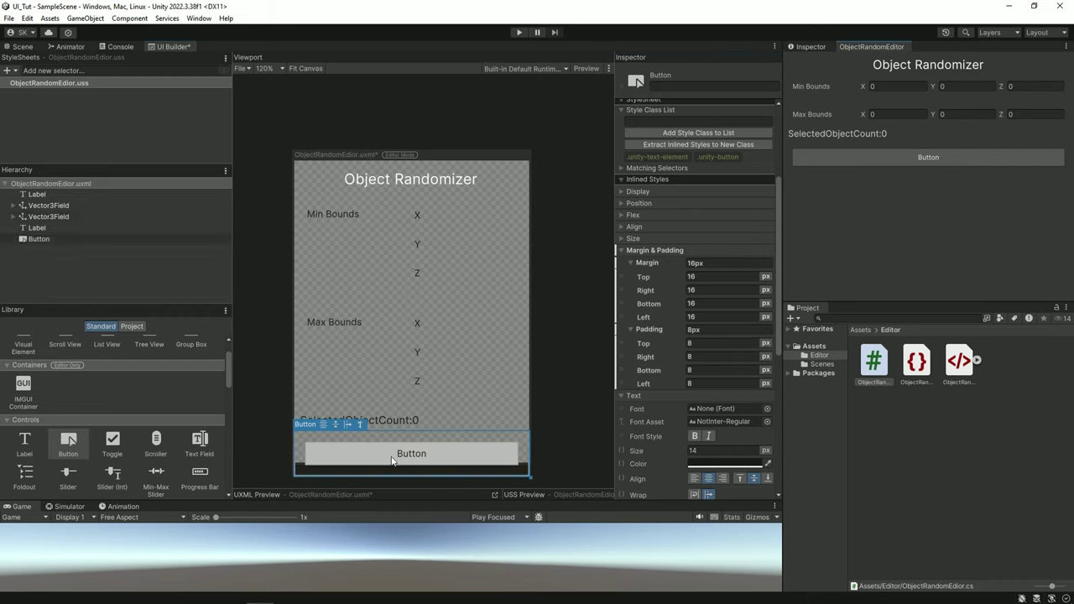
pyautogui.click(456, 359)
pyautogui.scroll(-1, 457, 354)
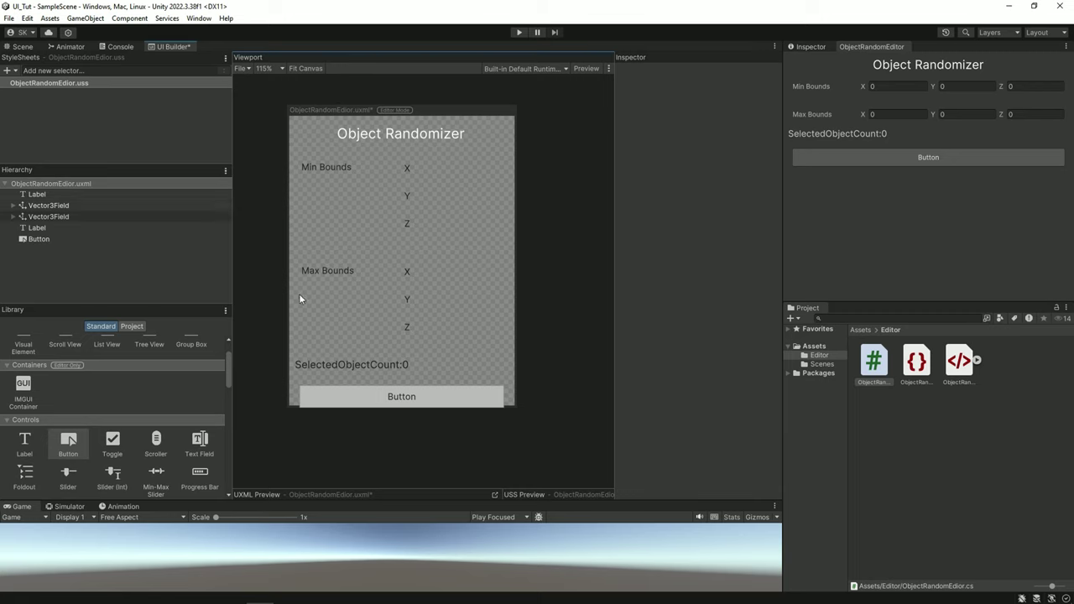
# Set the button's caption text to 'Randomize'
pyautogui.click(45, 241)
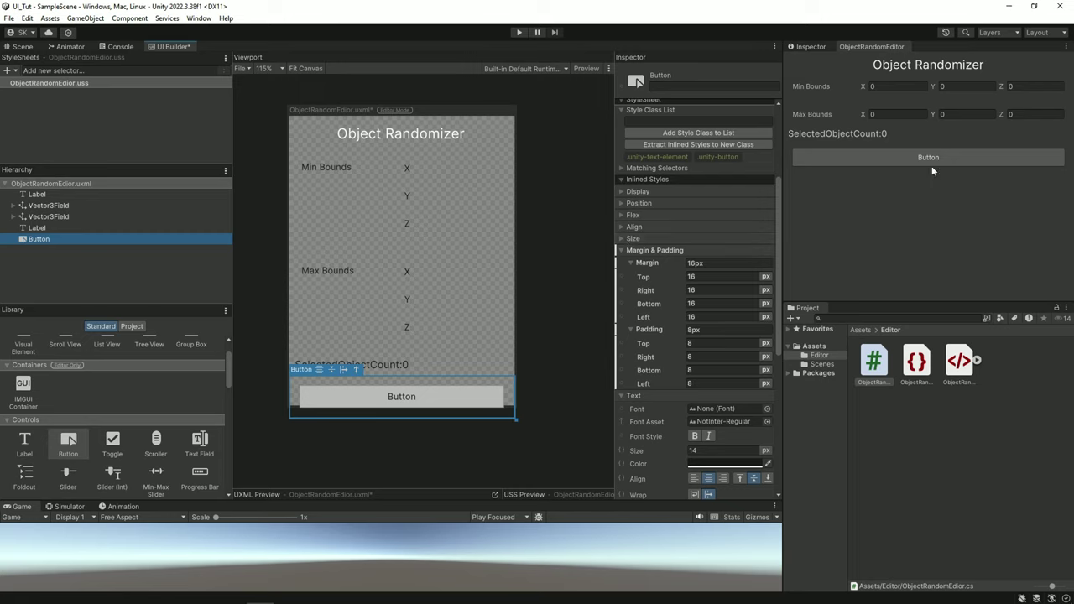
pyautogui.click(914, 151)
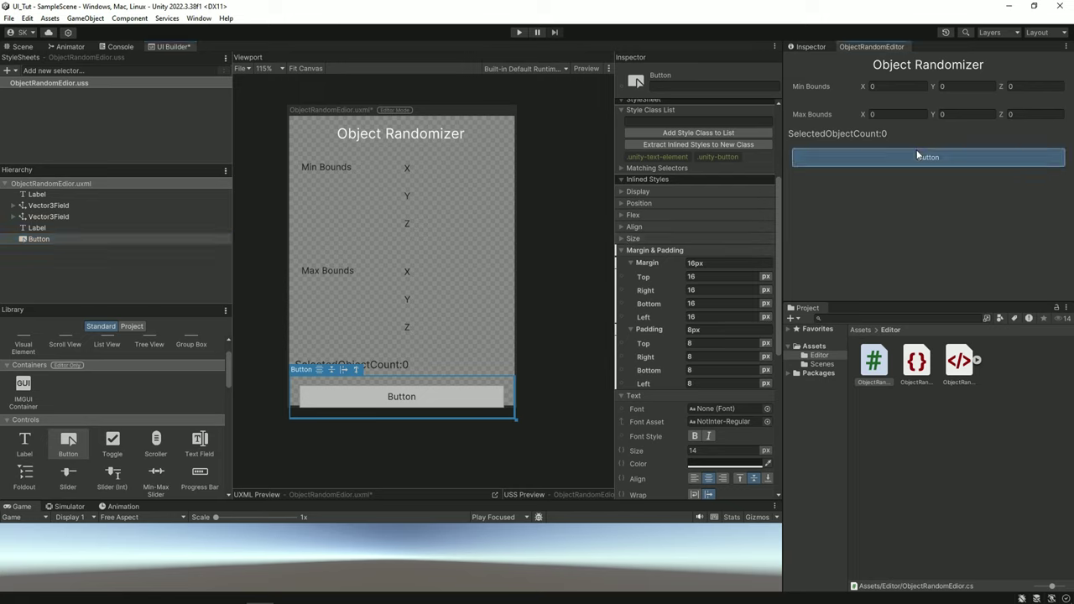
pyautogui.scroll(3, 651, 240)
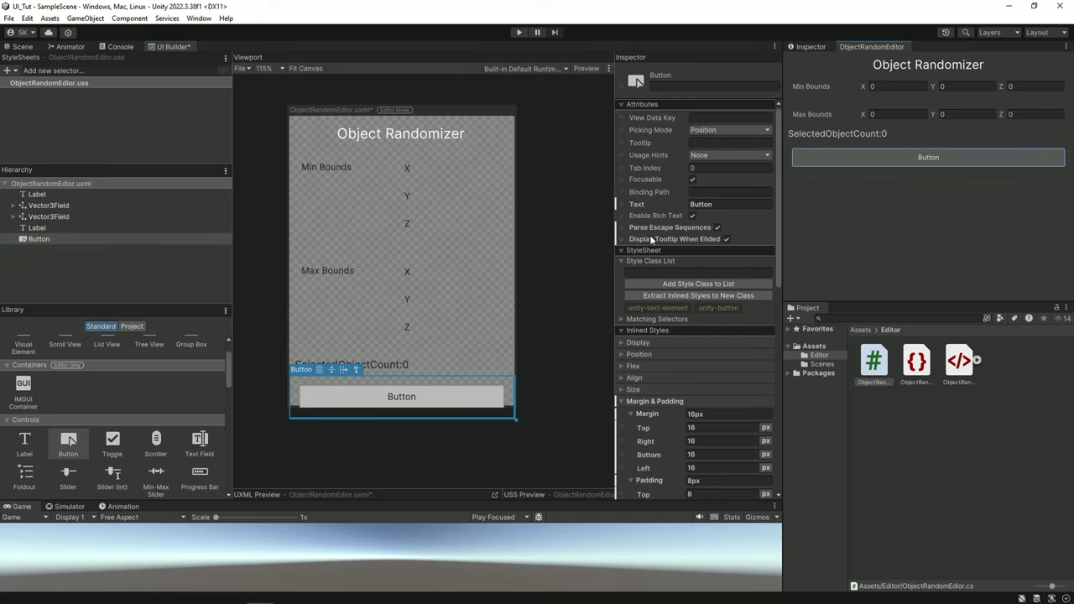
pyautogui.click(714, 207)
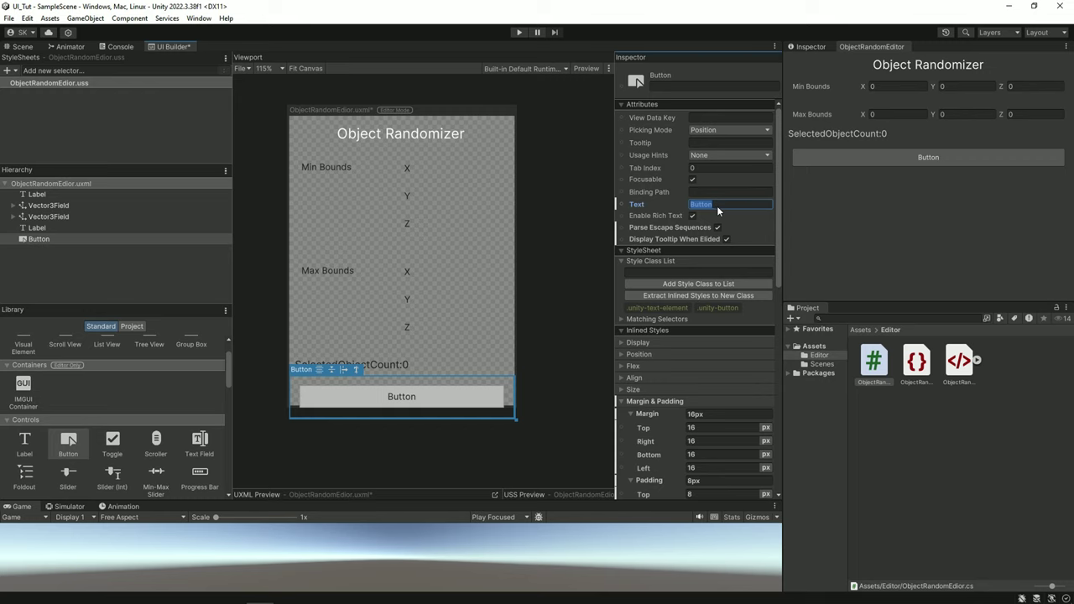
pyautogui.write('Rn')
pyautogui.press('BackSpace')
pyautogui.write('an')
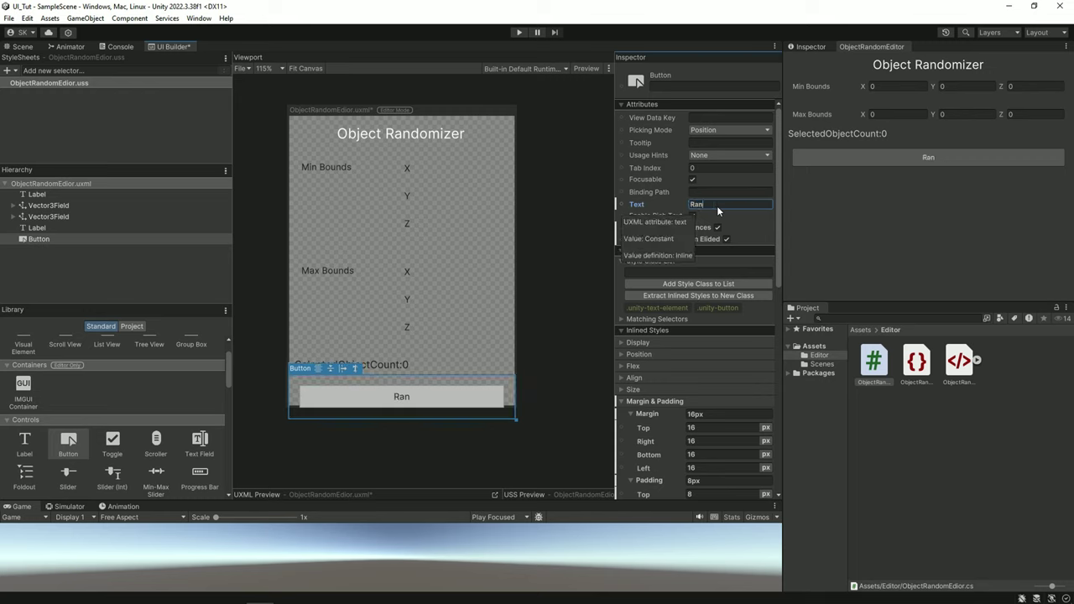
pyautogui.write('domize')
# Enlarge the Randomize button's text to size 16
pyautogui.scroll(-4, 725, 243)
pyautogui.scroll(-3, 725, 277)
pyautogui.scroll(-2, 723, 294)
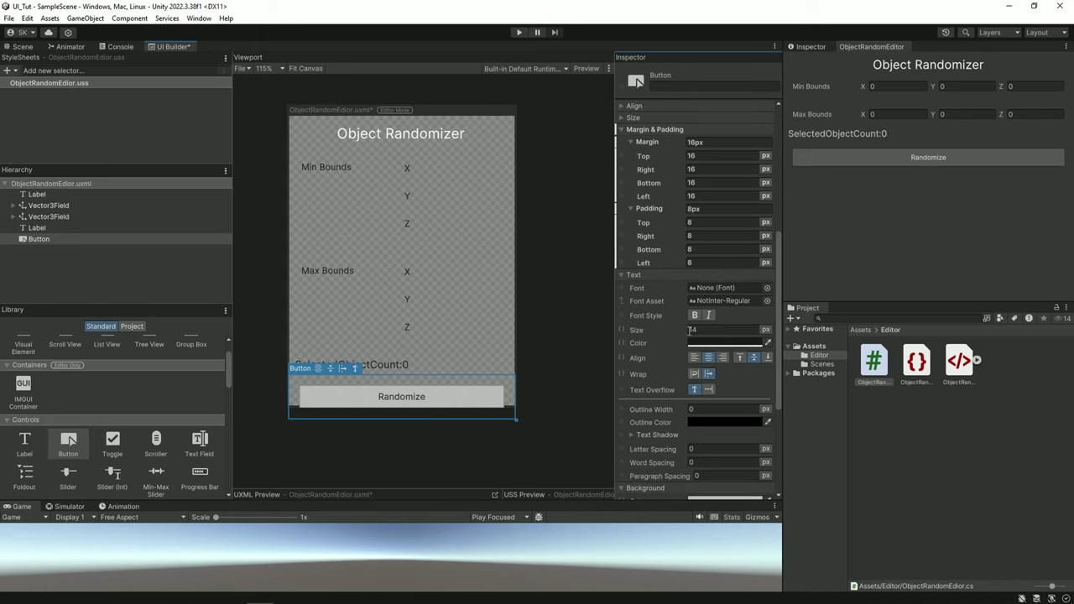
pyautogui.click(689, 330)
pyautogui.write('16')
pyautogui.press('Return')
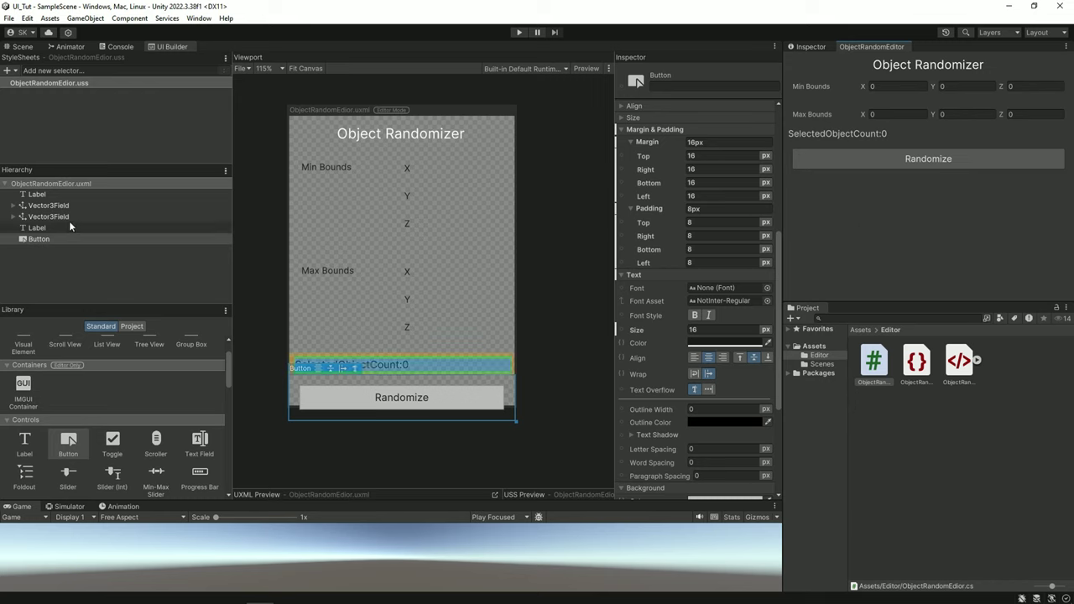
pyautogui.click(49, 206)
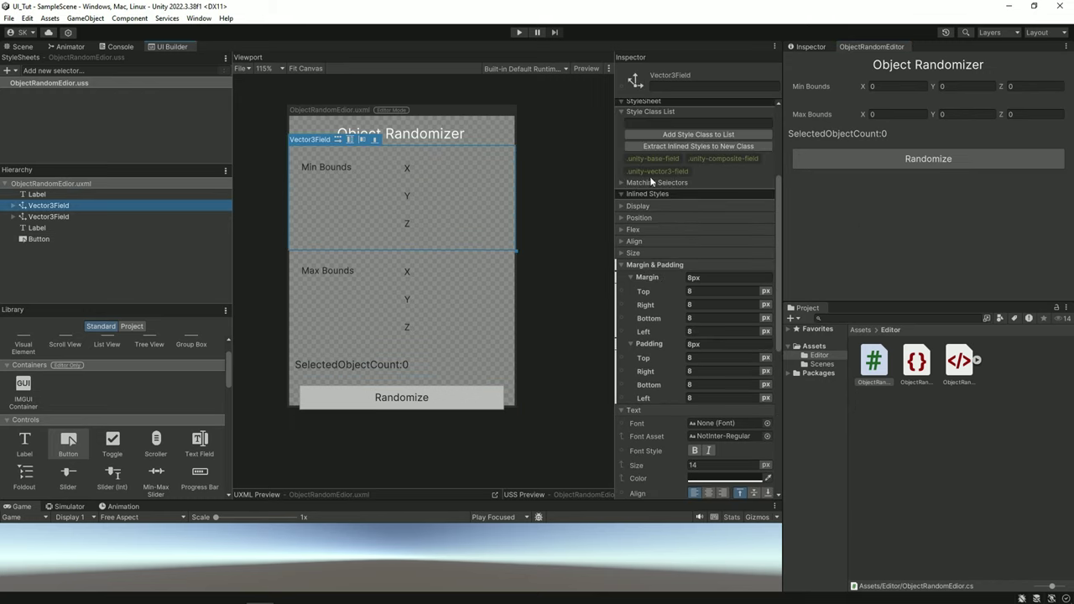
pyautogui.scroll(4, 651, 142)
pyautogui.scroll(1, 652, 117)
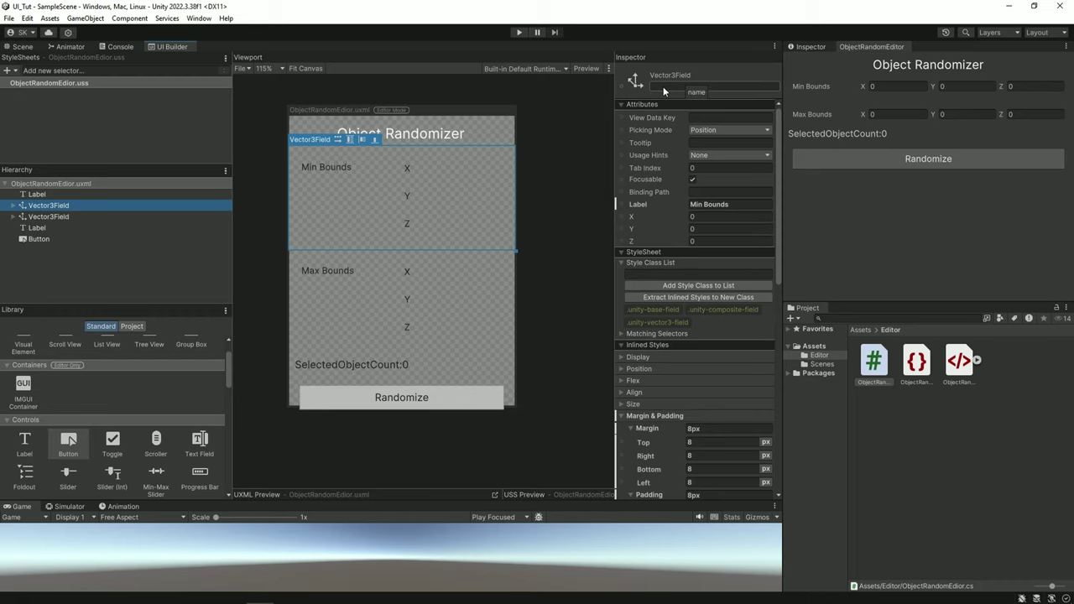
# Name the Min Bounds field 'minbound'
pyautogui.click(662, 87)
pyautogui.write('minB')
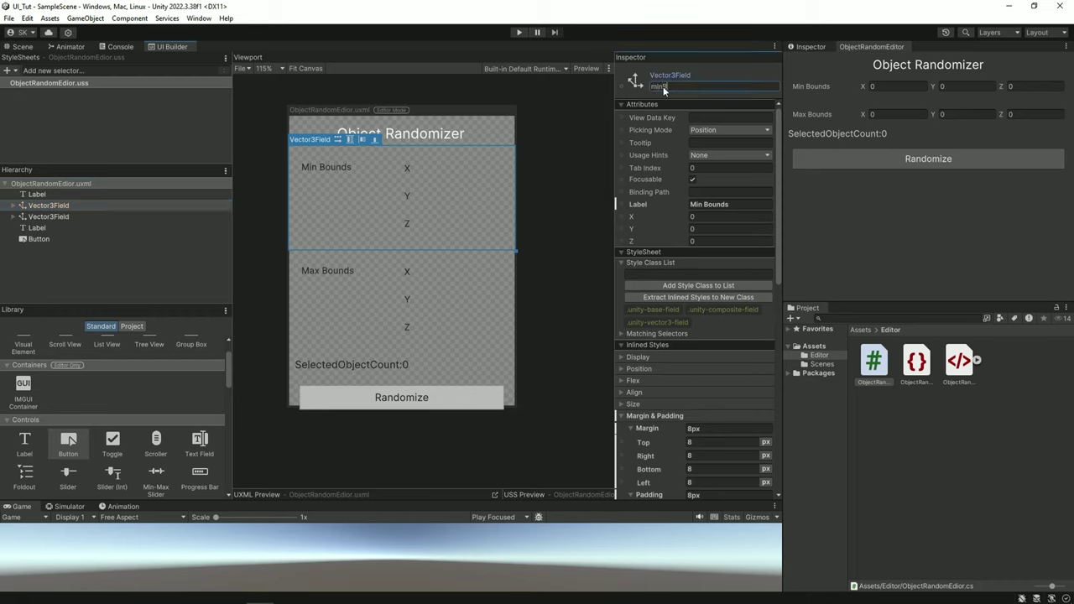
pyautogui.write('o')
pyautogui.write('und')
pyautogui.press('Return')
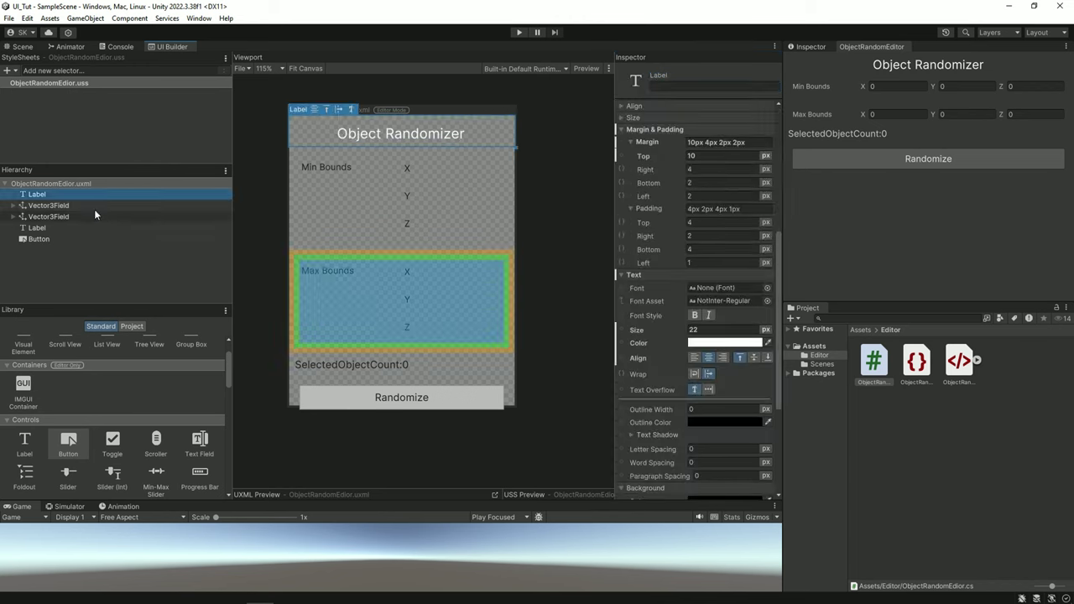
pyautogui.click(671, 87)
pyautogui.write('minbound')
pyautogui.press('Return')
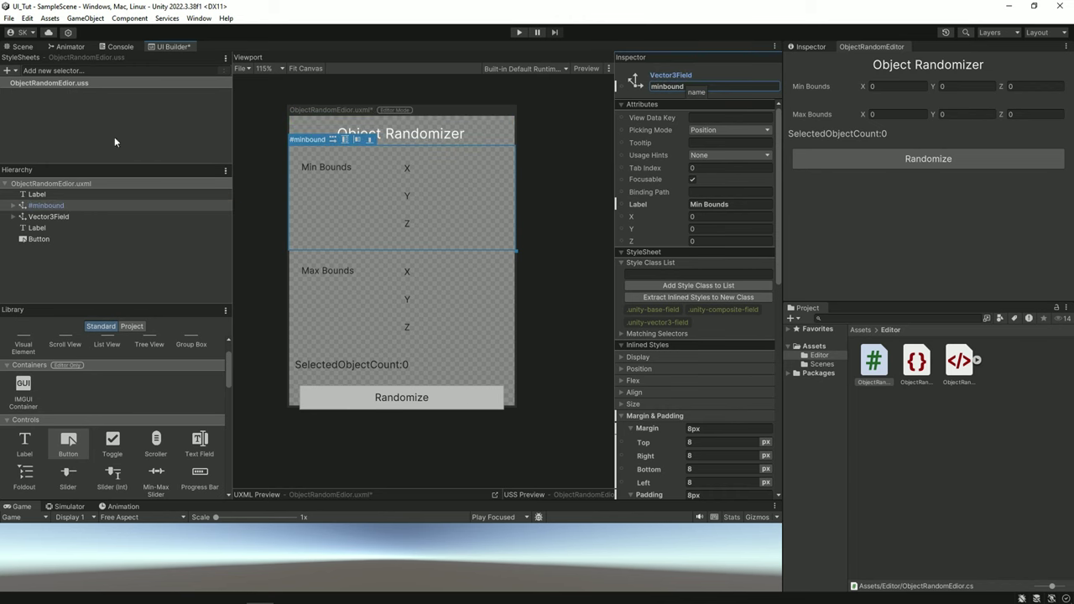
# Name the Max Bounds field 'maxbound'
pyautogui.click(86, 217)
pyautogui.click(679, 88)
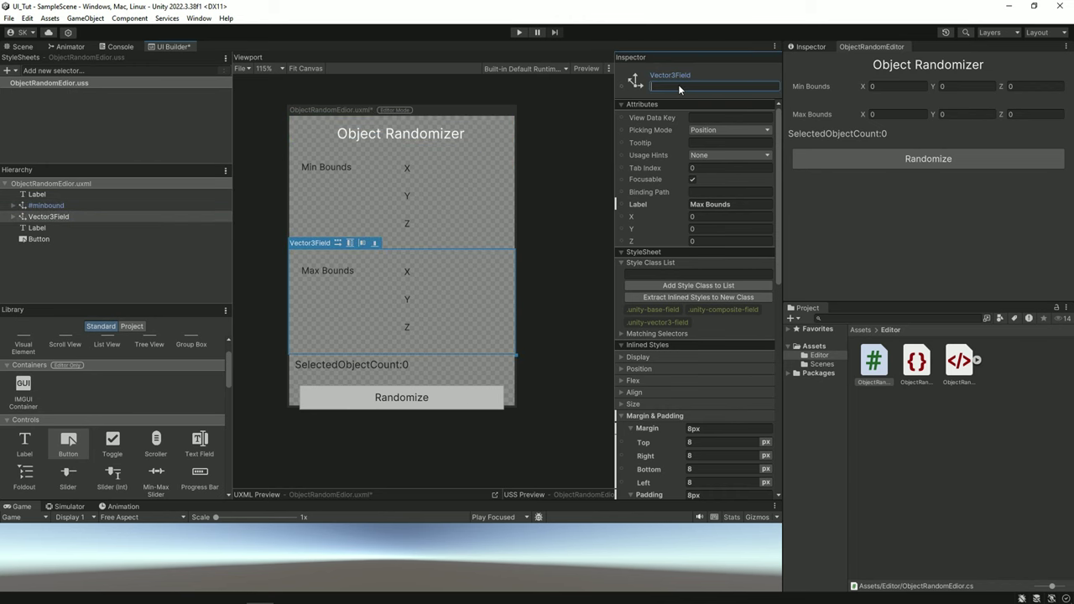
pyautogui.write('maxboun')
pyautogui.write('nd')
pyautogui.press('Return')
# Name the Randomize button 'randomizebtn'
pyautogui.click(50, 238)
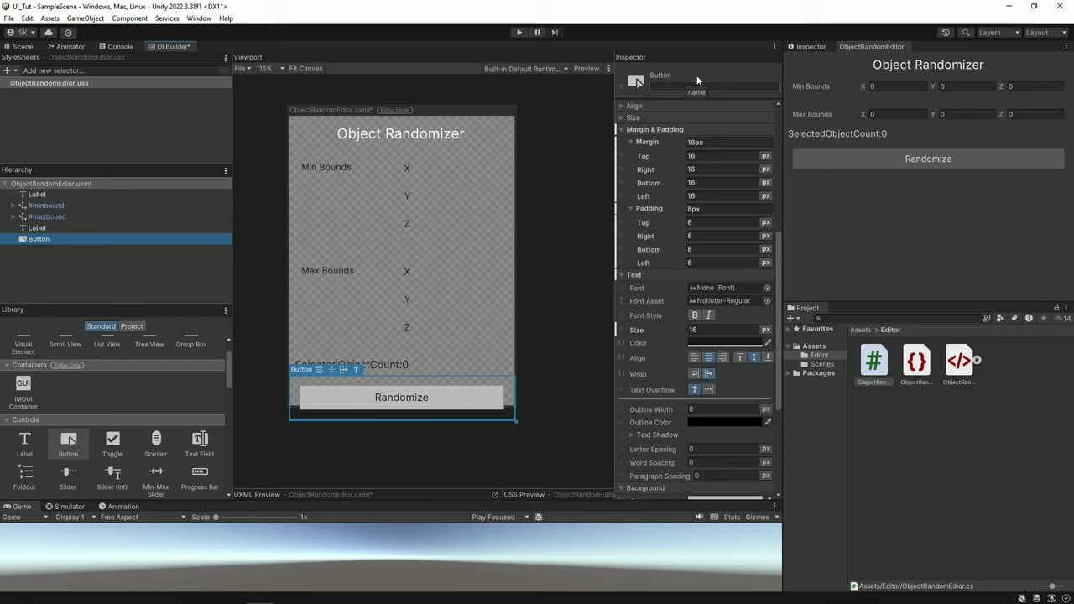
pyautogui.click(664, 86)
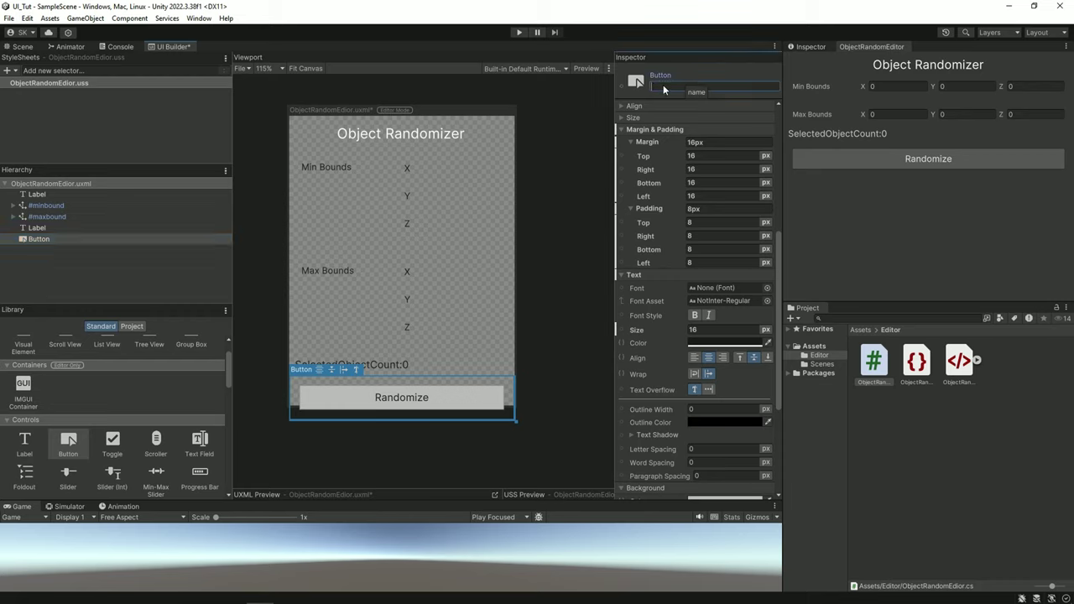
pyautogui.write('rand')
pyautogui.write('omiz')
pyautogui.write('ebtn')
pyautogui.press('Return')
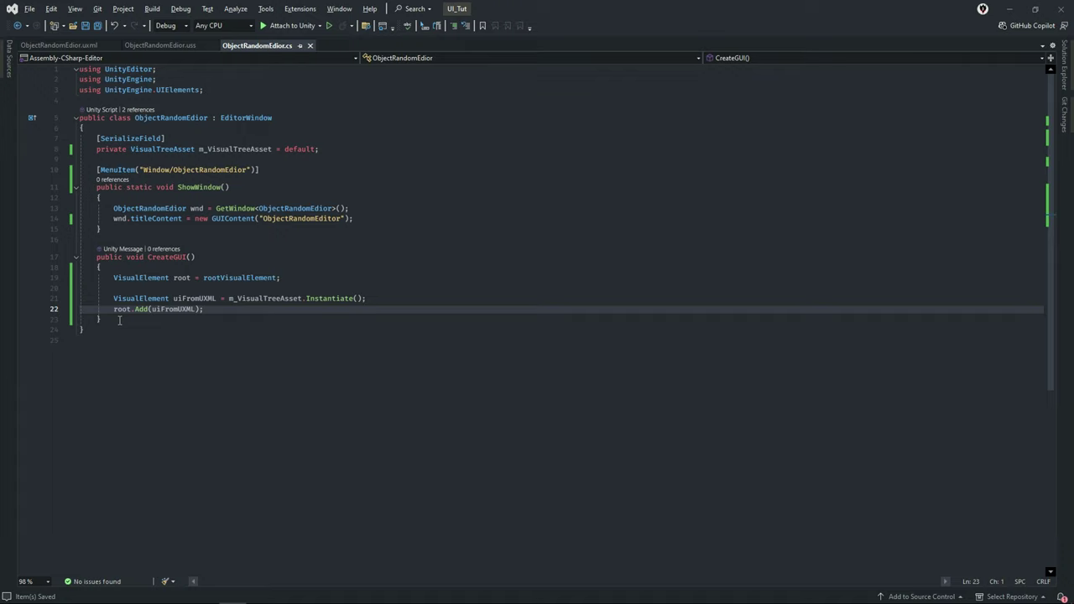
# On a new line after root.Add, declare a Vector3Field named minboundField assigned from uiFromUXML
pyautogui.press('Return')
pyautogui.press('Return')
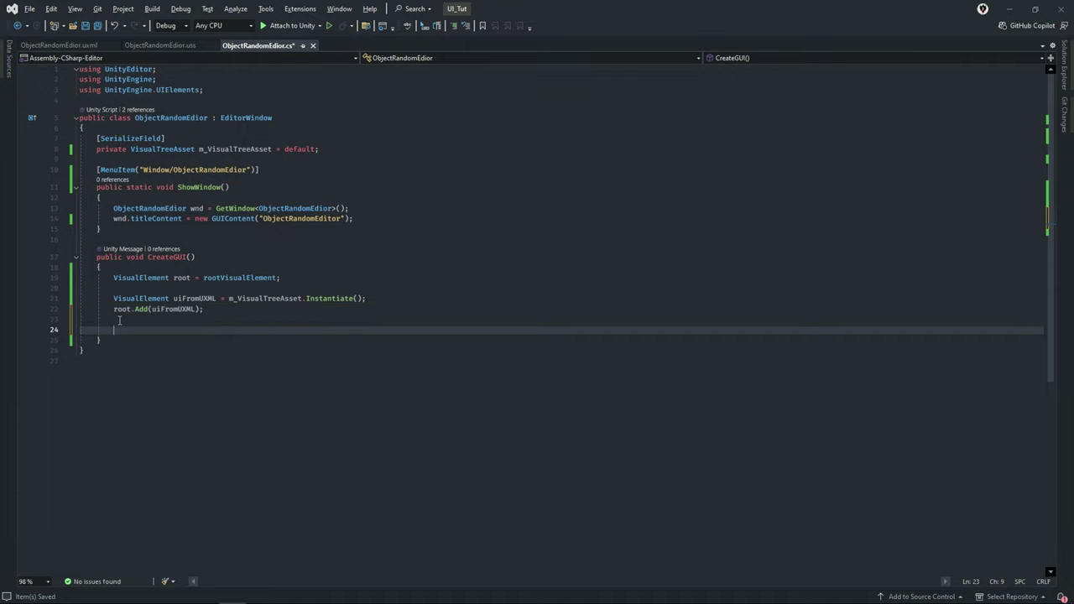
pyautogui.write('vec3')
pyautogui.press('Tab')
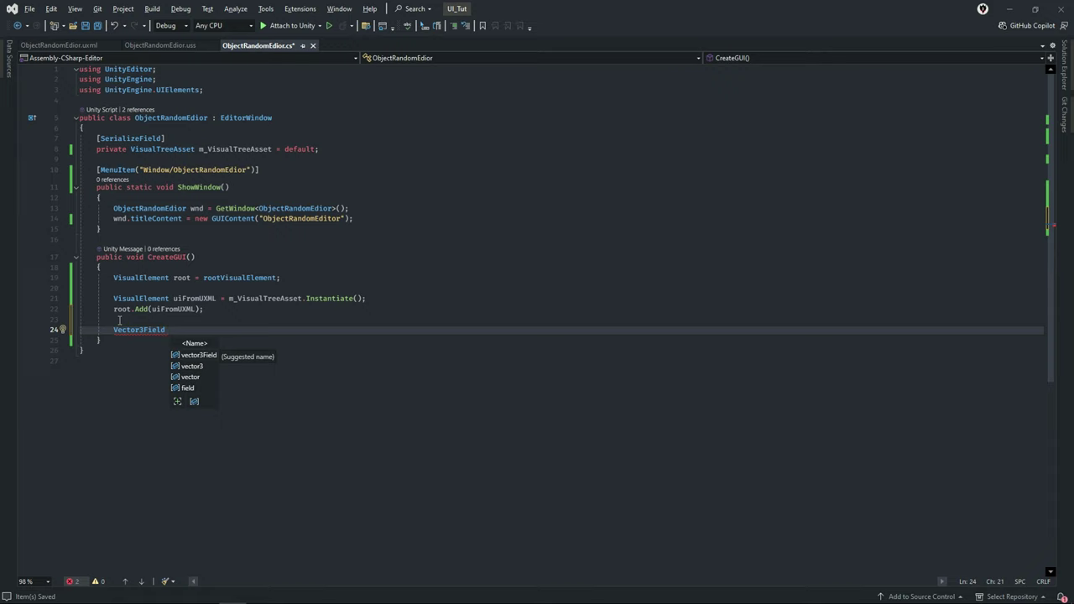
pyautogui.write('M')
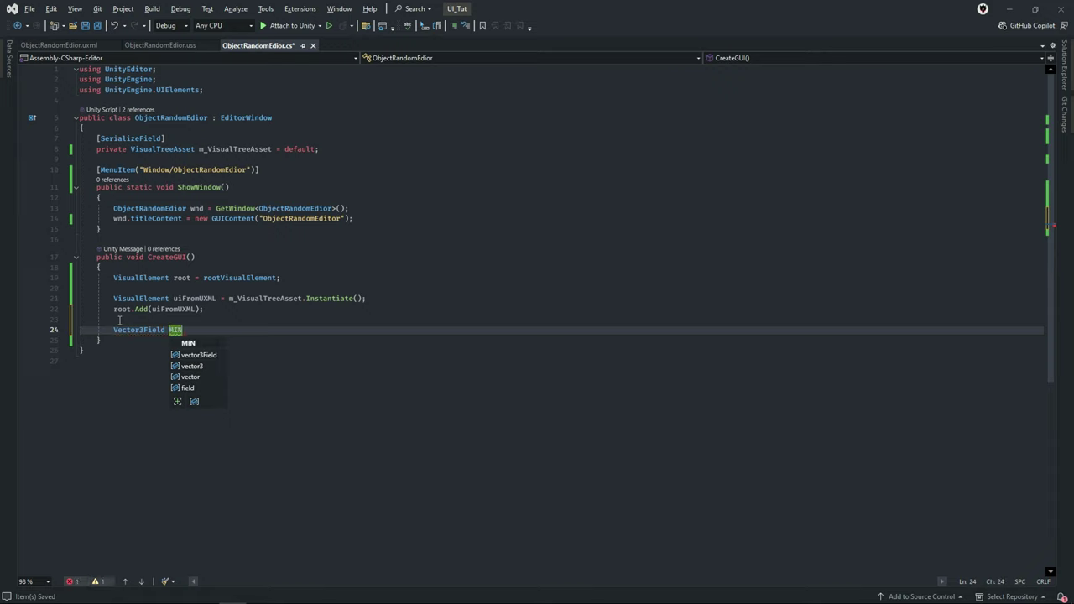
pyautogui.press('BackSpace')
pyautogui.write('minbou')
pyautogui.write('ndFiel')
pyautogui.write('d = ')
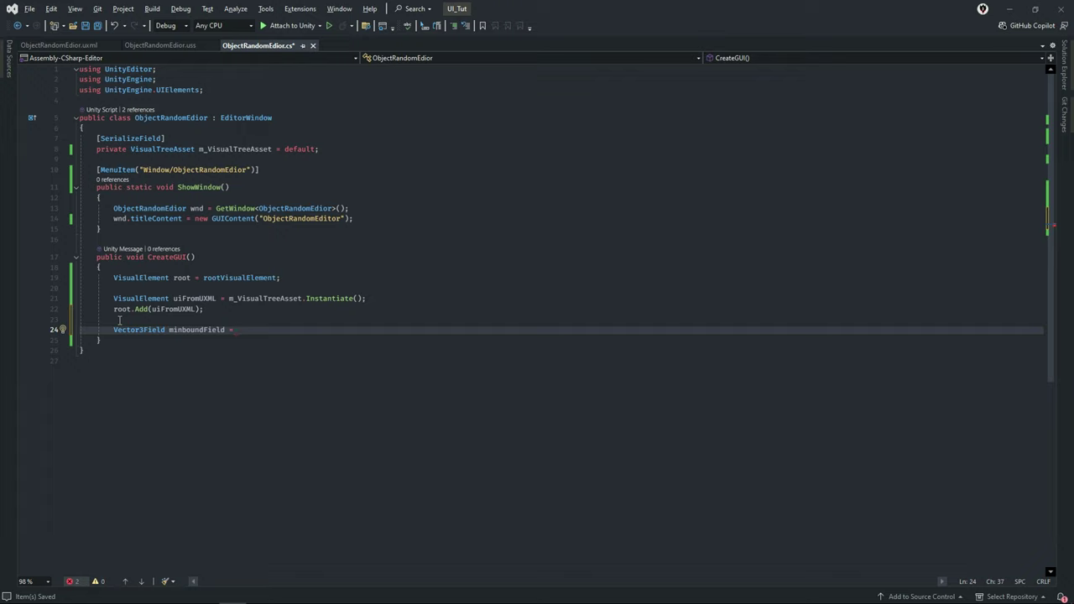
pyautogui.write('u')
pyautogui.press('Tab')
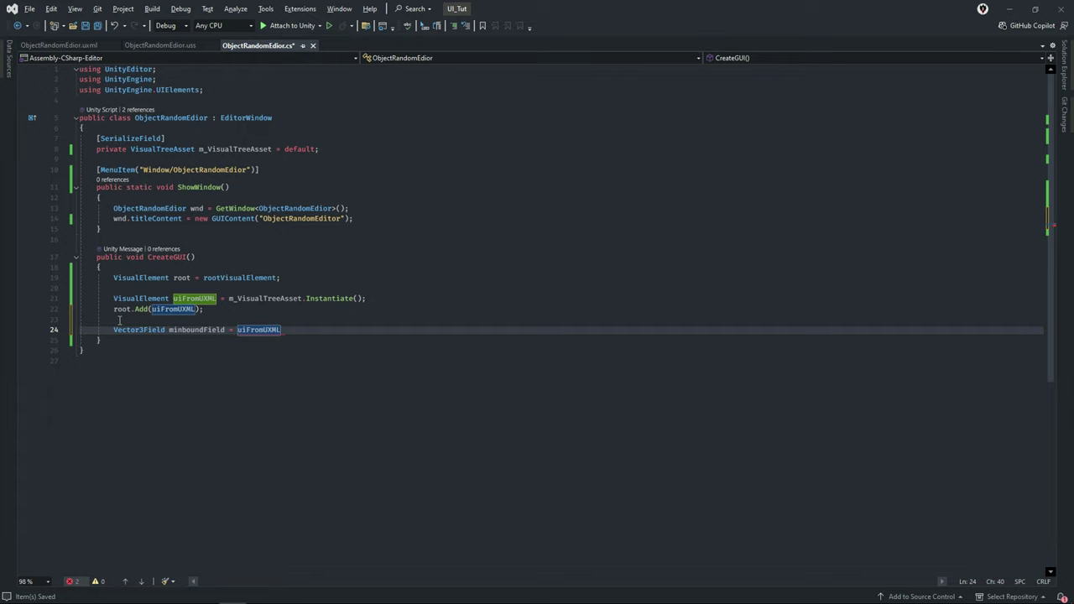
# Continue the line with the lookup .Q<Vector3Field>(name:"minbound" for the Min Bounds field
pyautogui.write('.')
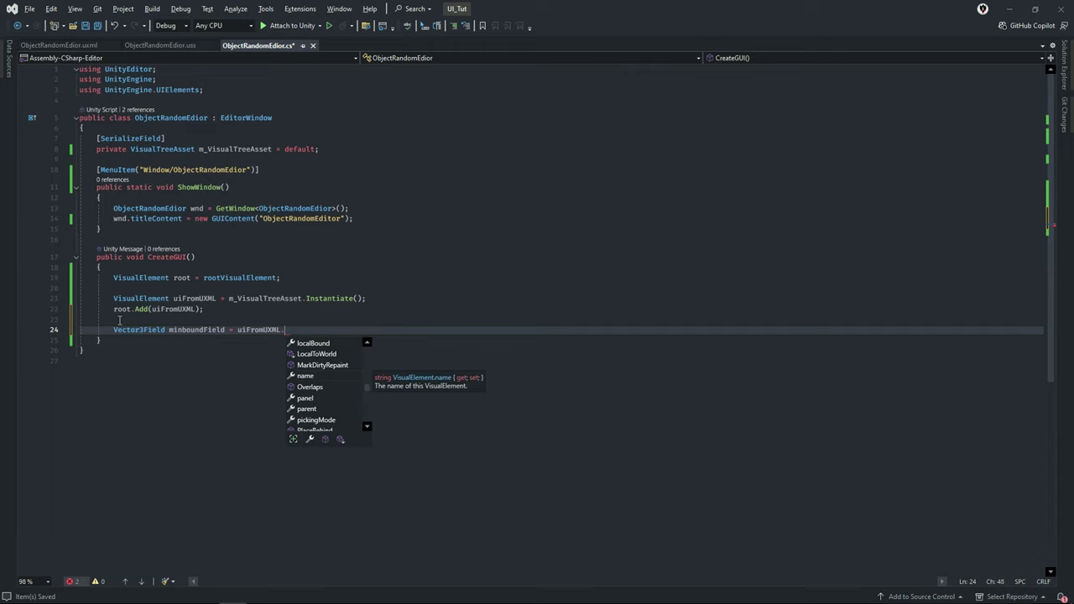
pyautogui.write('Qu')
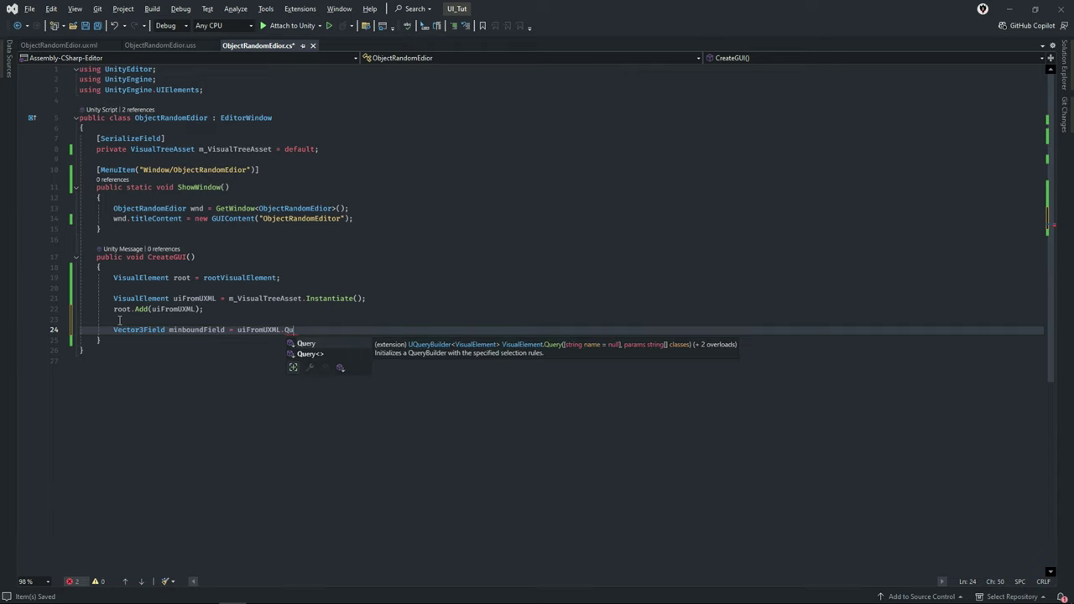
pyautogui.press('Down')
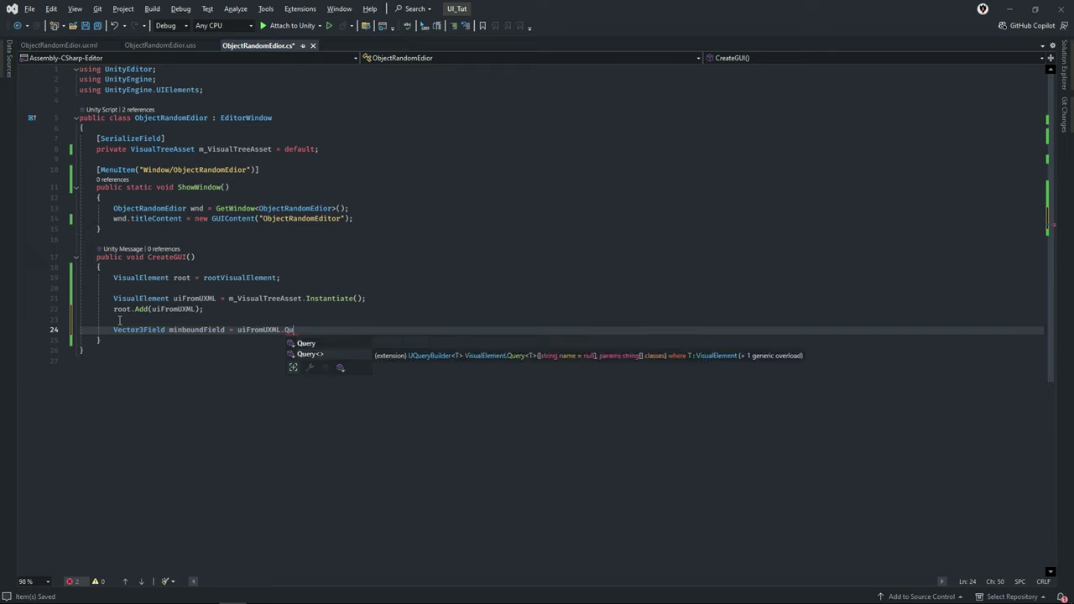
pyautogui.press('BackSpace')
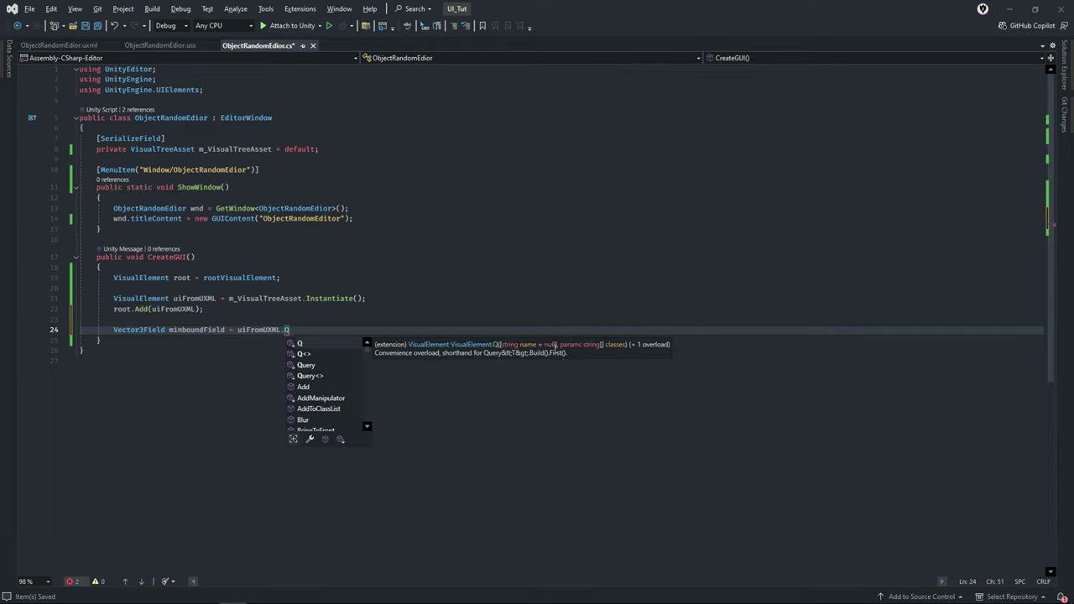
pyautogui.press('Down')
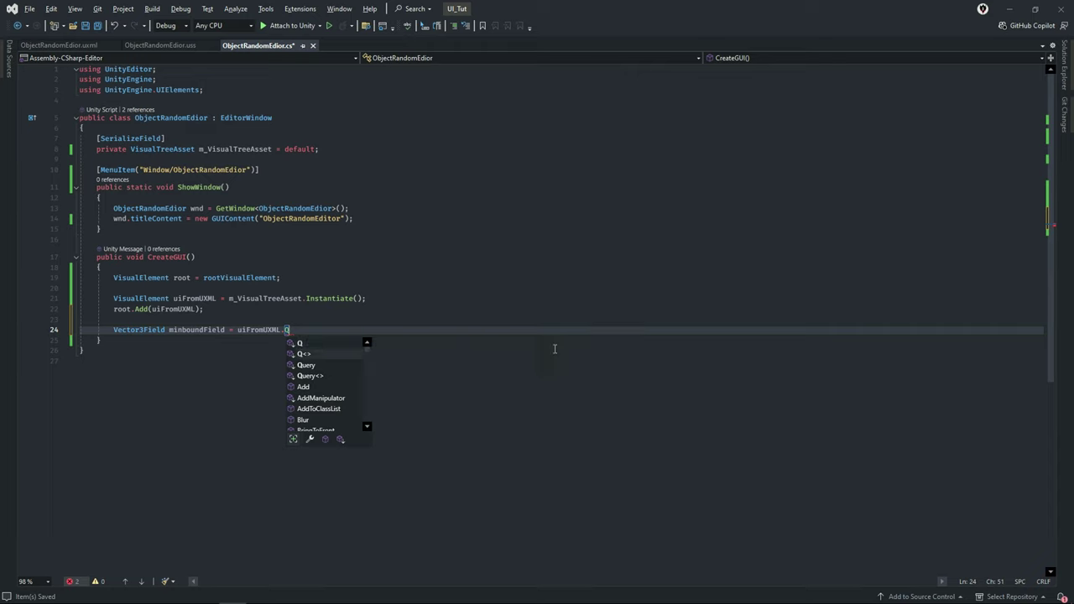
pyautogui.press('Down')
pyautogui.press('Down')
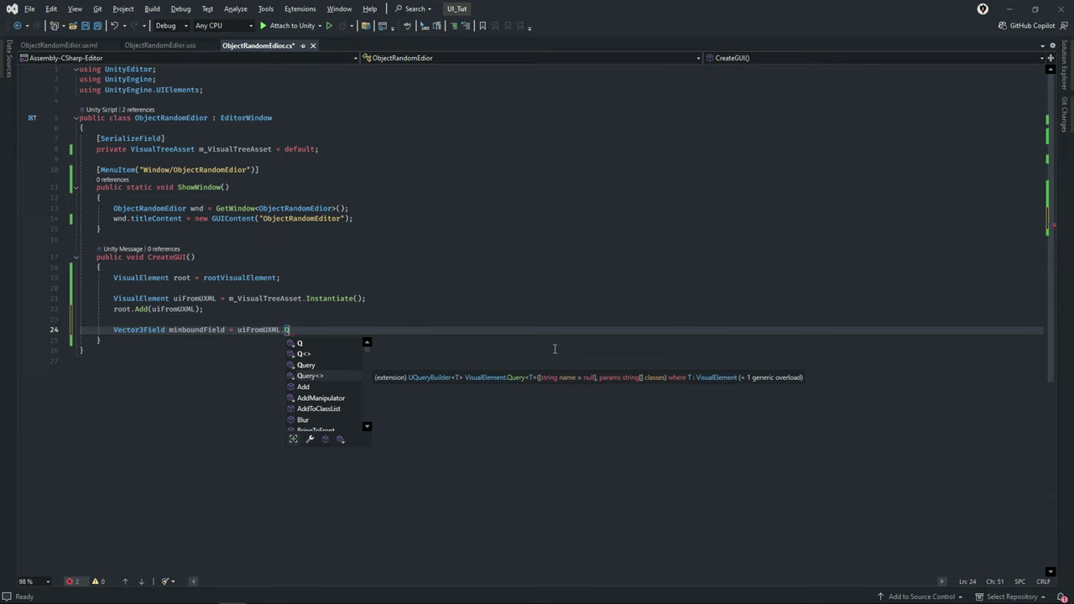
pyautogui.press('Up')
pyautogui.press('Up')
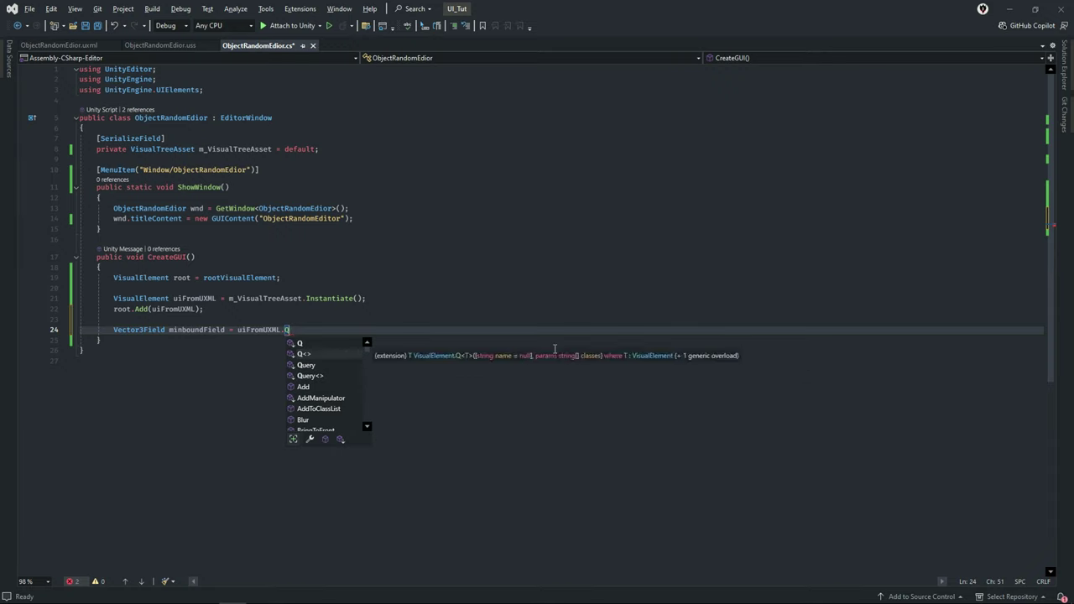
pyautogui.press('Tab')
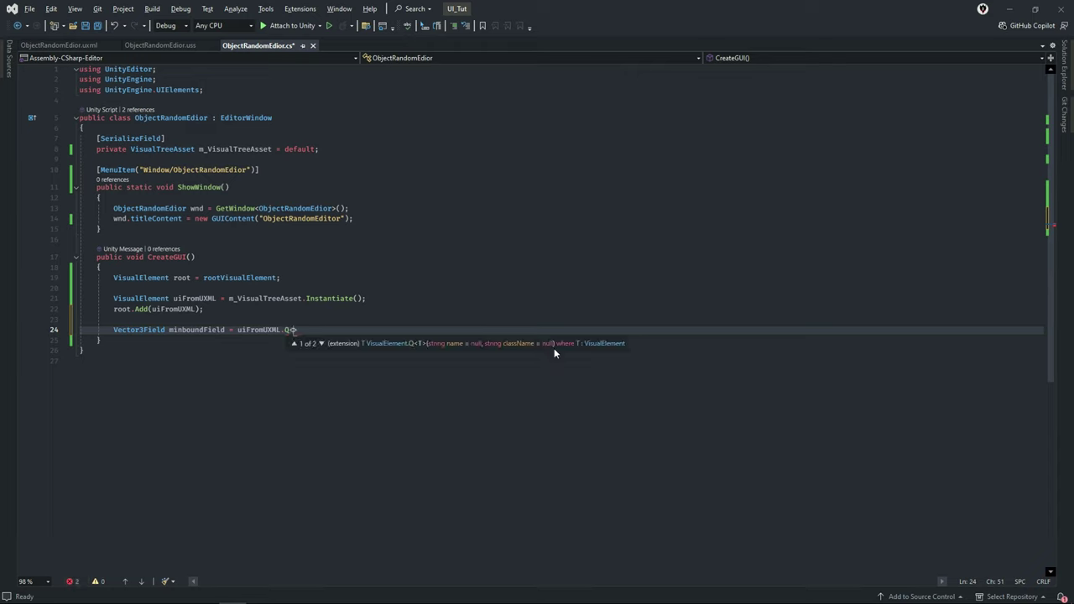
pyautogui.write('Vect')
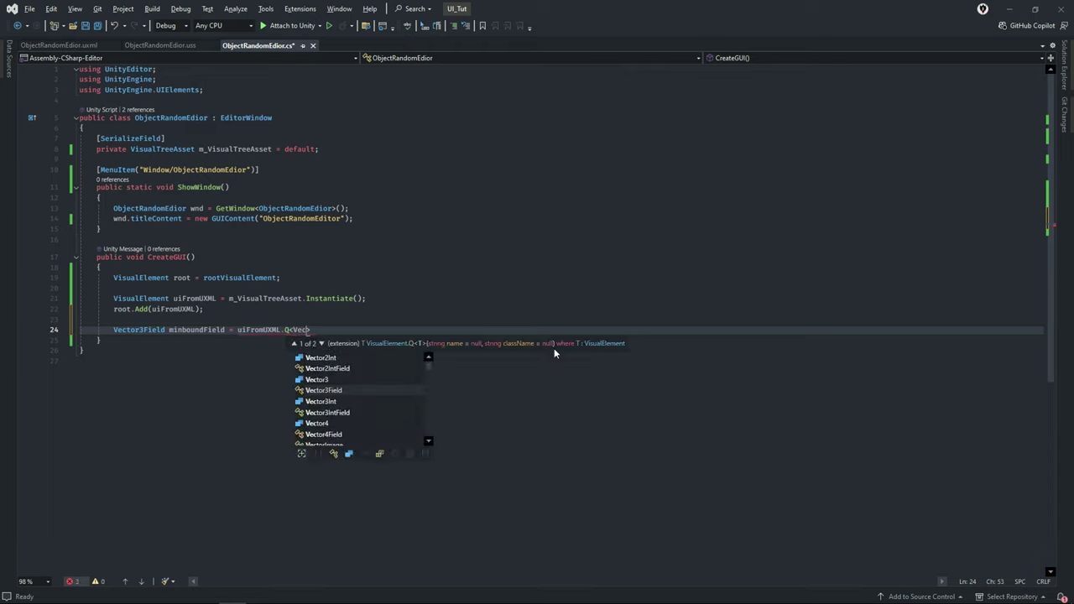
pyautogui.press('Tab')
pyautogui.write('(')
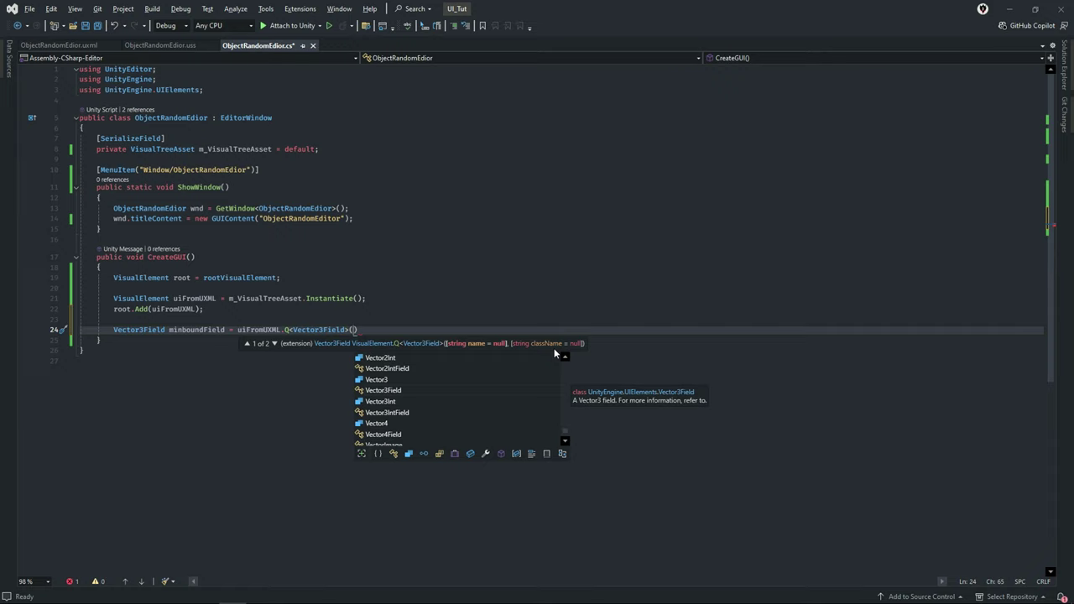
pyautogui.write('name:')
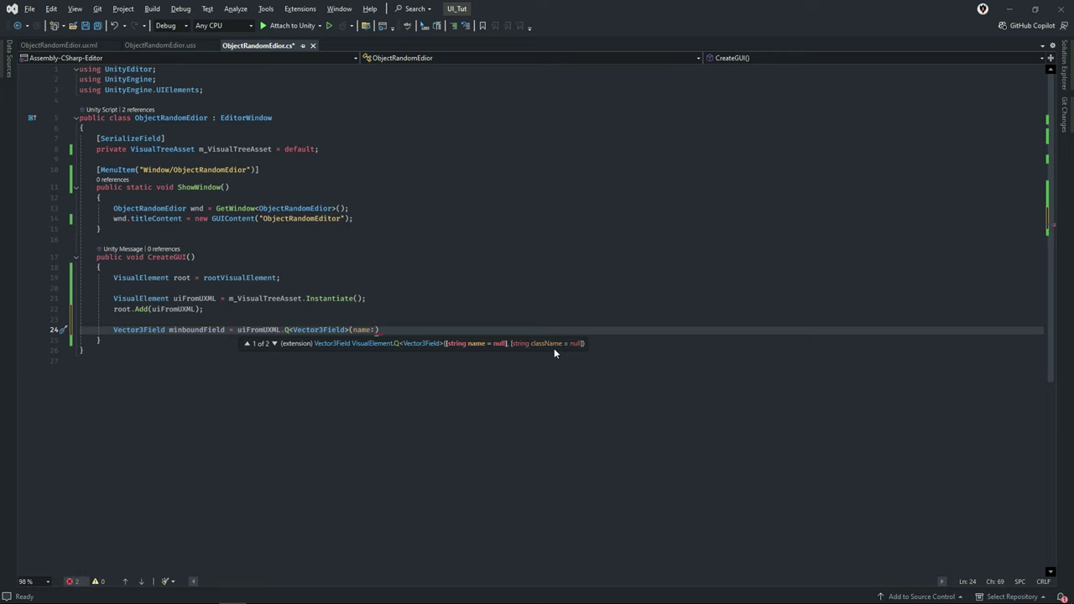
pyautogui.write('"')
pyautogui.write('minbound')
pyautogui.hotkey('alt', 'Tab')
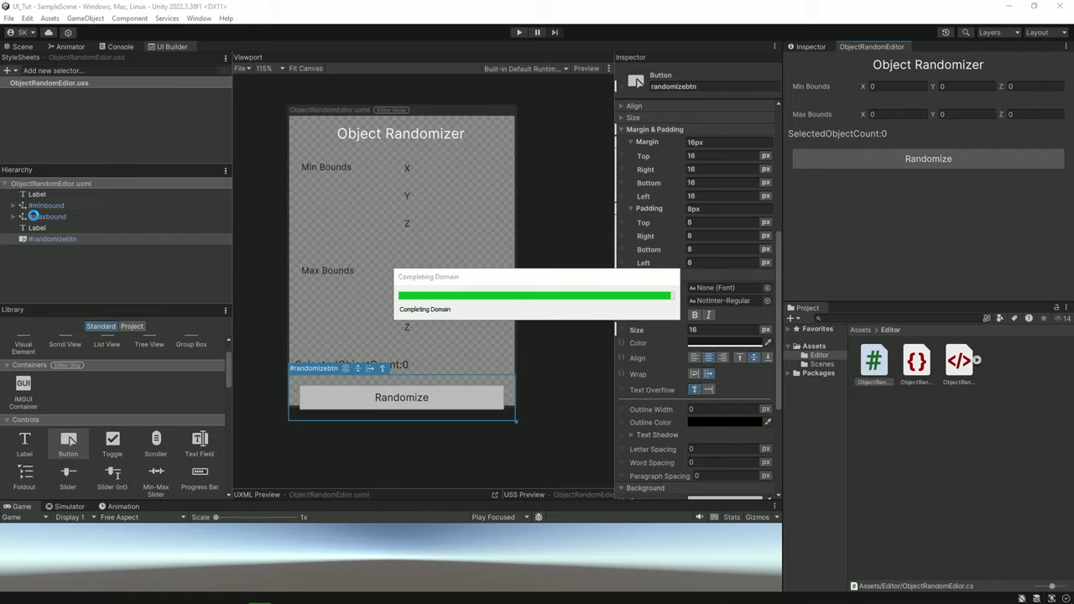
pyautogui.hotkey('alt', 'Tab')
pyautogui.hotkey('alt', 'Tab')
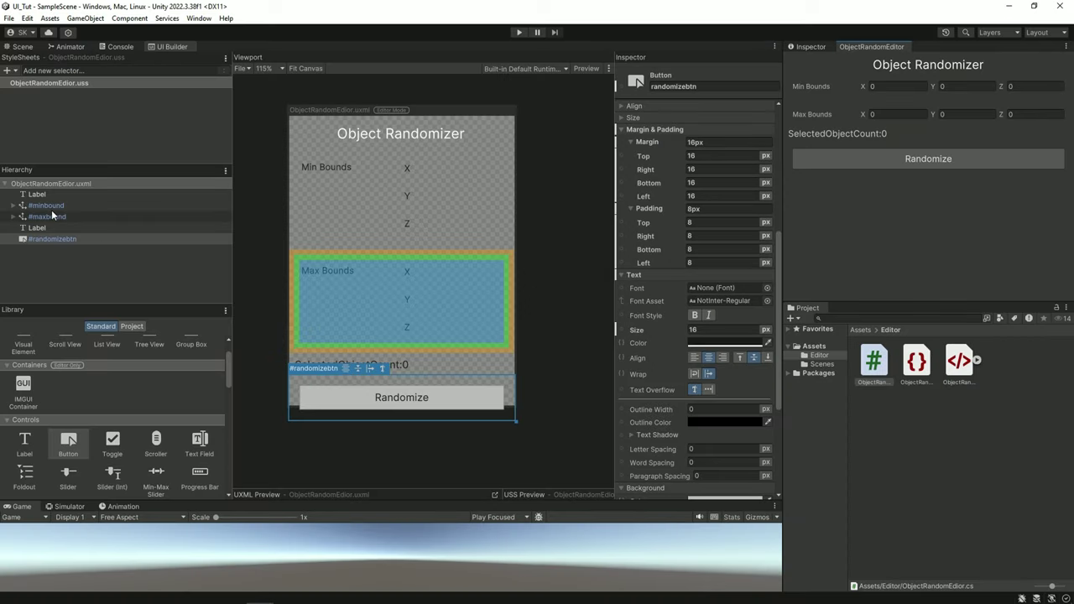
pyautogui.click(49, 207)
pyautogui.click(668, 87)
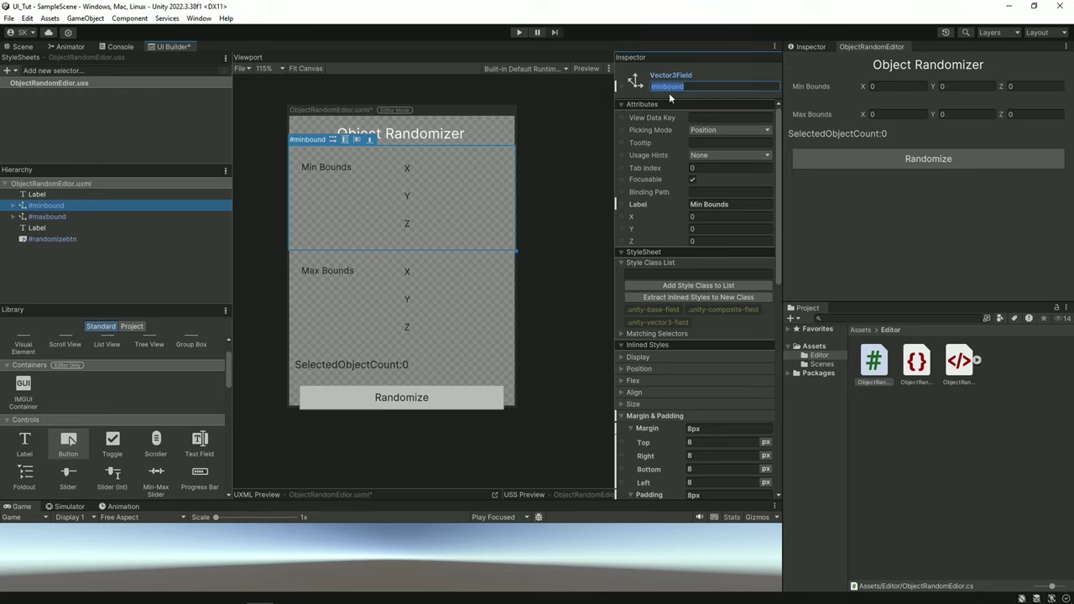
pyautogui.hotkey('alt', 'Tab')
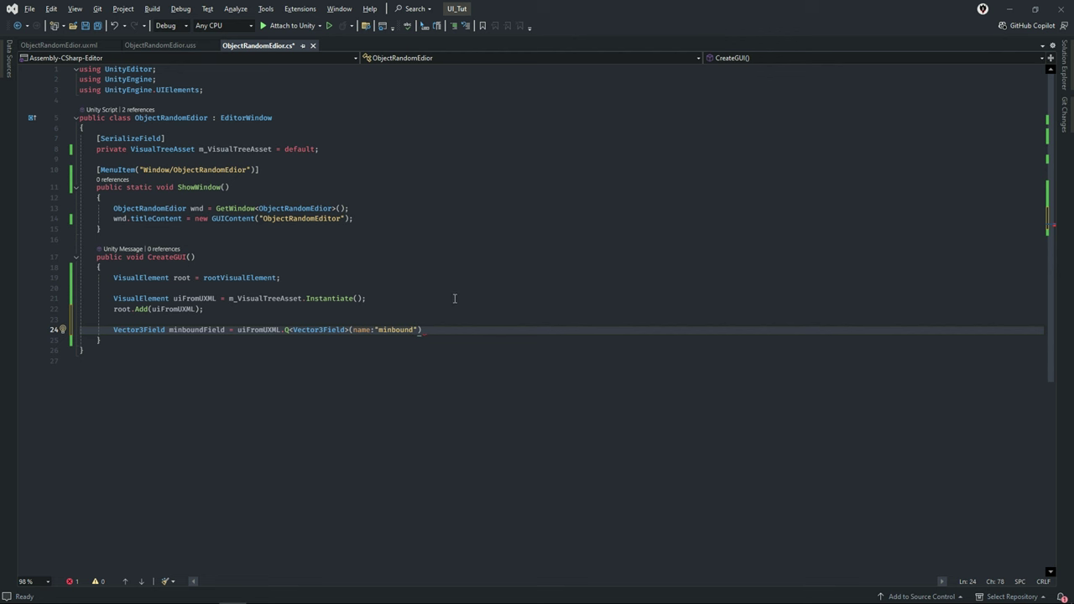
# Finish the minbound line, add maxboundField = uiFromUXML.Q<Vector3Field>(name:"maxbound"), and save
pyautogui.press('Left')
pyautogui.press('End')
pyautogui.write(';')
pyautogui.press('Return')
pyautogui.write('V')
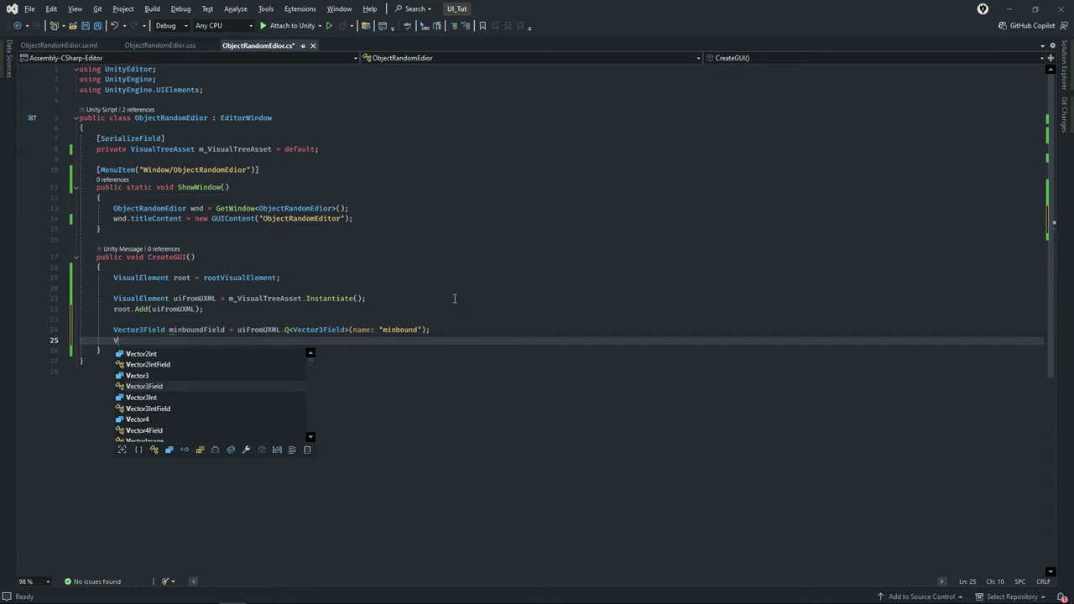
pyautogui.press('Tab')
pyautogui.write('max')
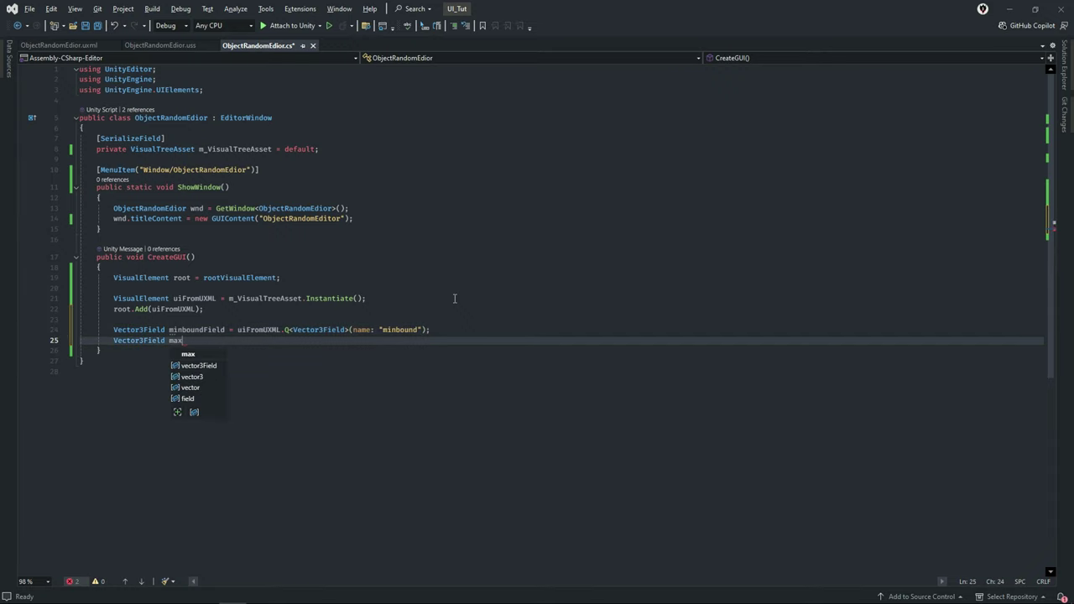
pyautogui.write('boundField = ui')
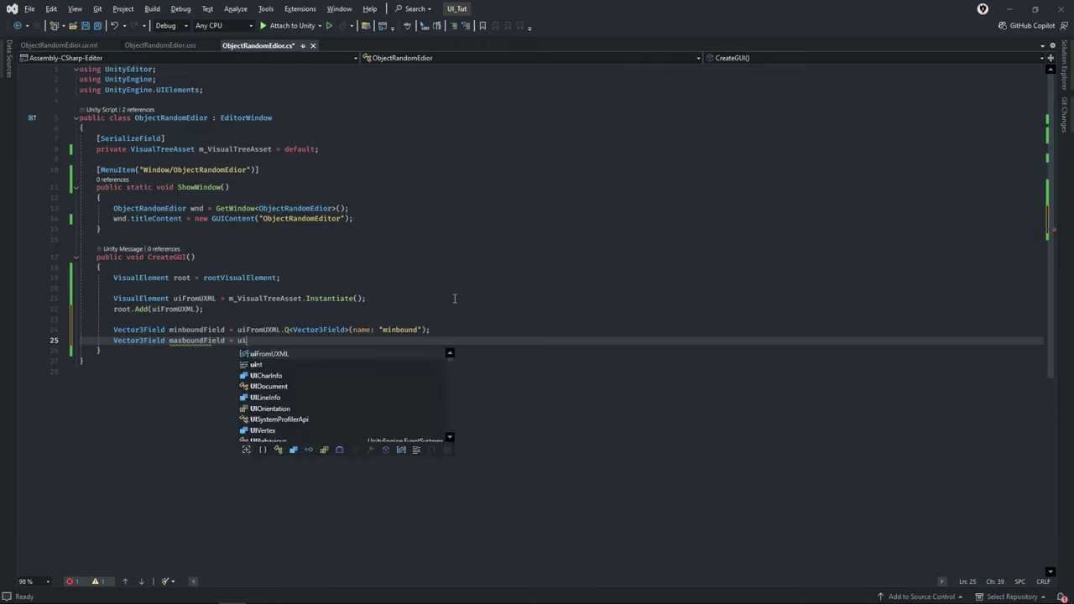
pyautogui.press('Tab')
pyautogui.write('.Q<Ve')
pyautogui.press('Tab')
pyautogui.write('>(')
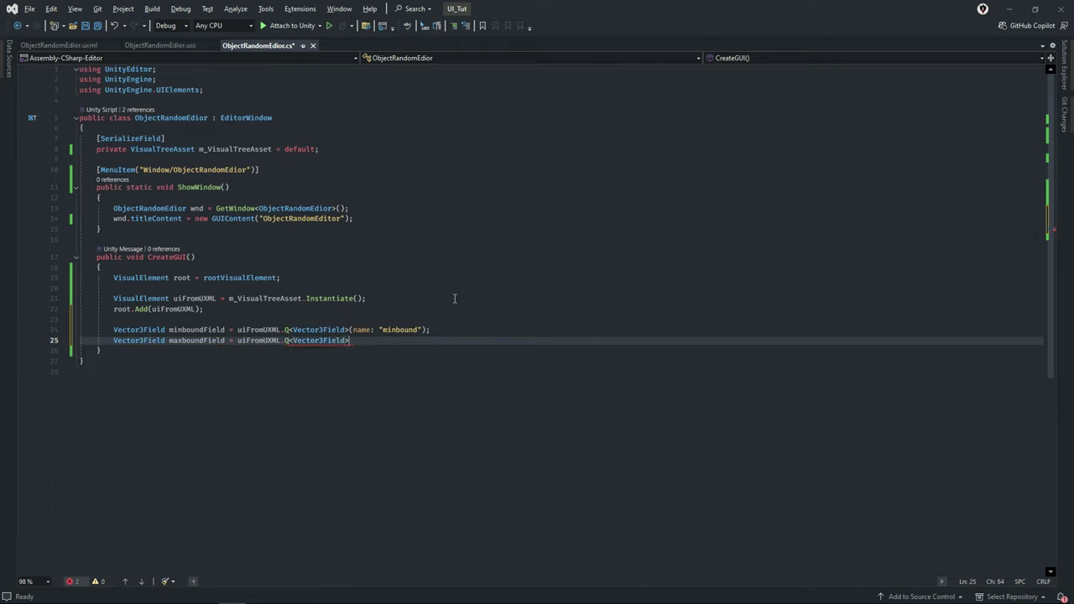
pyautogui.write('n')
pyautogui.press('Tab')
pyautogui.write('"minbound')
pyautogui.press('Left')
pyautogui.press('Left')
pyautogui.press('Left')
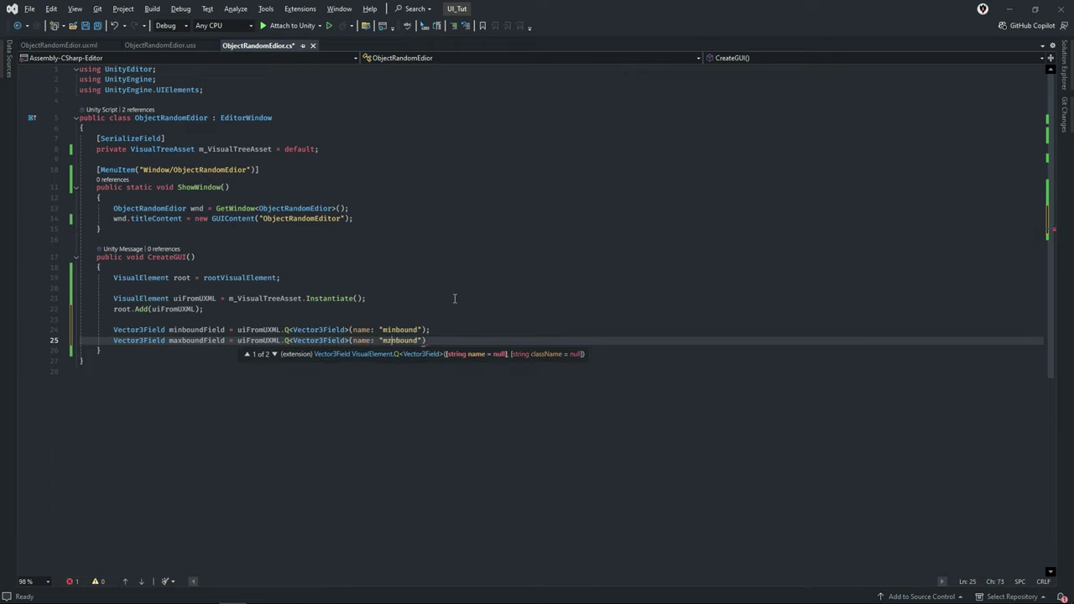
pyautogui.press('BackSpace')
pyautogui.write('a')
pyautogui.write(');')
pyautogui.hotkey('ctrl', 's')
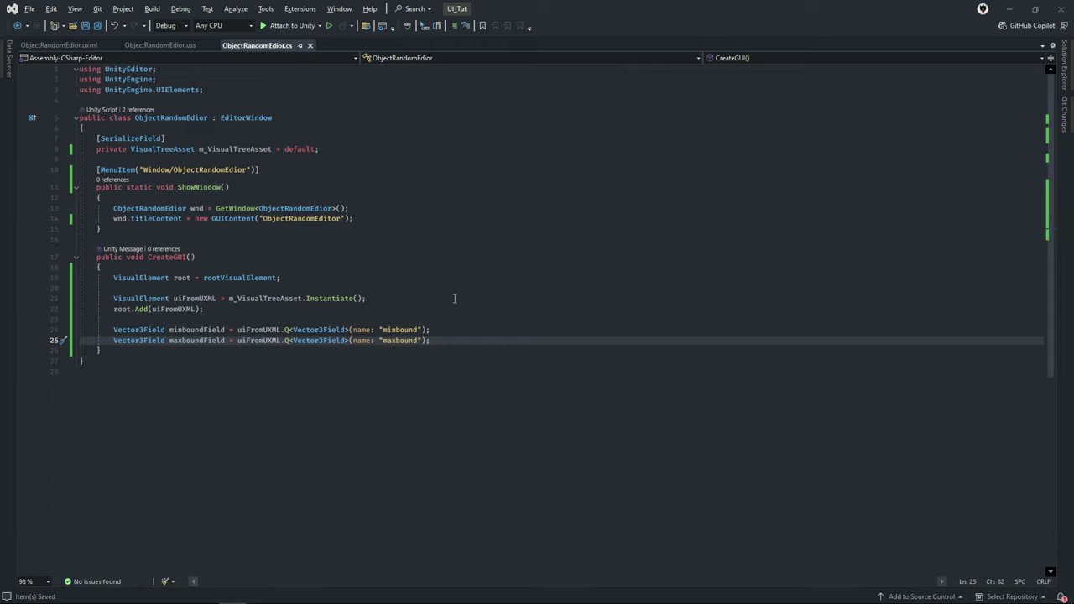
# Add minboundField.RegisterCallback<ChangeEvent<Vector3>> with an empty lambda () => { }
pyautogui.press('Return')
pyautogui.press('Return')
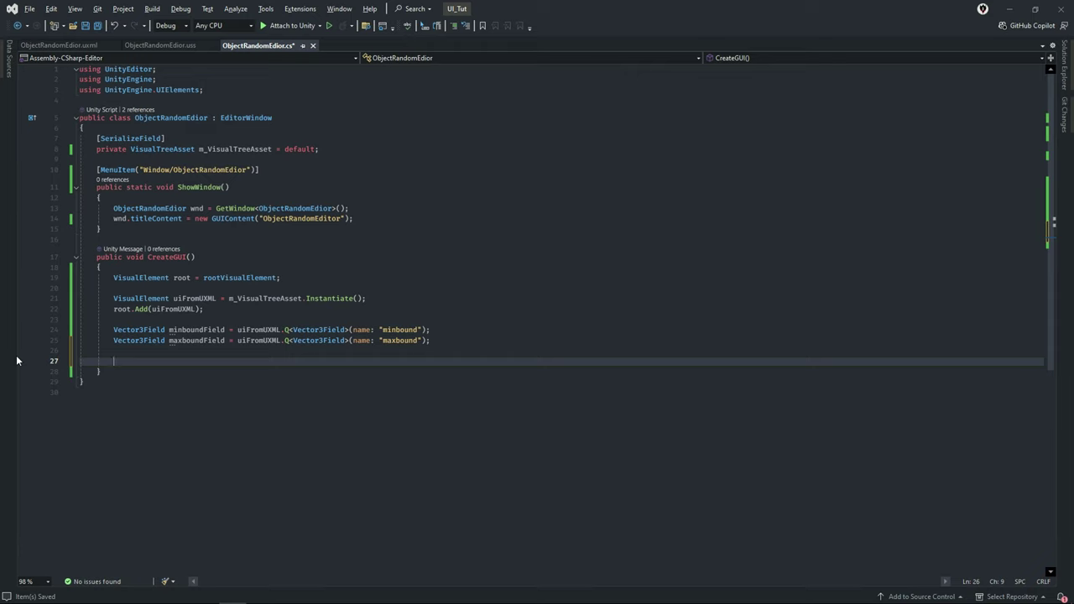
pyautogui.write('min')
pyautogui.press('Tab')
pyautogui.write('.R')
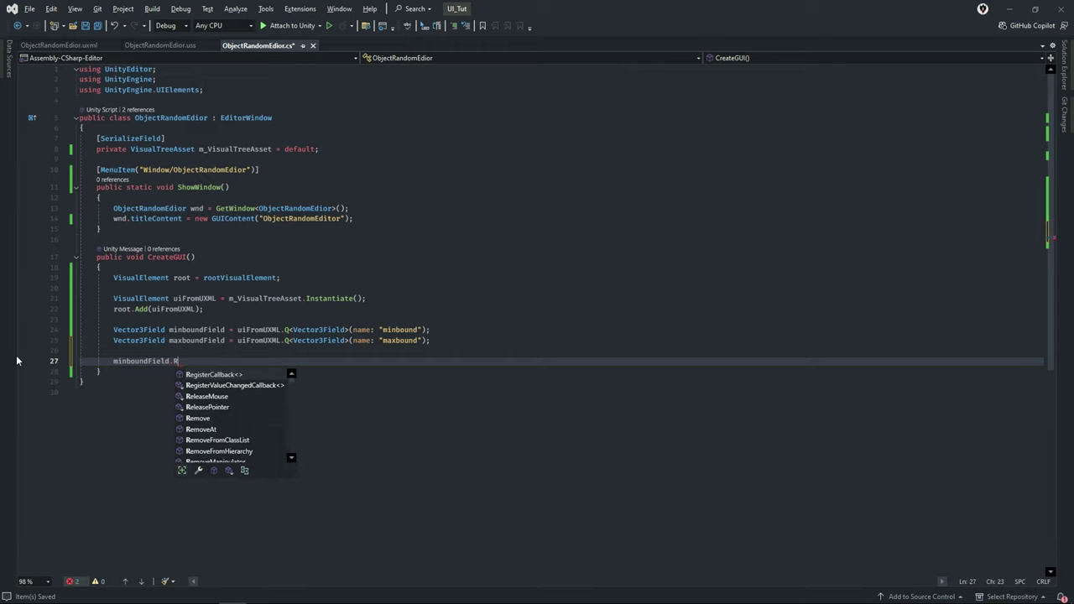
pyautogui.write('e')
pyautogui.press('Tab')
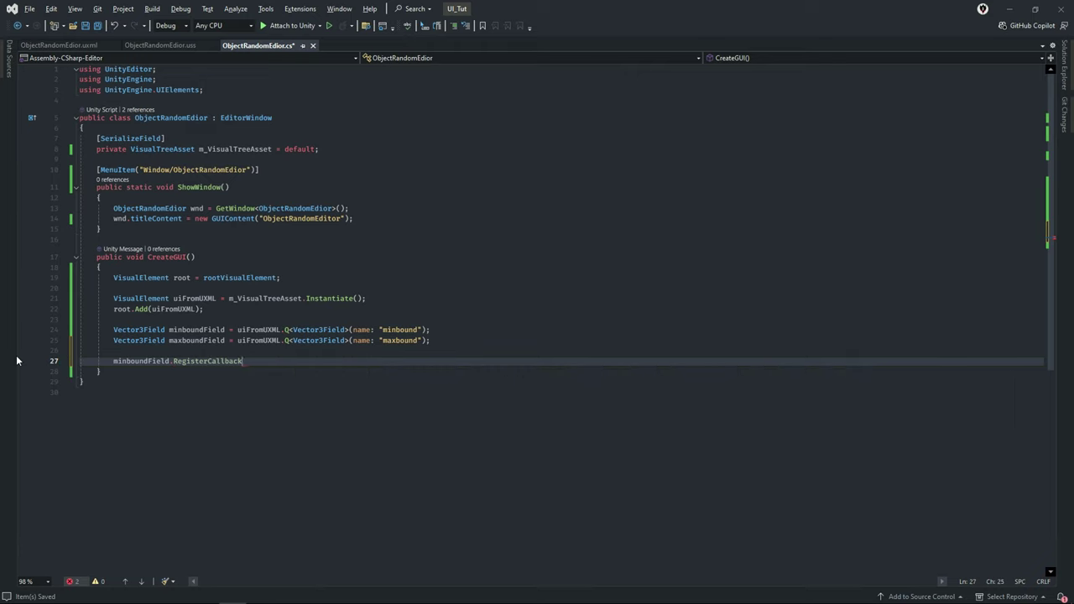
pyautogui.hotkey('ctrl', 'z')
pyautogui.press('BackSpace')
pyautogui.press('BackSpace')
pyautogui.press('BackSpace')
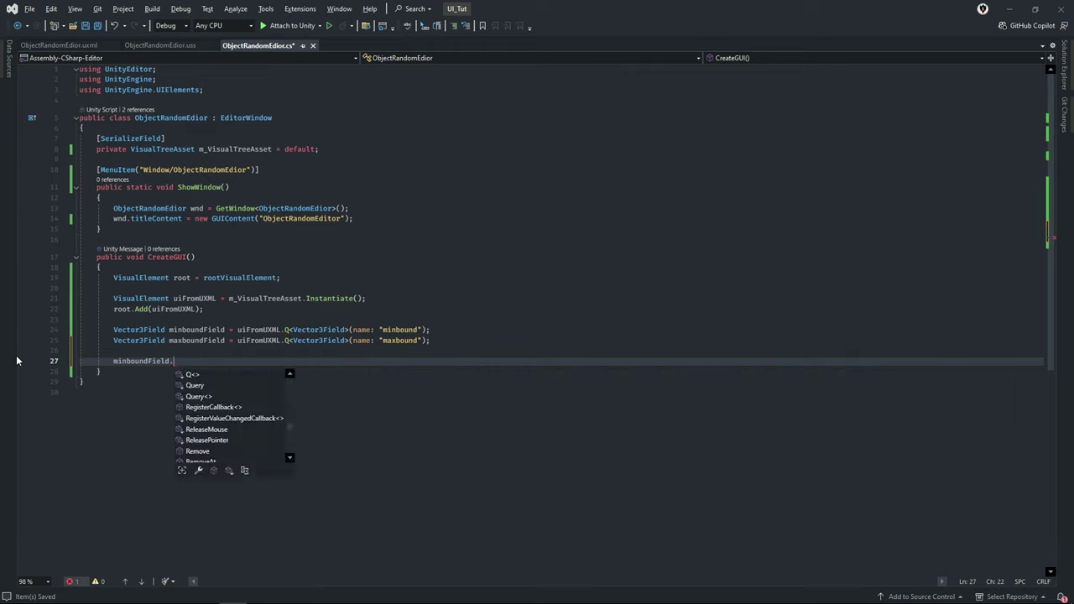
pyautogui.write('.R')
pyautogui.press('Down')
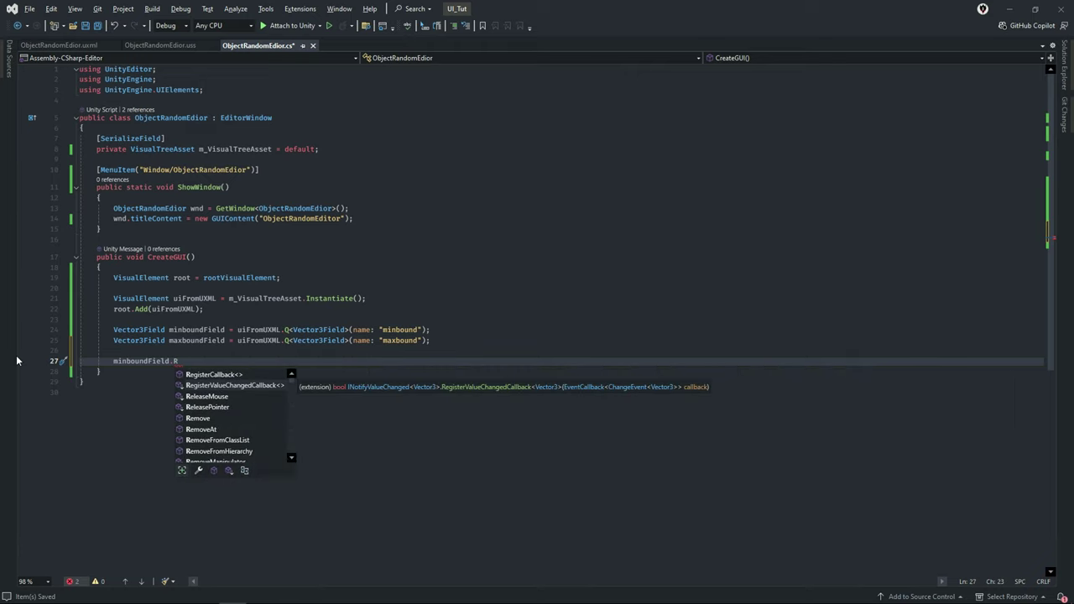
pyautogui.press('Up')
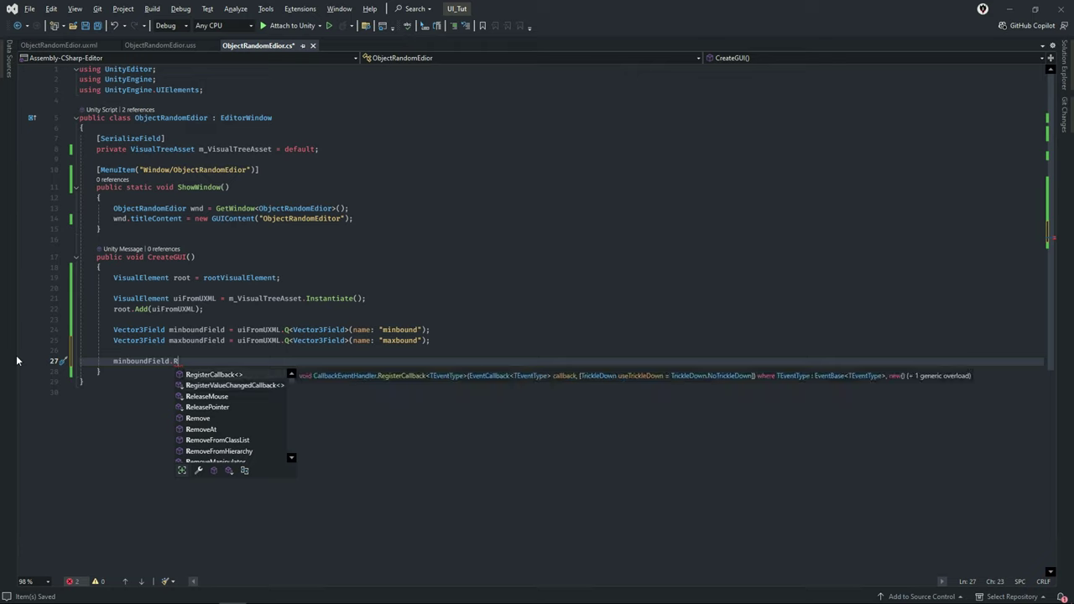
pyautogui.press('Tab')
pyautogui.write('<')
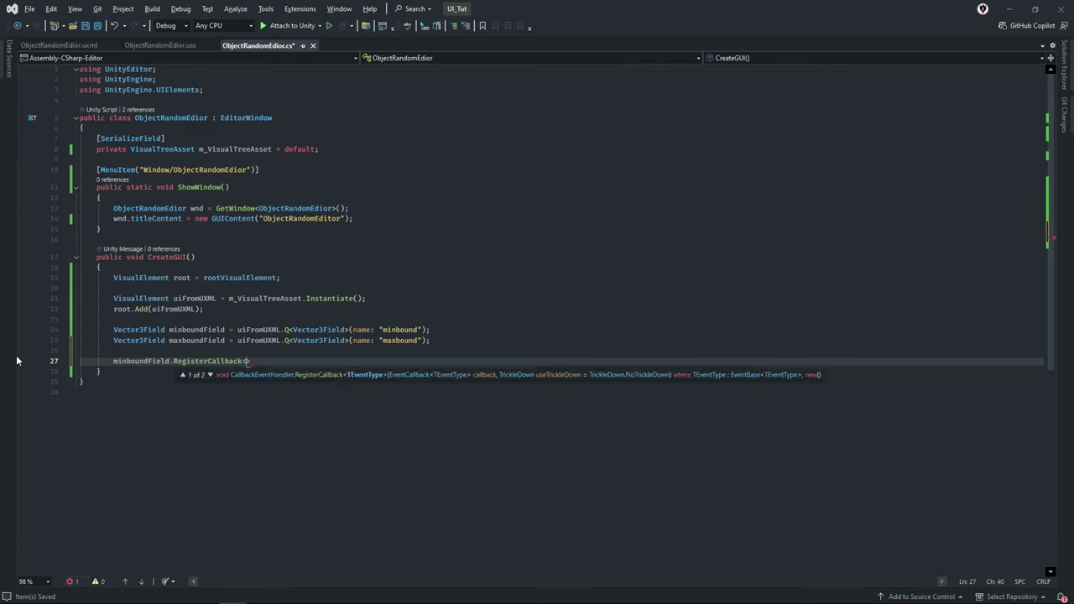
pyautogui.write('C')
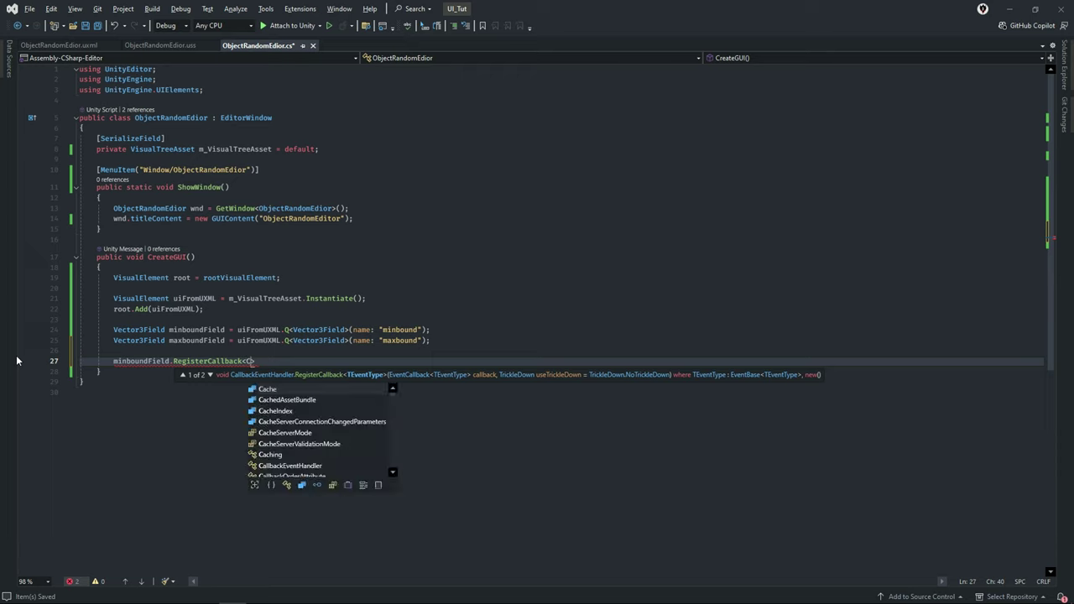
pyautogui.write('ha')
pyautogui.press('Down')
pyautogui.press('Down')
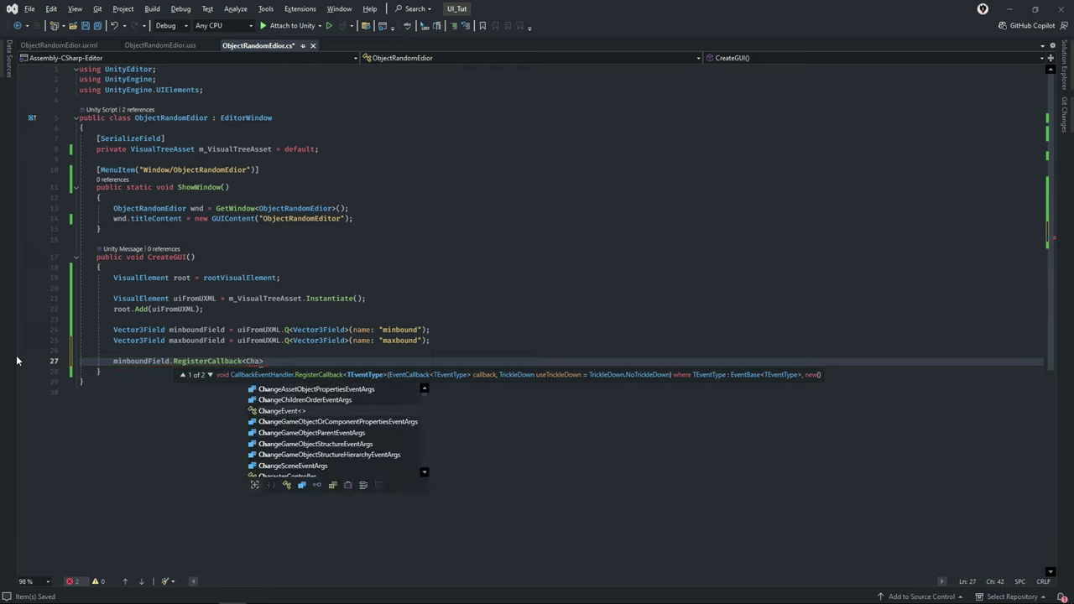
pyautogui.press('Tab')
pyautogui.write('V')
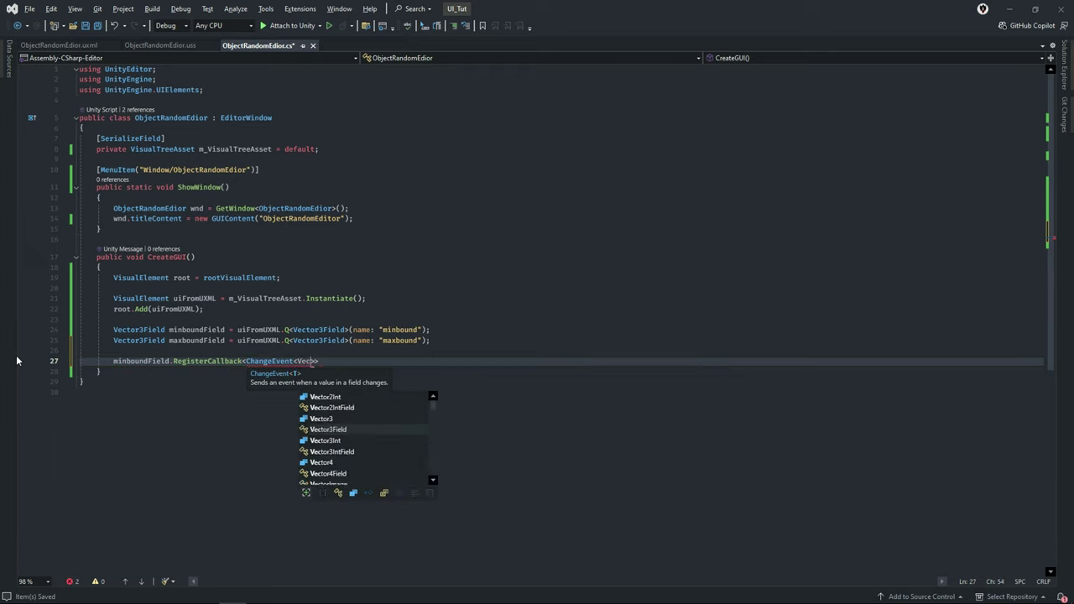
pyautogui.press('Down')
pyautogui.press('Tab')
pyautogui.press('End')
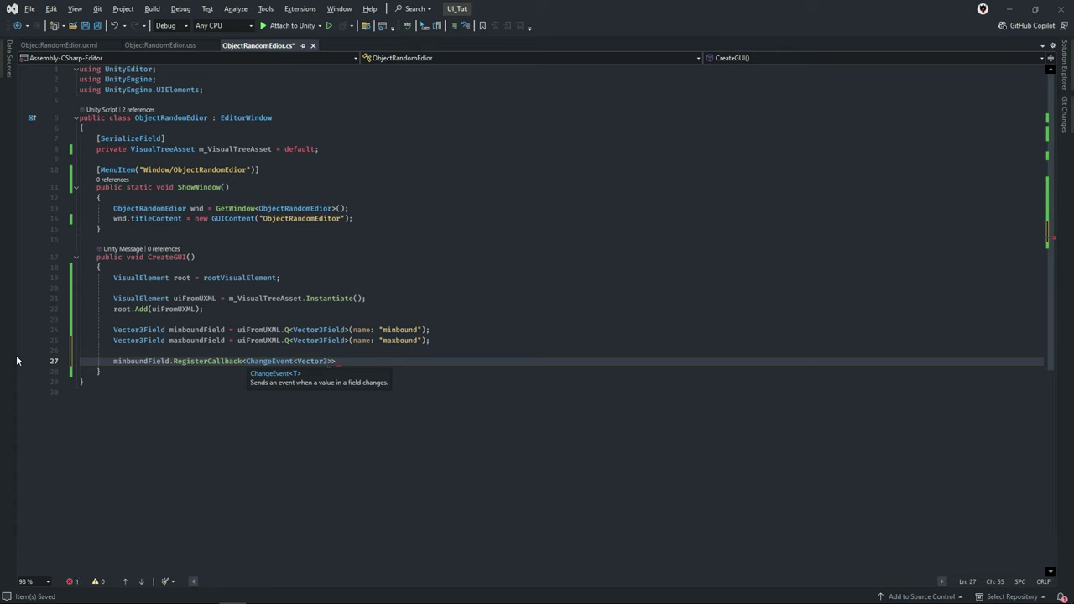
pyautogui.write('(')
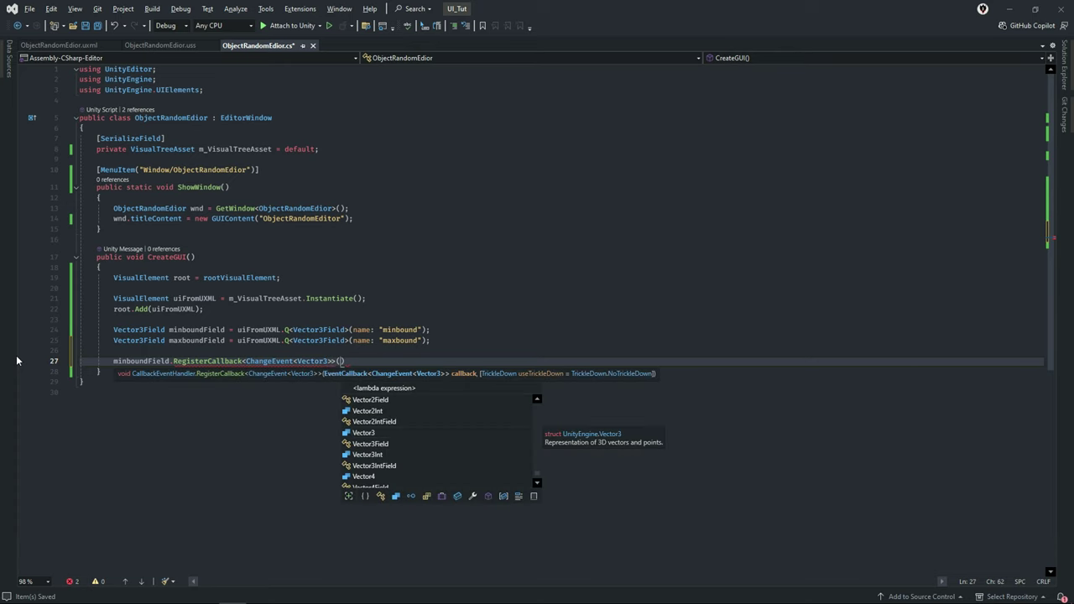
pyautogui.write('(')
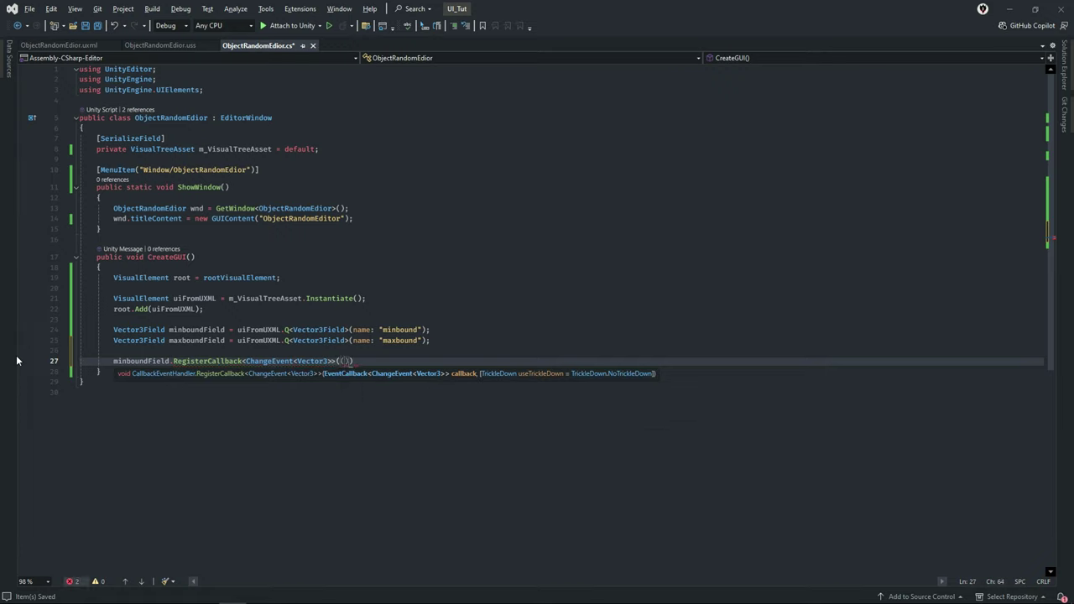
pyautogui.write(') => {')
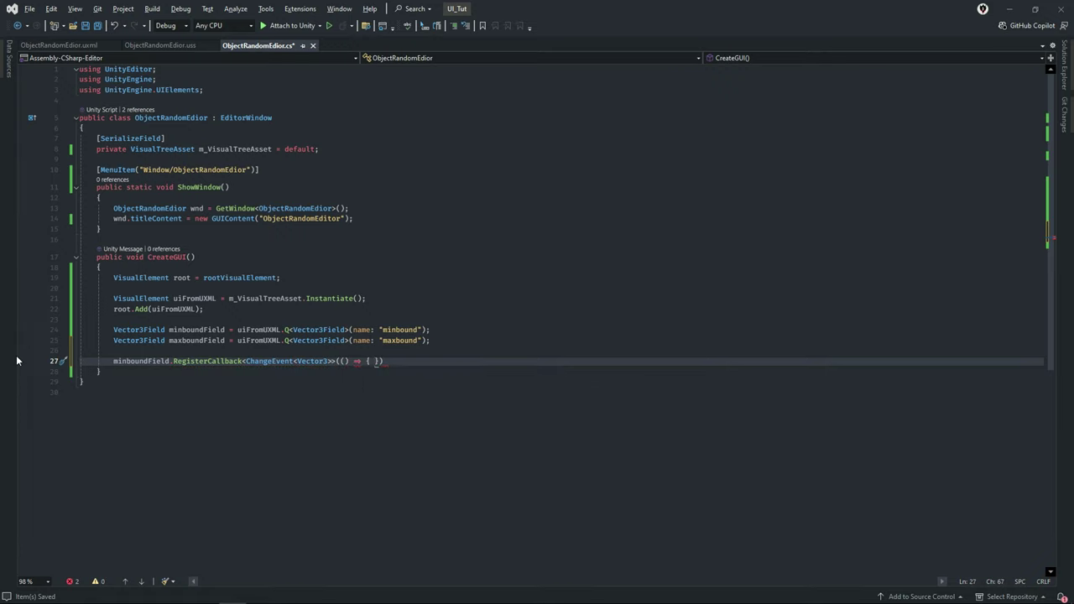
pyautogui.press('End')
pyautogui.write(';')
# Name the lambda parameter val, put Debug.Log(val); in its body, and save
pyautogui.press('Left')
pyautogui.press('Left')
pyautogui.press('Left')
pyautogui.press('Left')
pyautogui.press('Left')
pyautogui.write('va')
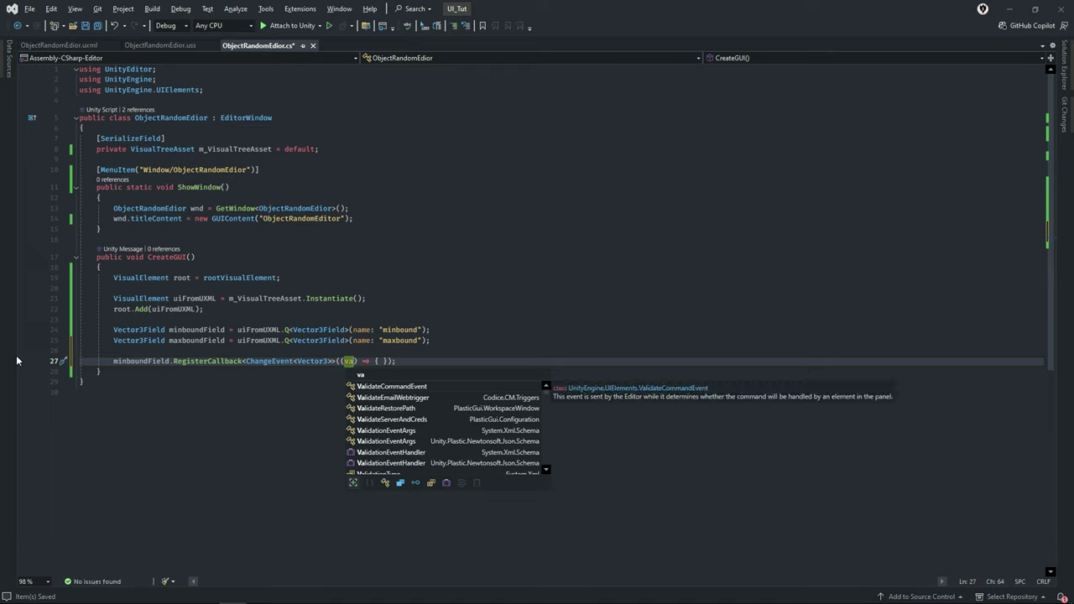
pyautogui.write('l')
pyautogui.press('Right')
pyautogui.press('Right')
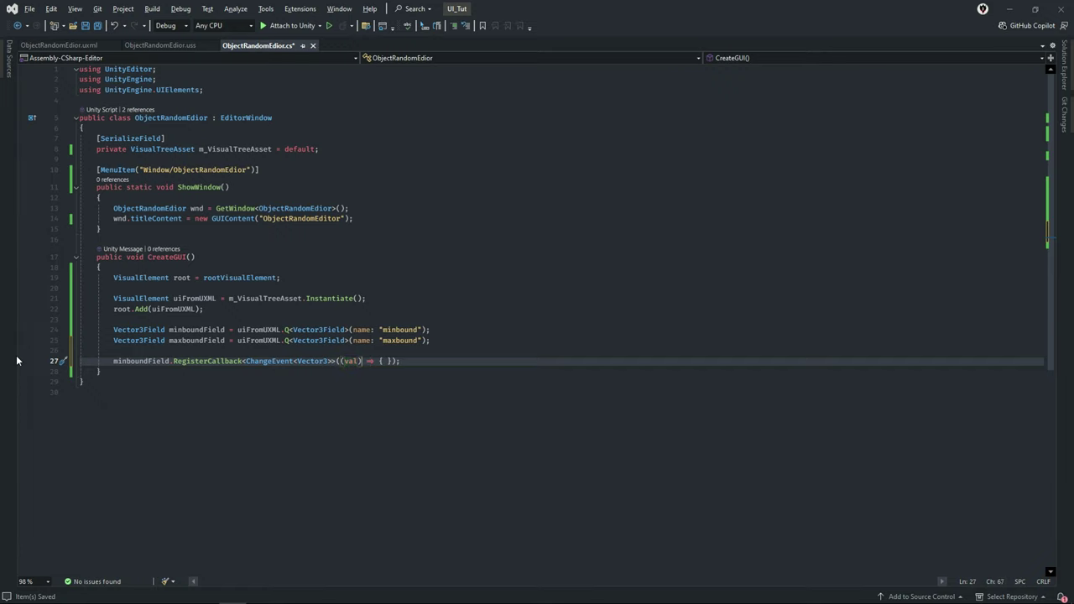
pyautogui.press('Right')
pyautogui.press('Left')
pyautogui.press('Return')
pyautogui.press('Right')
pyautogui.press('Return')
pyautogui.press('Up')
pyautogui.press('End')
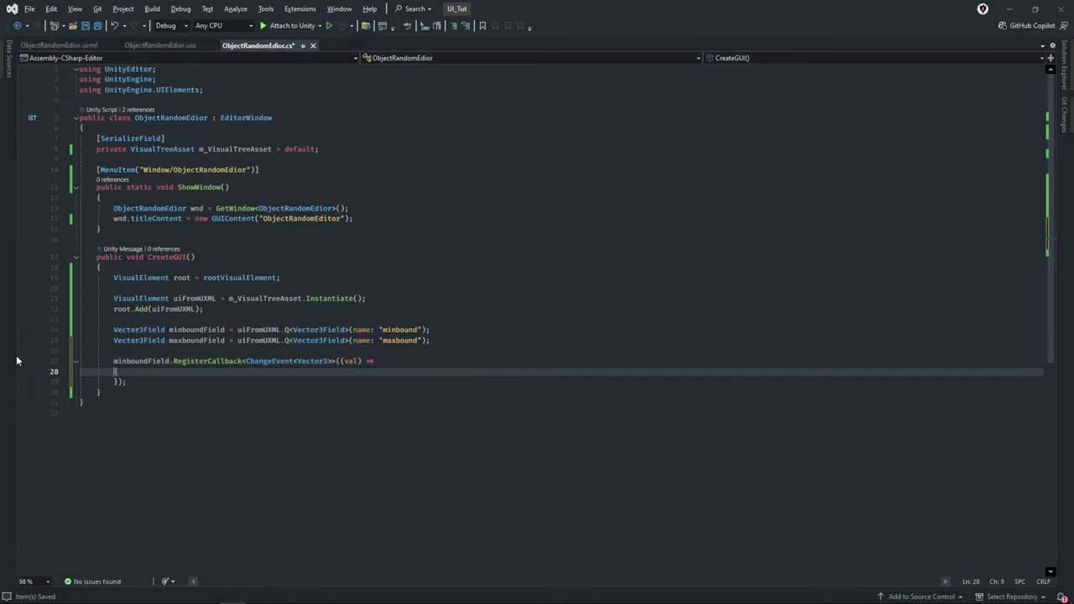
pyautogui.press('Return')
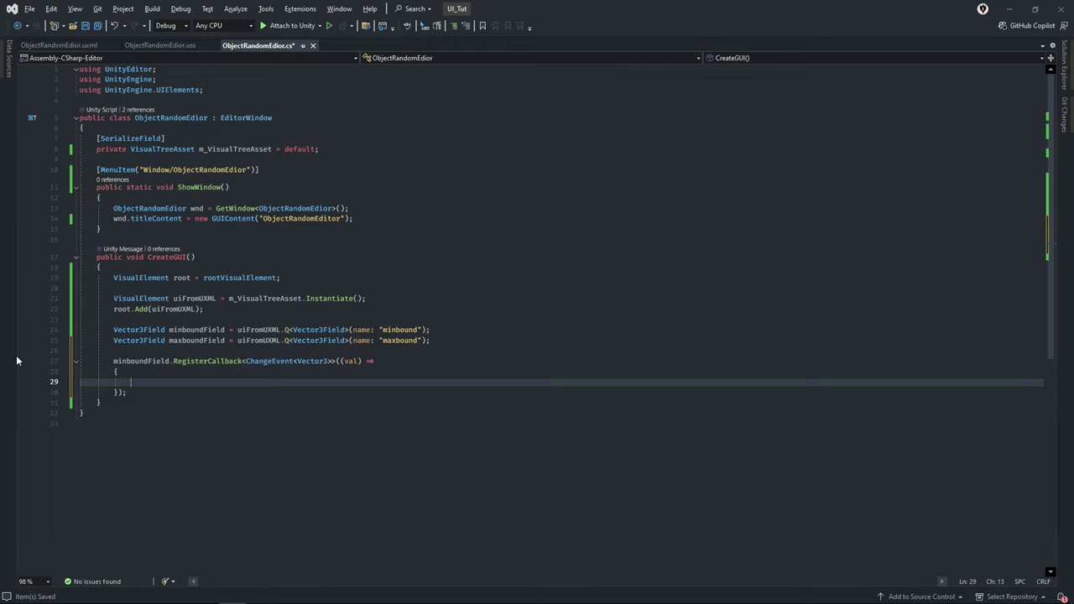
pyautogui.write('De')
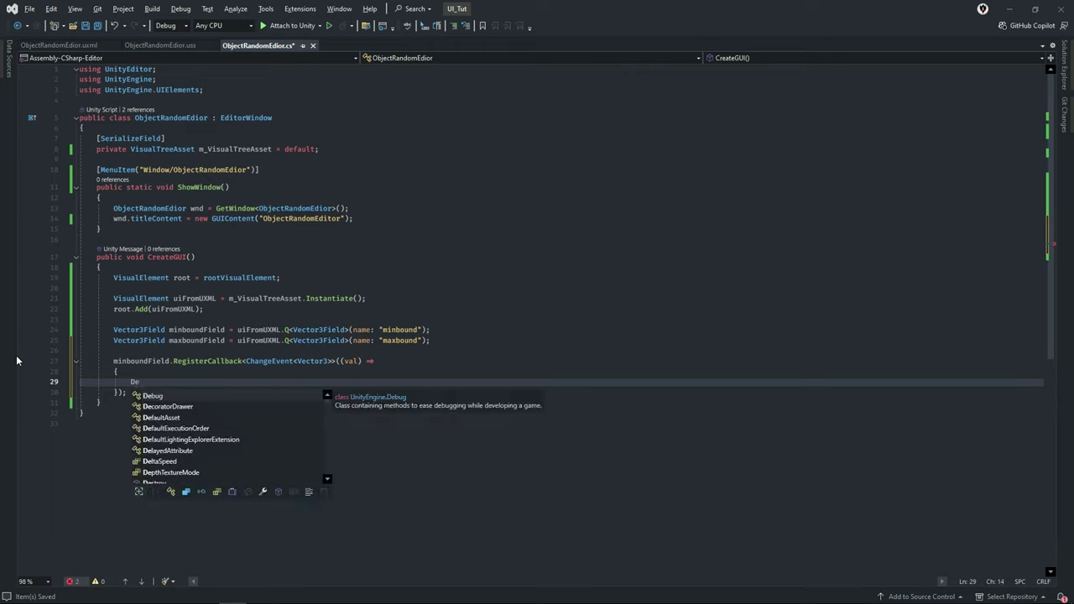
pyautogui.press('Tab')
pyautogui.write('.Log(v')
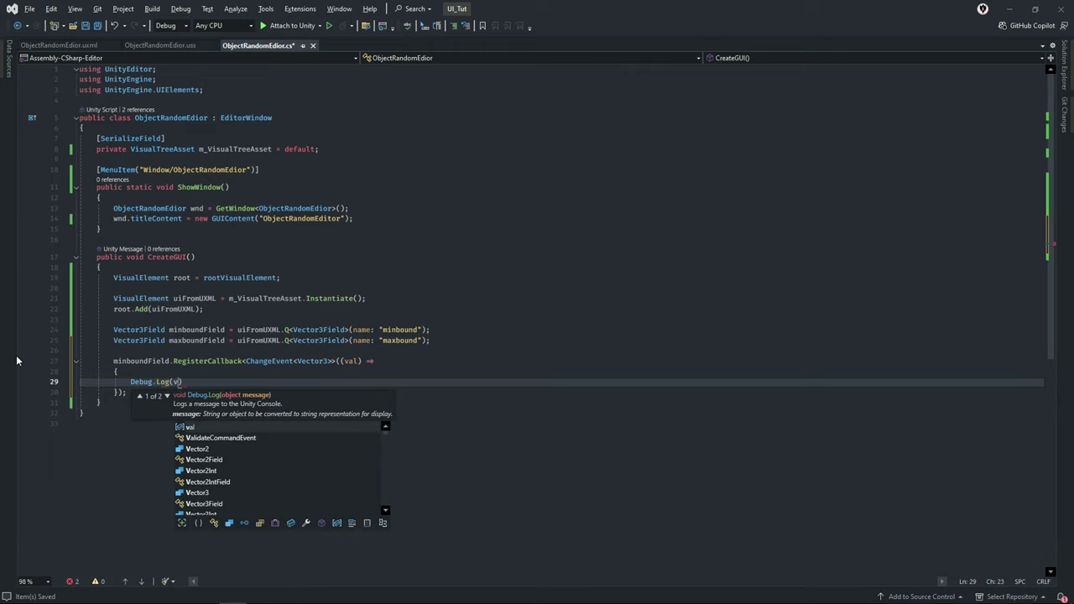
pyautogui.write('al);')
pyautogui.hotkey('ctrl', 's')
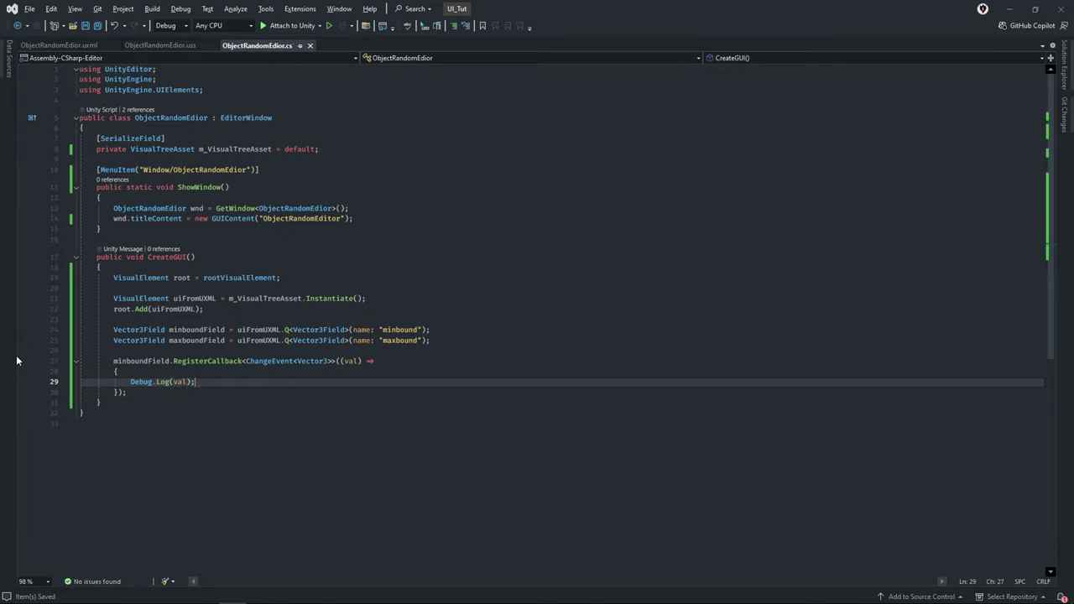
# Duplicate the callback block for maxboundField and return to Unity
pyautogui.moveTo(52, 392)
pyautogui.mouseDown()
pyautogui.moveTo(56, 358)
pyautogui.moveTo(48, 360)
pyautogui.mouseUp()
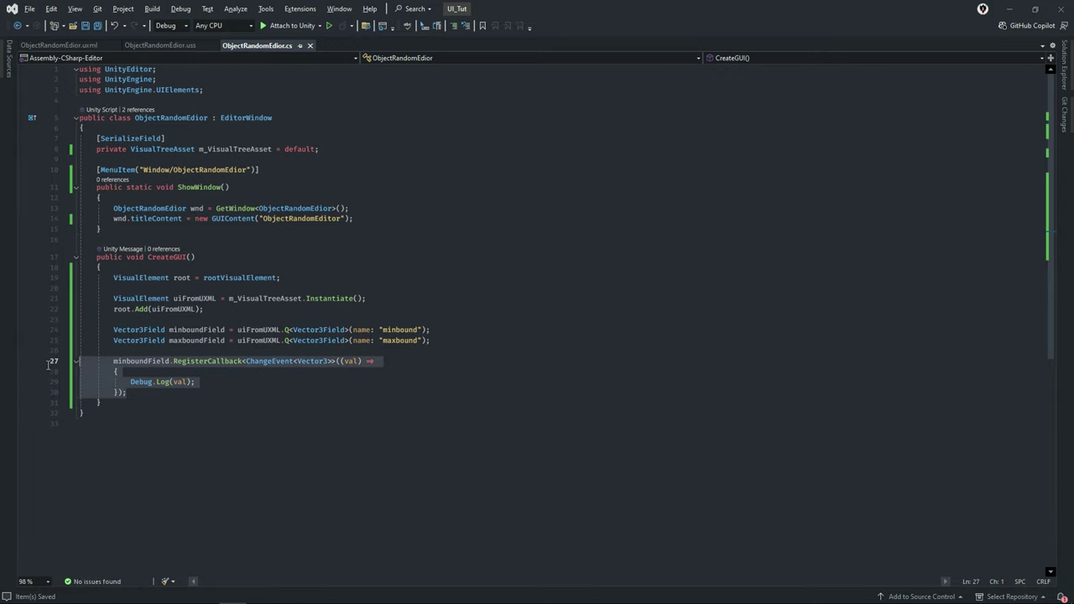
pyautogui.hotkey('ctrl', 'c')
pyautogui.click(134, 391)
pyautogui.press('Return')
pyautogui.hotkey('ctrl', 'v')
pyautogui.doubleClick(168, 403)
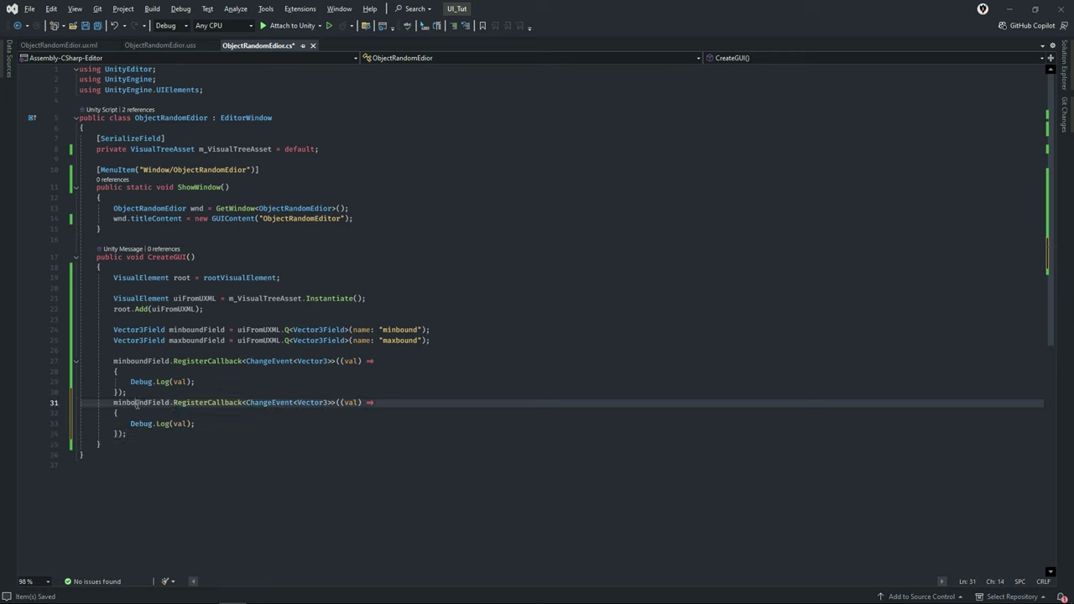
pyautogui.write('max')
pyautogui.press('Tab')
pyautogui.click(277, 351)
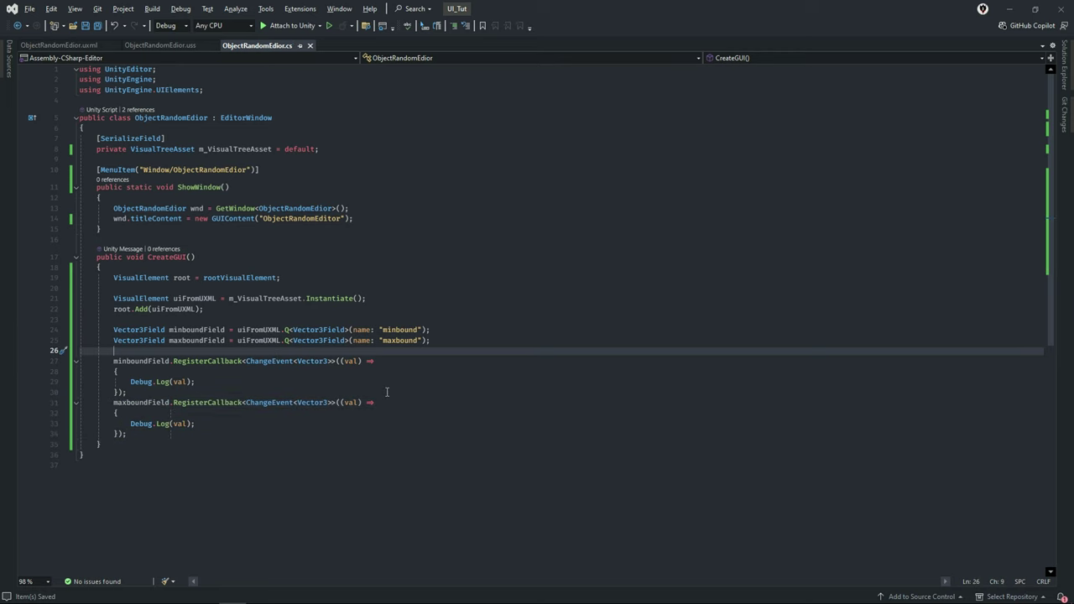
pyautogui.hotkey('alt', 'Tab')
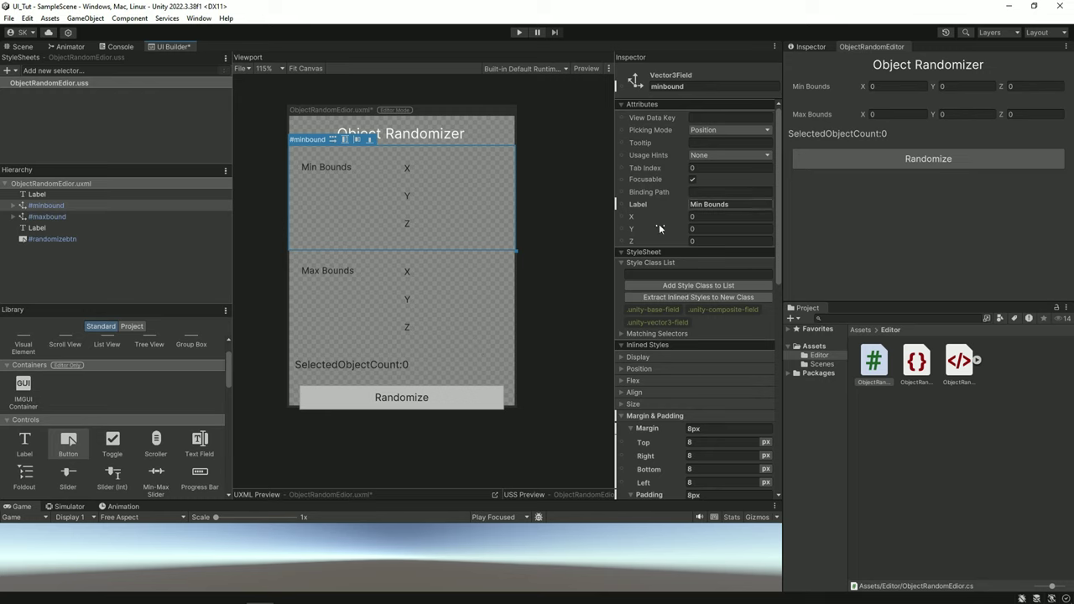
# Open Window > General > Console and dock it beside the Project panel
pyautogui.click(199, 17)
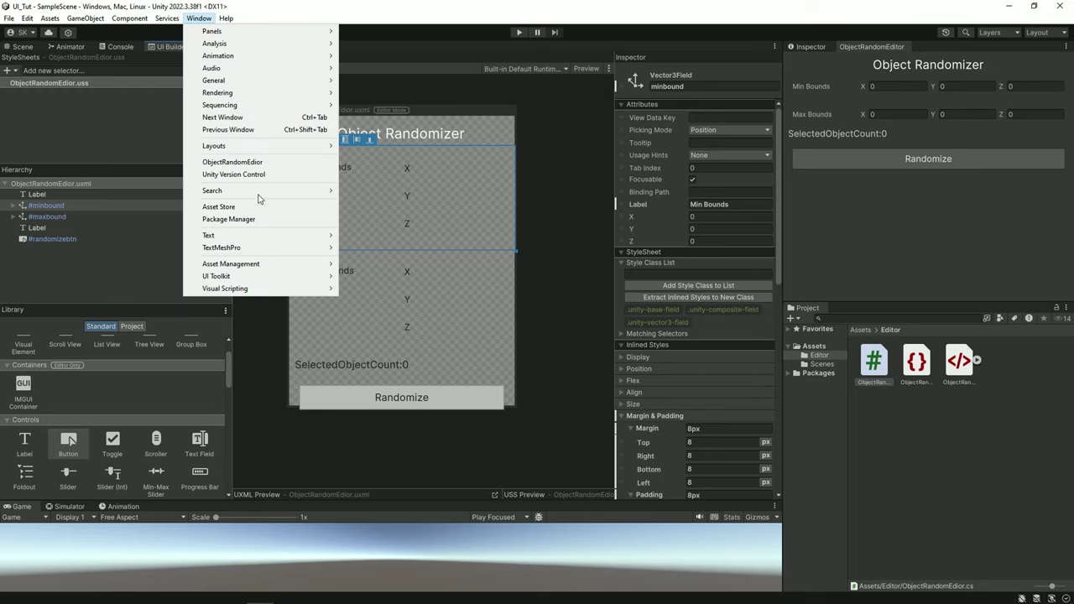
pyautogui.moveTo(305, 84)
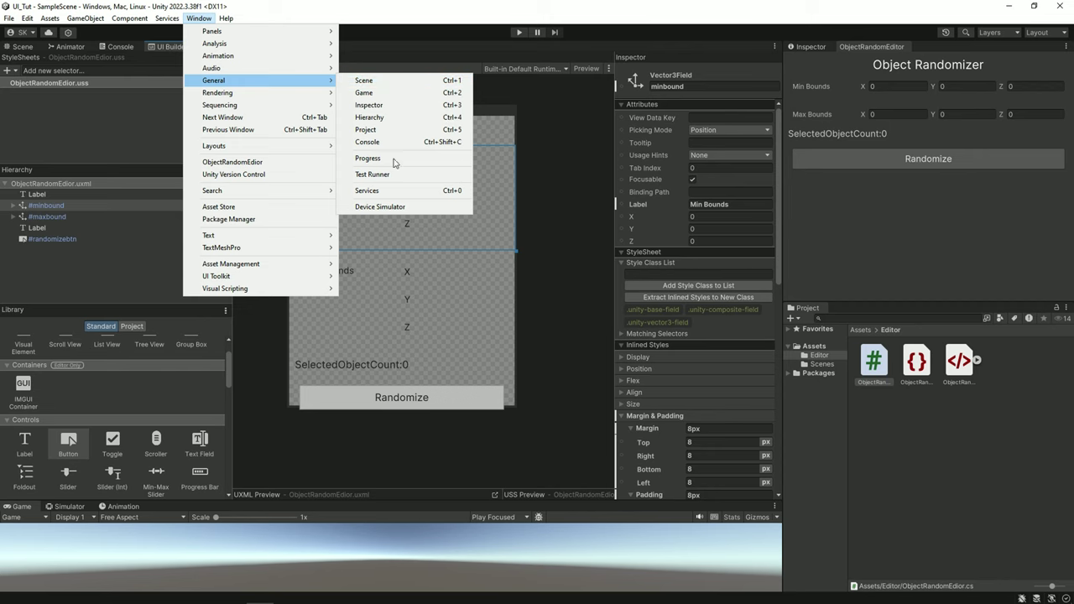
pyautogui.click(370, 142)
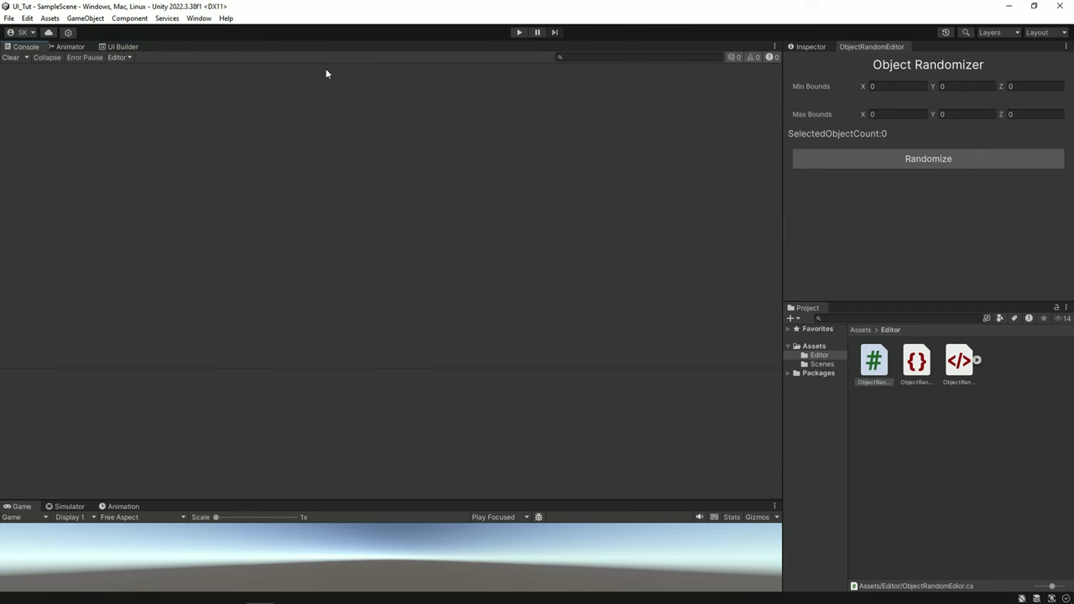
pyautogui.moveTo(327, 74); pyautogui.dragTo(853, 307)
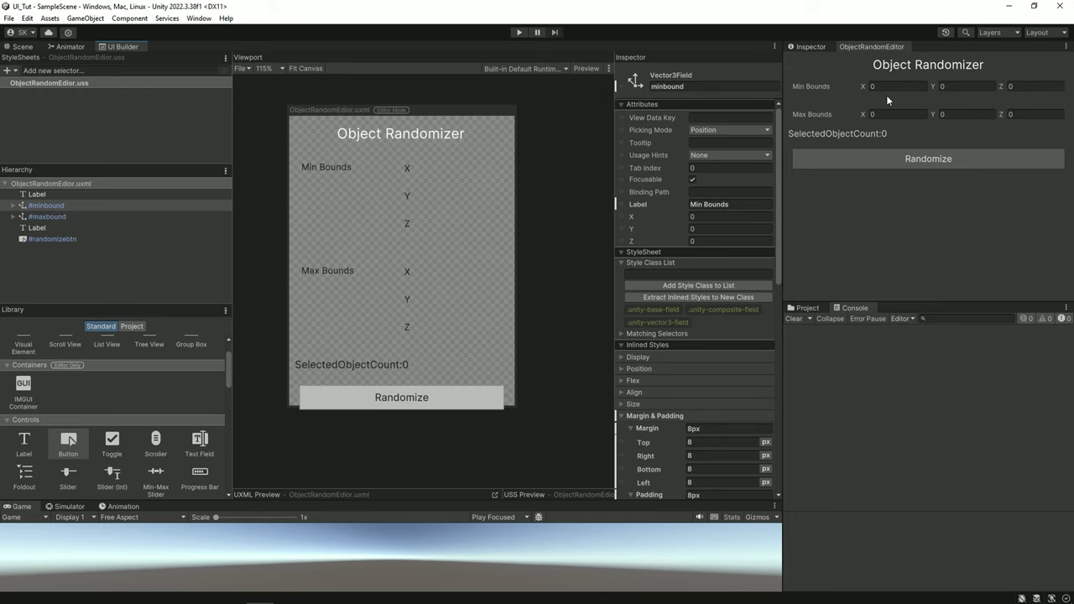
# Set Min Bounds Y to 1, then open the logged entry's Debug.Log line in Visual Studio
pyautogui.click(948, 86)
pyautogui.write('1')
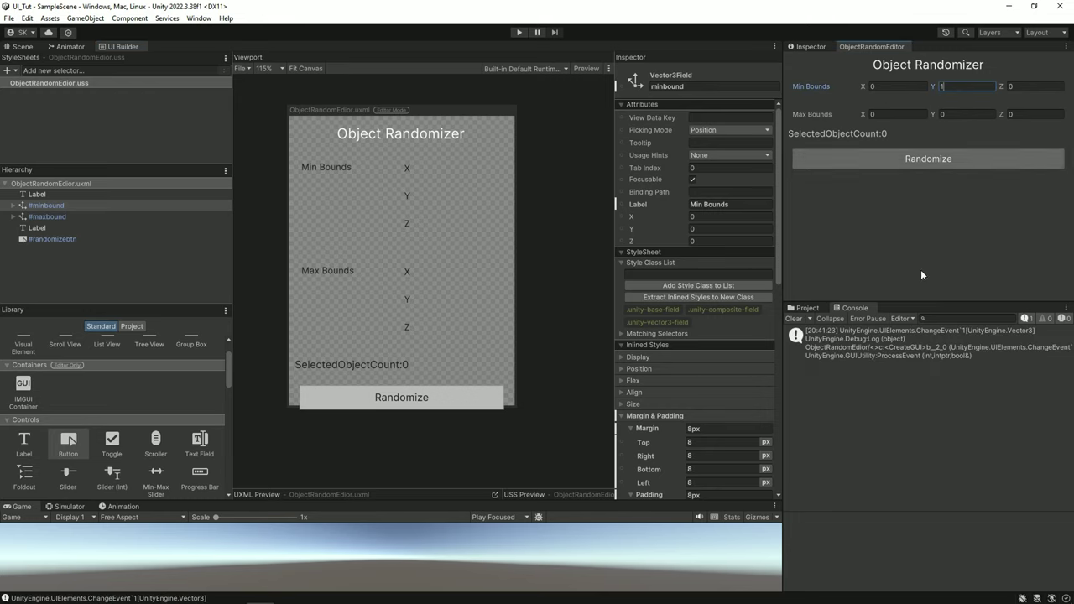
pyautogui.press('Return')
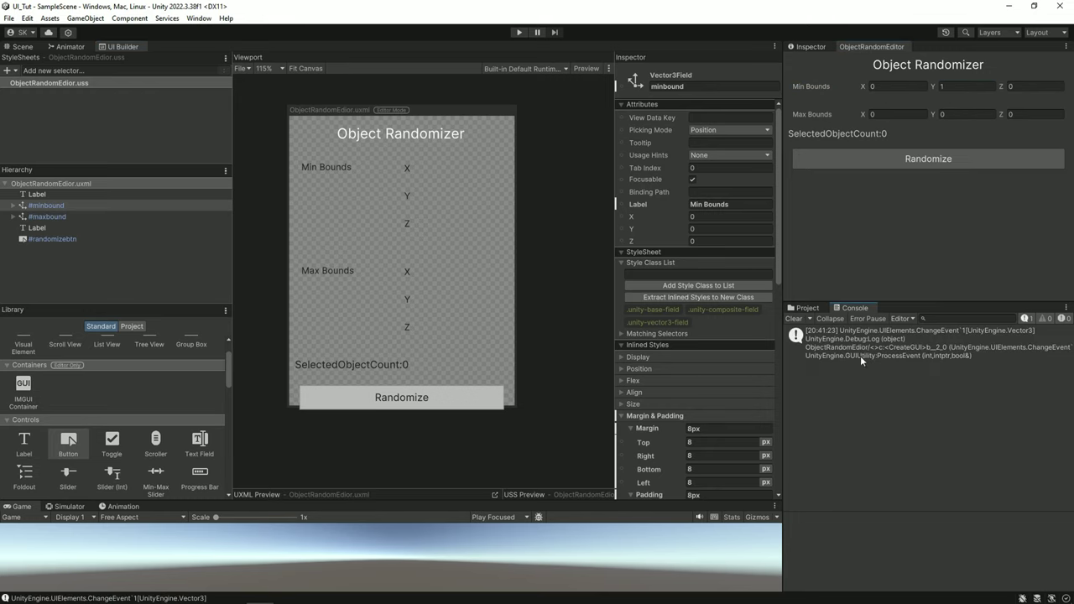
pyautogui.doubleClick(860, 355)
pyautogui.hotkey('alt', 'Tab')
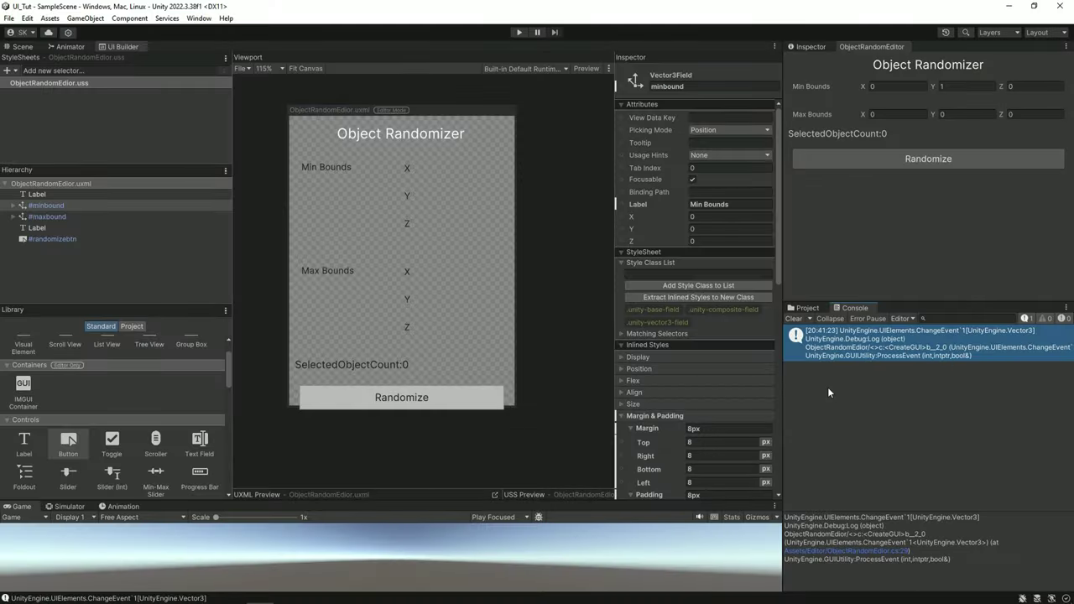
pyautogui.hotkey('alt', 'Tab')
pyautogui.click(193, 382)
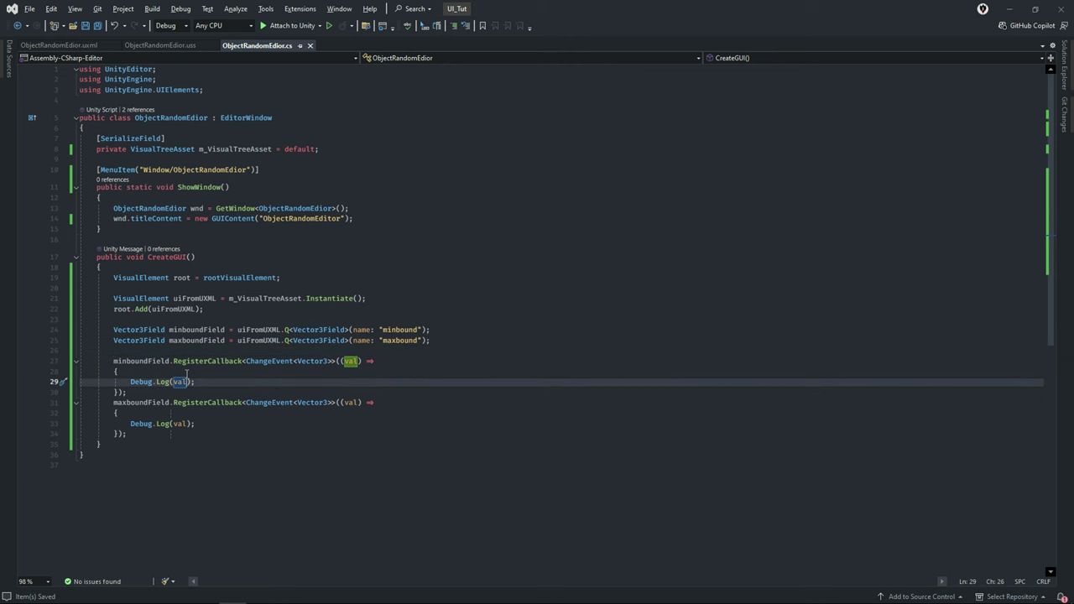
# Change both minbound and maxbound Debug.Log calls to print val.newValue, then go back to Unity
pyautogui.press('Right')
pyautogui.write('.newValue')
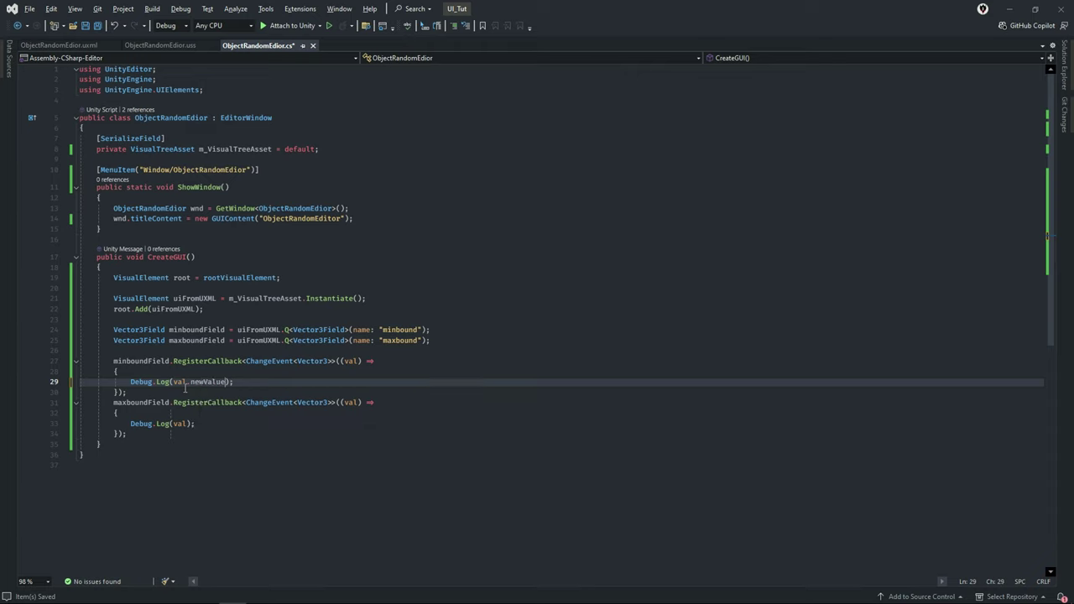
pyautogui.click(188, 424)
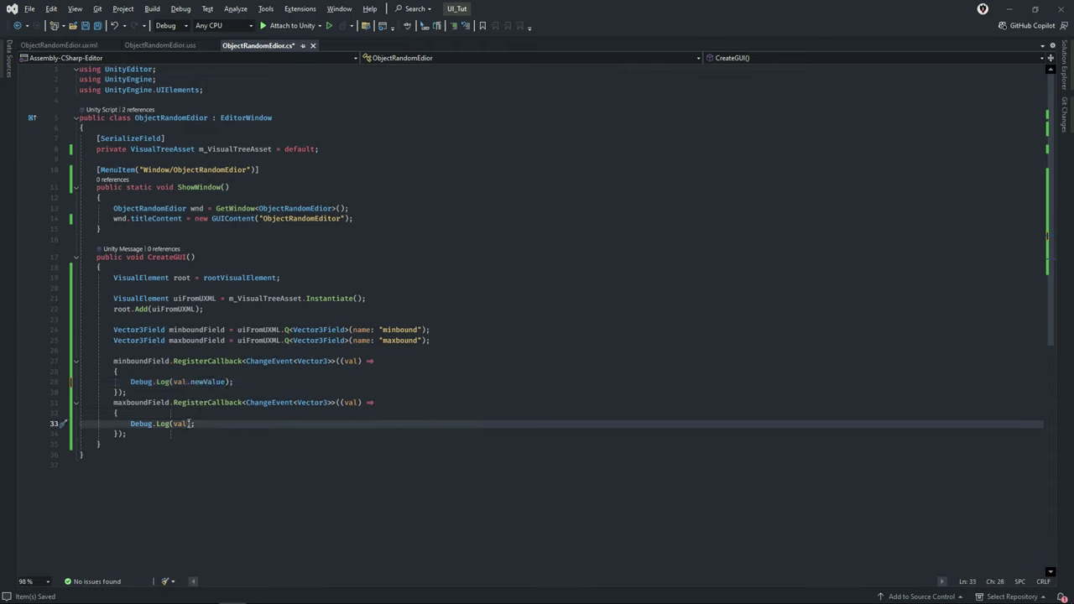
pyautogui.write('.ne')
pyautogui.press('Tab')
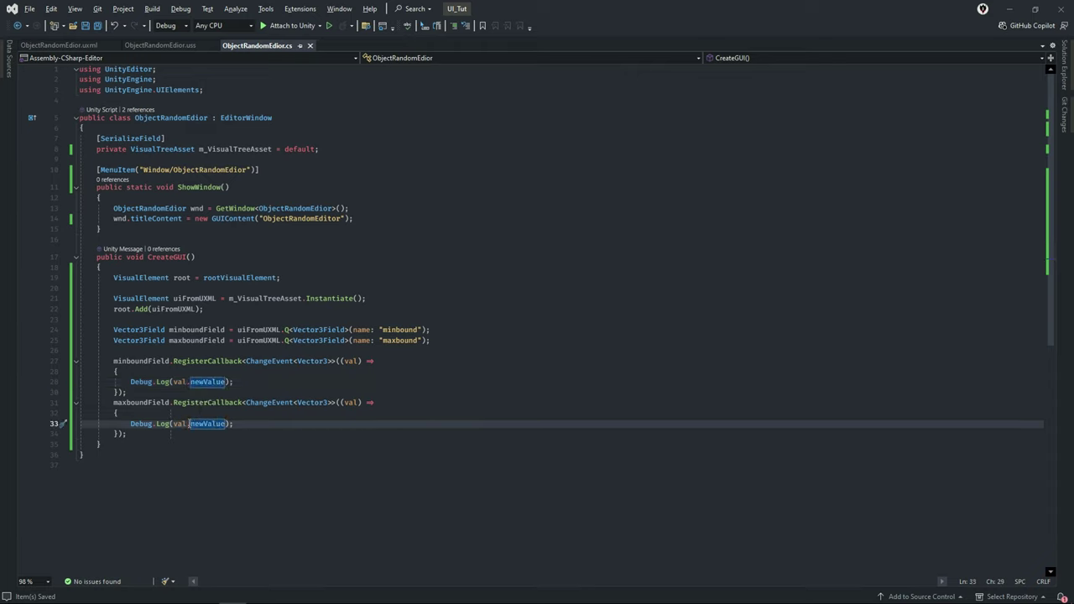
pyautogui.hotkey('alt', 'Tab')
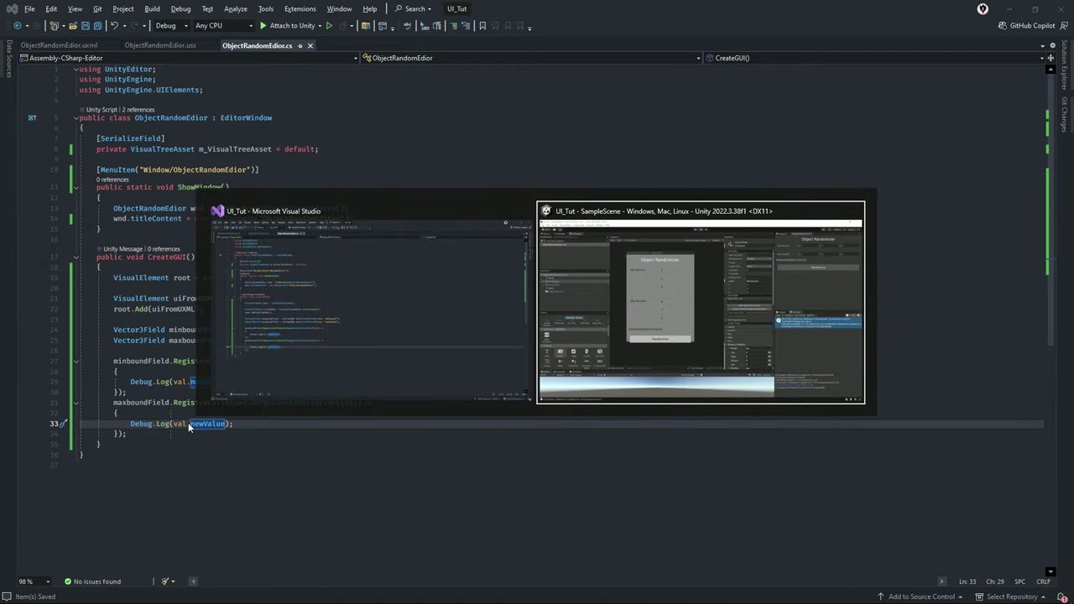
# Enter Max Bounds (10, 0, 234), check the logged Vector3 values, and clear the Console
pyautogui.click(956, 87)
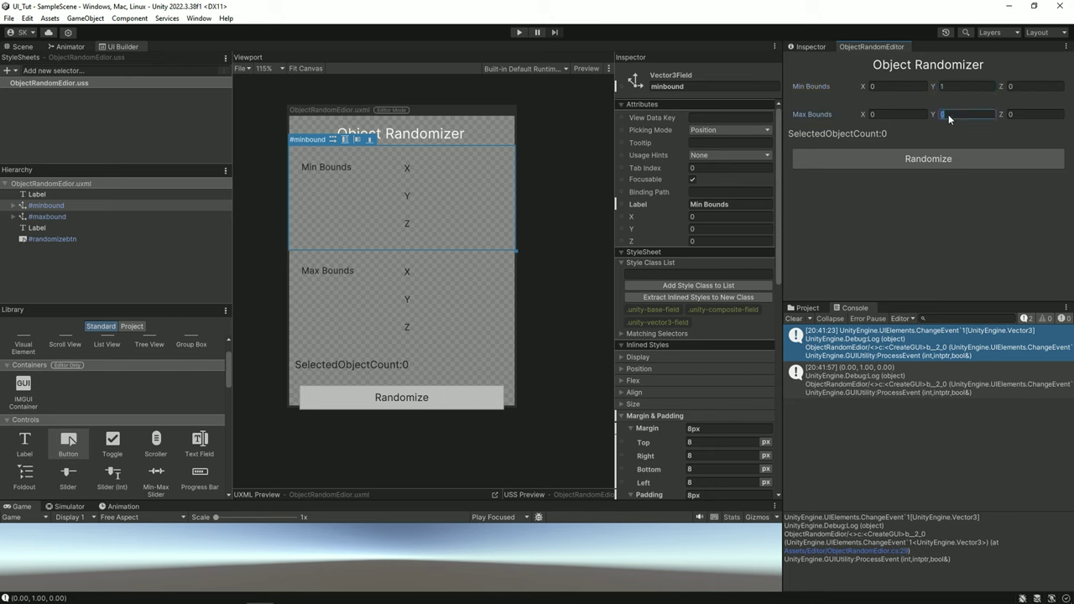
pyautogui.click(915, 117)
pyautogui.write('0')
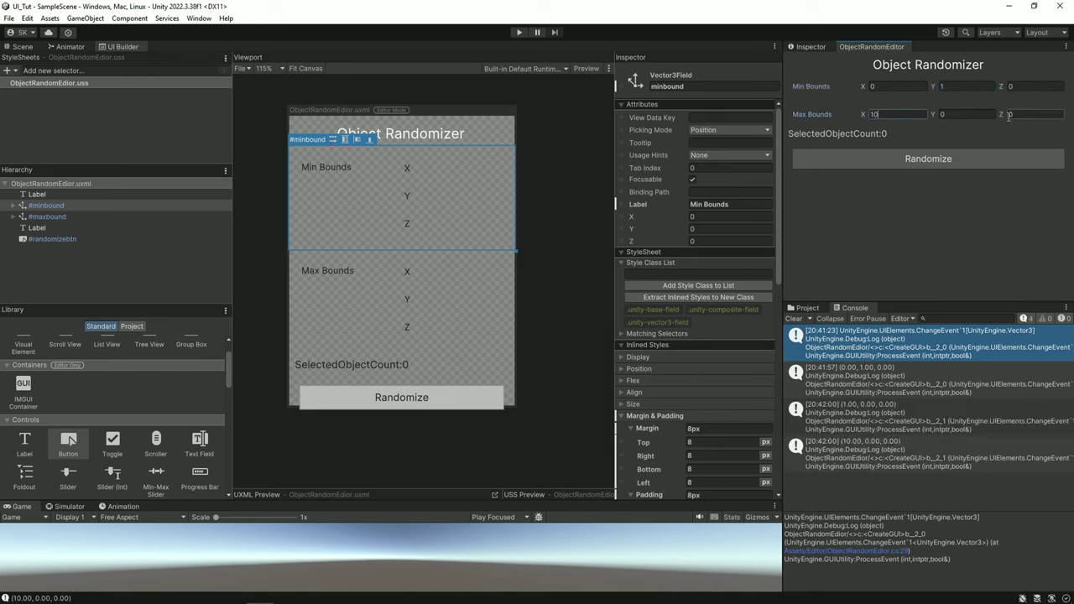
pyautogui.click(1015, 115)
pyautogui.write('234')
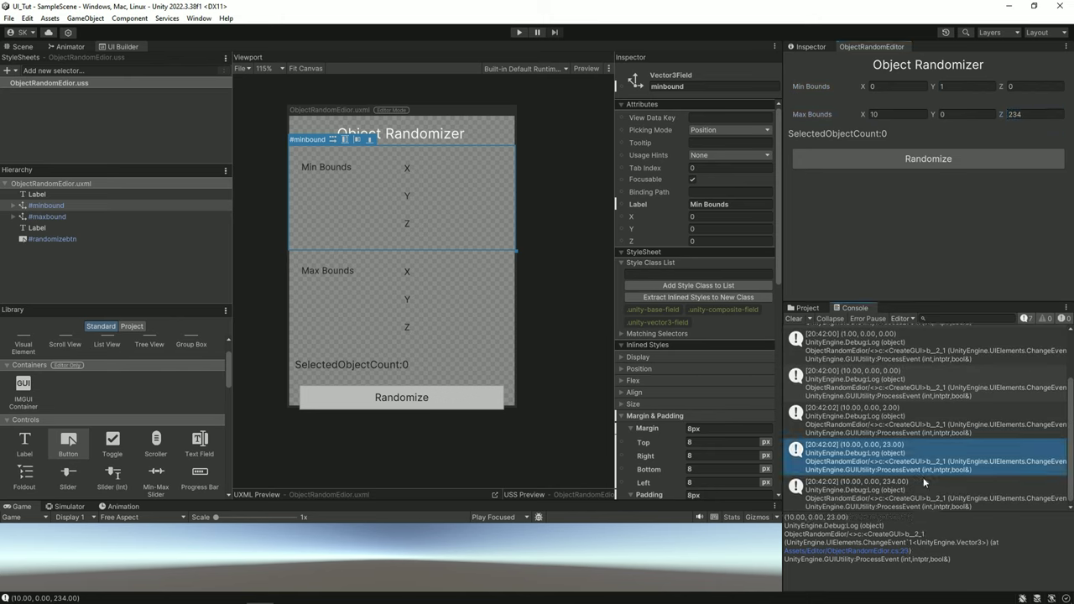
pyautogui.click(917, 480)
pyautogui.click(792, 319)
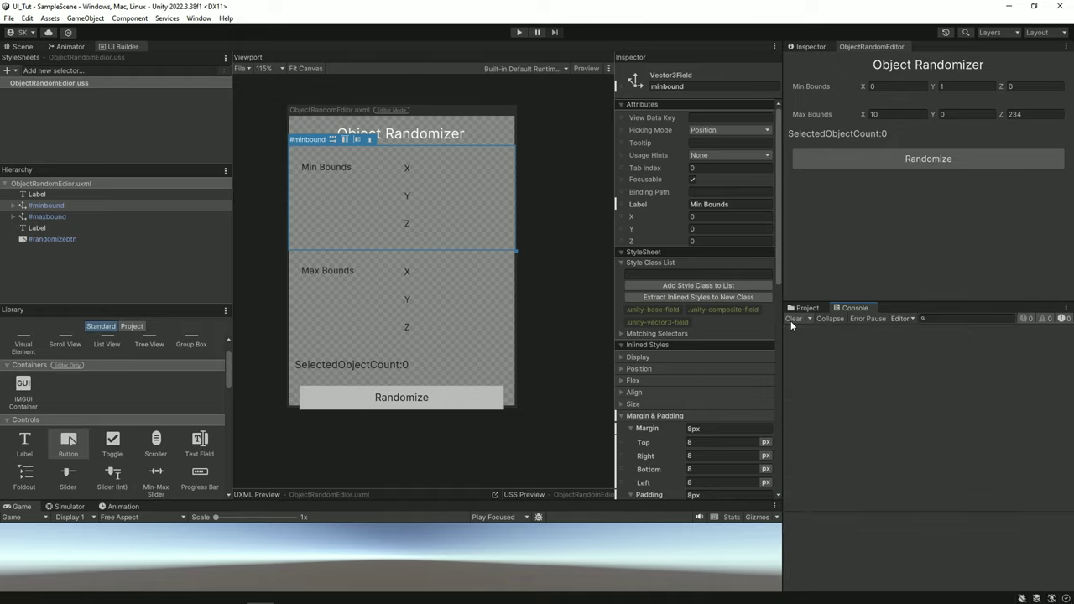
pyautogui.hotkey('alt', 'Tab')
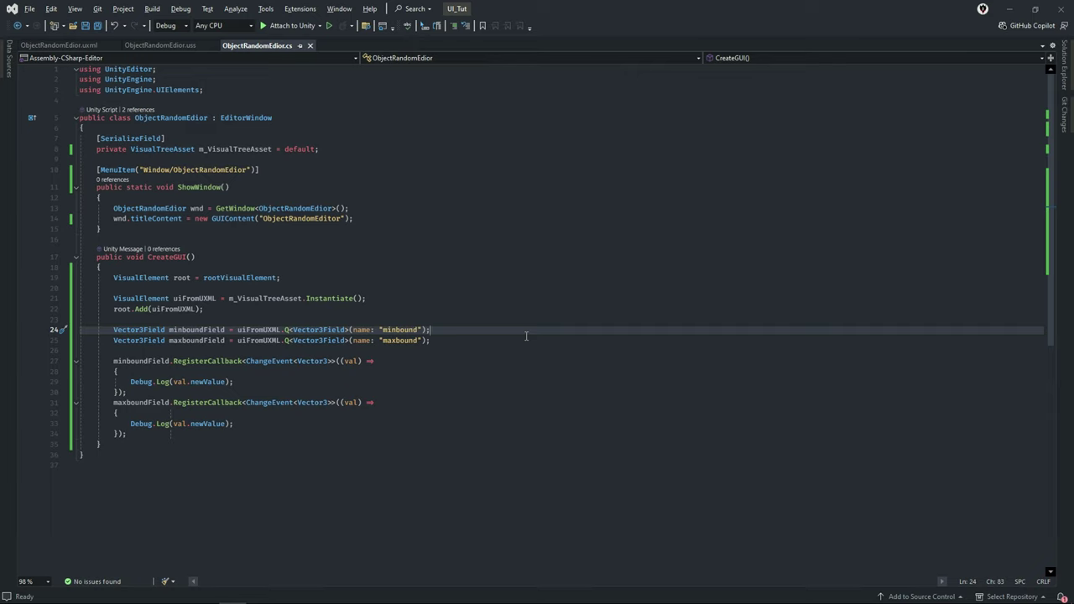
# Declare the fields private Vector3 minBound, maxBound; and save
pyautogui.click(328, 158)
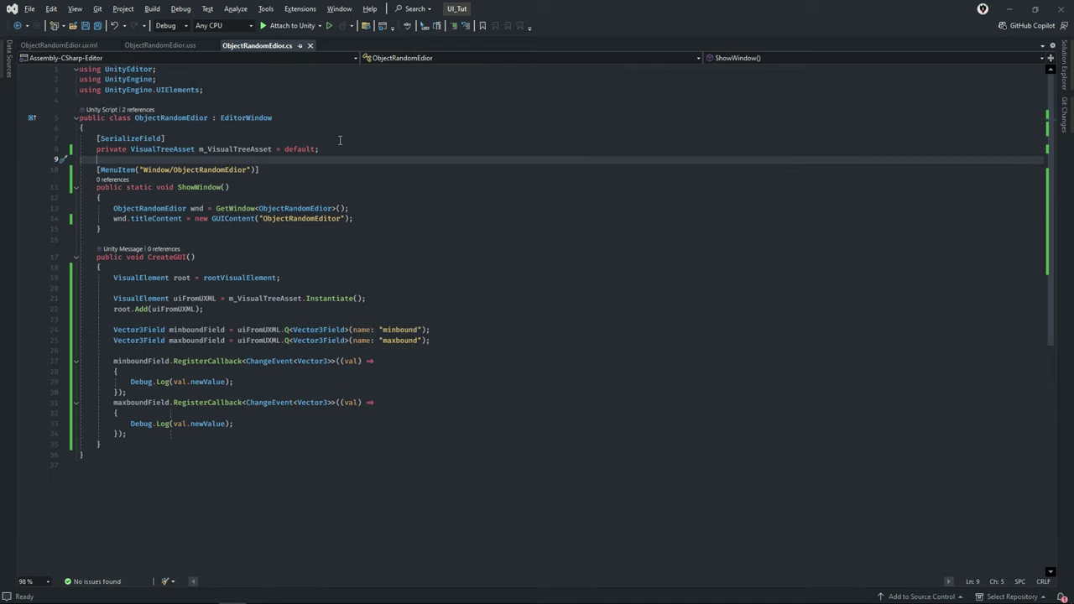
pyautogui.press('Return')
pyautogui.press('Return')
pyautogui.press('Return')
pyautogui.press('Up')
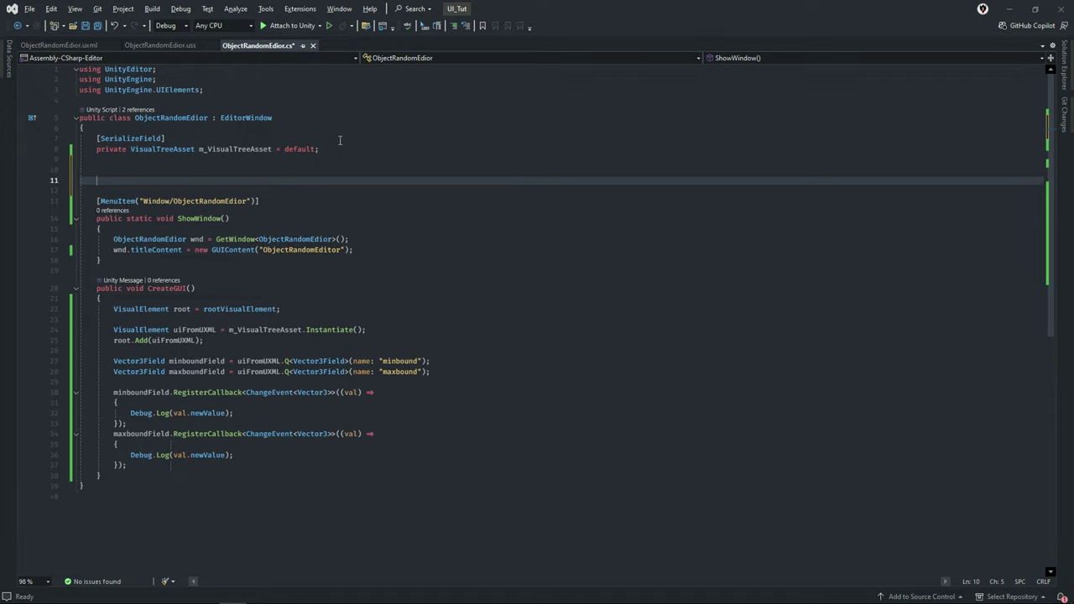
pyautogui.write('private Vector3 ')
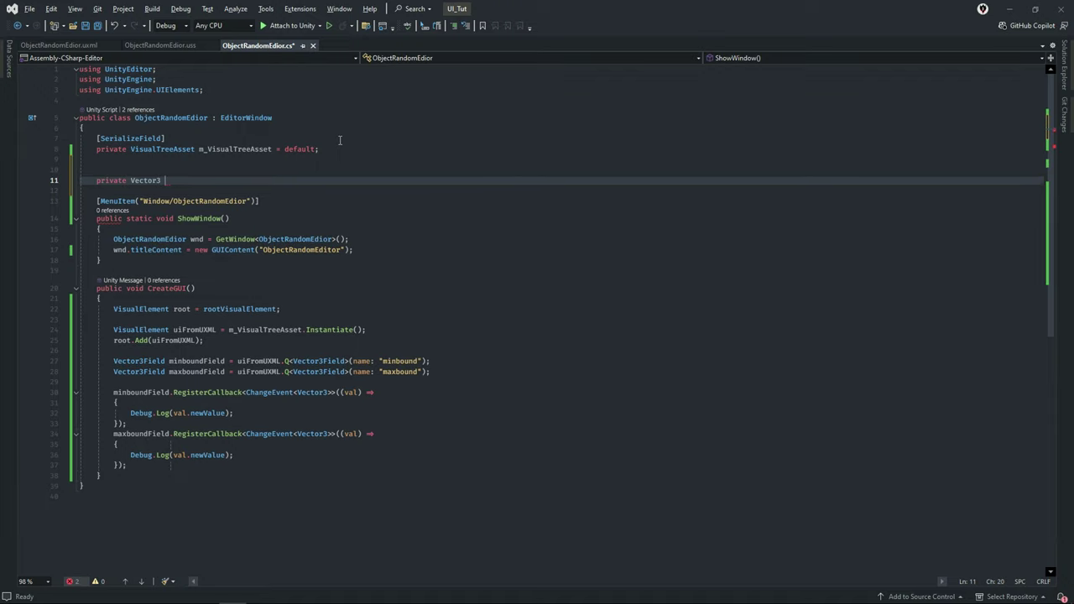
pyautogui.write('minBo')
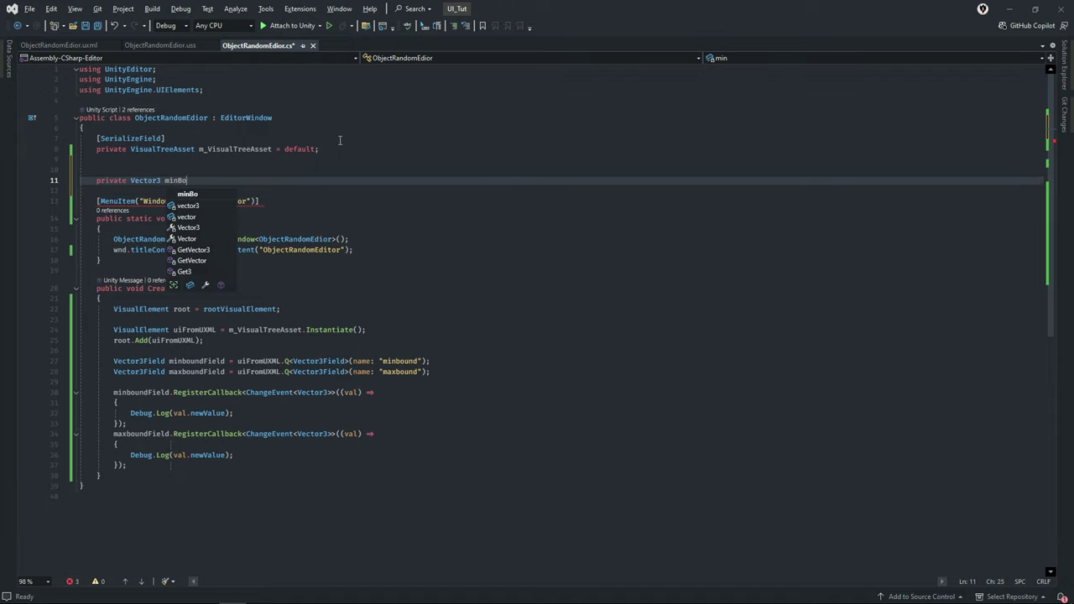
pyautogui.write('und, max')
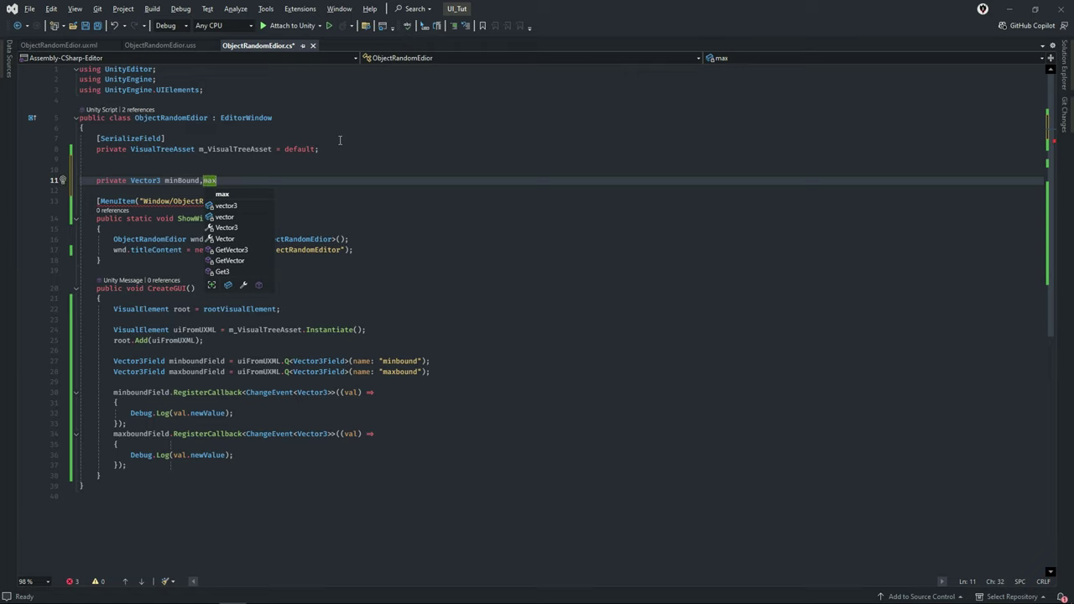
pyautogui.write('Bound;')
pyautogui.hotkey('ctrl', 's')
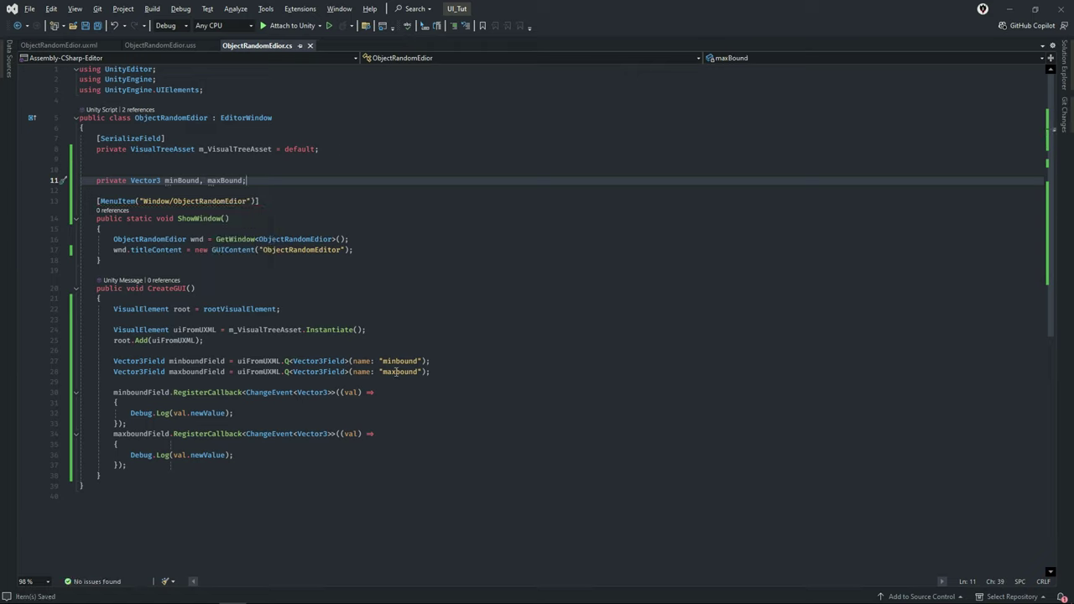
# In CreateGUI after root.Add, initialize minBound = maxBound = Vector3.zero; and save
pyautogui.click(448, 371)
pyautogui.click(345, 350)
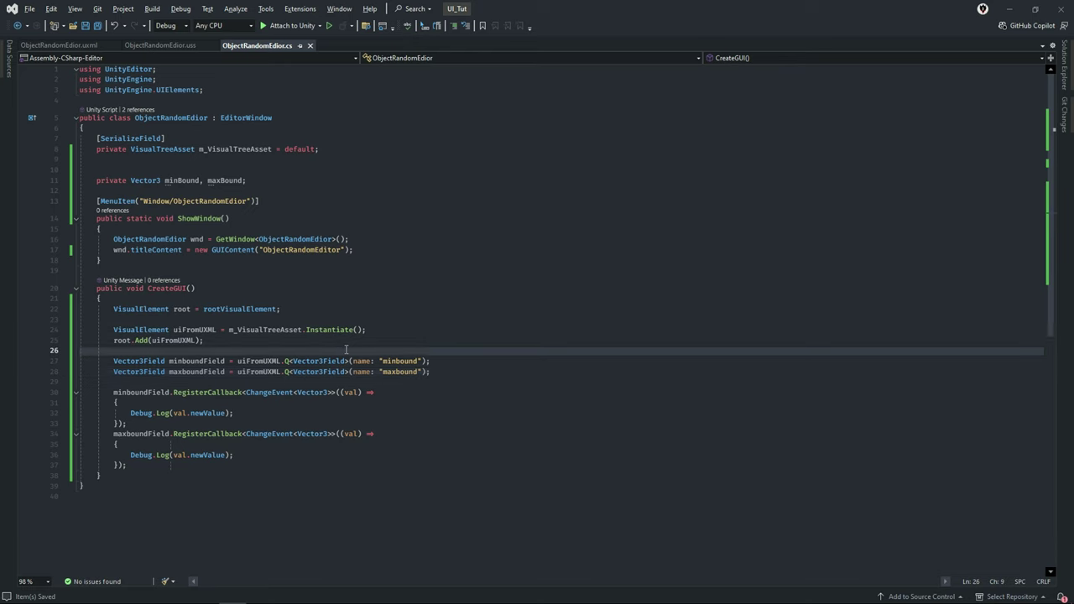
pyautogui.press('Return')
pyautogui.write('min')
pyautogui.press('Tab')
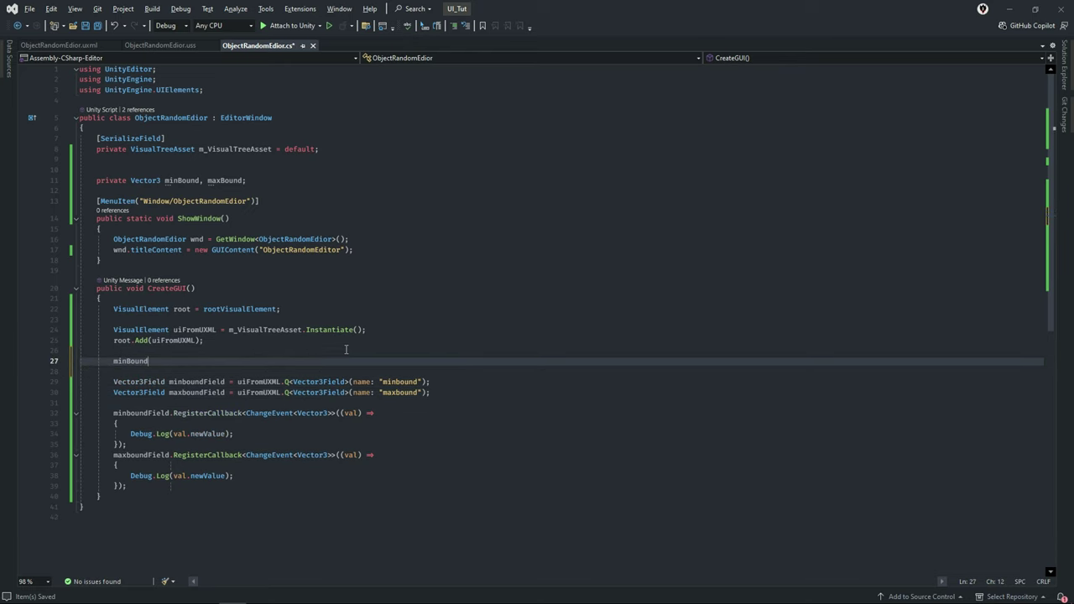
pyautogui.write('= max')
pyautogui.press('Tab')
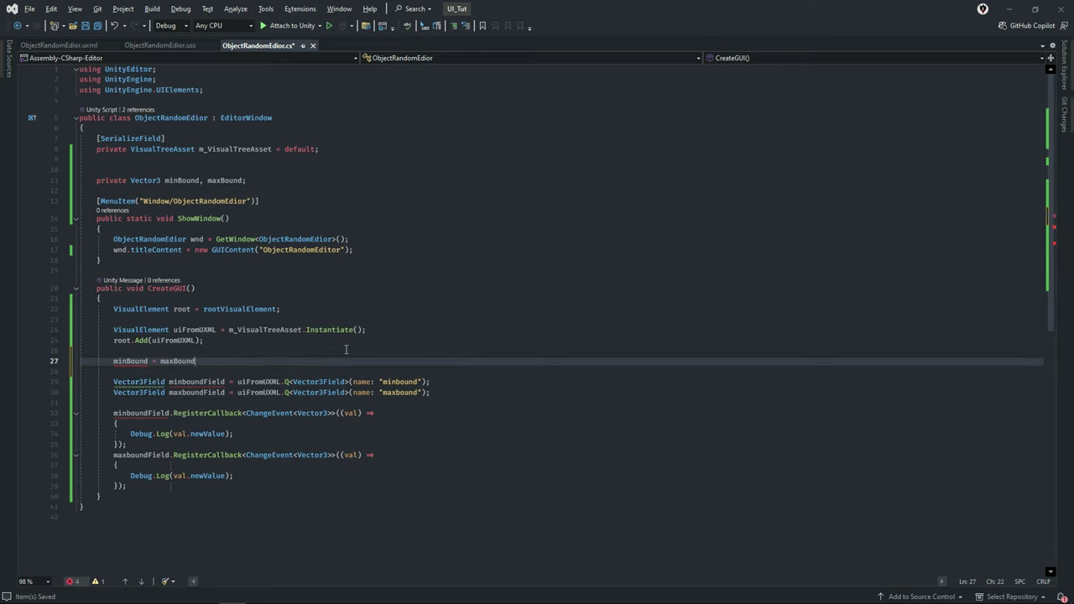
pyautogui.write(' = Vec')
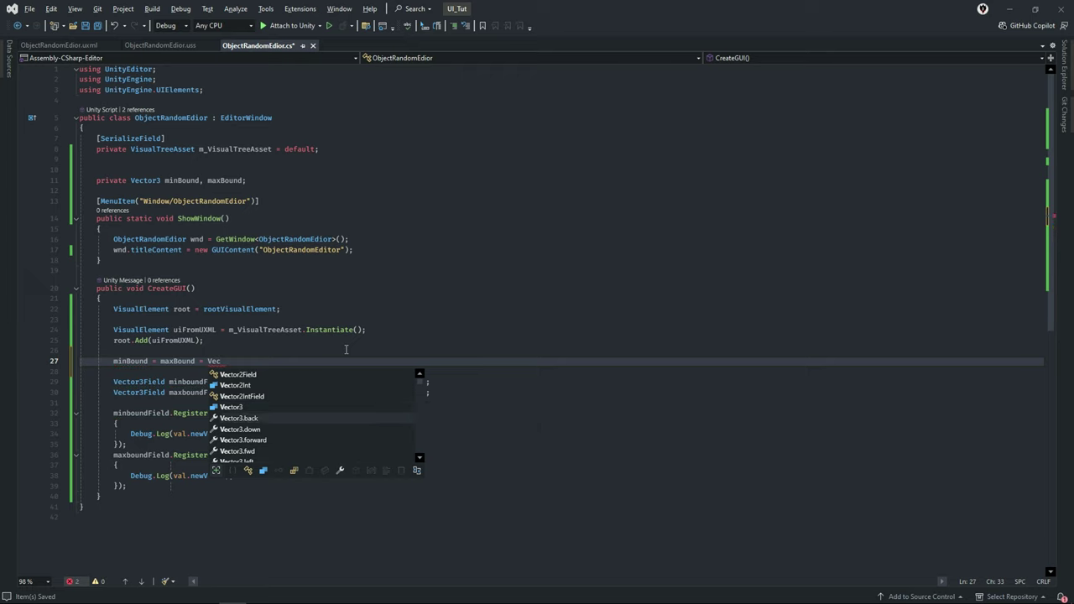
pyautogui.write('tor3.zero')
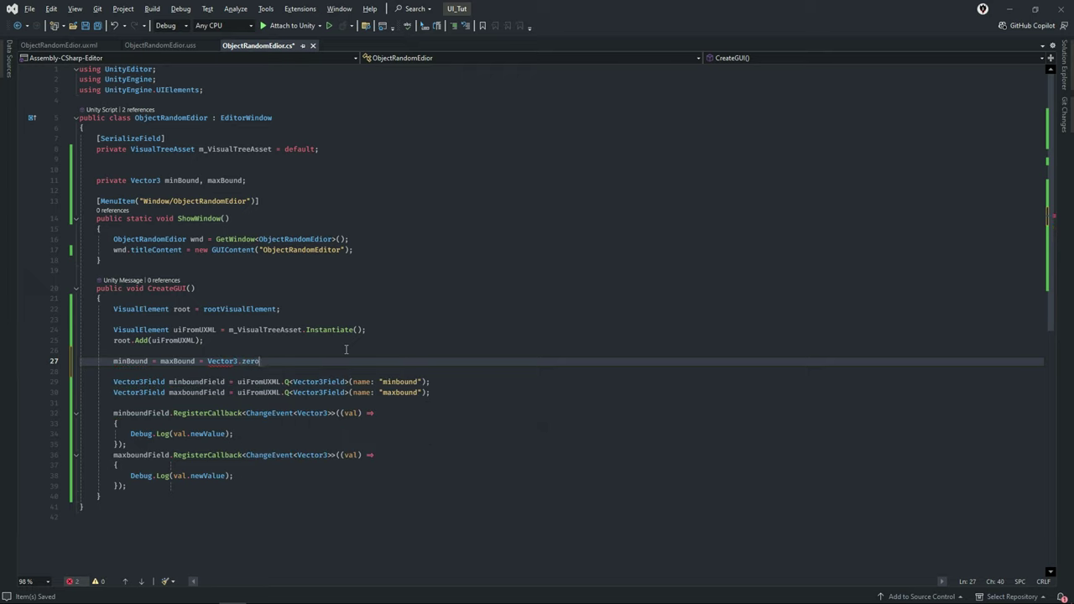
pyautogui.write(';')
pyautogui.hotkey('ctrl', 's')
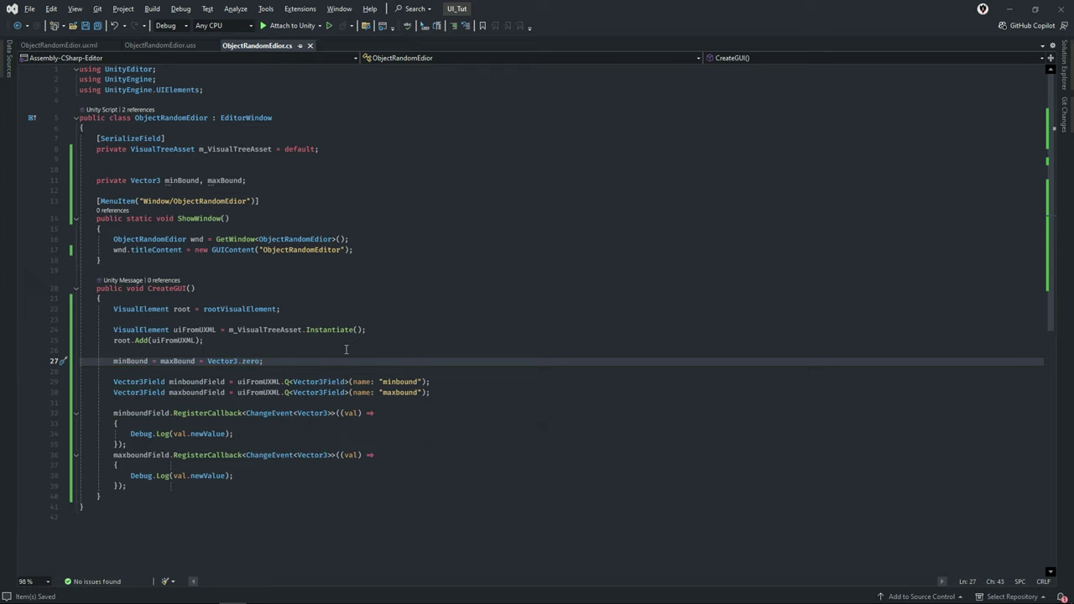
# Replace the Debug.Log calls with minBound = val.newValue; and maxBound = val.newValue;
pyautogui.scroll(-2, 317, 400)
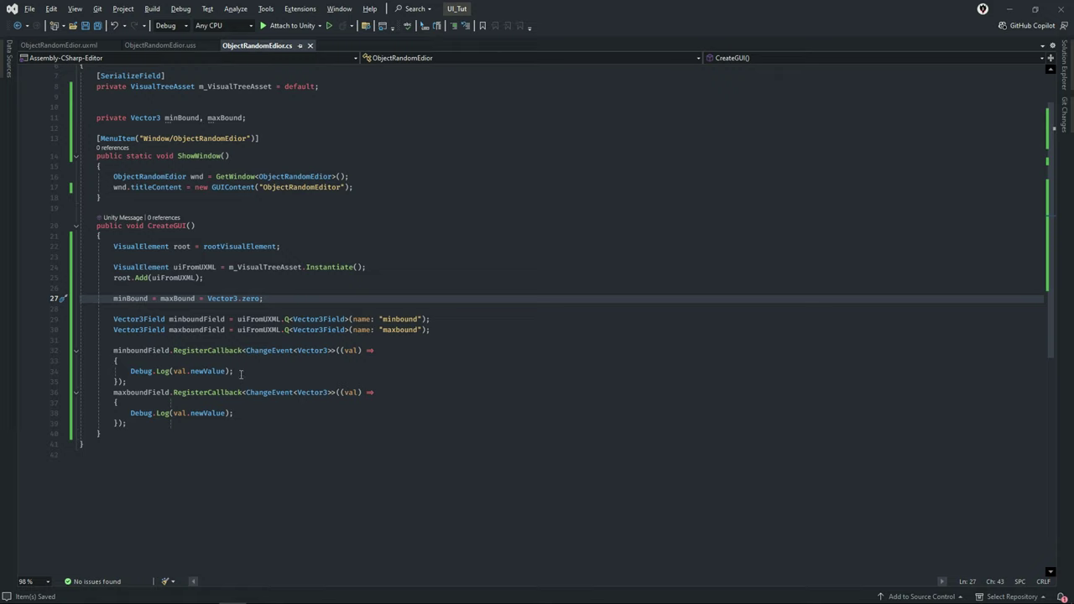
pyautogui.moveTo(234, 371); pyautogui.dragTo(81, 371)
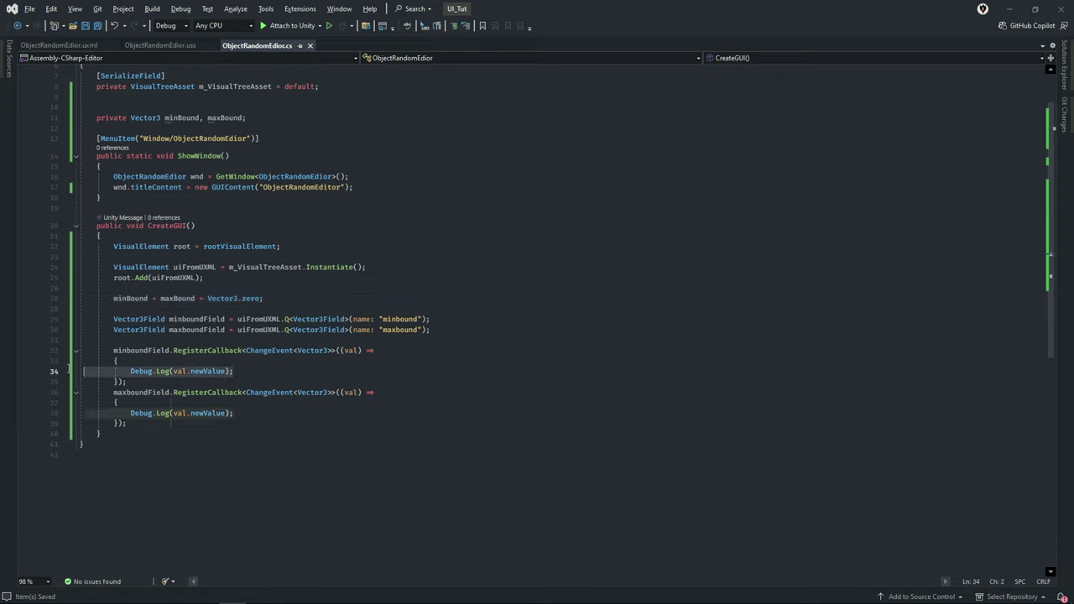
pyautogui.click(231, 366)
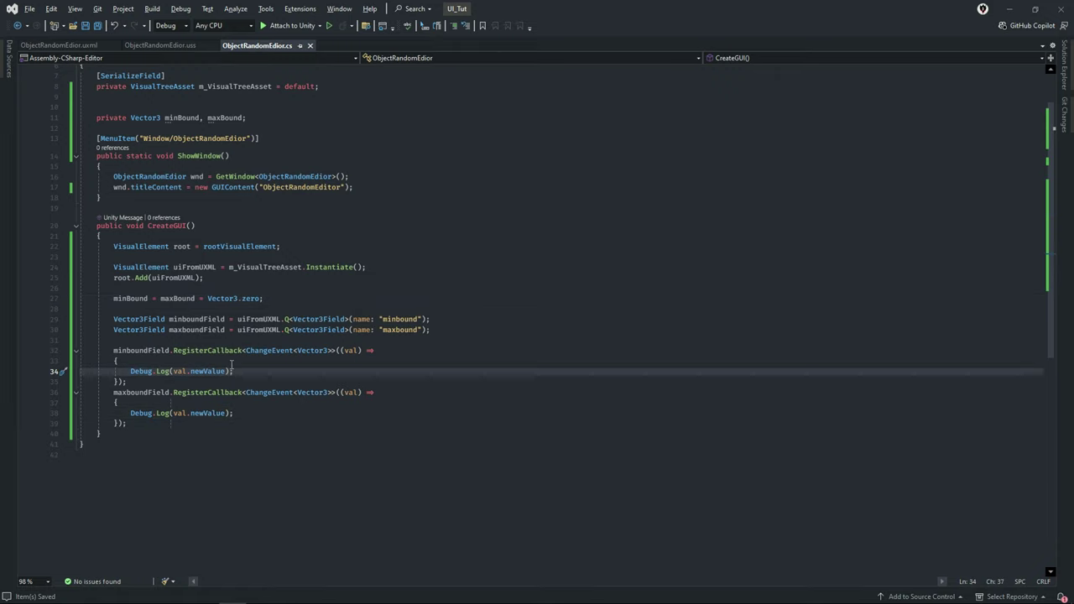
pyautogui.moveTo(249, 366); pyautogui.dragTo(63, 375)
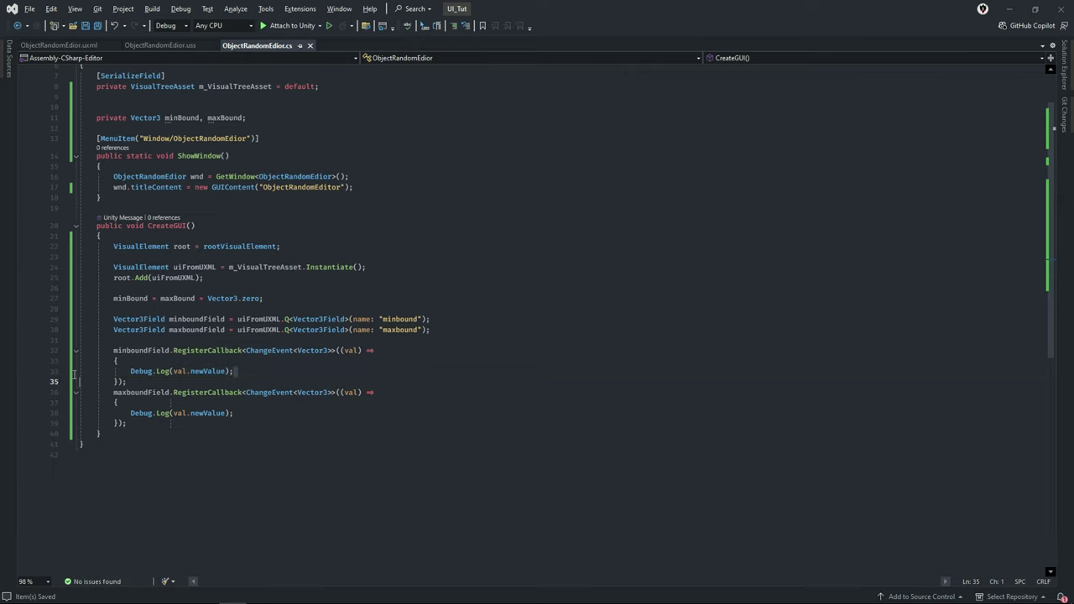
pyautogui.press('BackSpace')
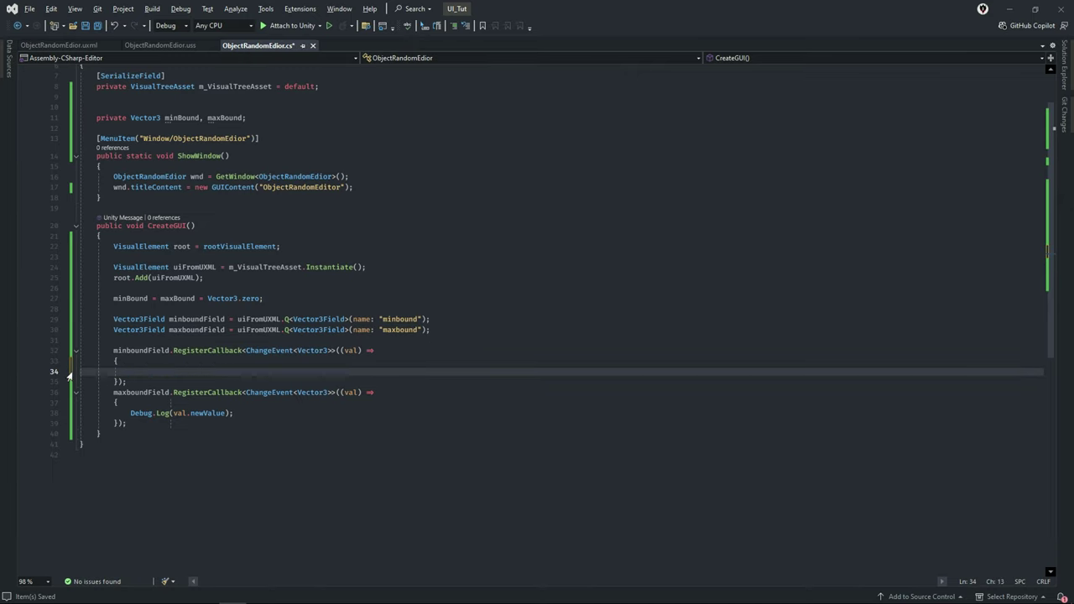
pyautogui.write('minBound = ')
pyautogui.write('va')
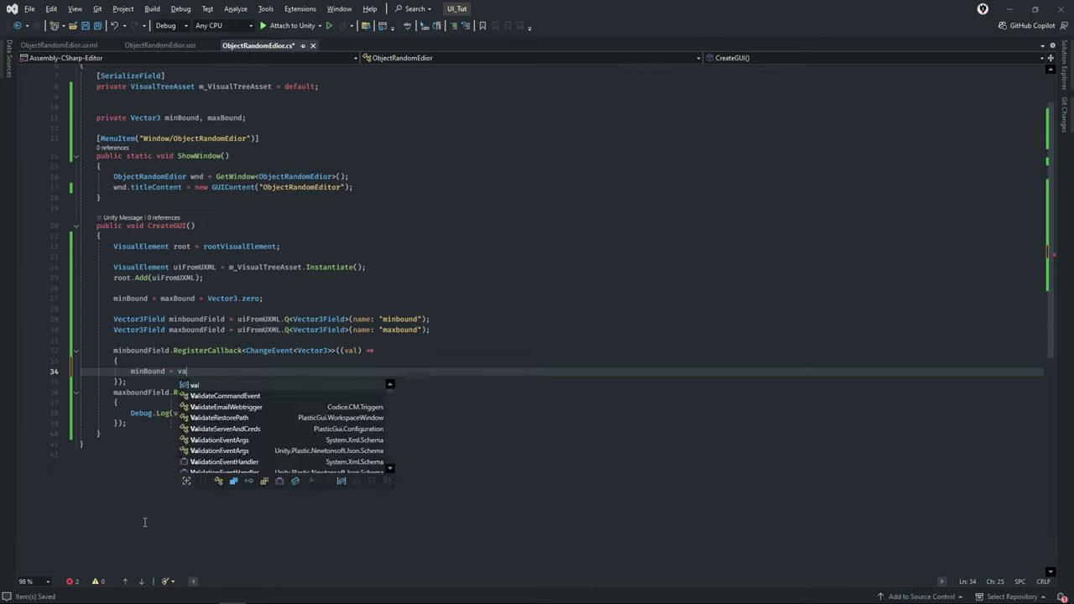
pyautogui.write('l.newValue;')
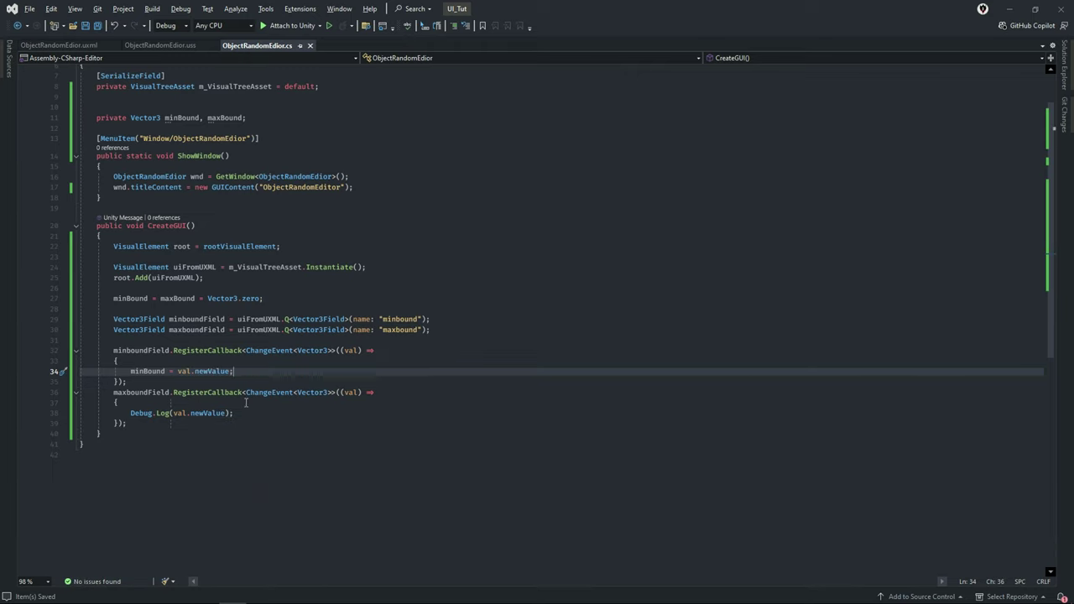
pyautogui.press('Down')
pyautogui.press('Down')
pyautogui.press('Down')
pyautogui.press('End')
pyautogui.hotkey('shift', 'Home')
pyautogui.press('BackSpace')
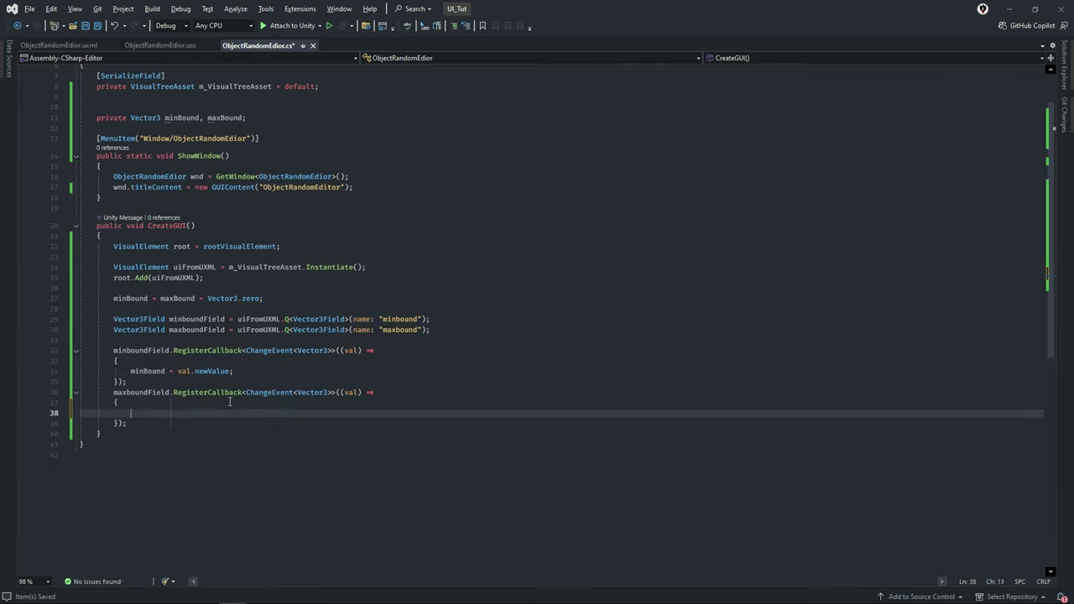
pyautogui.write('maxBound = val.')
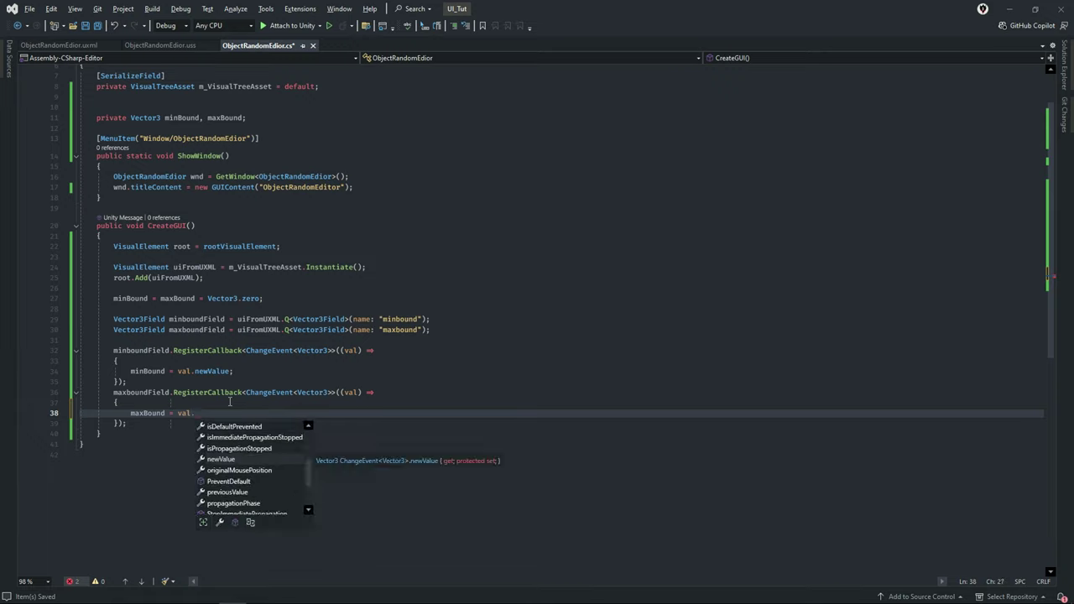
pyautogui.write('newValue;')
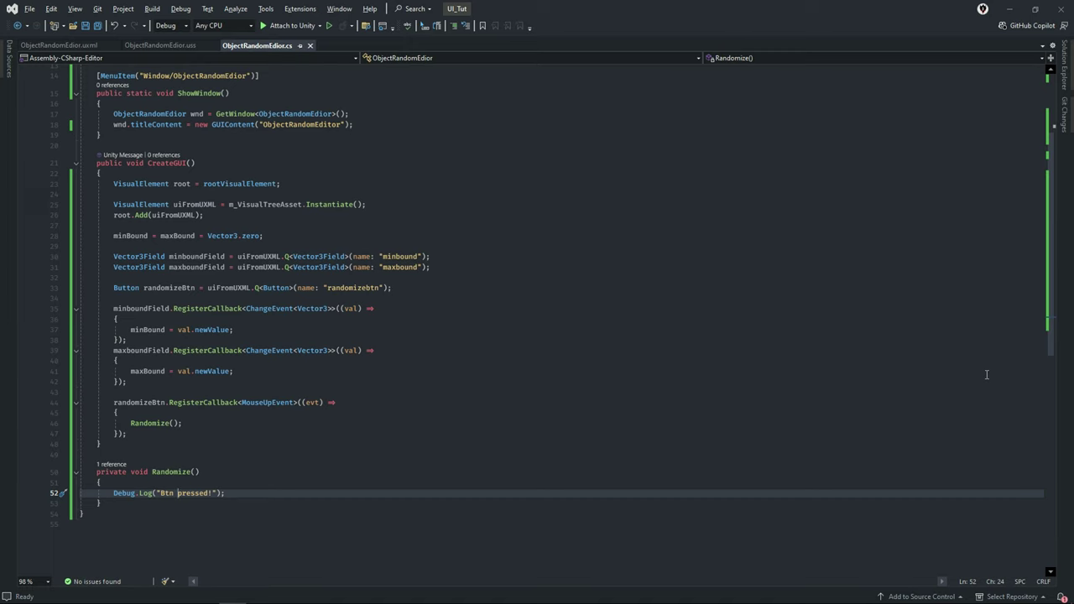
# Switch to the Unity editor to test the Randomize button
pyautogui.hotkey('alt', 'Tab')
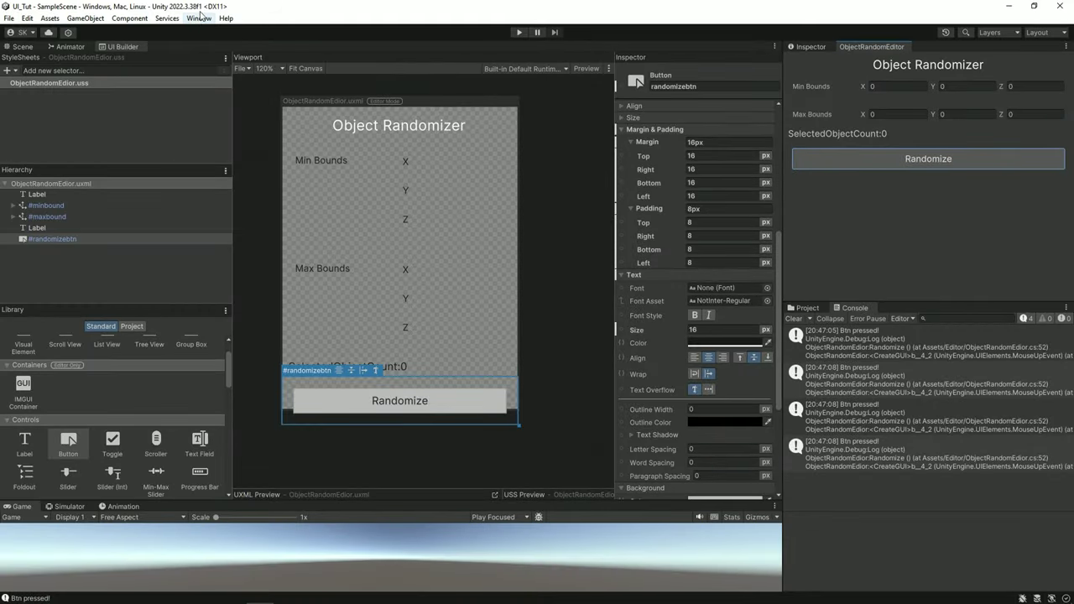
# Open a Hierarchy window, dock it beside the Project and Console panels, and expand SampleScene
pyautogui.click(202, 20)
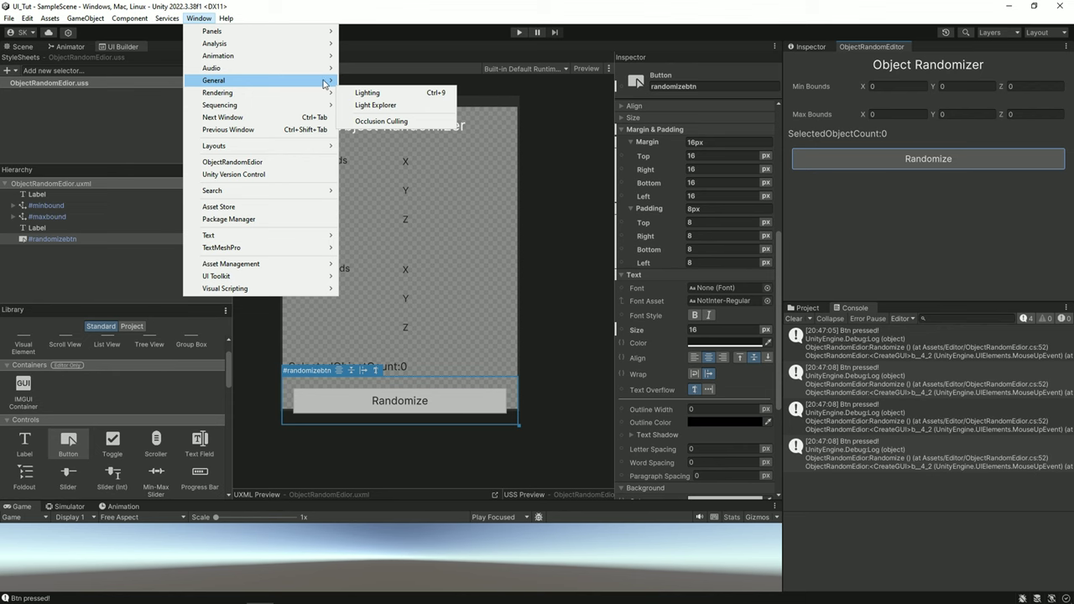
pyautogui.moveTo(325, 81)
pyautogui.click(400, 116)
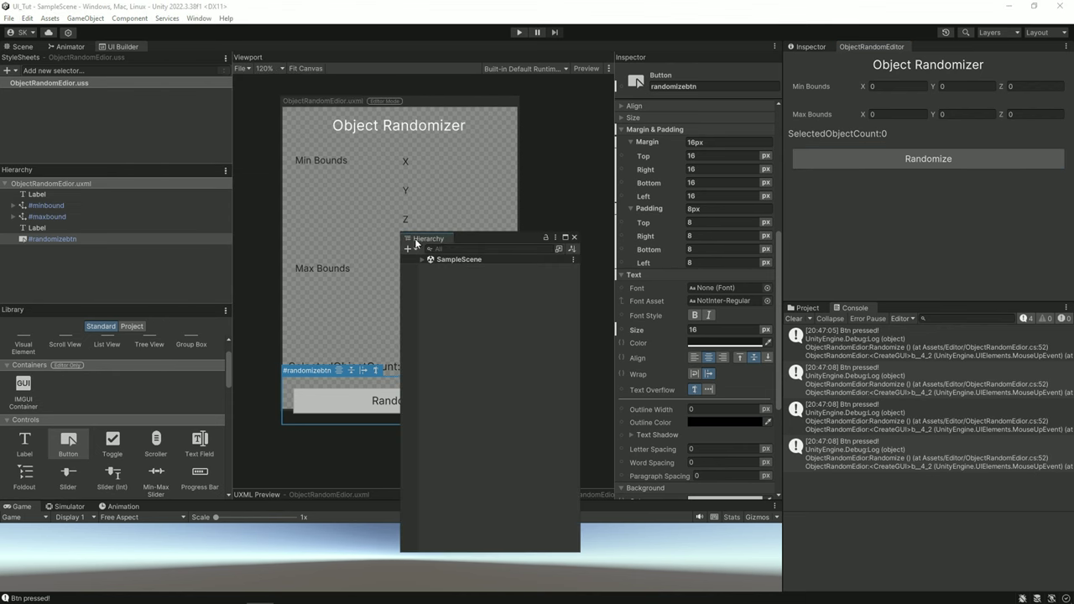
pyautogui.moveTo(420, 241)
pyautogui.mouseDown()
pyautogui.moveTo(612, 215)
pyautogui.moveTo(914, 304)
pyautogui.moveTo(921, 283)
pyautogui.mouseUp()
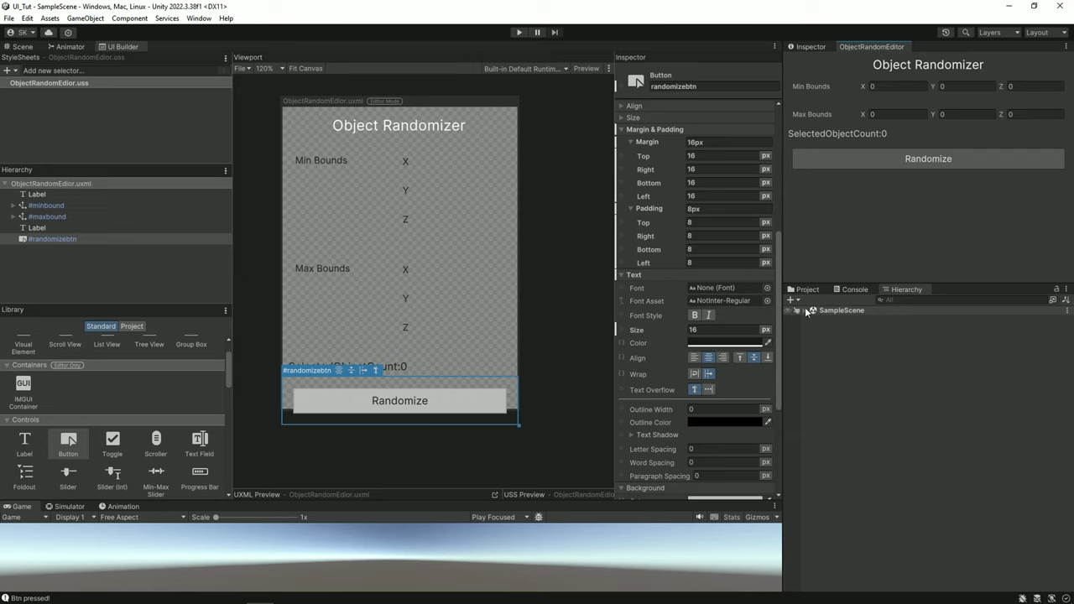
pyautogui.click(804, 310)
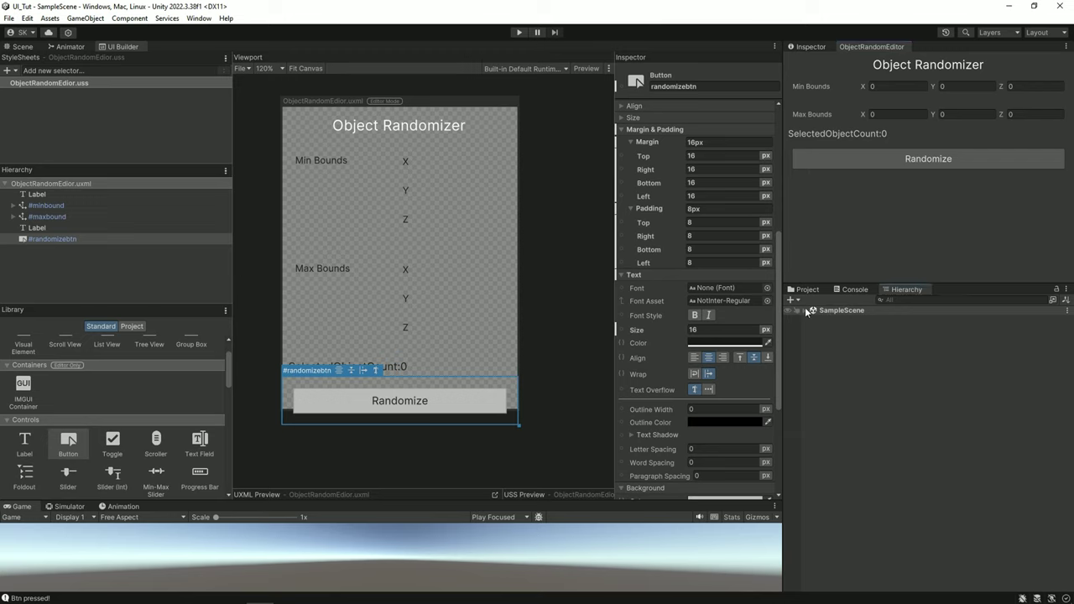
# Add a 3D cube to SampleScene and duplicate it up to ten cubes, Cube through Cube (9)
pyautogui.rightClick(859, 362)
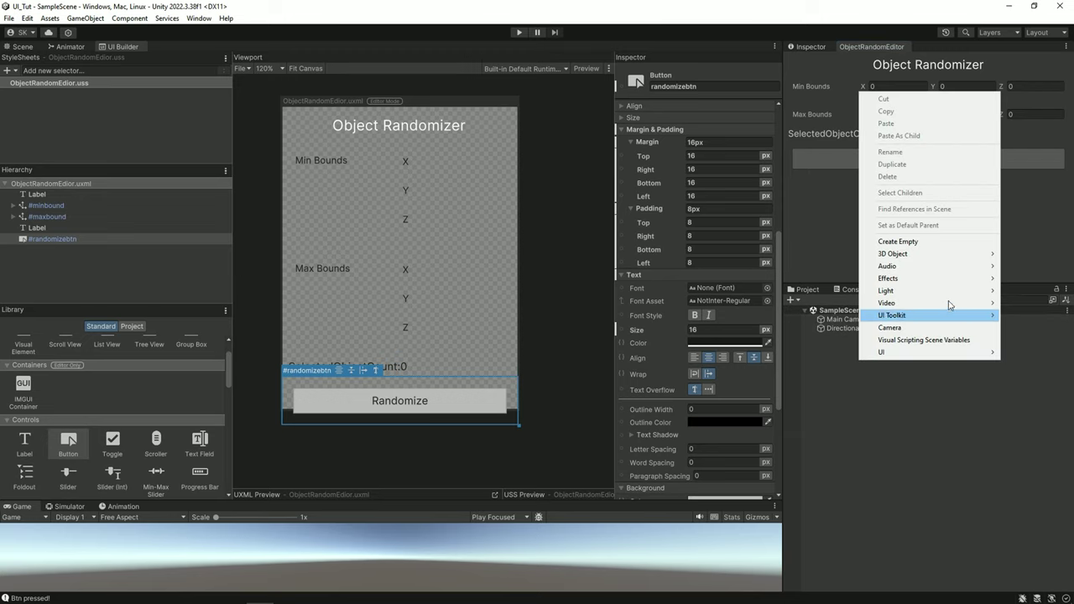
pyautogui.moveTo(969, 254)
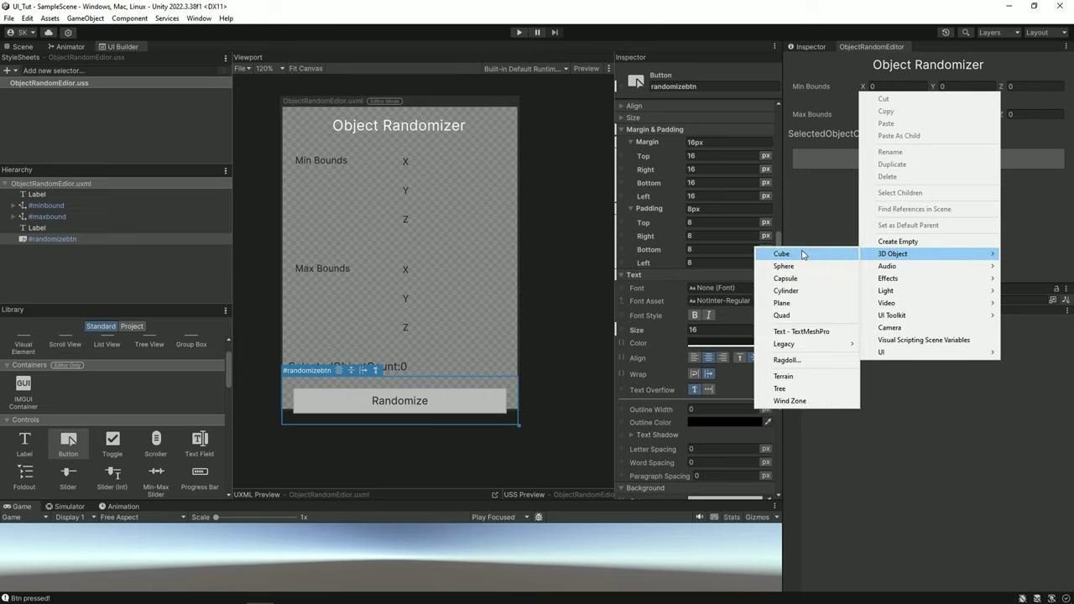
pyautogui.click(802, 254)
pyautogui.click(855, 340)
pyautogui.hotkey('ctrl', 'd')
pyautogui.hotkey('ctrl', 'd')
pyautogui.hotkey('ctrl', 'd')
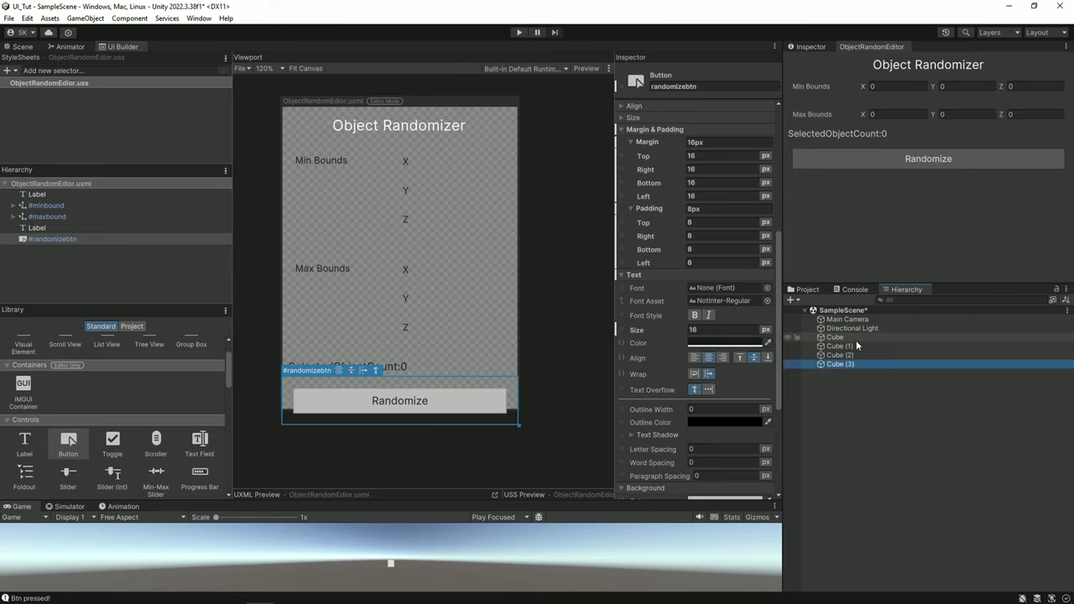
pyautogui.hotkey('ctrl', 'd')
pyautogui.hotkey('ctrl', 'd')
pyautogui.hotkey('ctrl', 'd')
pyautogui.hotkey('ctrl', 'd')
pyautogui.hotkey('ctrl', 'd')
# Select Cube, Cube (2) and Cube (5) in turn, then return to ObjectRandomEdior.cs in Visual Studio
pyautogui.click(856, 338)
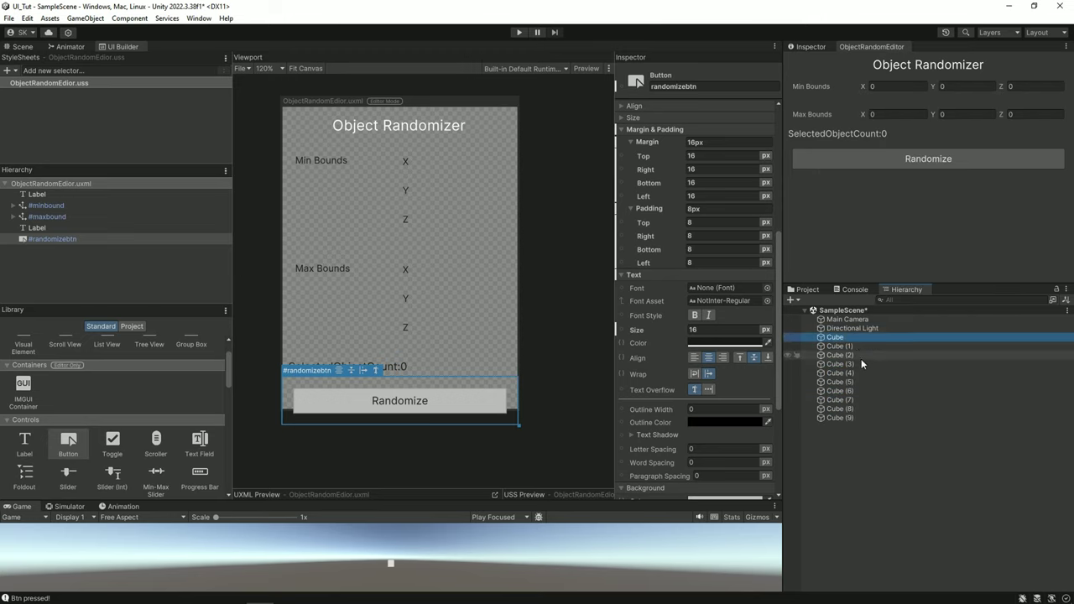
pyautogui.click(860, 358)
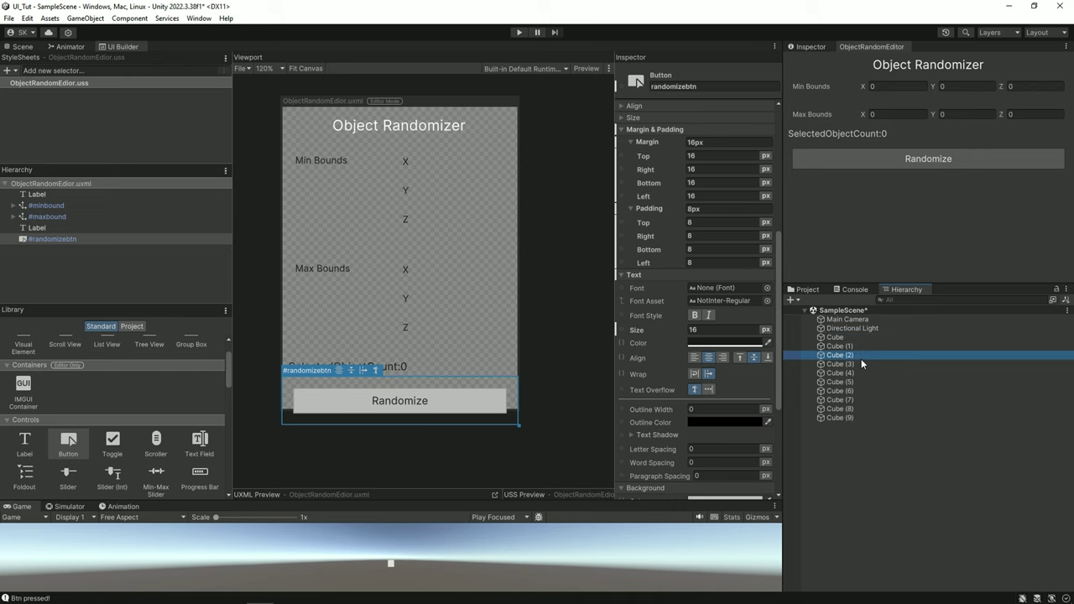
pyautogui.click(851, 381)
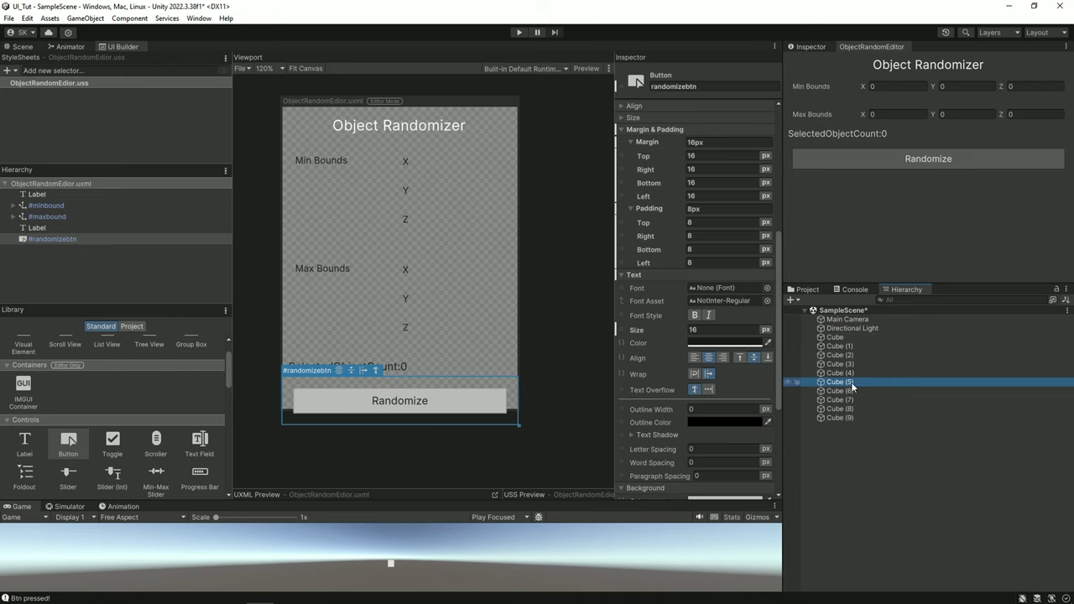
pyautogui.hotkey('alt', 'Tab')
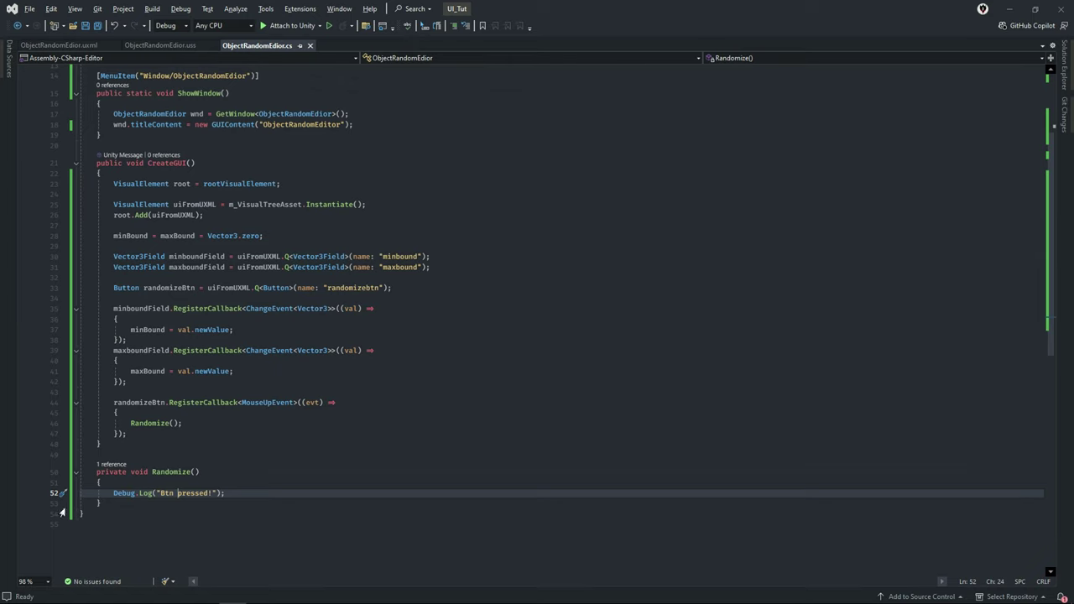
# Add an OnSelectionChange() method below Randomize() with Debug.Log("SelectionChange"), save, and return to Unity
pyautogui.click(118, 507)
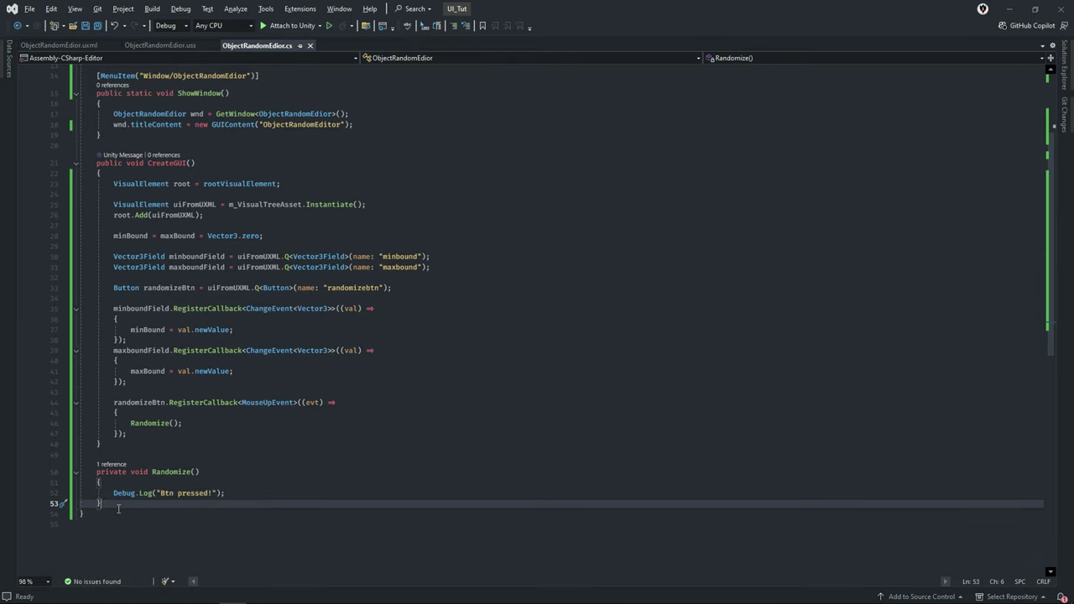
pyautogui.press('Return')
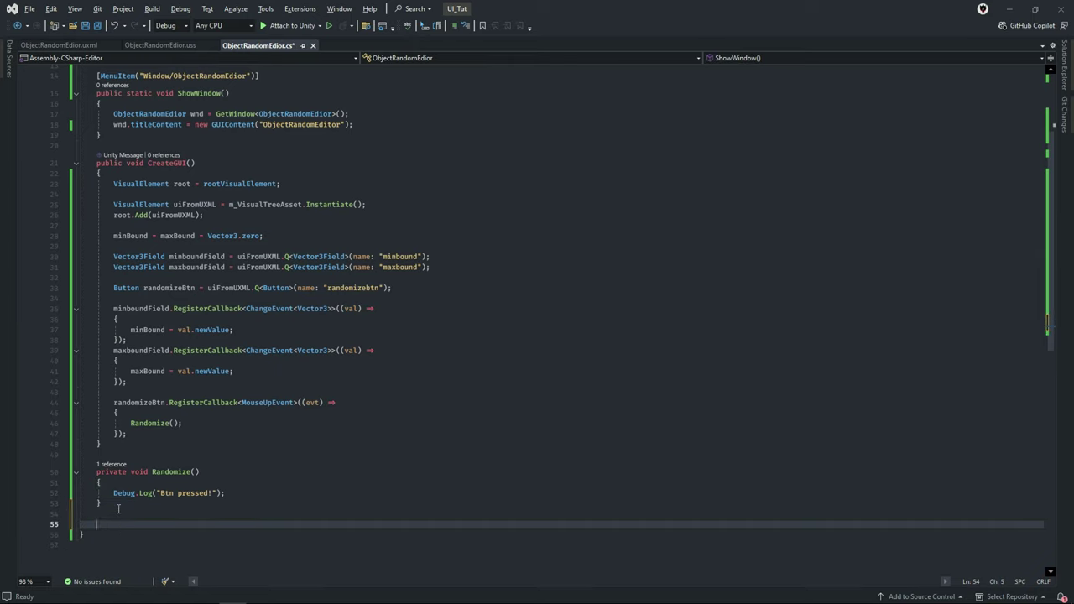
pyautogui.press('Return')
pyautogui.write('void OnSD')
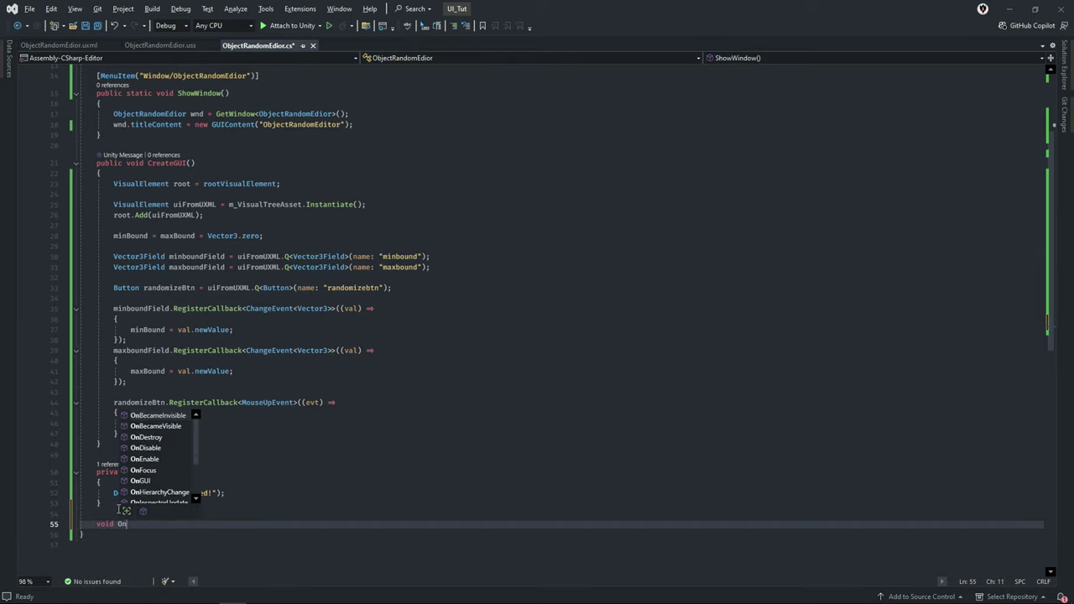
pyautogui.press('BackSpace')
pyautogui.write('e')
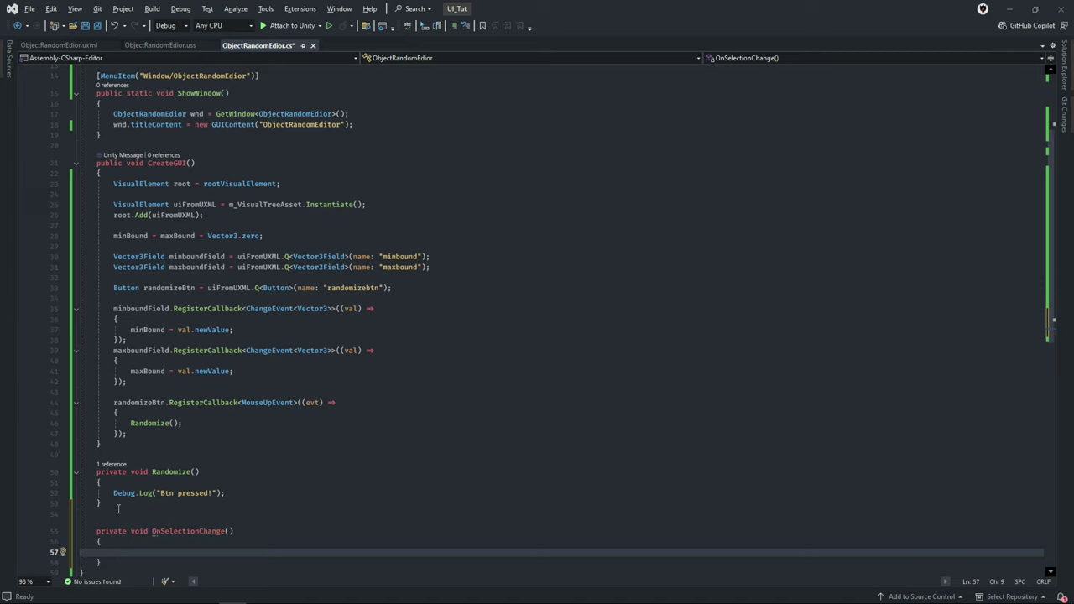
pyautogui.scroll(-2, 119, 508)
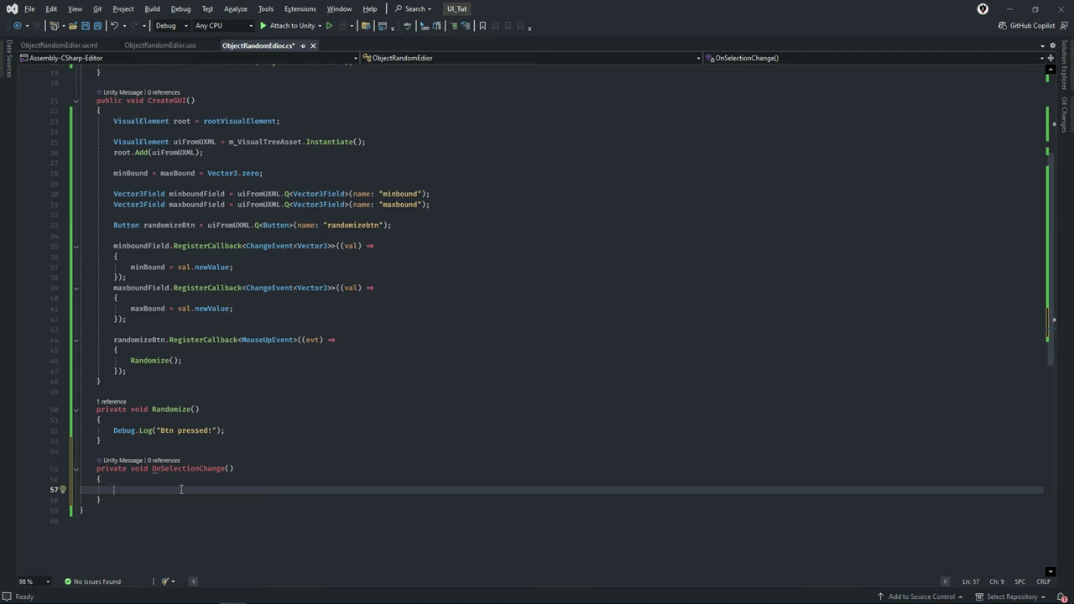
pyautogui.write('Debug.Log')
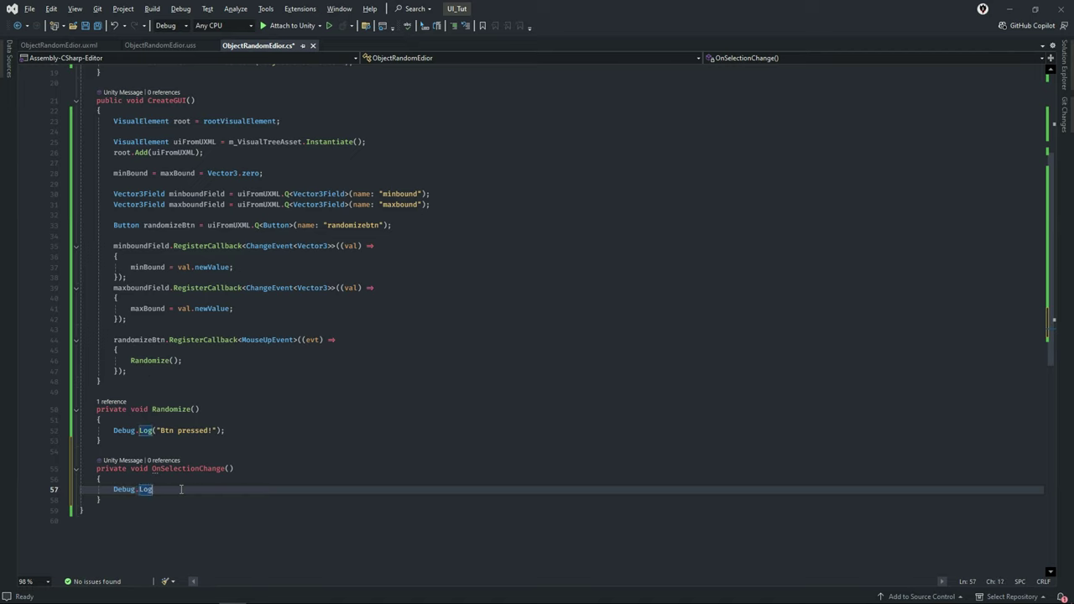
pyautogui.write('("')
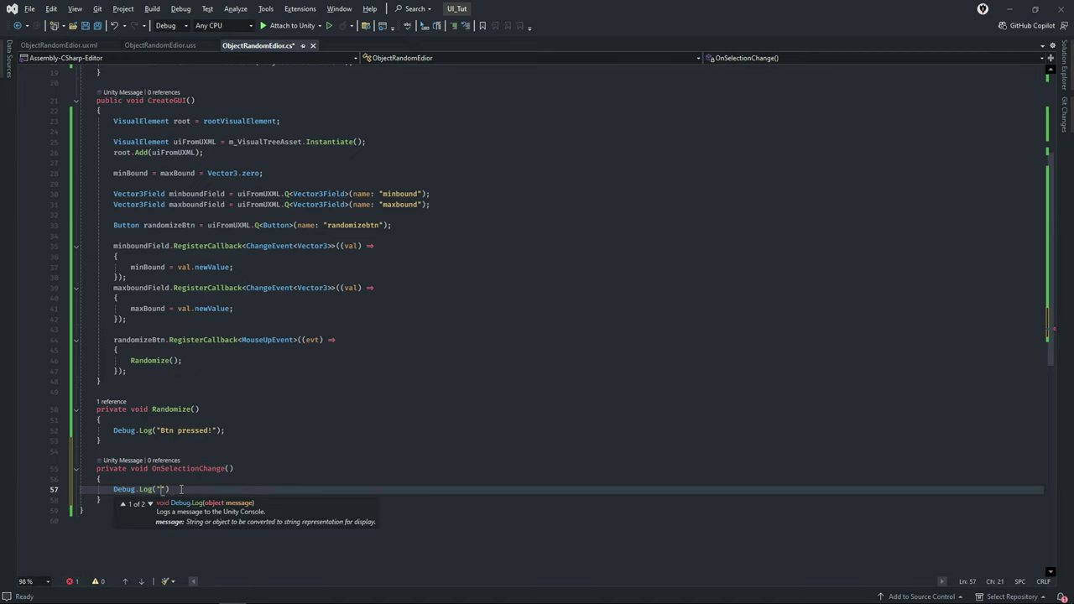
pyautogui.write('Selection')
pyautogui.write('Change")')
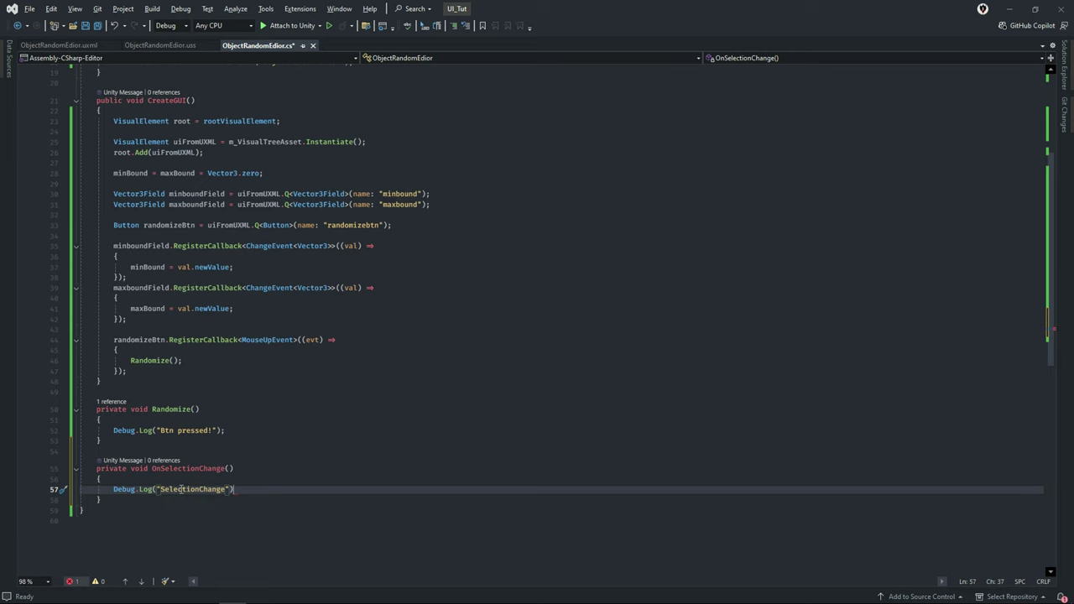
pyautogui.write(';')
pyautogui.hotkey('ctrl', 's')
pyautogui.hotkey('alt', 'Tab')
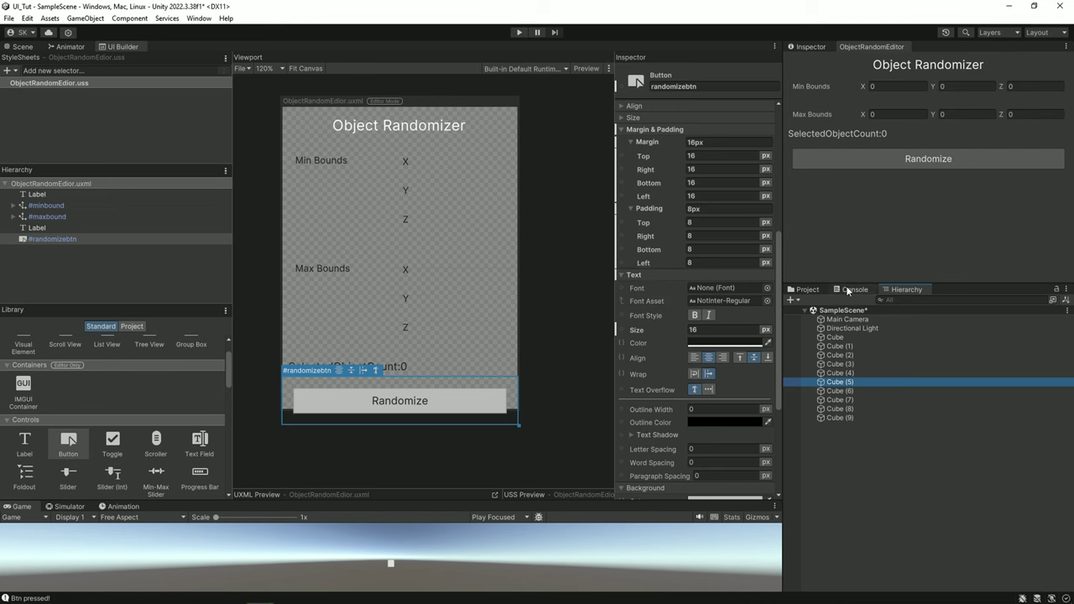
# Dock the Console above the Game view, clear it, select several cubes to log SelectionChange, then open the logging line
pyautogui.moveTo(847, 290); pyautogui.dragTo(432, 440)
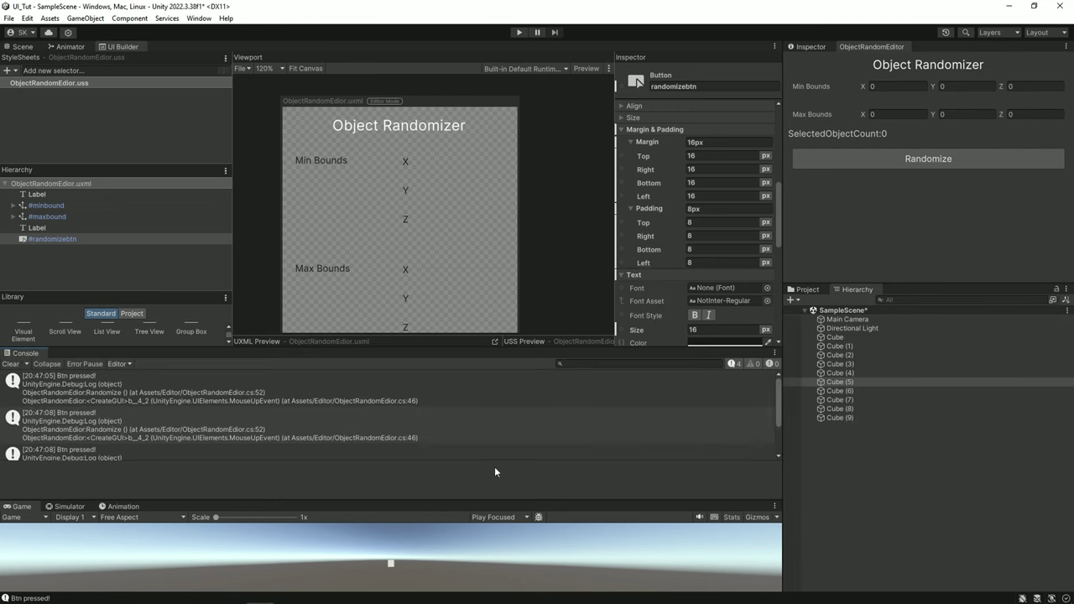
pyautogui.click(10, 363)
pyautogui.click(908, 364)
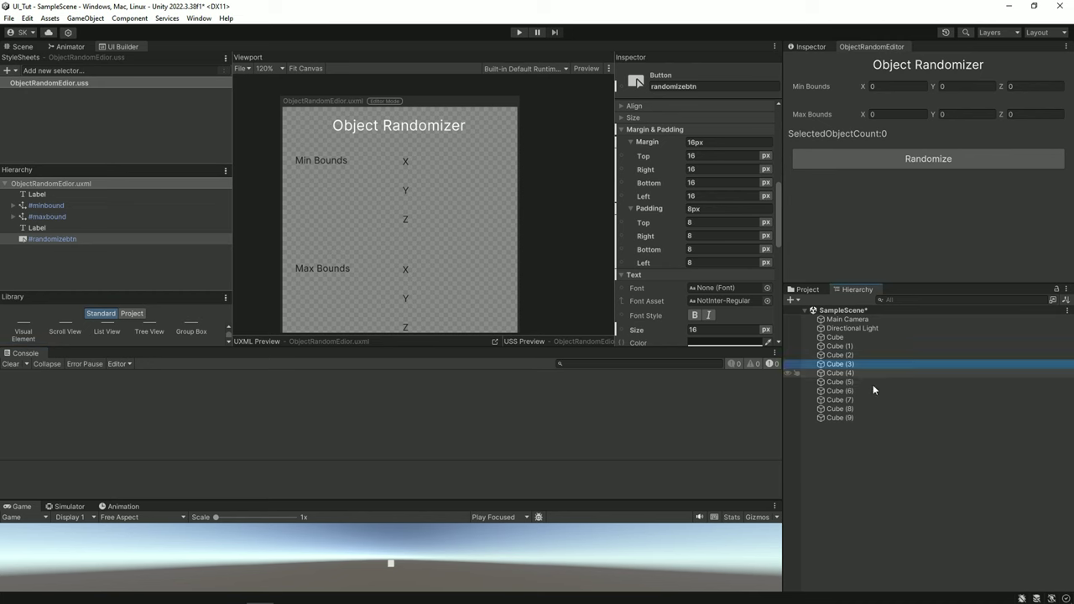
pyautogui.click(873, 389)
pyautogui.click(861, 415)
pyautogui.click(856, 399)
pyautogui.click(851, 433)
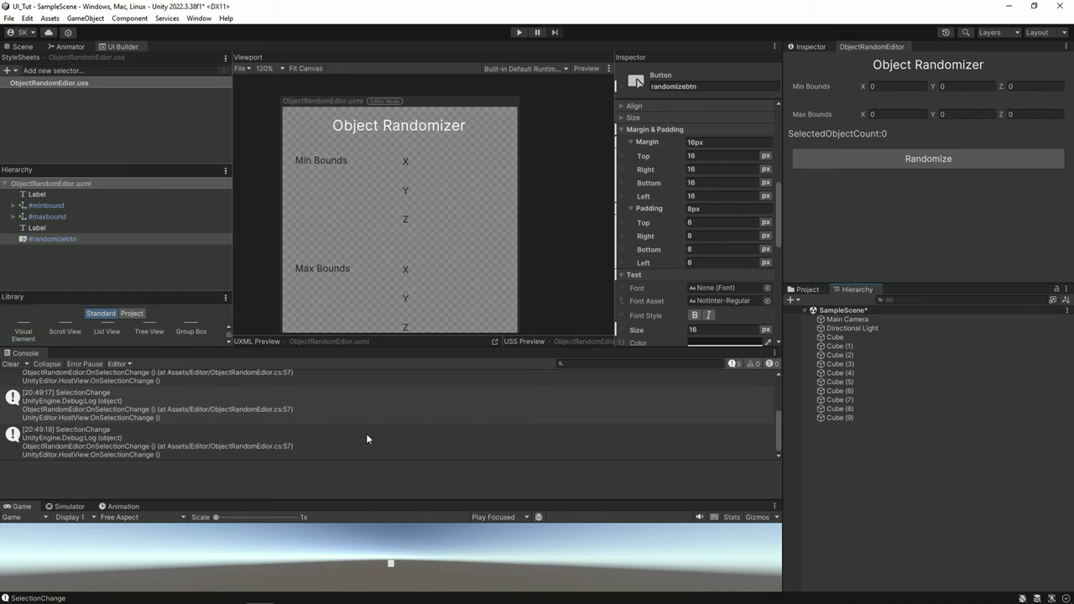
pyautogui.doubleClick(253, 457)
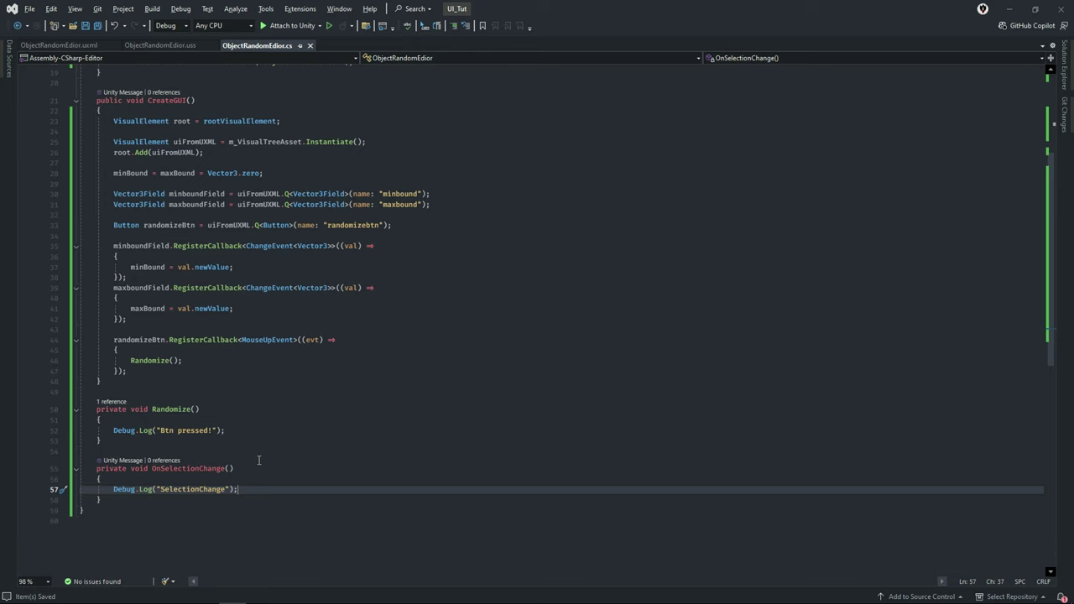
# Declare 'private Transform[] selectedTransform;' on line 11 and save
pyautogui.scroll(6, 259, 459)
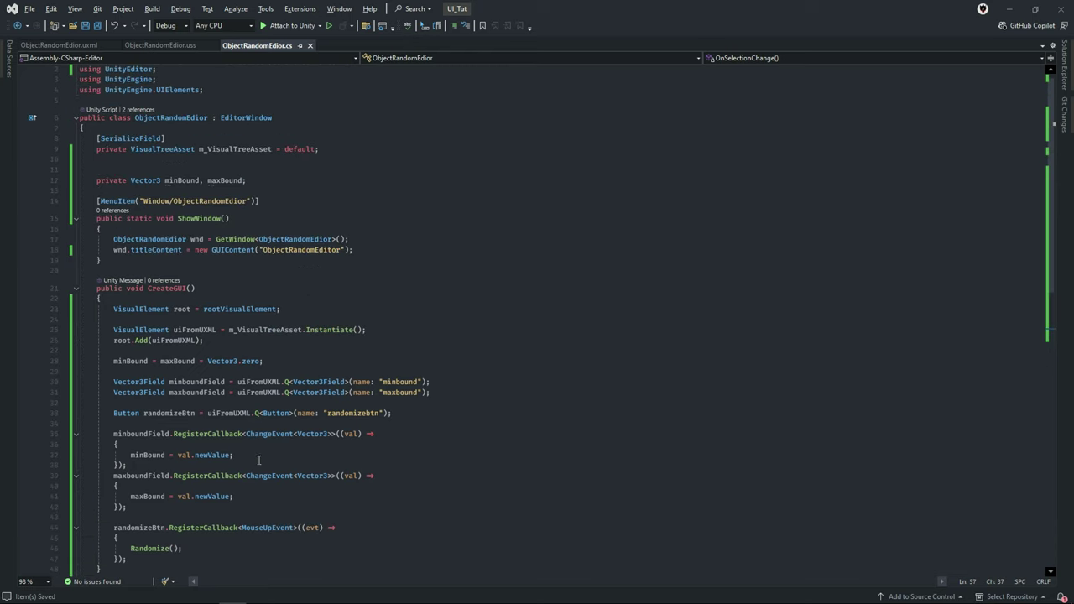
pyautogui.click(290, 173)
pyautogui.write('private')
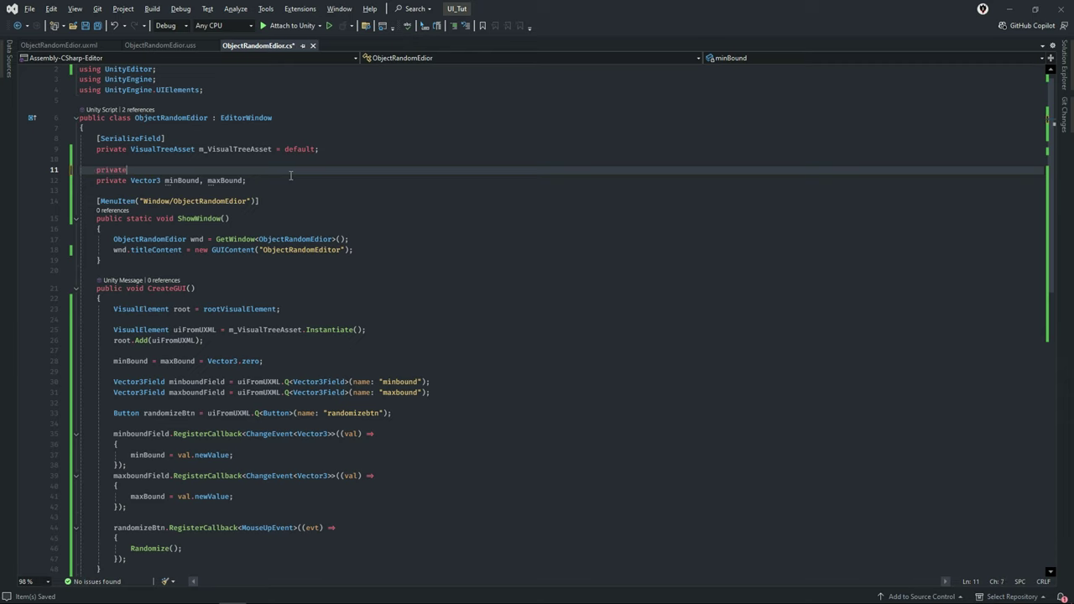
pyautogui.write(' Tr')
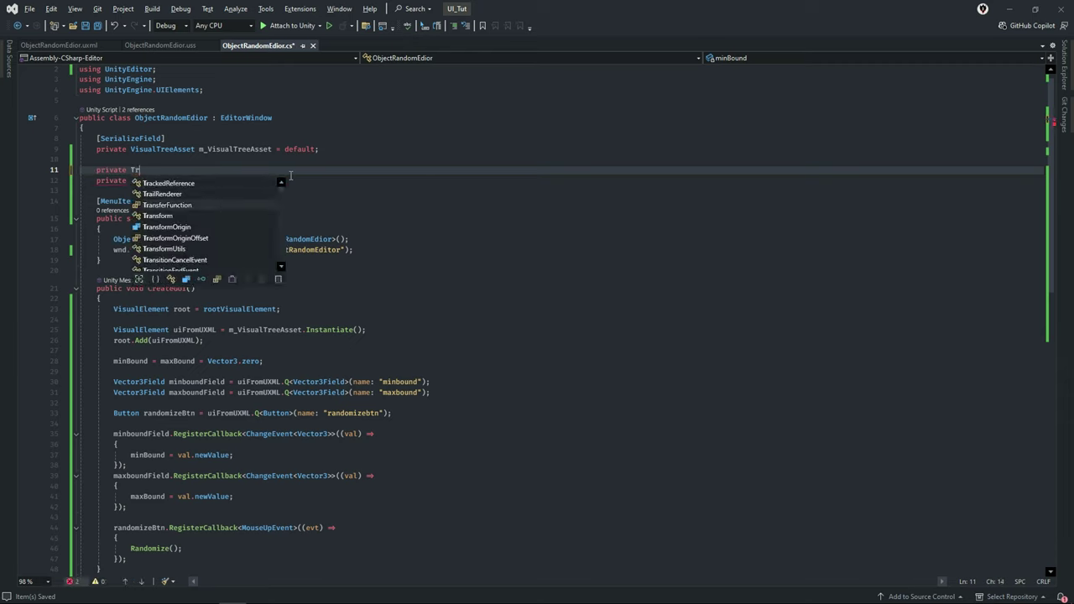
pyautogui.write('ansform[]')
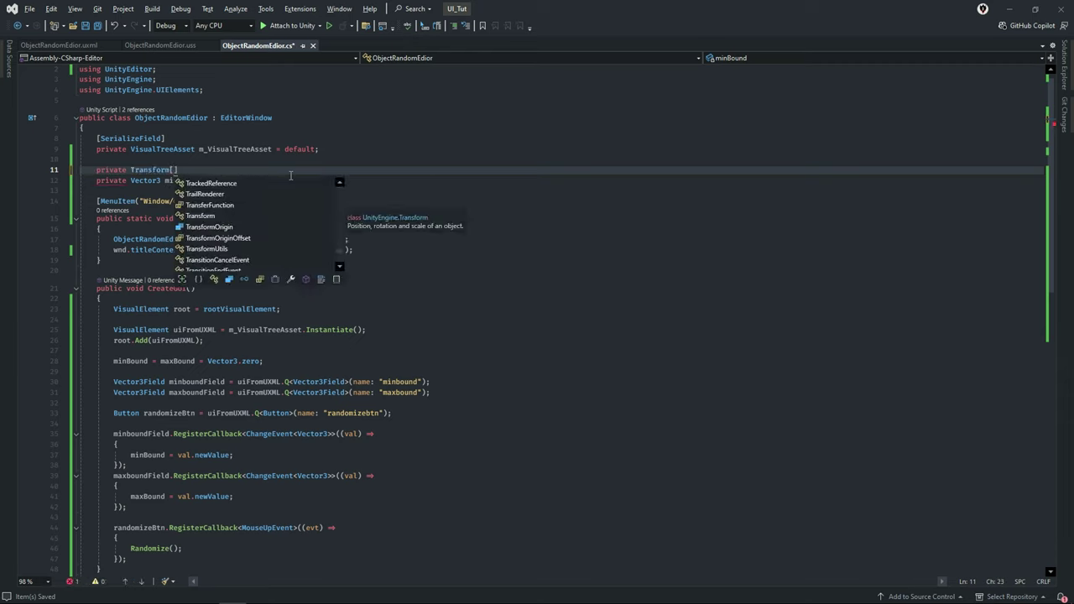
pyautogui.write(' selected')
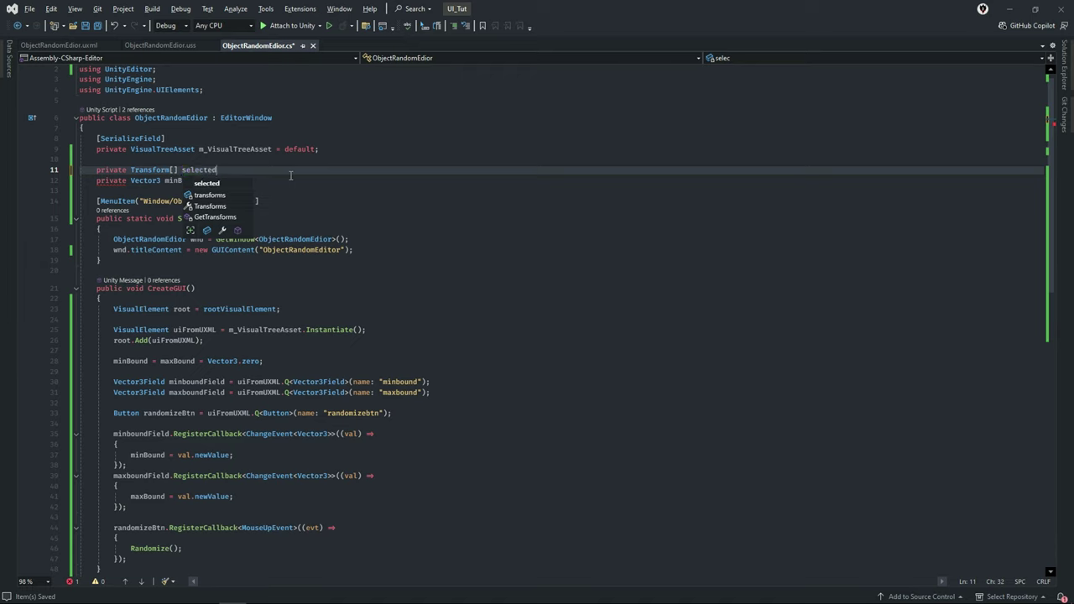
pyautogui.write('Trans')
pyautogui.write('form;')
pyautogui.hotkey('ctrl', 's')
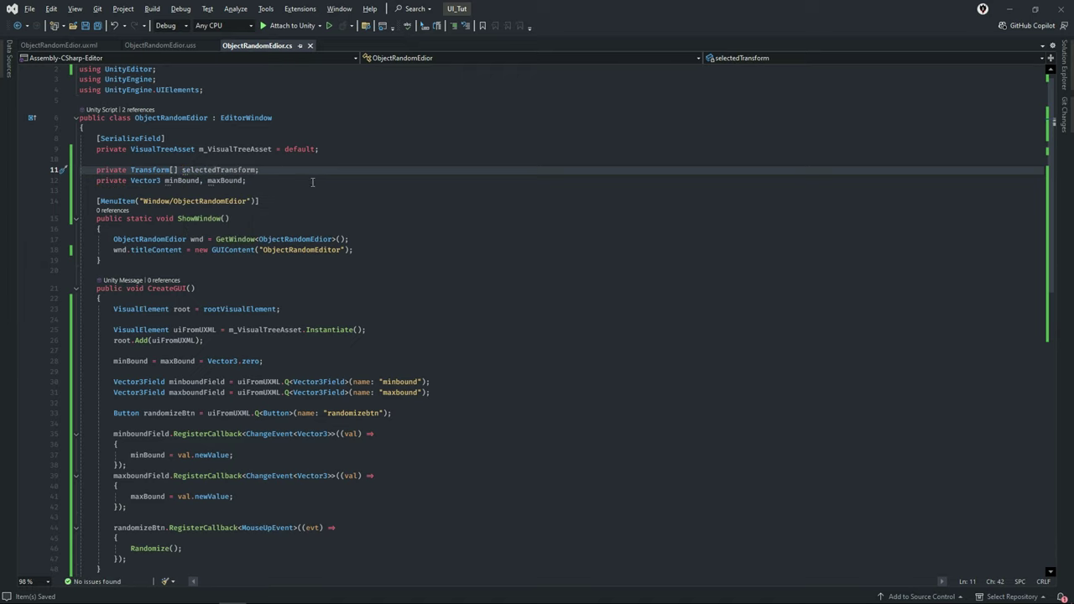
# In OnSelectionChange, begin the line 'selectedTransform = Selection.transforms;' using completions
pyautogui.scroll(-7, 312, 182)
pyautogui.scroll(-1, 285, 352)
pyautogui.click(269, 394)
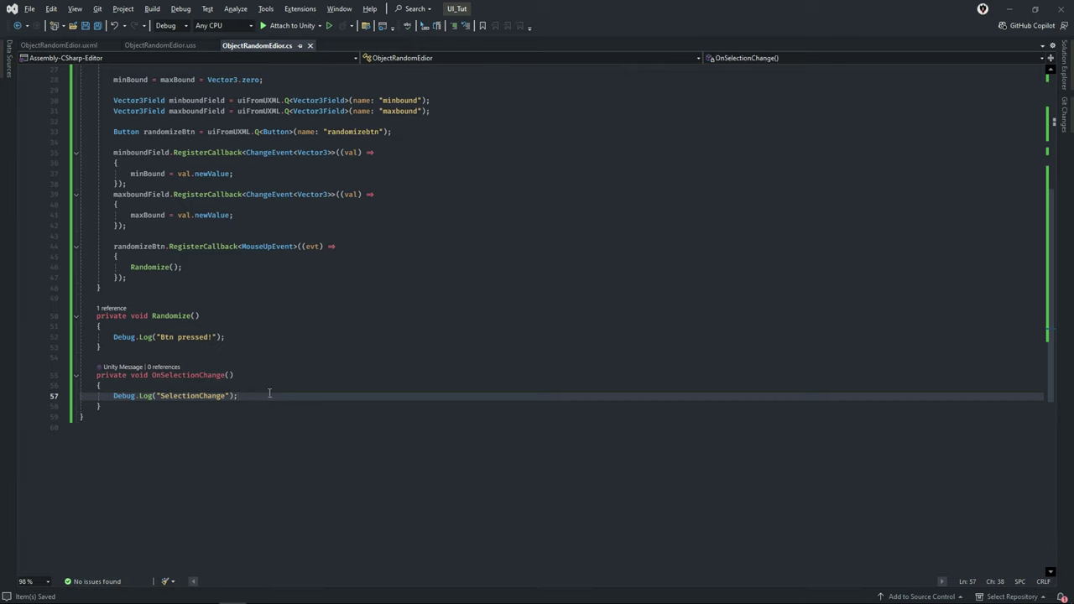
pyautogui.press('Return')
pyautogui.write('s')
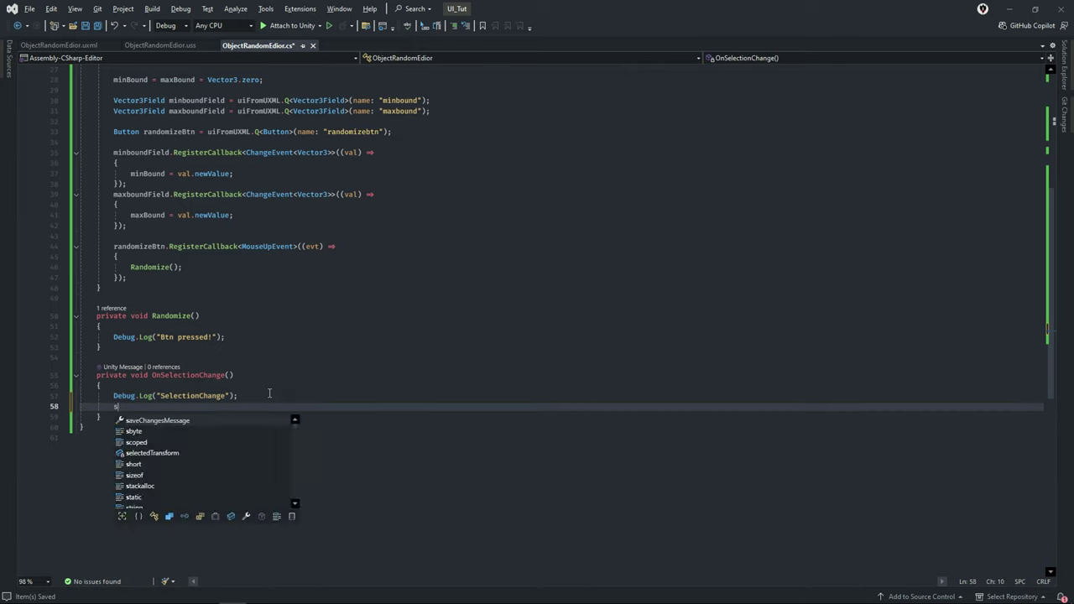
pyautogui.write('e')
pyautogui.press('Tab')
pyautogui.write('= ')
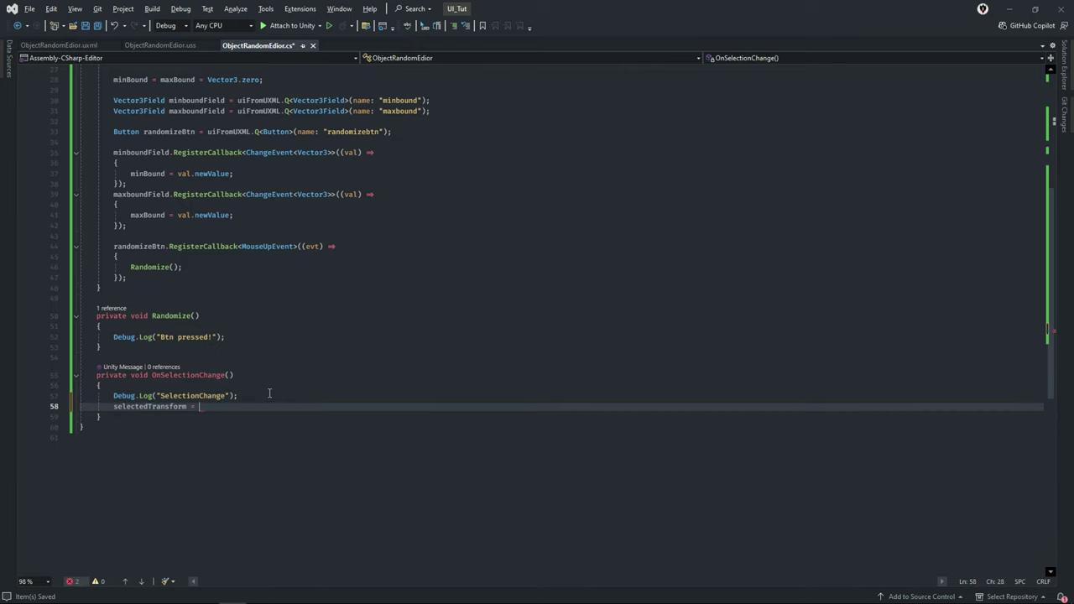
pyautogui.write('Sel')
pyautogui.press('Tab')
pyautogui.write('.se')
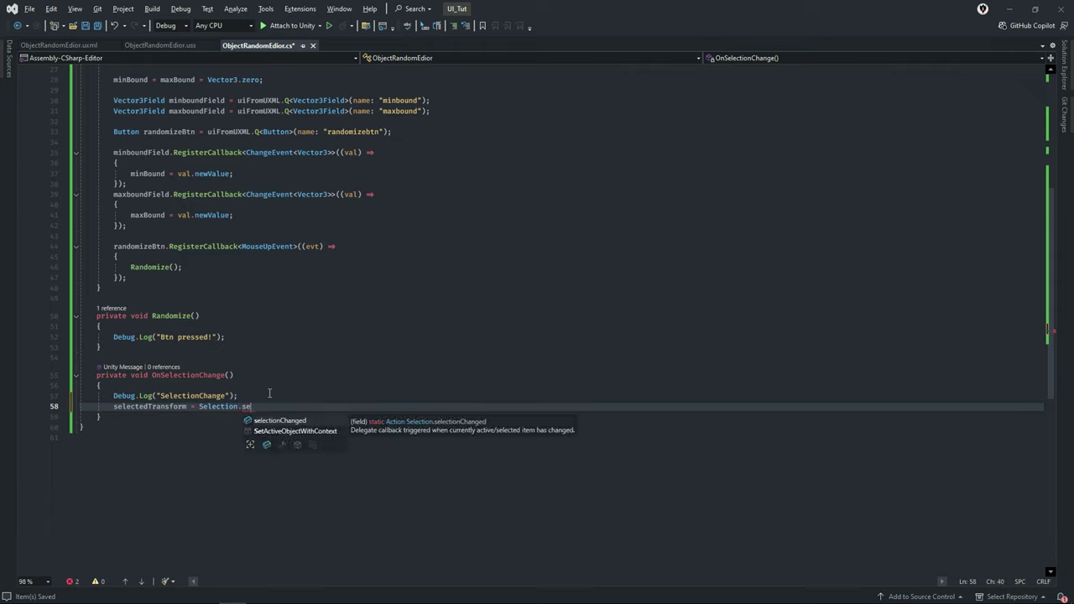
pyautogui.press('BackSpace')
pyautogui.press('BackSpace')
pyautogui.write('t')
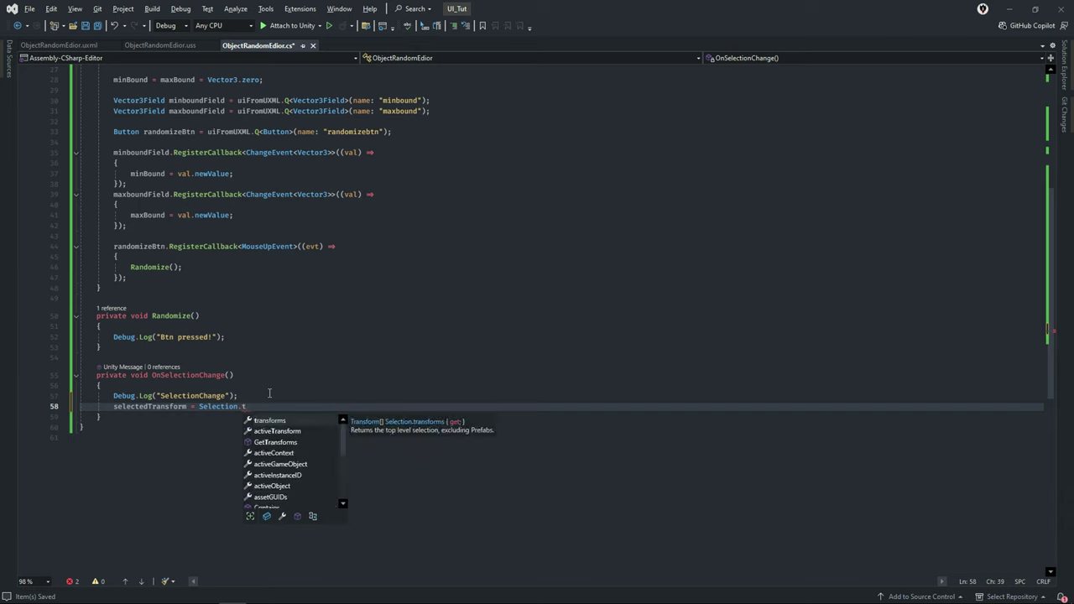
pyautogui.press('Tab')
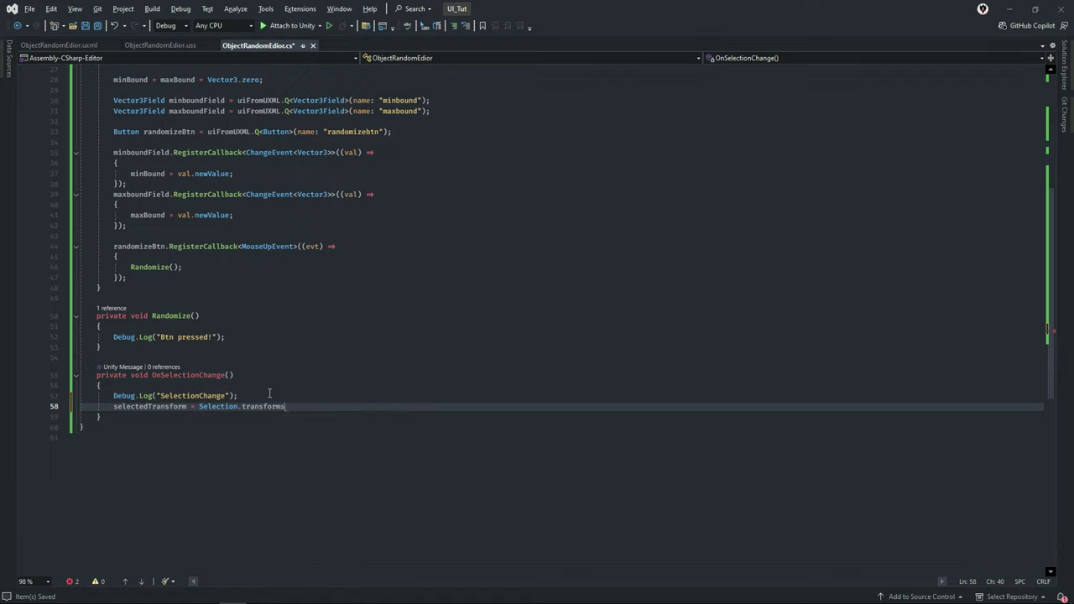
pyautogui.write(';')
# Settle on Selection.transforms to finish the assignment, add a new line and save
pyautogui.press('BackSpace')
pyautogui.press('BackSpace')
pyautogui.press('BackSpace')
pyautogui.press('BackSpace')
pyautogui.press('BackSpace')
pyautogui.press('BackSpace')
pyautogui.press('BackSpace')
pyautogui.press('BackSpace')
pyautogui.press('BackSpace')
pyautogui.press('BackSpace')
pyautogui.press('BackSpace')
pyautogui.write('.get')
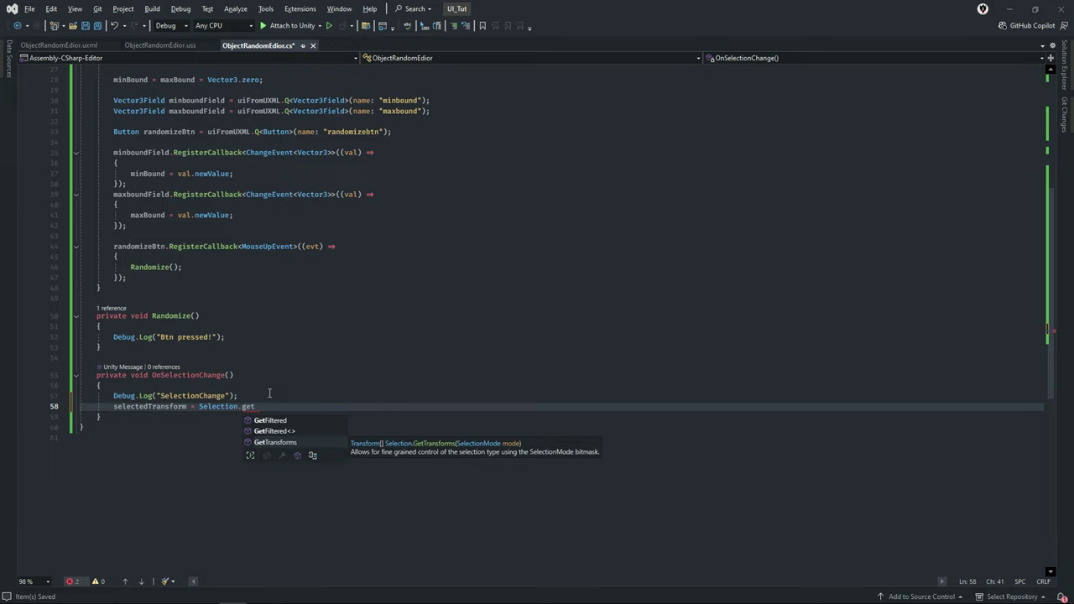
pyautogui.press('BackSpace')
pyautogui.press('BackSpace')
pyautogui.press('BackSpace')
pyautogui.write('t')
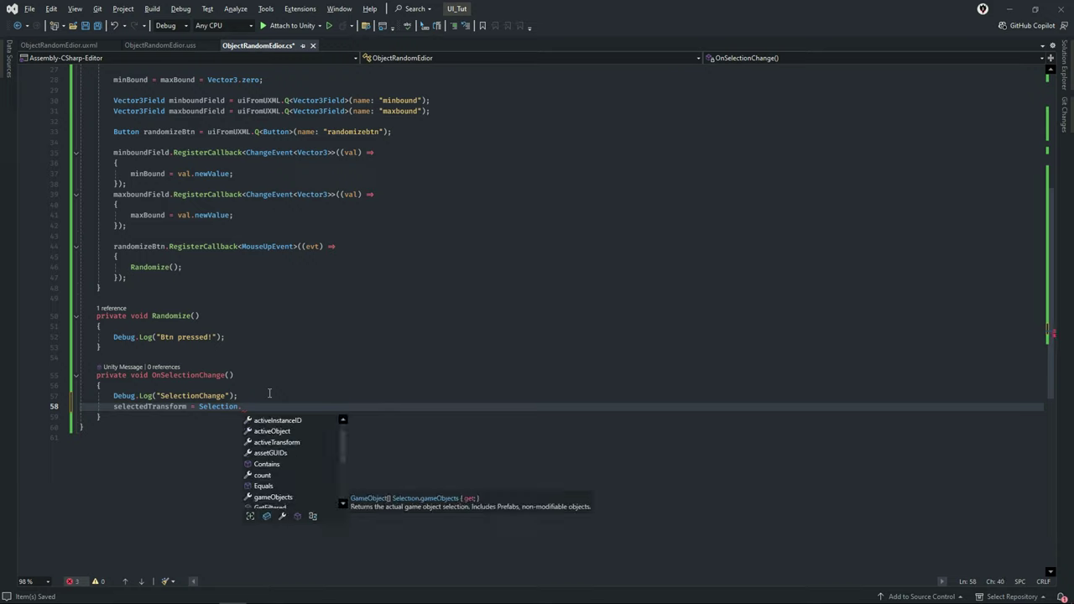
pyautogui.press('Tab')
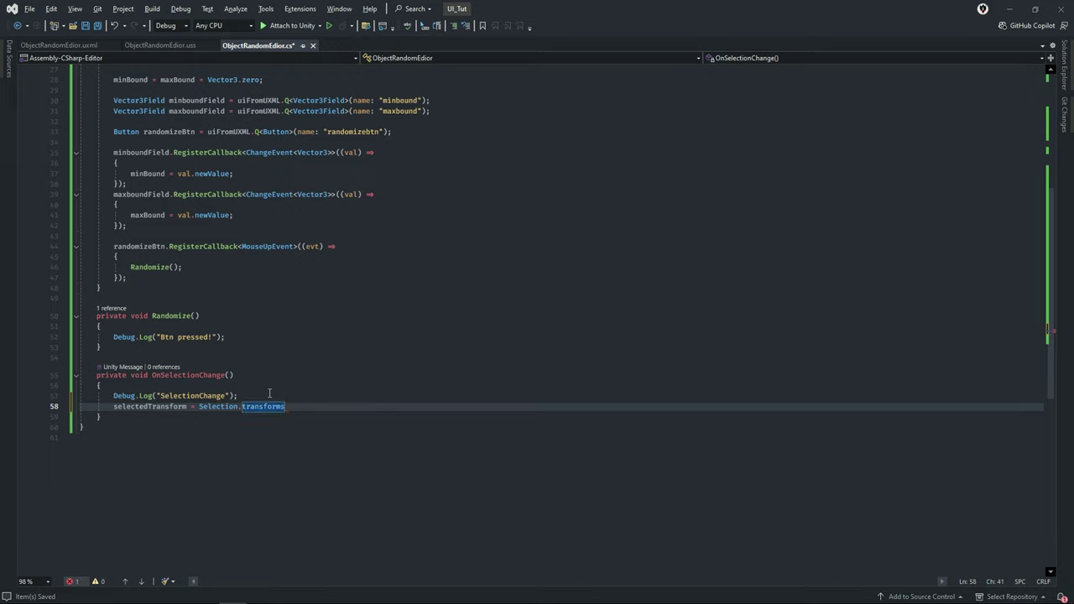
pyautogui.write(';')
pyautogui.press('Return')
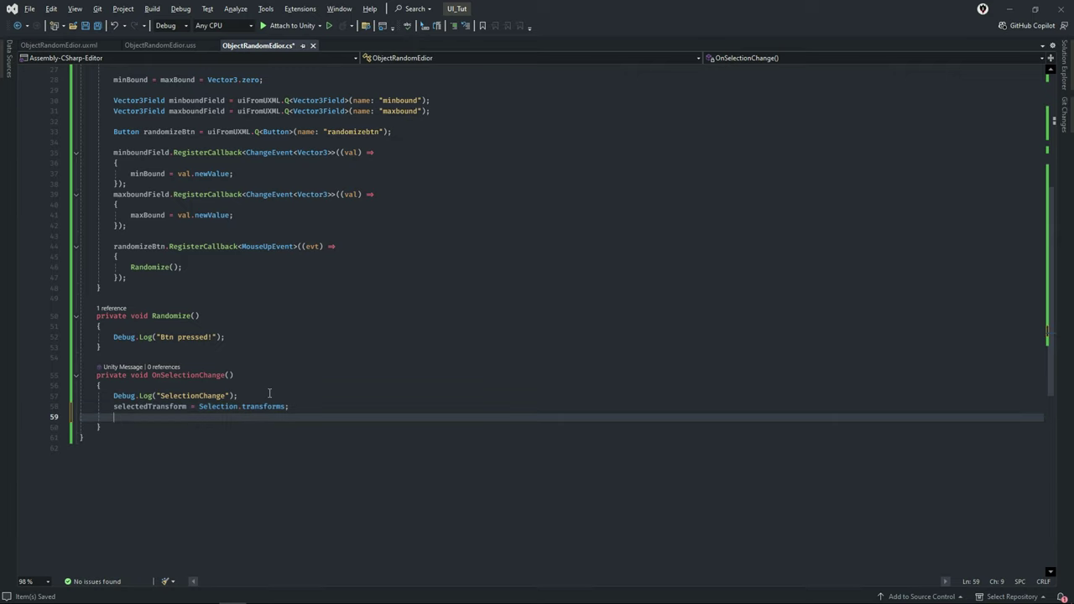
pyautogui.hotkey('ctrl', 's')
# Add 'foreach (var transformobj in selectedTransform)' with Debug.Log(transformobj.name) inside, and save
pyautogui.write('for')
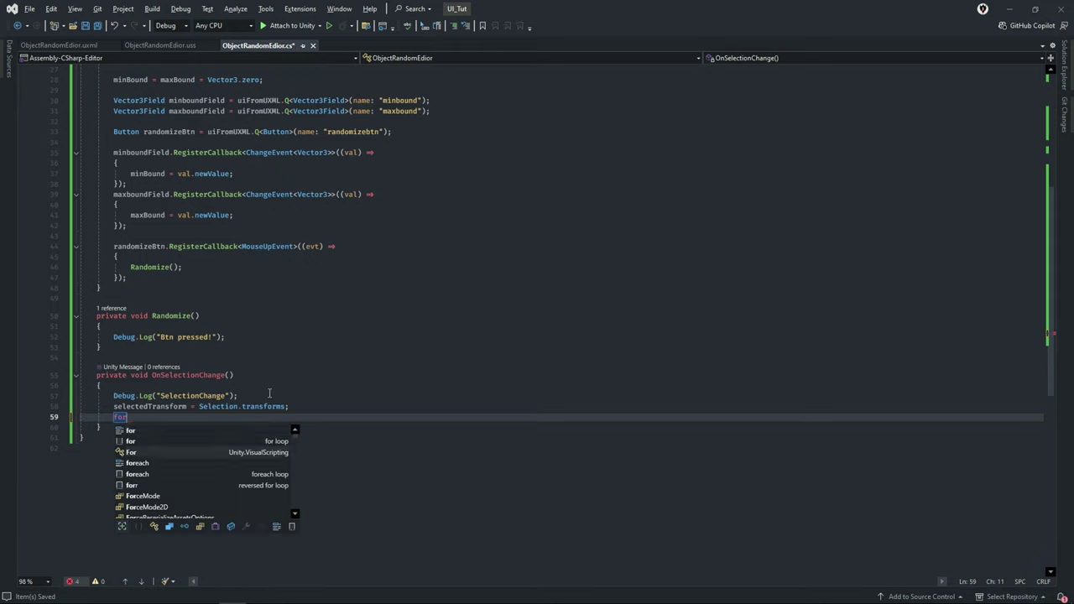
pyautogui.press('Tab')
pyautogui.write('(')
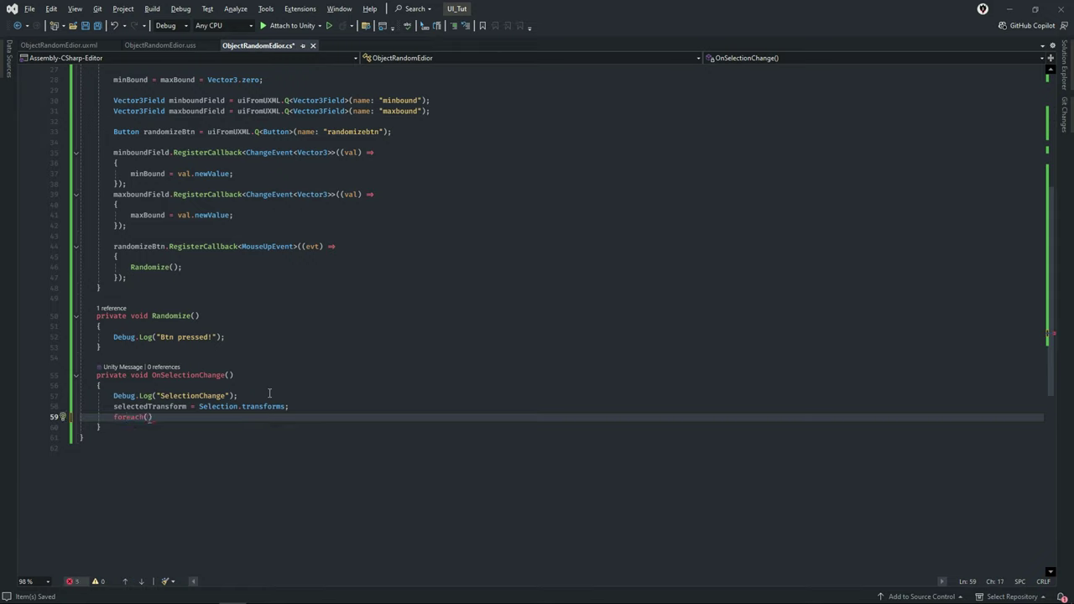
pyautogui.write('var ')
pyautogui.write('transform')
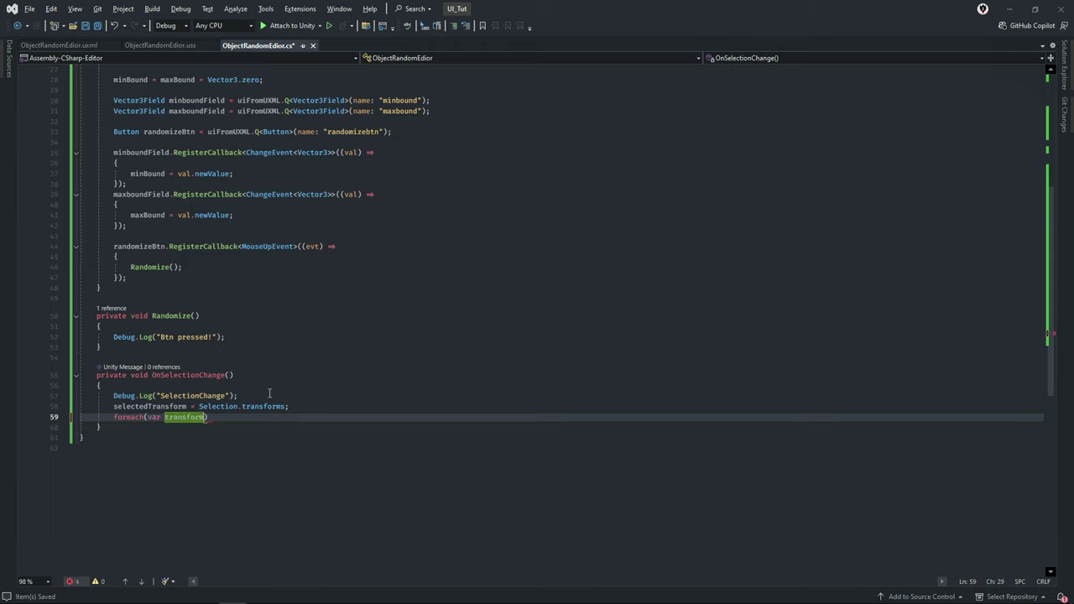
pyautogui.write('obj ')
pyautogui.write('in sel')
pyautogui.press('Tab')
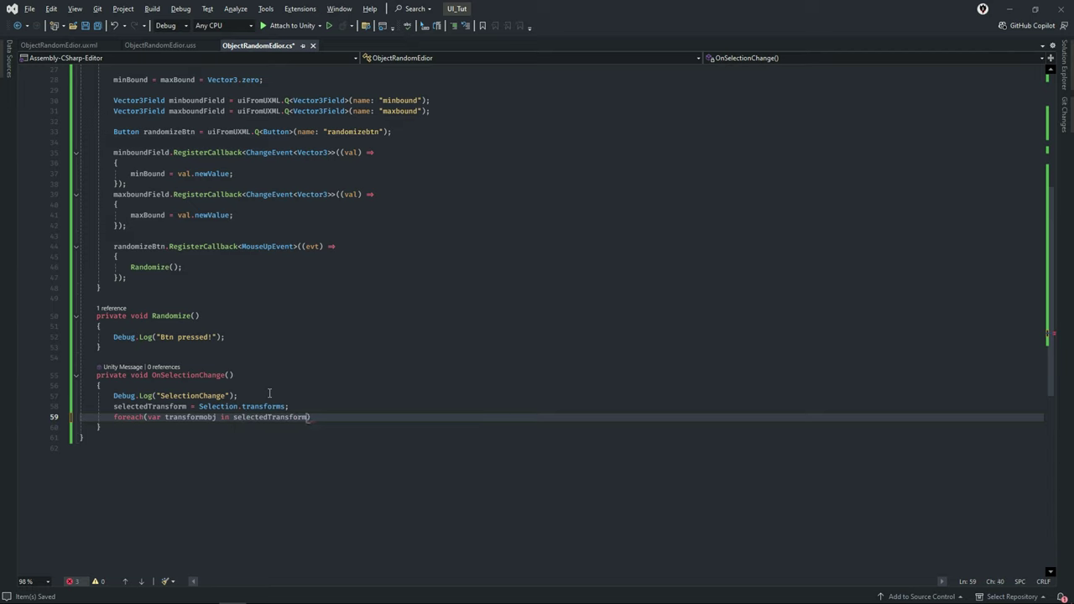
pyautogui.write(')')
pyautogui.press('Return')
pyautogui.write('{')
pyautogui.press('Return')
pyautogui.write('Debug')
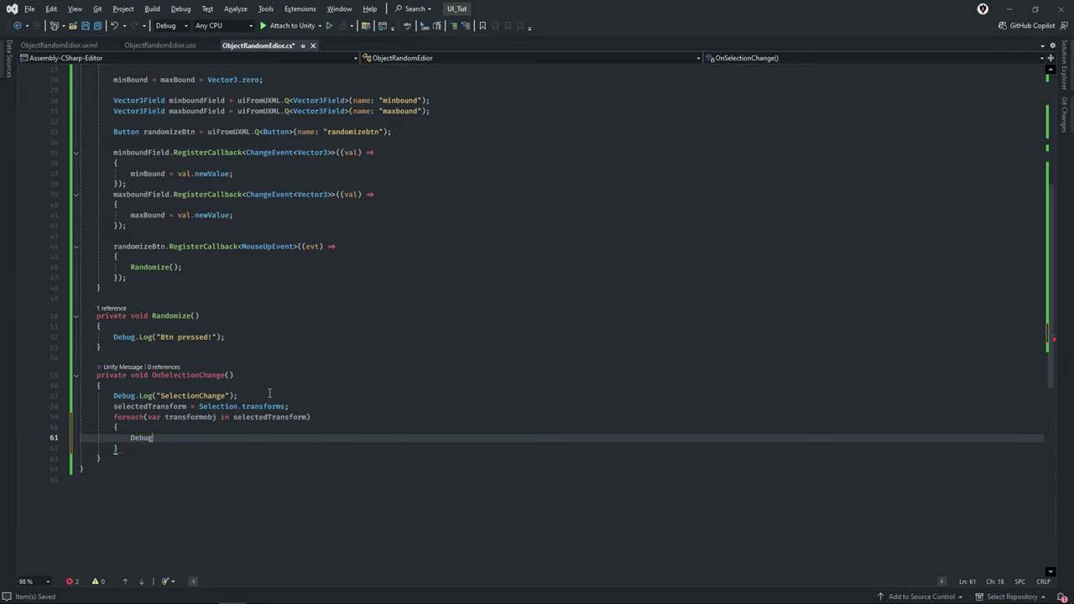
pyautogui.write('.Log(')
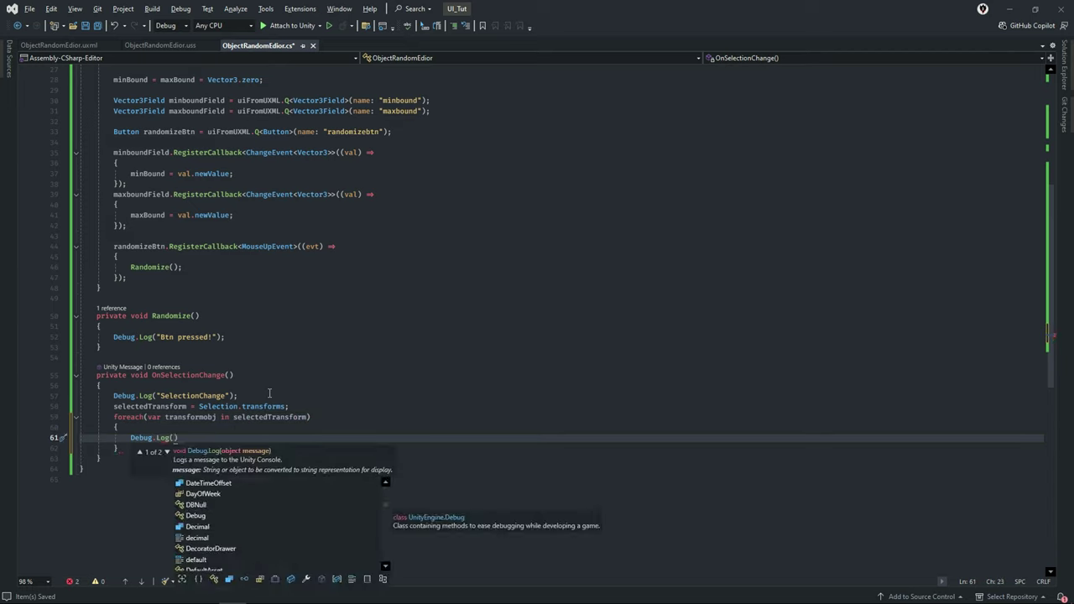
pyautogui.write('transformobj.n')
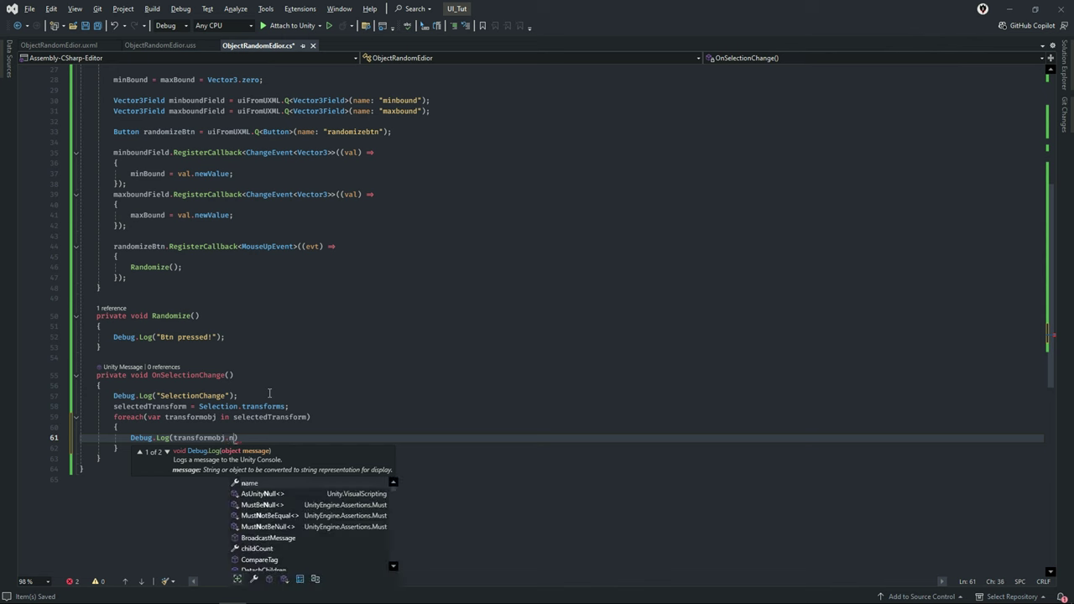
pyautogui.press('Tab')
pyautogui.write(');')
pyautogui.hotkey('ctrl', 's')
pyautogui.hotkey('alt', 'Tab')
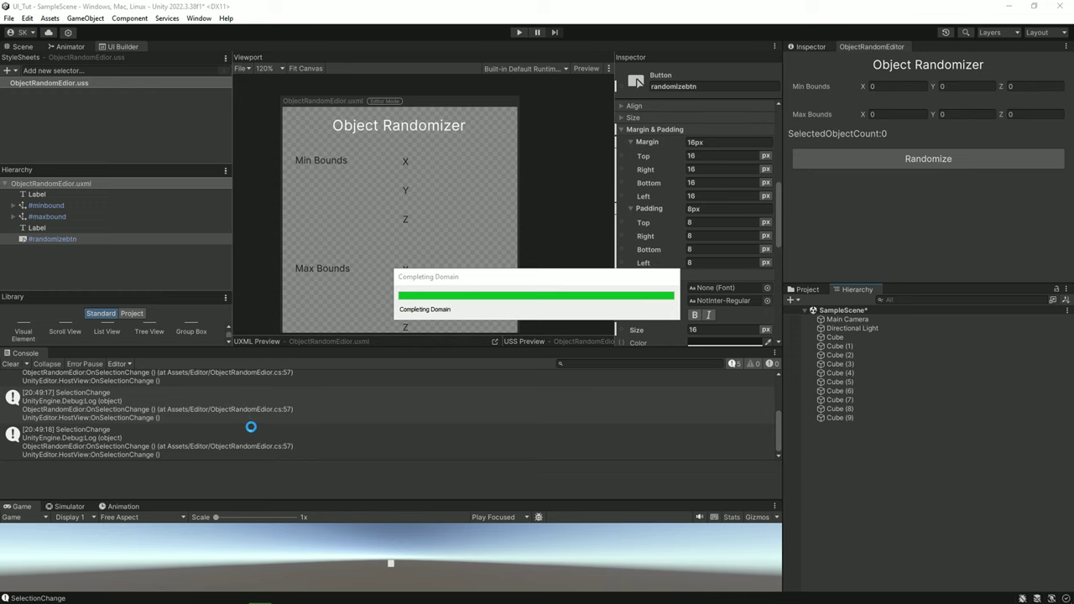
# Clear the Console, select Cube (3) through Cube (6) and check the logged names
pyautogui.click(10, 364)
pyautogui.click(904, 366)
pyautogui.keyDown('shift'); pyautogui.click(873, 391); pyautogui.keyUp('shift')
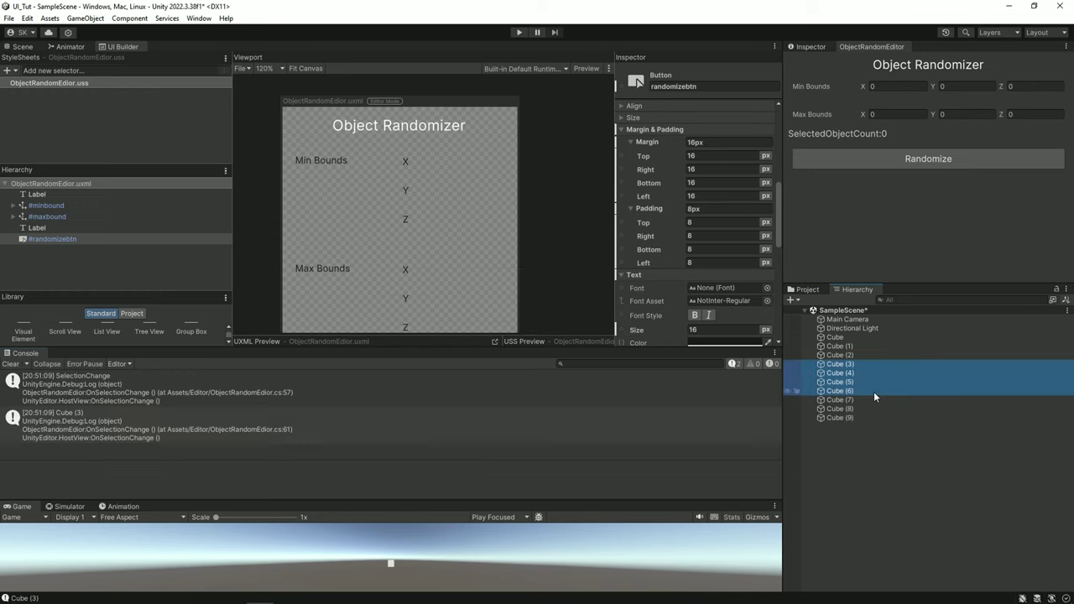
pyautogui.click(87, 430)
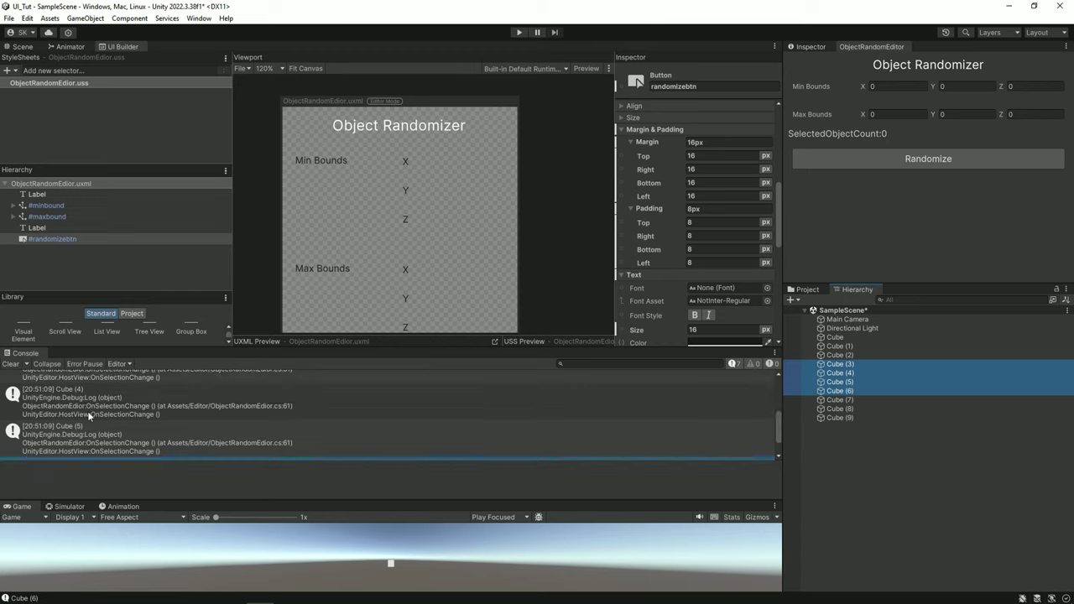
# Clear the Console again, select Cube (3) through Cube (9) and inspect the SelectionChange log entries
pyautogui.click(11, 364)
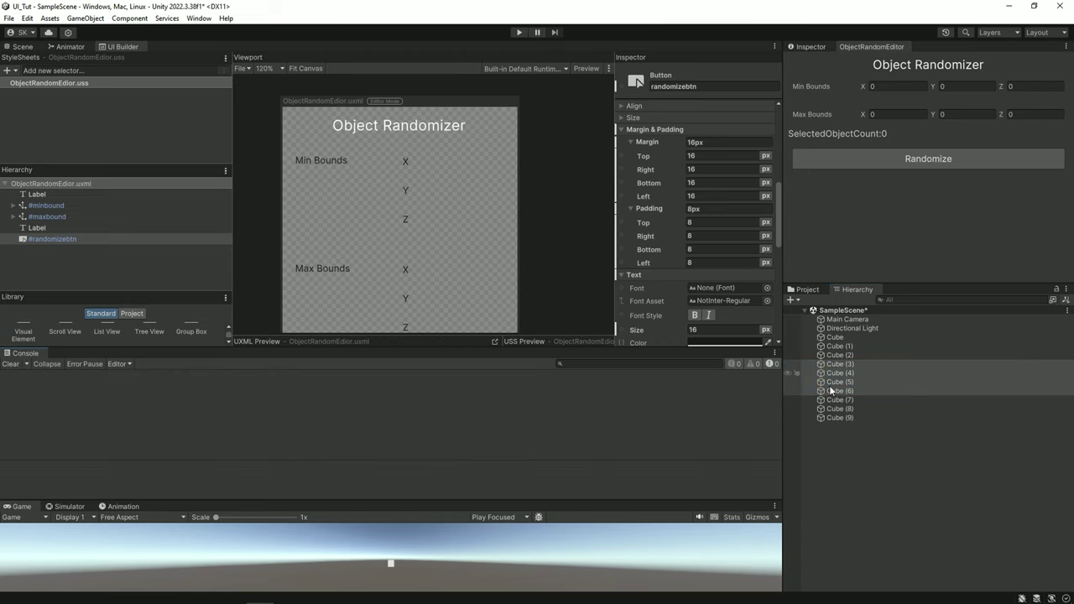
pyautogui.click(847, 418)
pyautogui.click(845, 419)
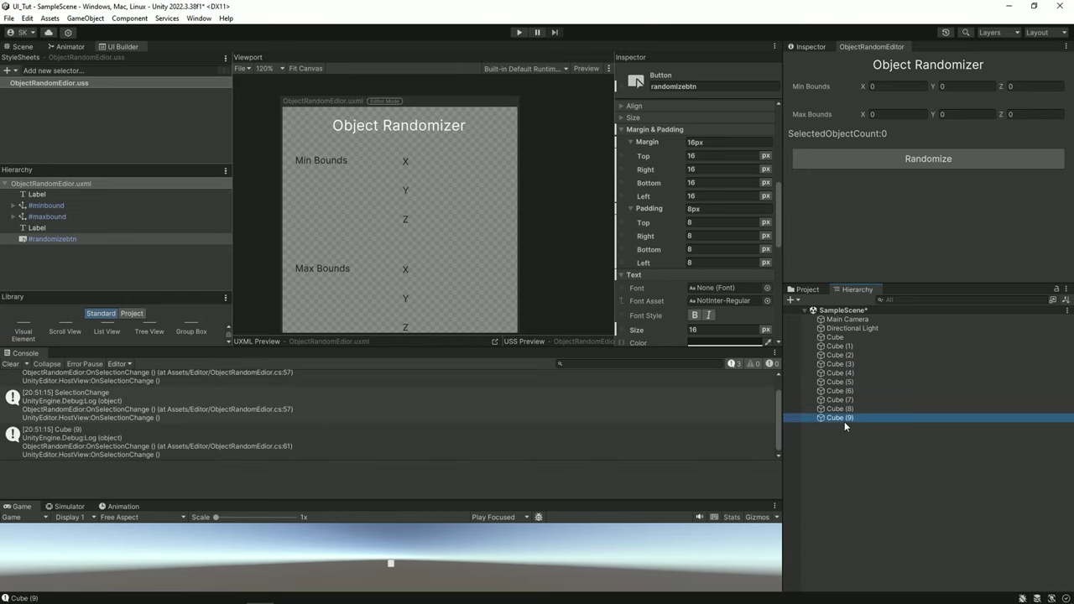
pyautogui.keyDown('ctrl'); pyautogui.click(847, 364); pyautogui.keyUp('ctrl')
pyautogui.scroll(1, 147, 419)
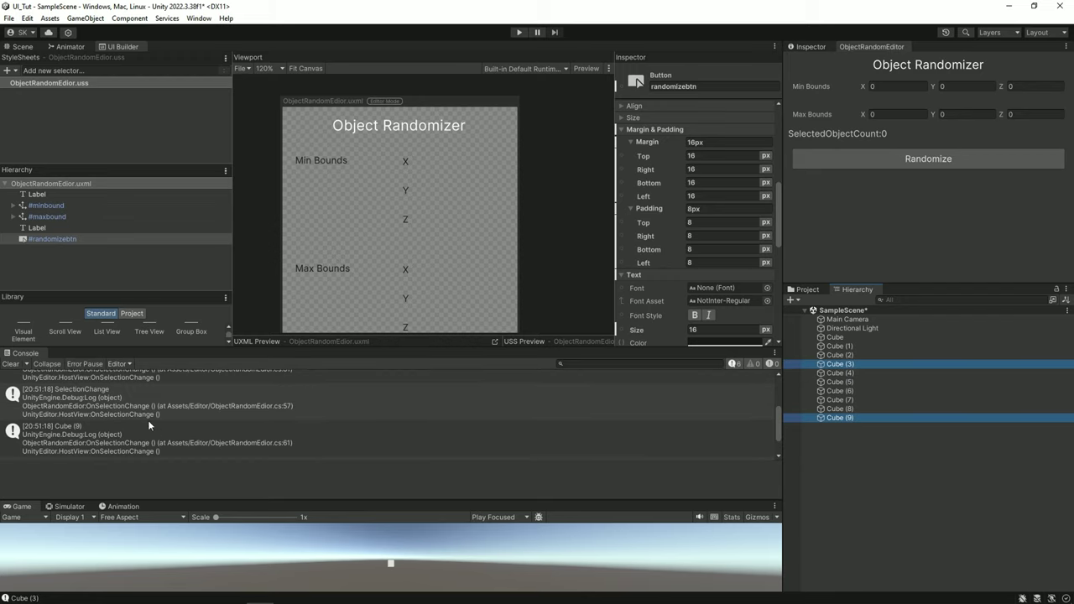
pyautogui.keyDown('shift'); pyautogui.click(857, 411); pyautogui.keyUp('shift')
pyautogui.scroll(1, 339, 392)
pyautogui.scroll(1, 339, 393)
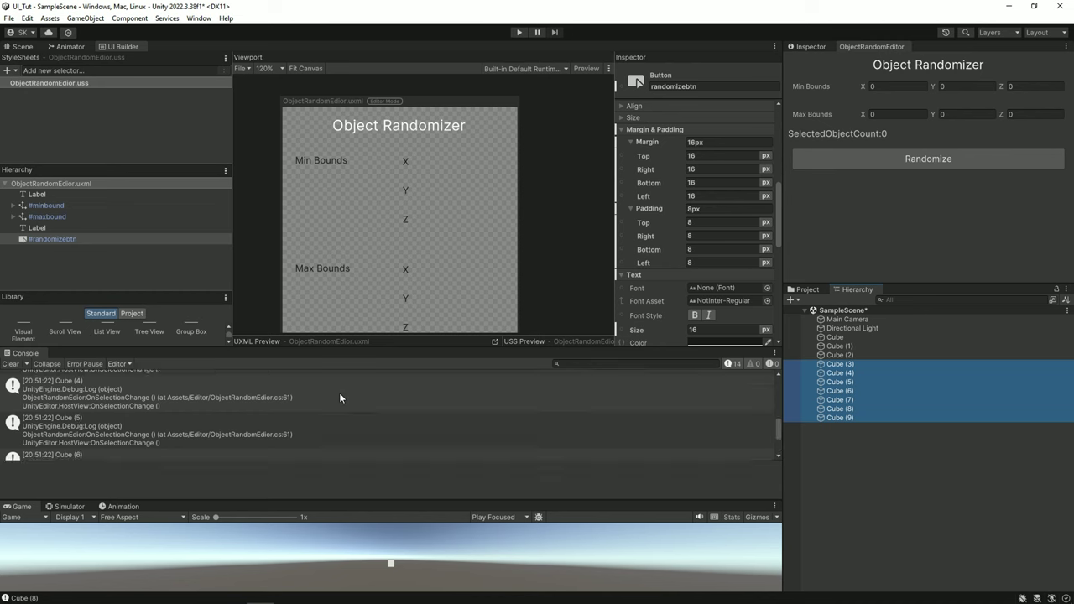
pyautogui.scroll(1, 324, 412)
pyautogui.scroll(1, 324, 412)
pyautogui.click(318, 421)
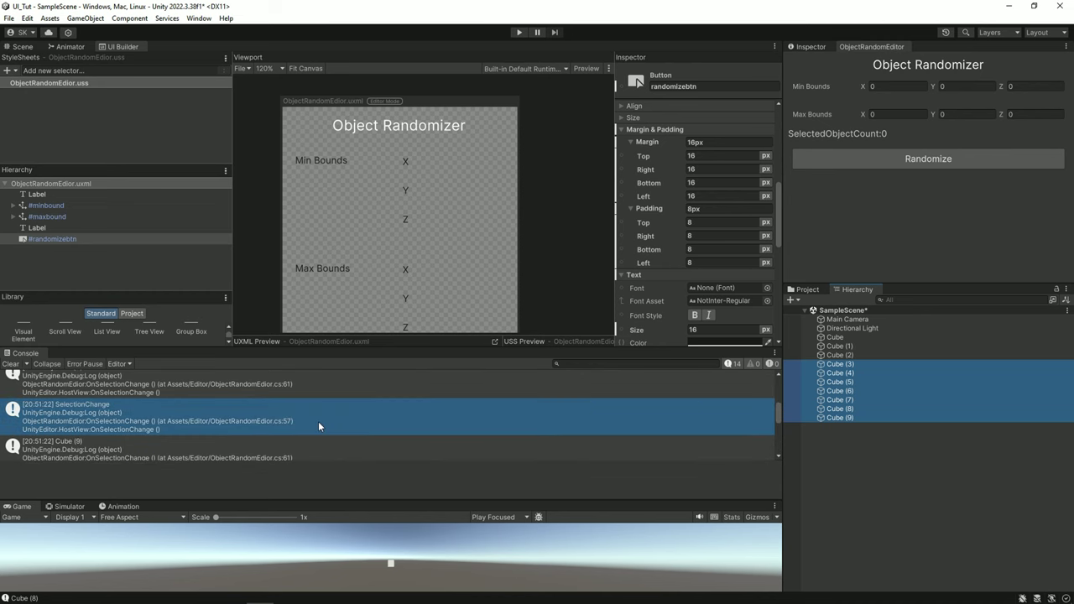
pyautogui.hotkey('alt', 'Tab')
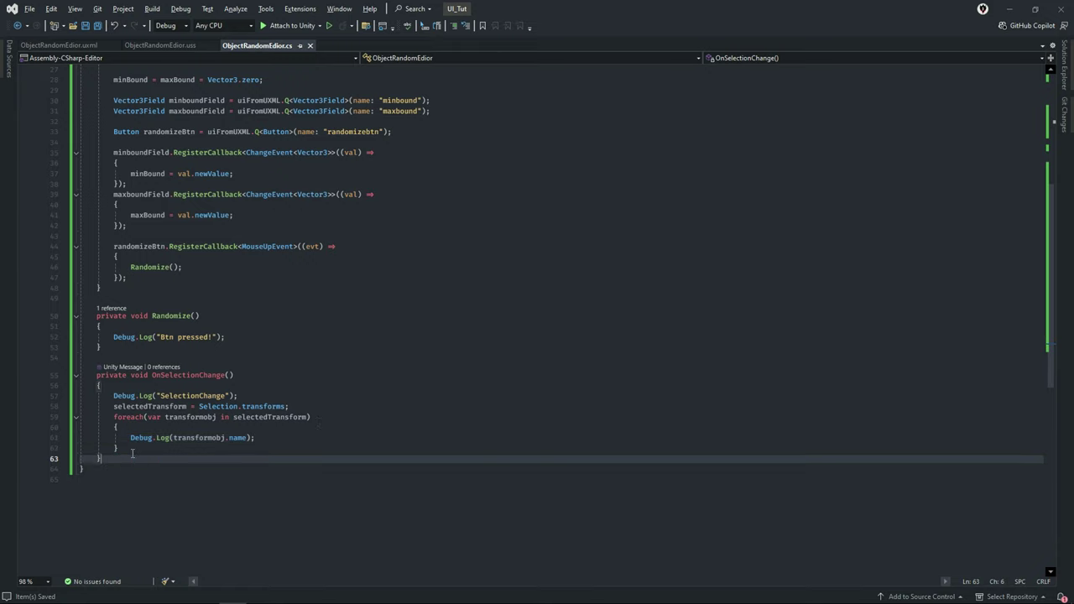
# Delete the foreach logging block and the SelectionChange Debug.Log line, save and let Unity recompile
pyautogui.moveTo(82, 458)
pyautogui.mouseDown()
pyautogui.moveTo(32, 432)
pyautogui.moveTo(72, 416)
pyautogui.mouseUp()
pyautogui.press('Delete')
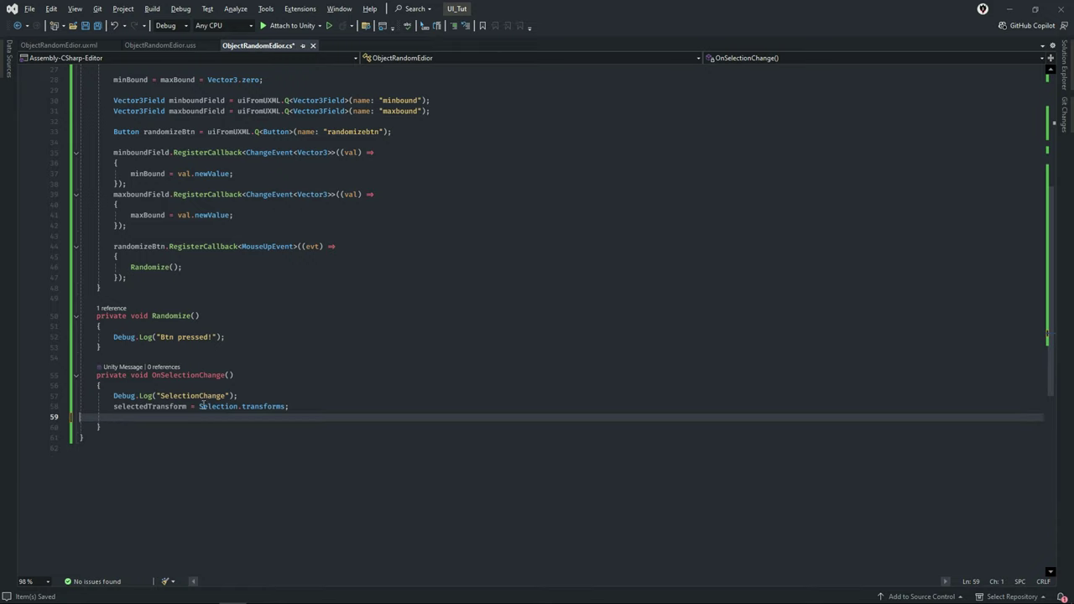
pyautogui.click(76, 395)
pyautogui.press('Delete')
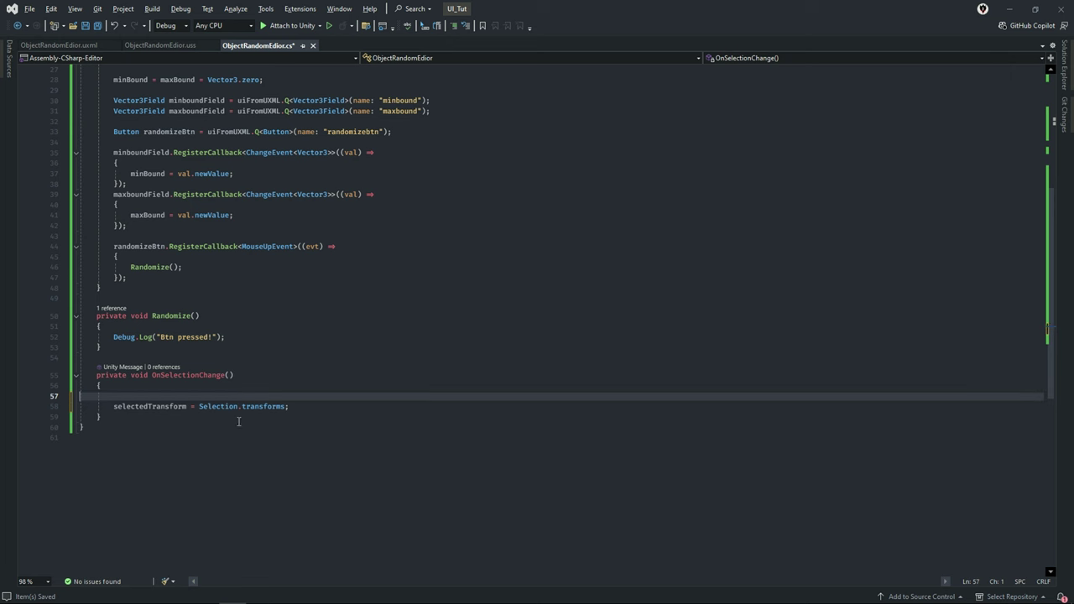
pyautogui.press('BackSpace')
pyautogui.scroll(1, 301, 395)
pyautogui.hotkey('ctrl', 's')
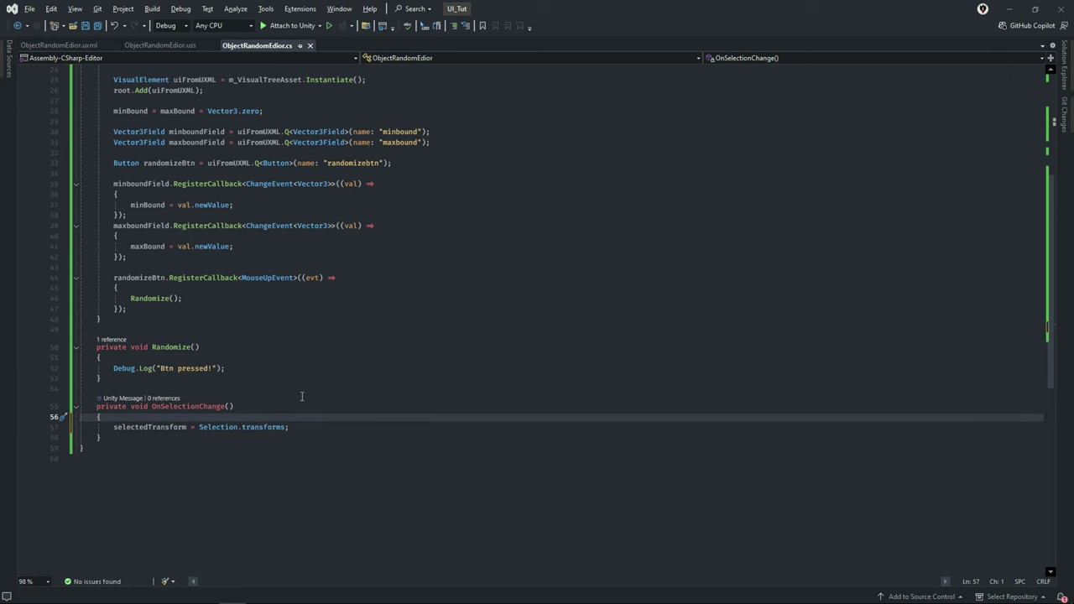
pyautogui.hotkey('alt', 'Tab')
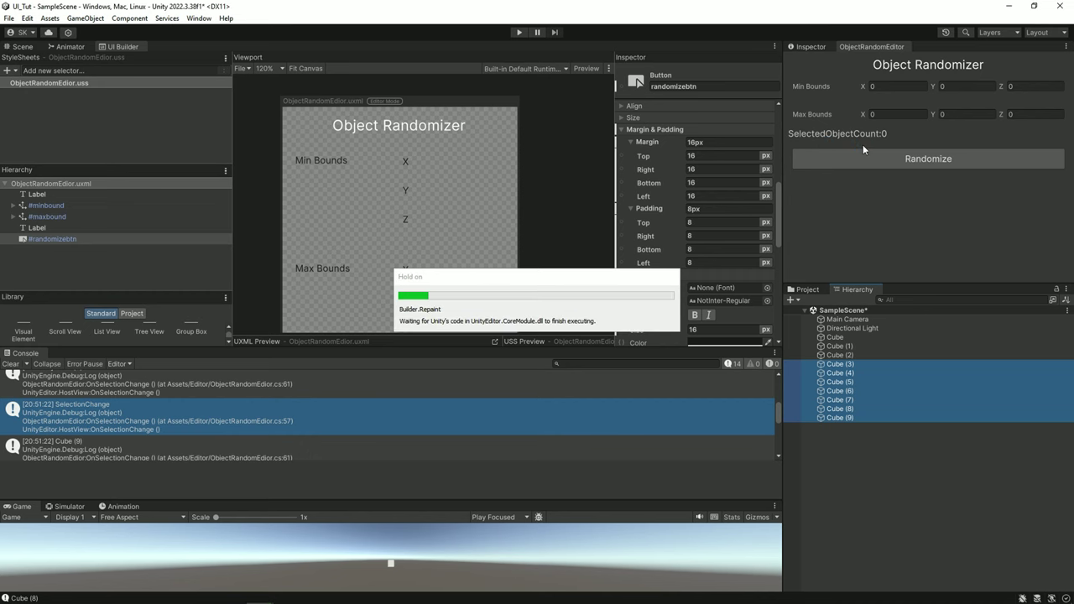
pyautogui.hotkey('alt', 'Tab')
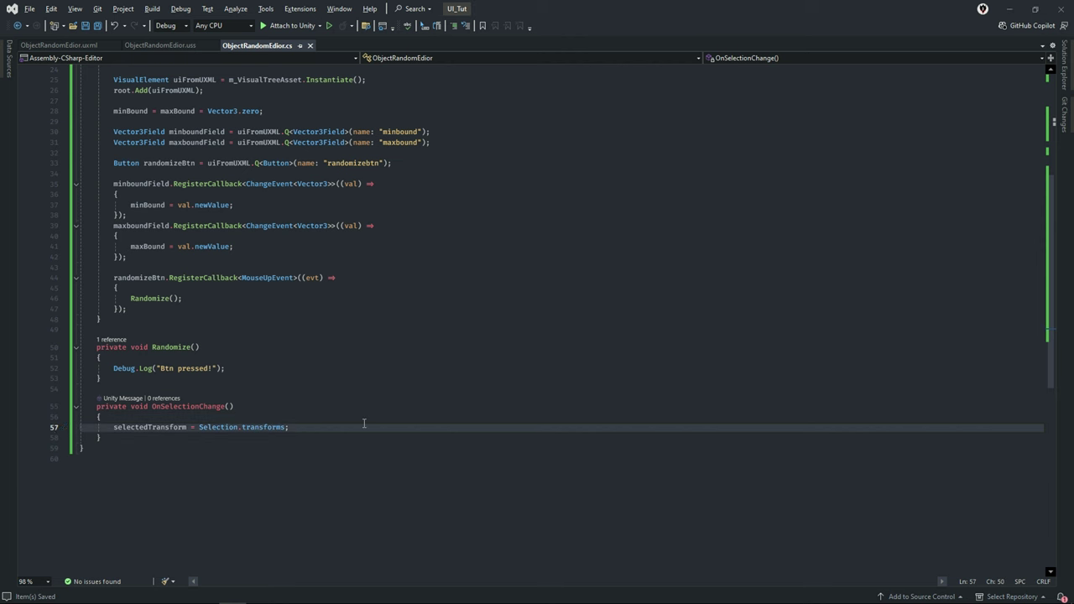
# Start a 'Label selectedObjCountLabel =' declaration below the selectedTransform assignment
pyautogui.click(364, 425)
pyautogui.press('Return')
pyautogui.write('Lab')
pyautogui.press('Tab')
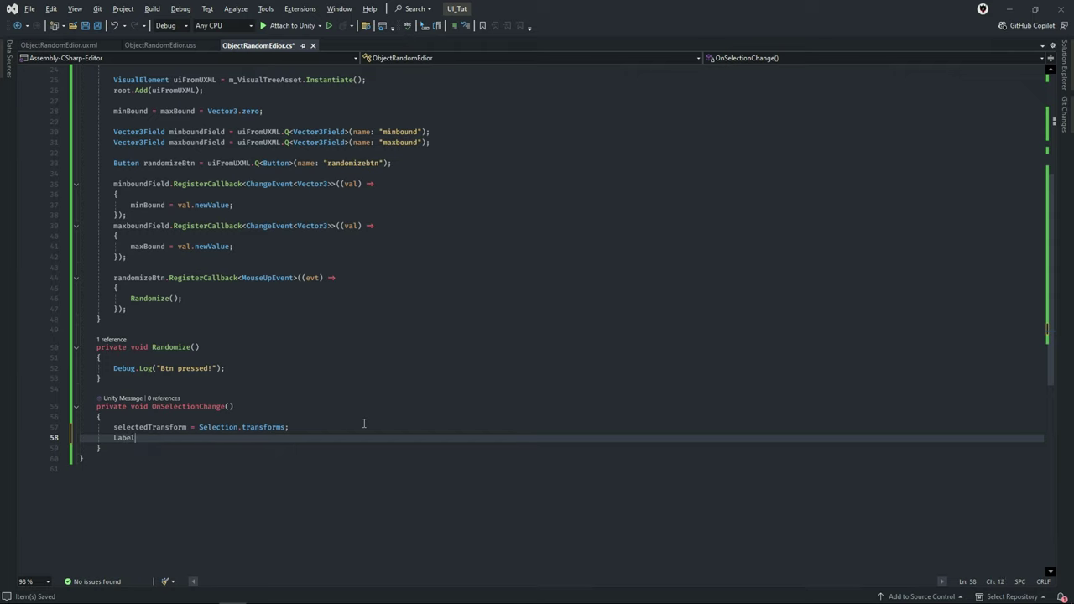
pyautogui.write(' sele')
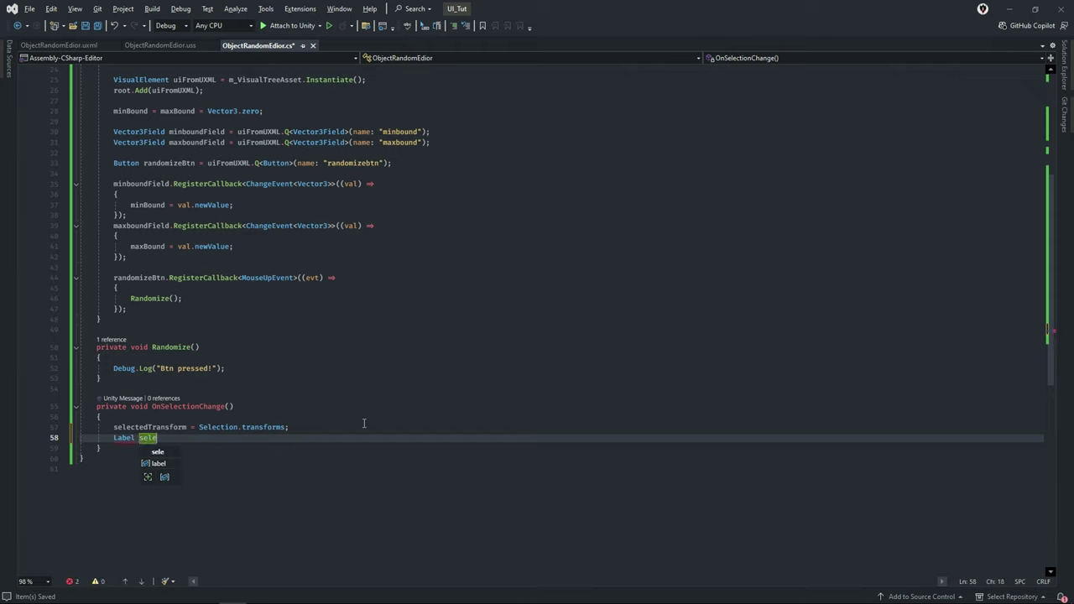
pyautogui.write('ec')
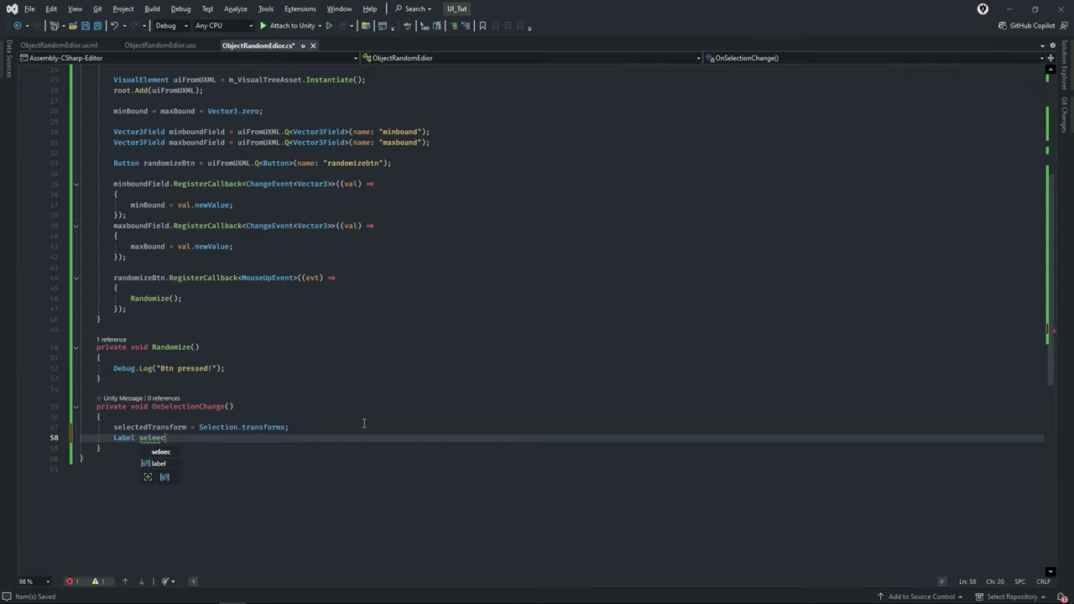
pyautogui.press('BackSpace')
pyautogui.press('BackSpace')
pyautogui.write('ctedOb')
pyautogui.write('jCount')
pyautogui.write('Lable')
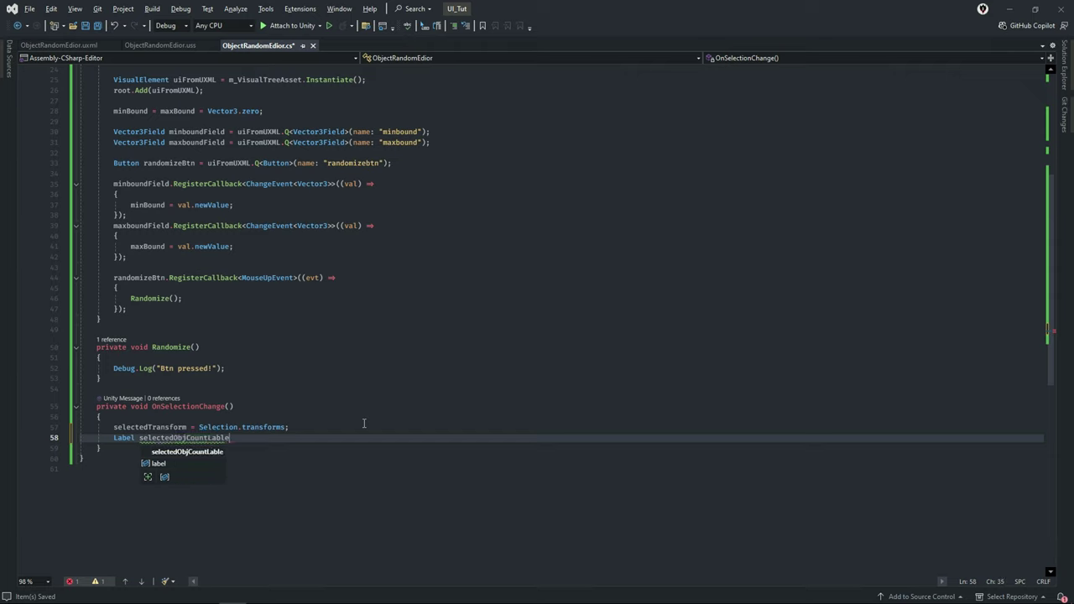
pyautogui.press('BackSpace')
pyautogui.press('BackSpace')
pyautogui.write('el =')
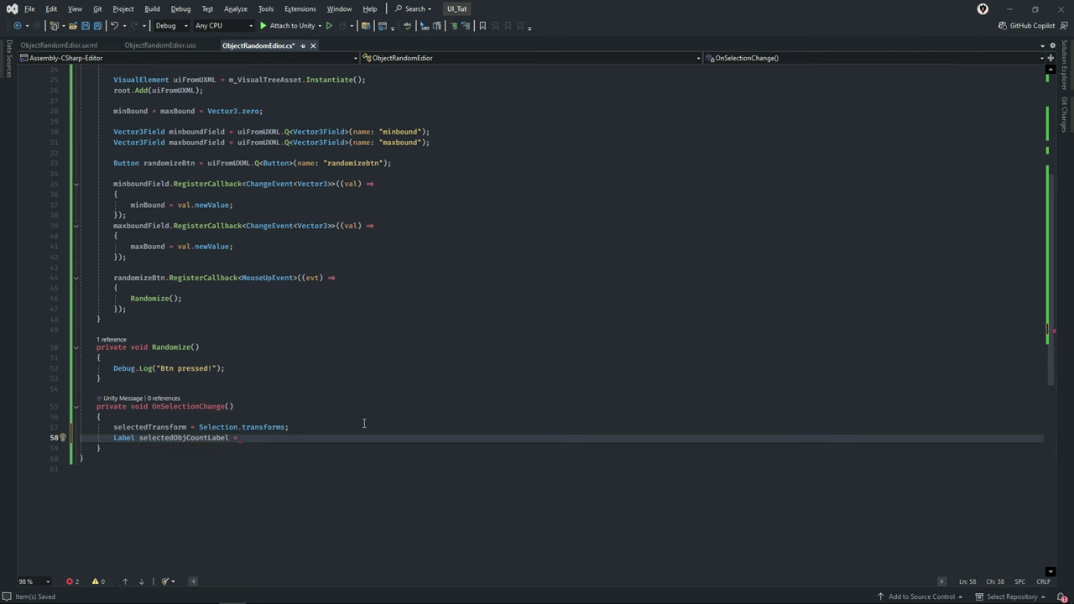
# In UI Builder, rename the selected-object count label to 'selected'
pyautogui.hotkey('alt', 'Tab')
pyautogui.click(58, 227)
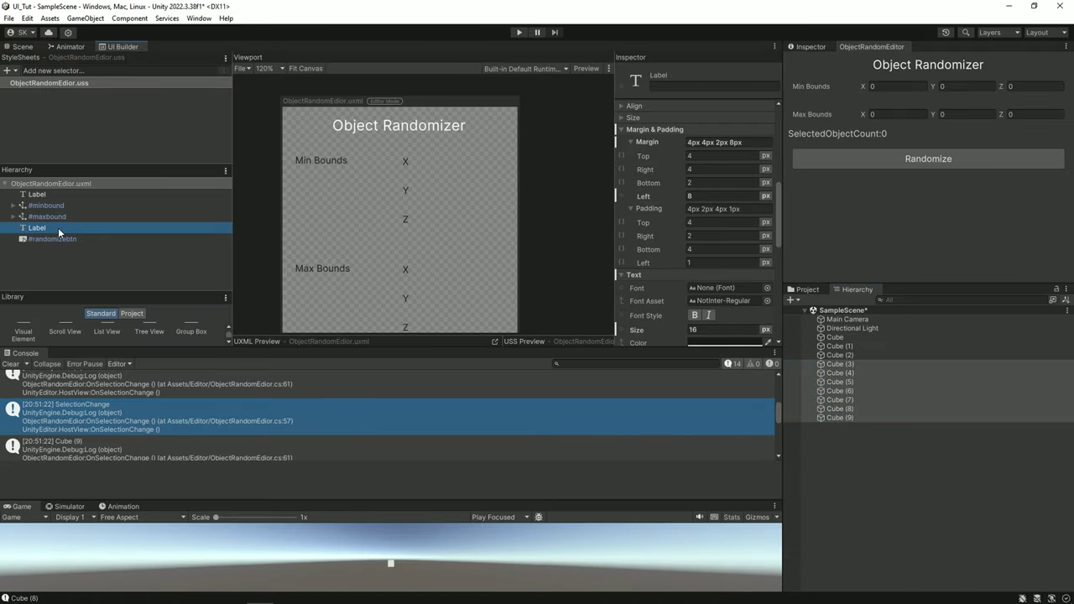
pyautogui.click(735, 81)
pyautogui.write('sle')
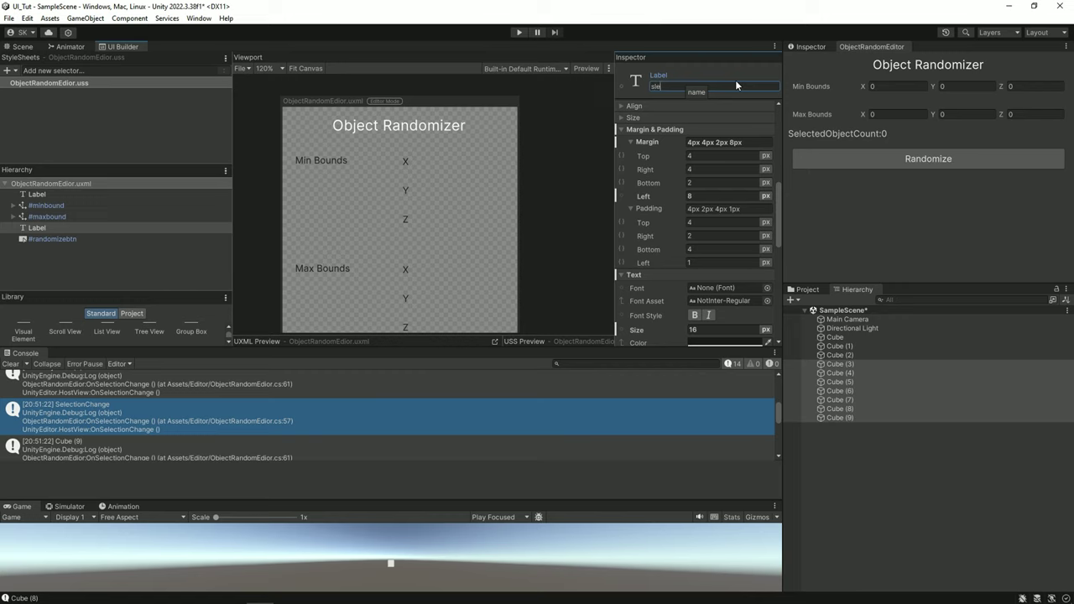
pyautogui.press('BackSpace')
pyautogui.press('BackSpace')
pyautogui.write('elec')
pyautogui.write('ted')
pyautogui.press('Return')
# Remove the unfinished Label declaration from OnSelectionChange
pyautogui.click(668, 86)
pyautogui.hotkey('alt', 'Tab')
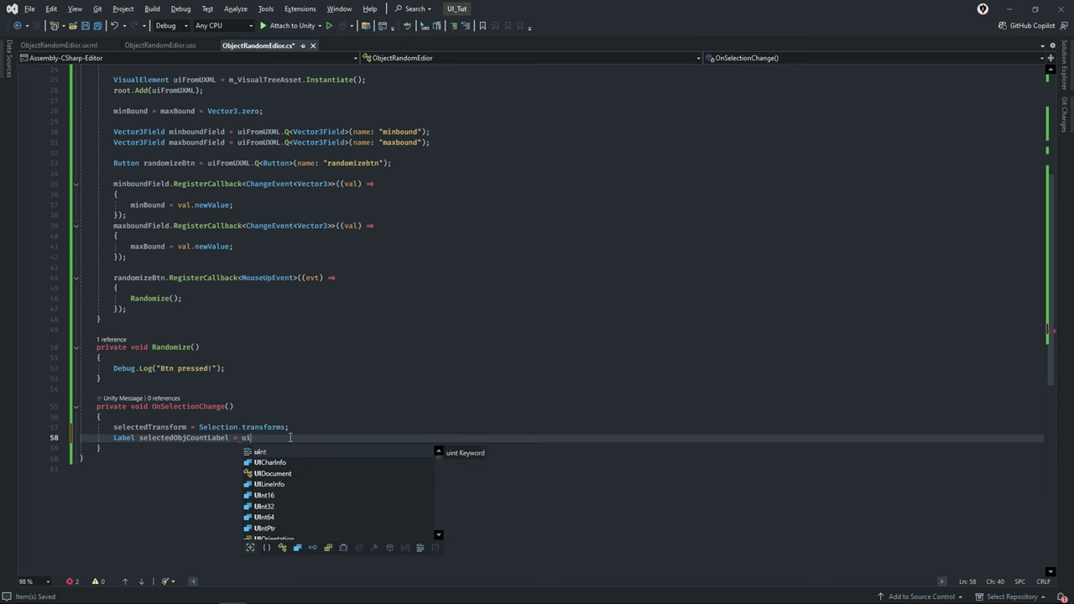
pyautogui.press('BackSpace')
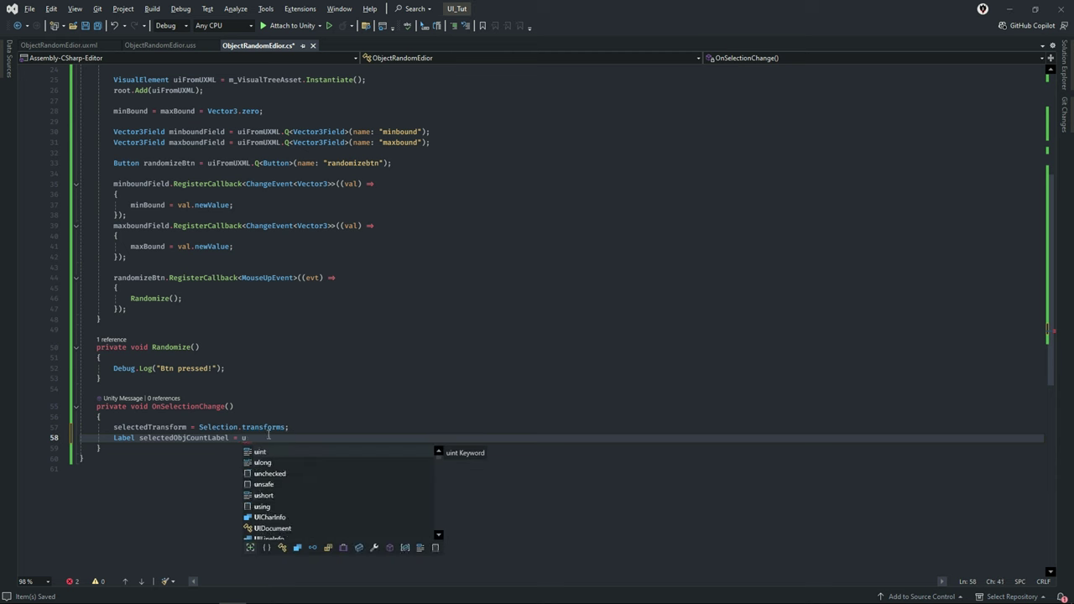
pyautogui.moveTo(269, 436); pyautogui.dragTo(56, 438)
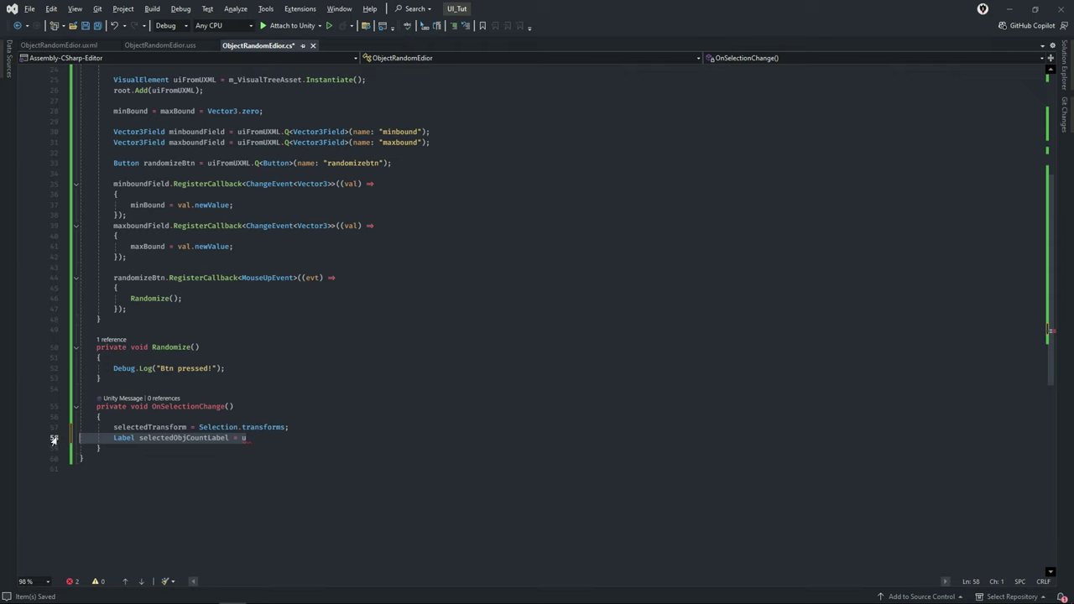
pyautogui.press('BackSpace')
pyautogui.press('BackSpace')
# In CreateGUI, add 'Label selectedObjCountLabel = uiFromUXML.Q<Label>("selected");' after maxboundField, and save
pyautogui.click(437, 142)
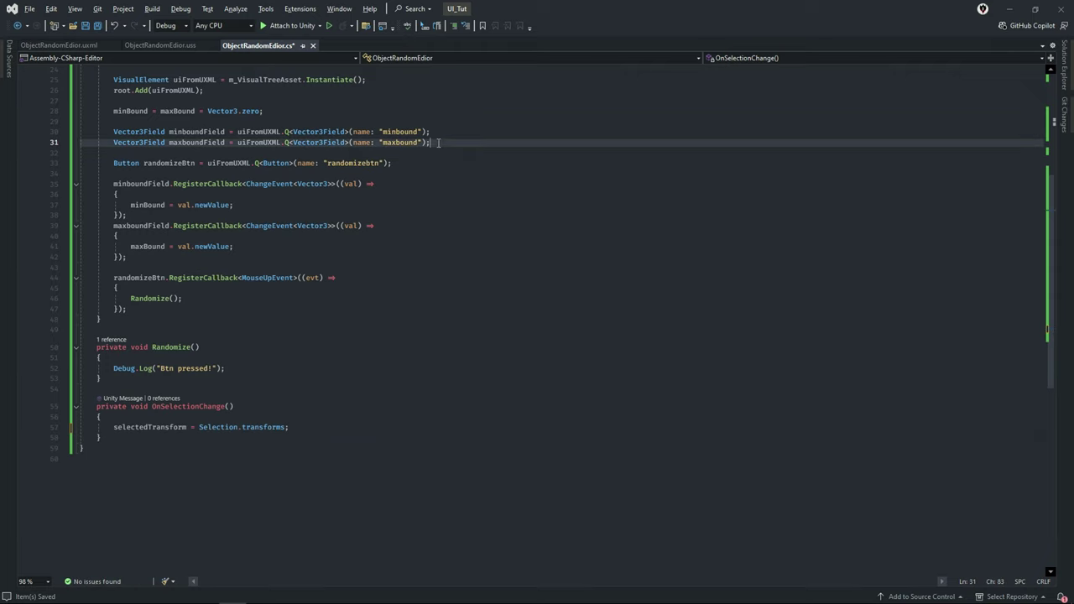
pyautogui.press('Return')
pyautogui.write('Label selectedObjCountLabel')
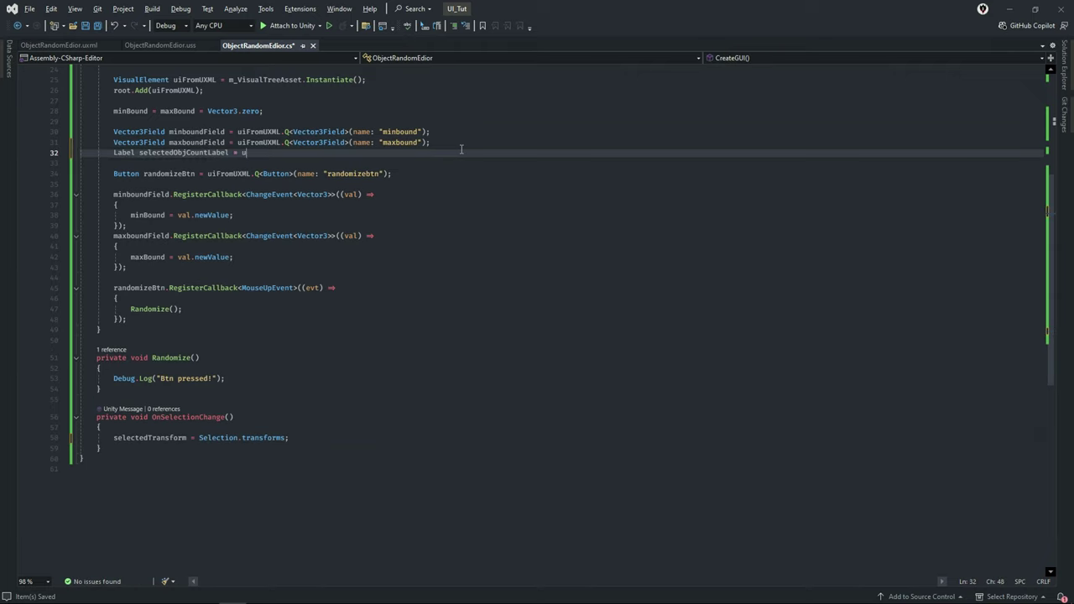
pyautogui.write(' = u')
pyautogui.write('ui')
pyautogui.press('Tab')
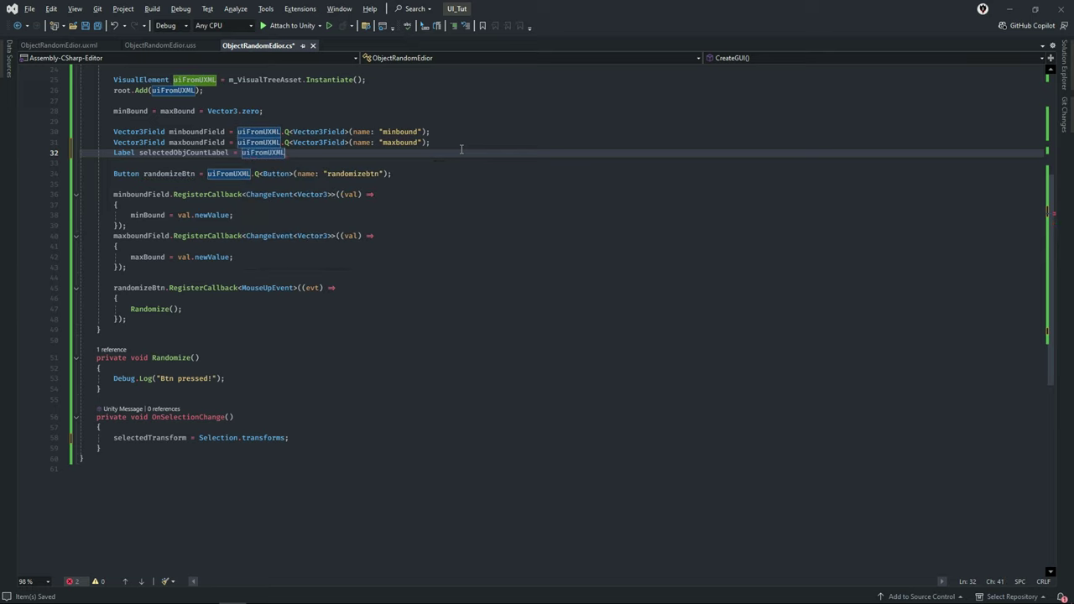
pyautogui.write('.Q')
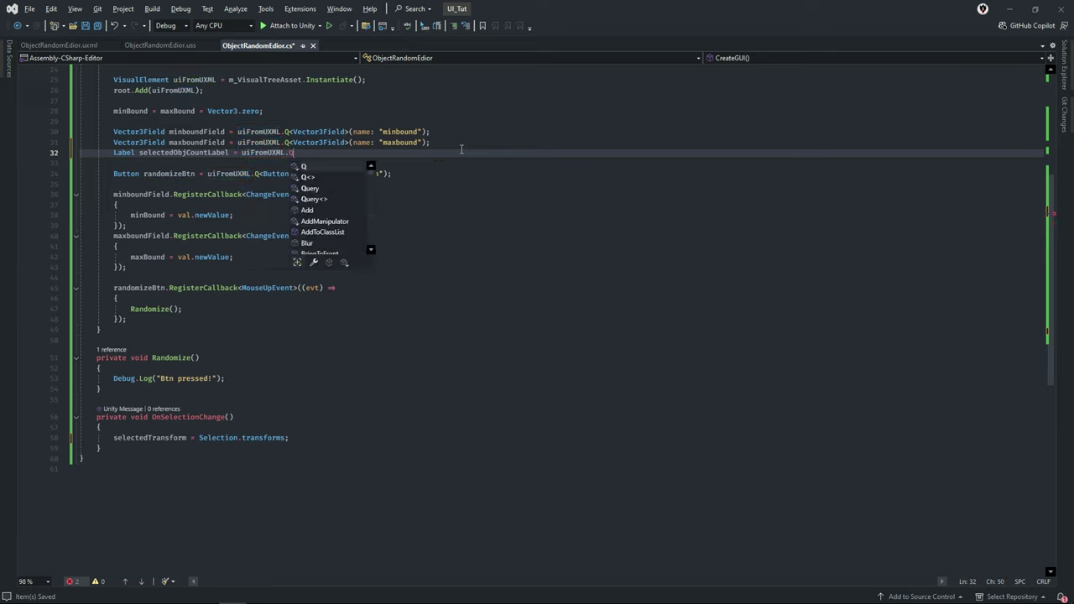
pyautogui.write('<>')
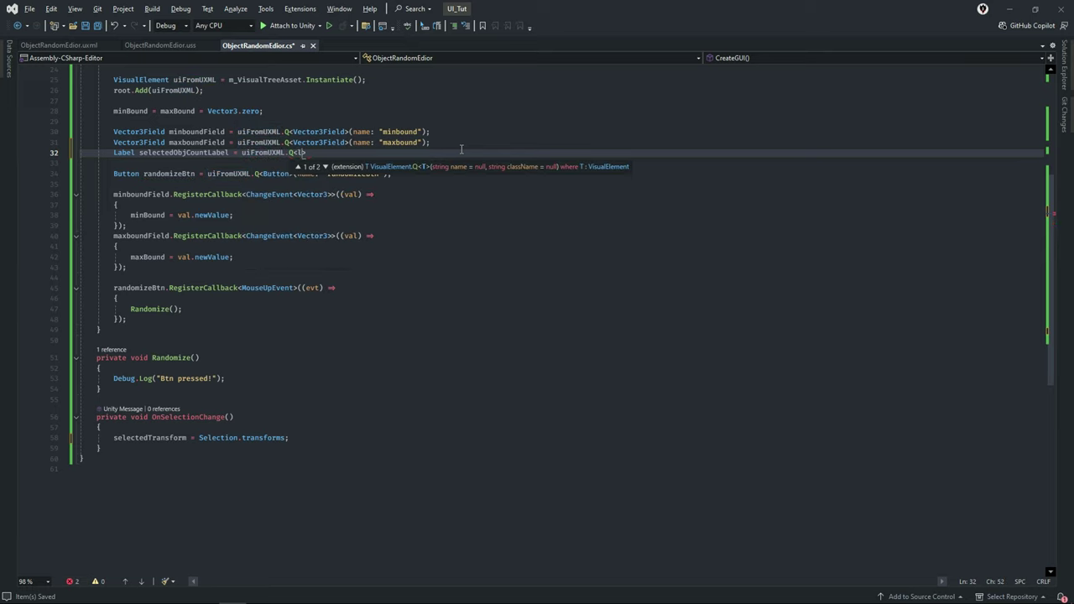
pyautogui.write('Label>(')
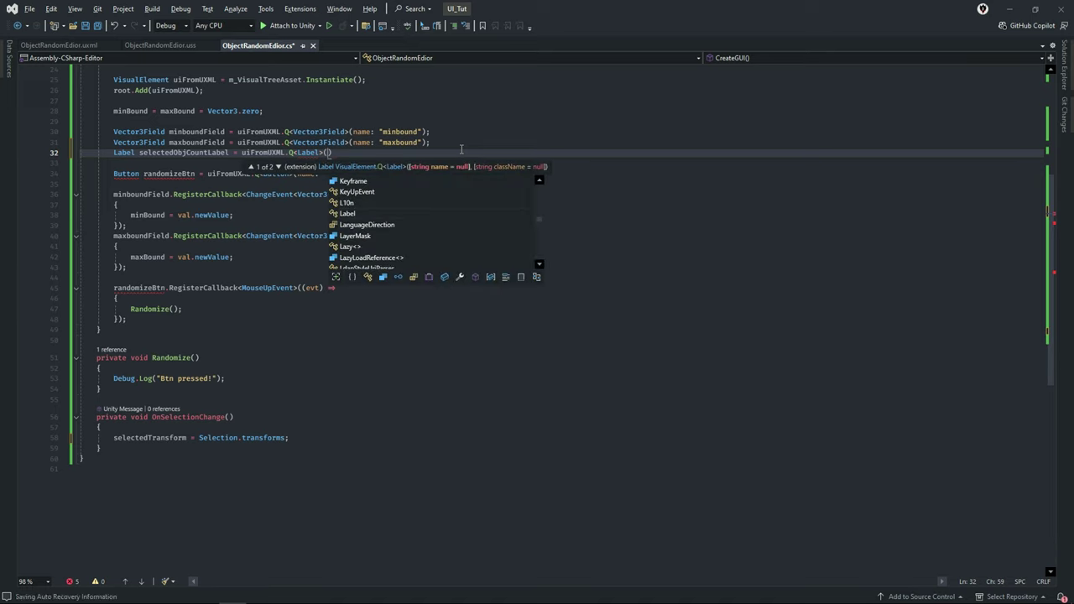
pyautogui.write('m')
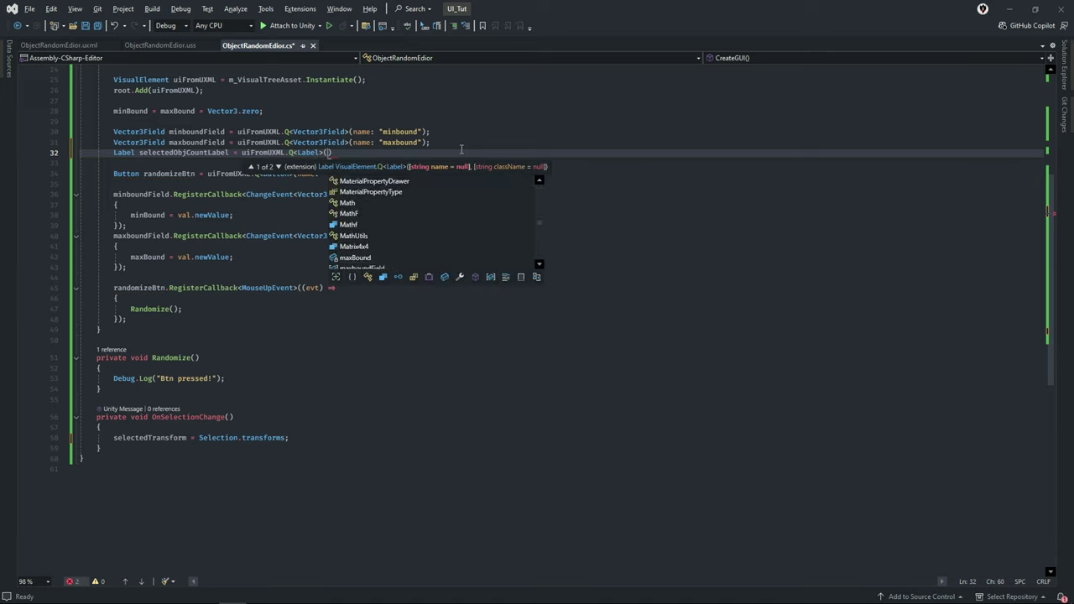
pyautogui.press('BackSpace')
pyautogui.write('""')
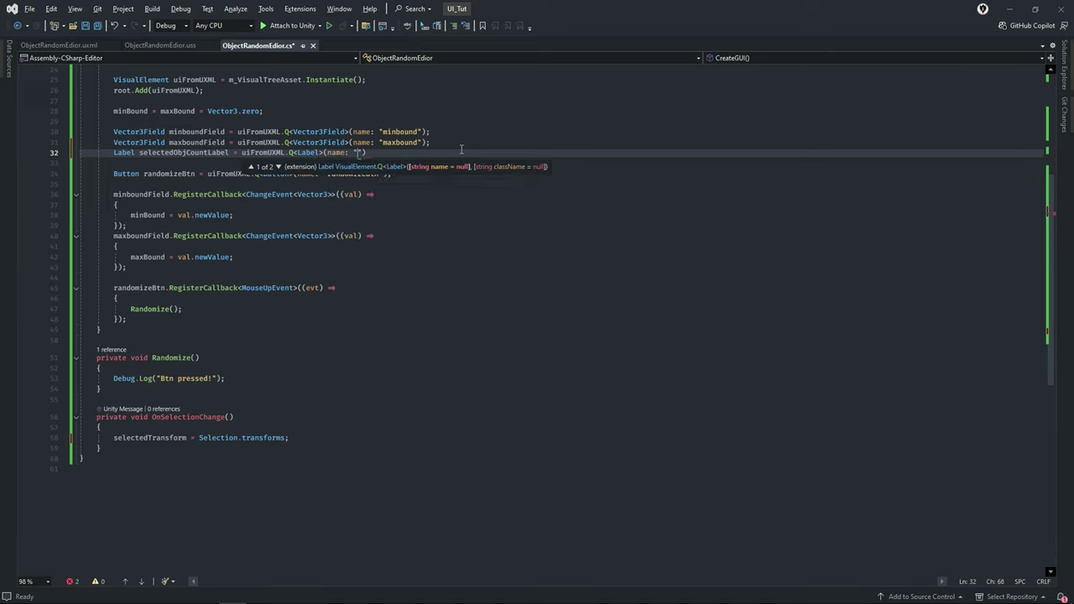
pyautogui.hotkey('alt', 'Tab')
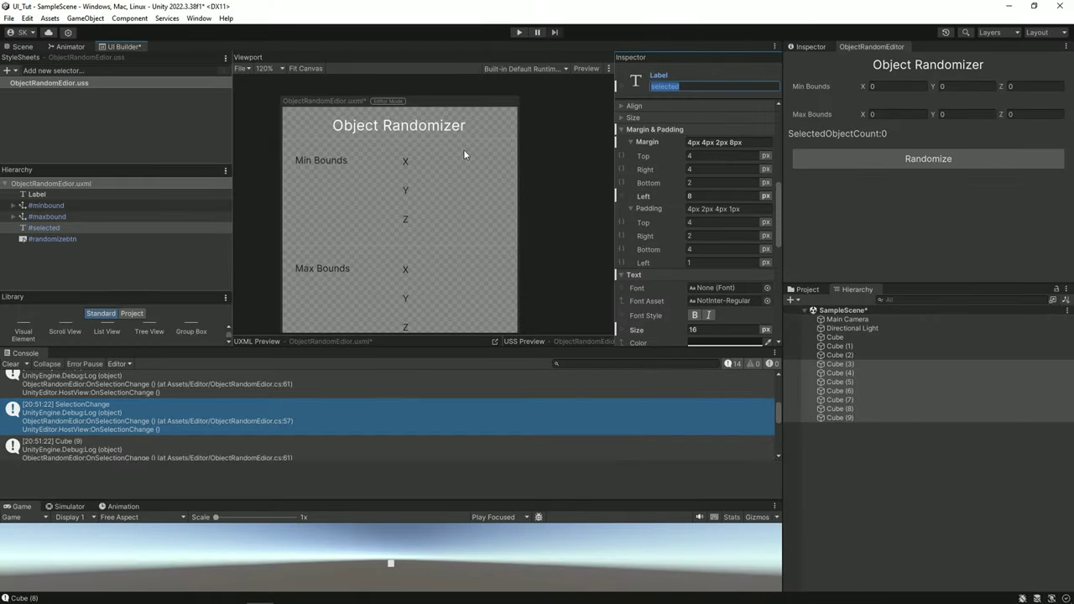
pyautogui.hotkey('alt', 'Tab')
pyautogui.write('selected')
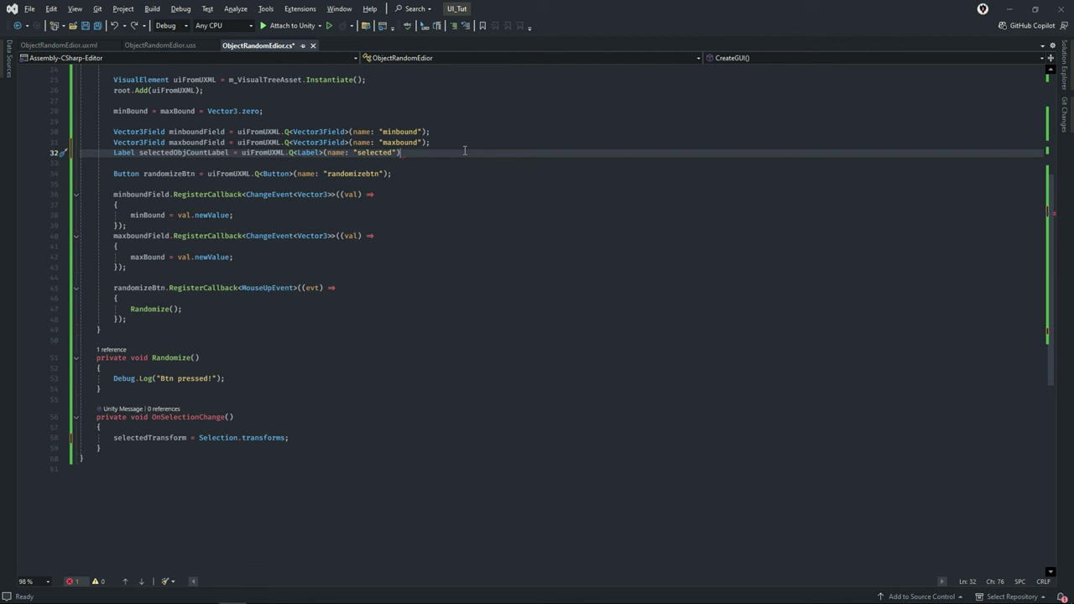
pyautogui.write('");')
pyautogui.hotkey('ctrl', 's')
# Move 'Label selectedObjCountLabel;' up into the class fields and save
pyautogui.scroll(2, 183, 214)
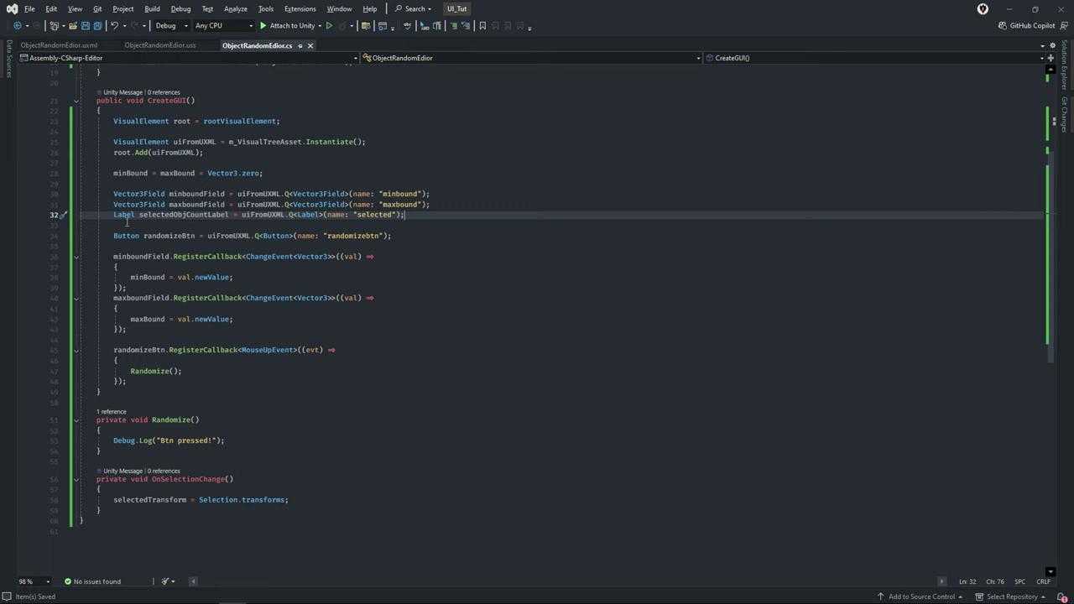
pyautogui.scroll(3, 245, 499)
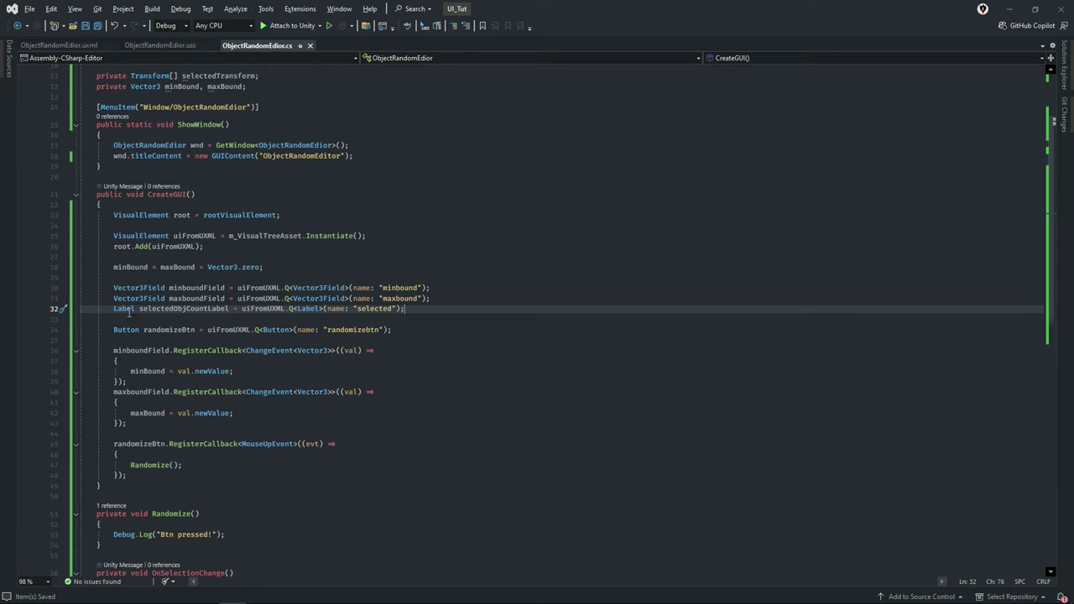
pyautogui.click(128, 309)
pyautogui.moveTo(228, 309); pyautogui.dragTo(111, 310)
pyautogui.hotkey('ctrl', 'c')
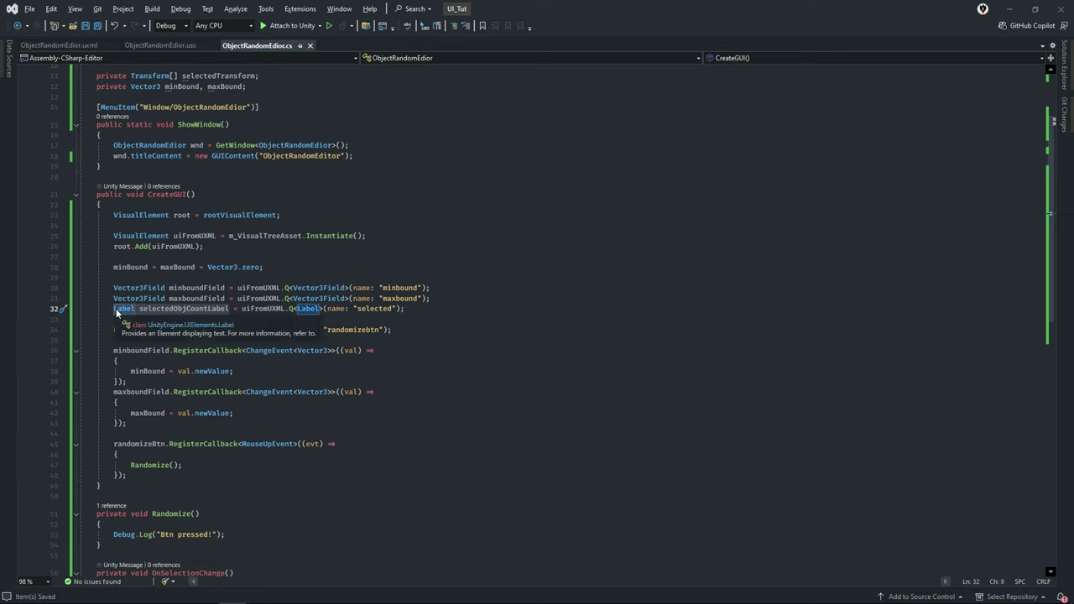
pyautogui.press('BackSpace')
pyautogui.press('BackSpace')
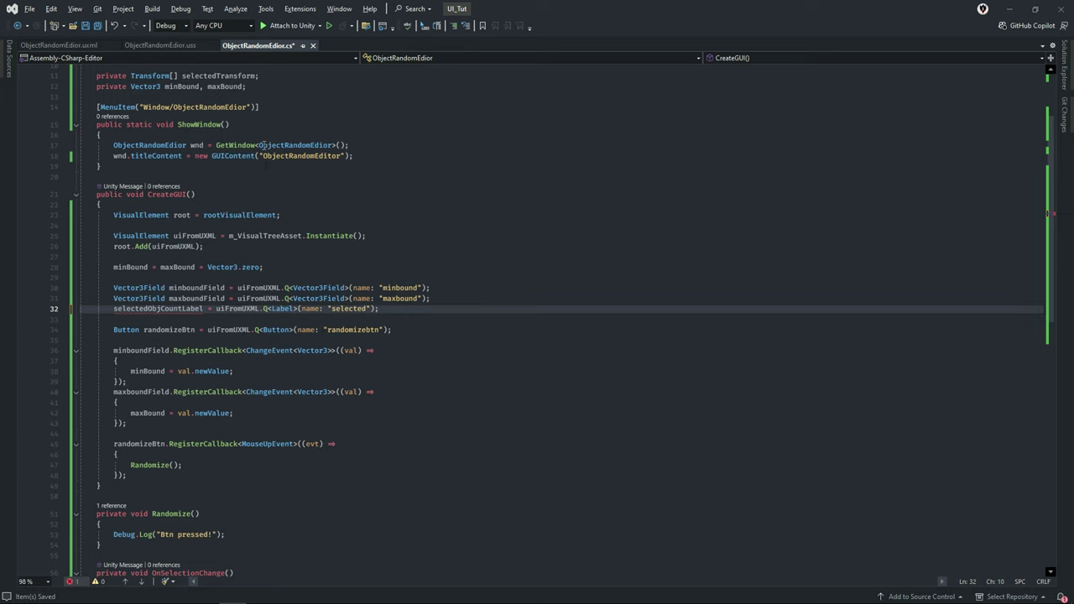
pyautogui.scroll(2, 284, 210)
pyautogui.click(284, 149)
pyautogui.press('Return')
pyautogui.press('Return')
pyautogui.hotkey('ctrl', 'v')
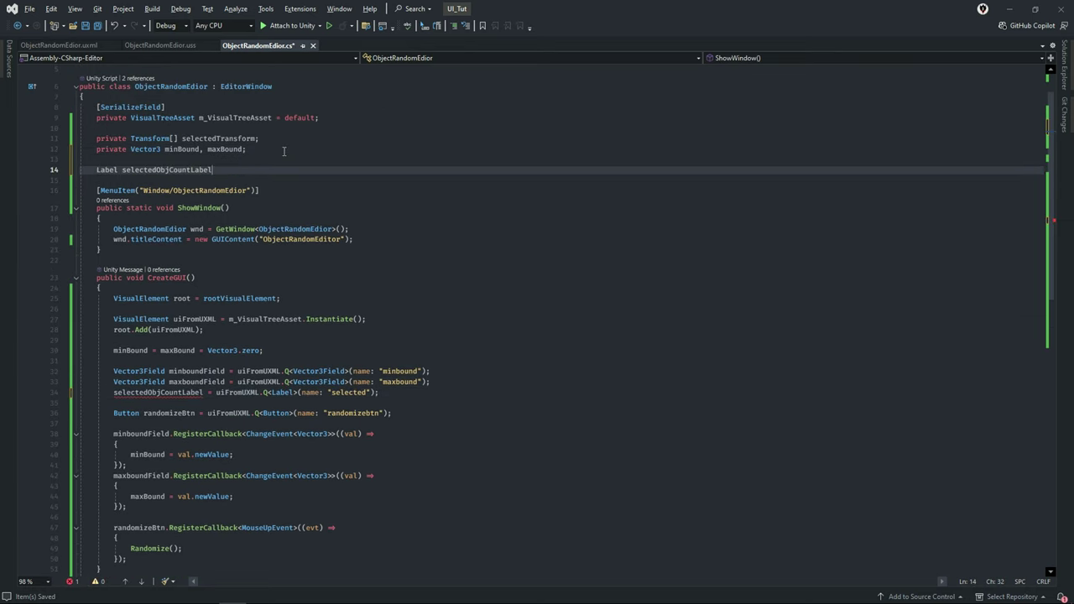
pyautogui.write(';')
pyautogui.hotkey('ctrl', 's')
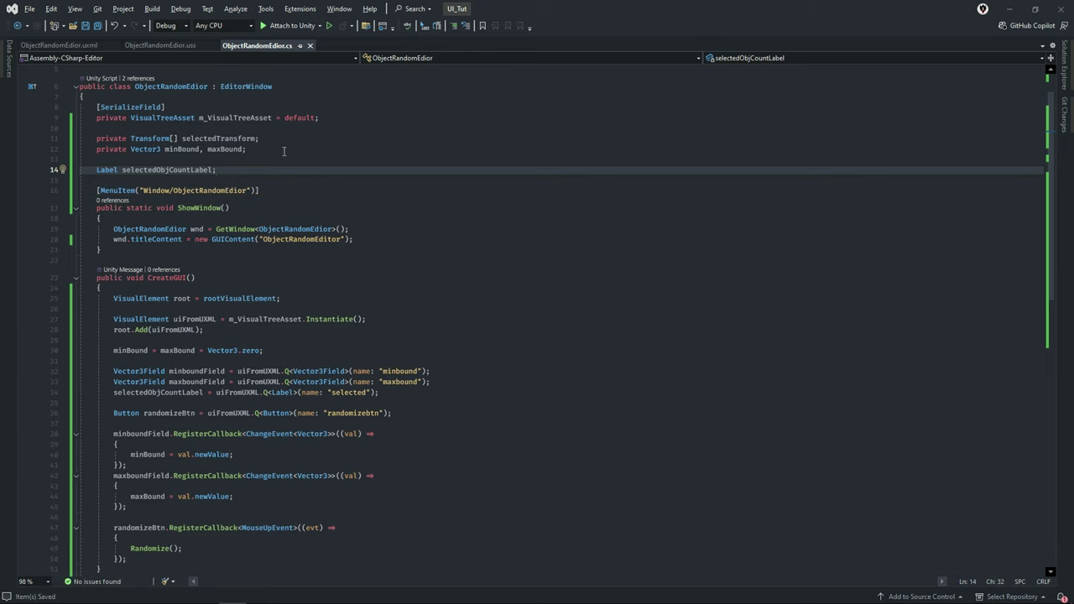
pyautogui.scroll(-2, 251, 293)
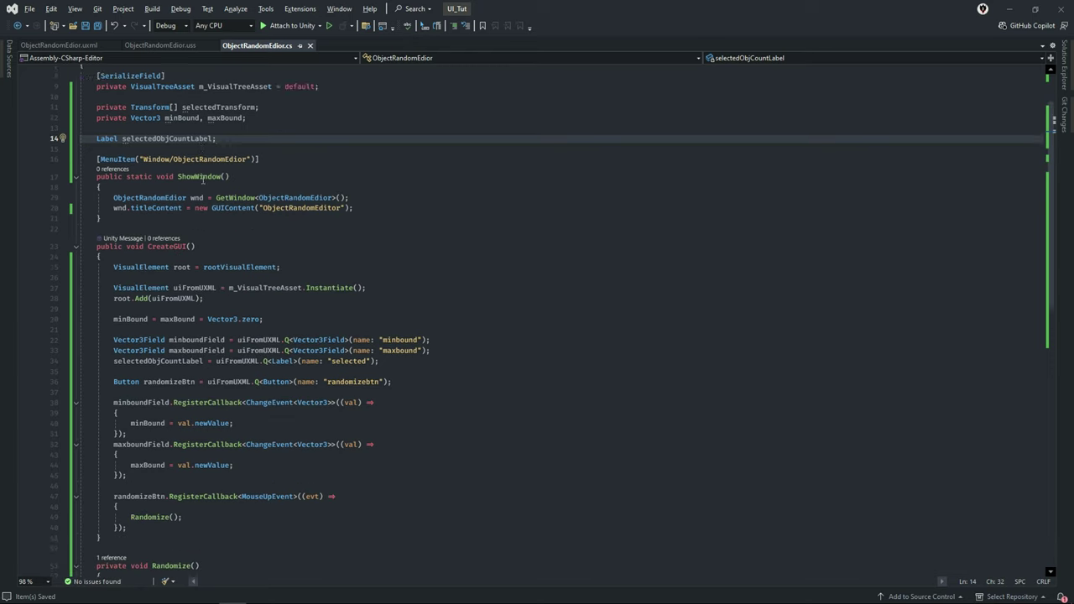
pyautogui.scroll(-4, 227, 418)
pyautogui.click(309, 466)
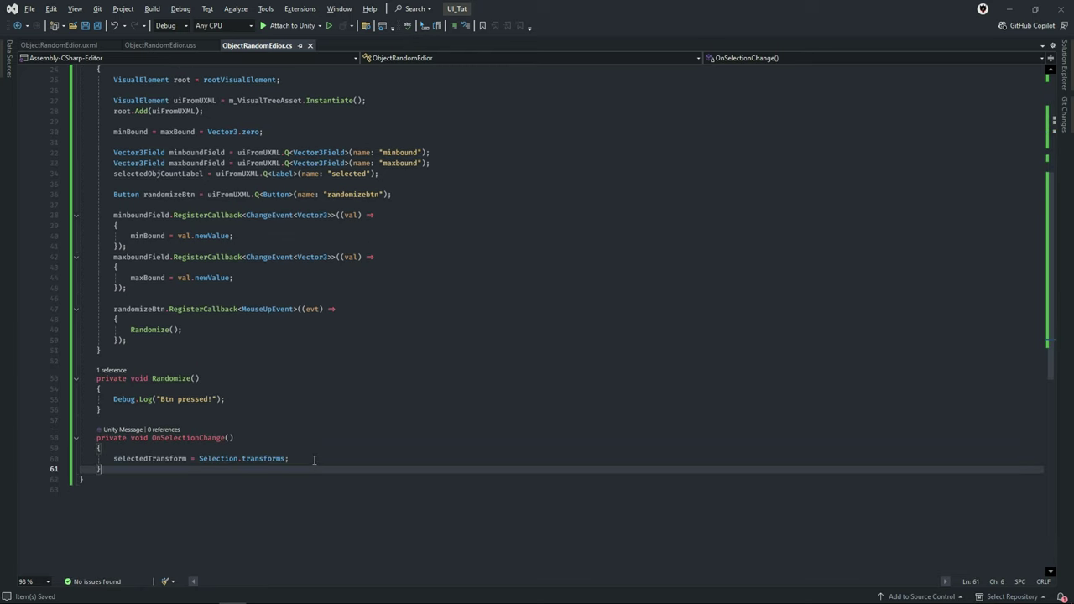
# Add selectedObjCountLabel.text = $"Selected Object Count:{selectedTransform.Length}"; in OnSelectionChange and save
pyautogui.press('Return')
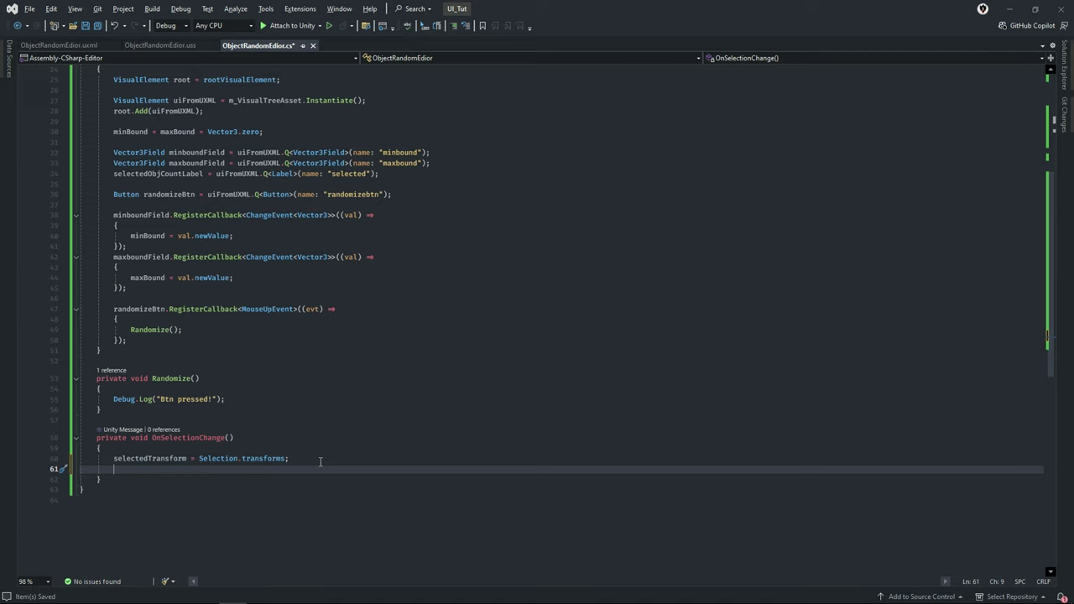
pyautogui.write('se')
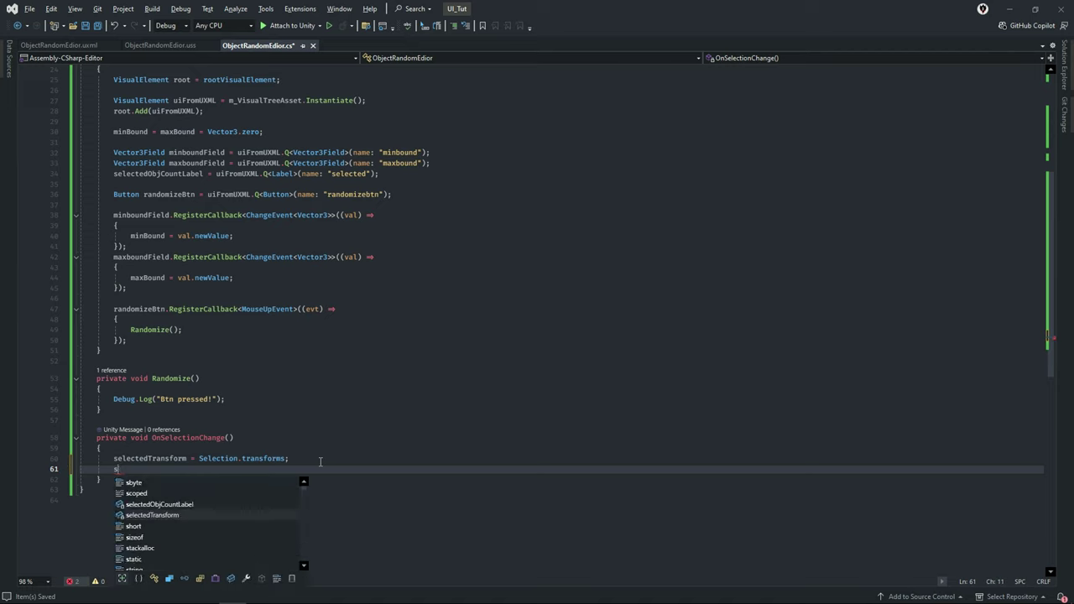
pyautogui.write('el')
pyautogui.press('Tab')
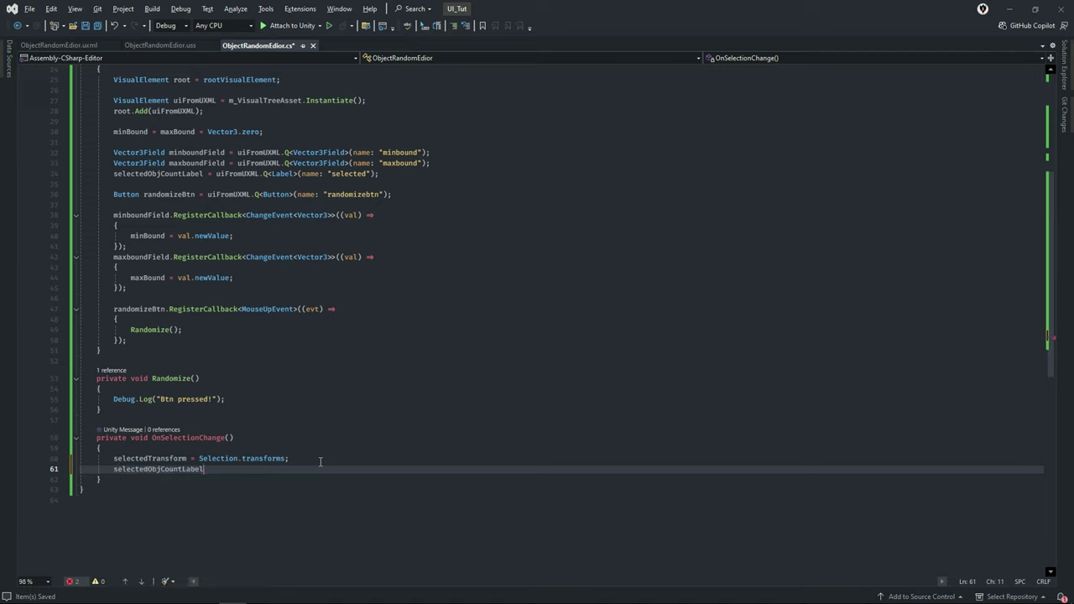
pyautogui.write('.')
pyautogui.write('t')
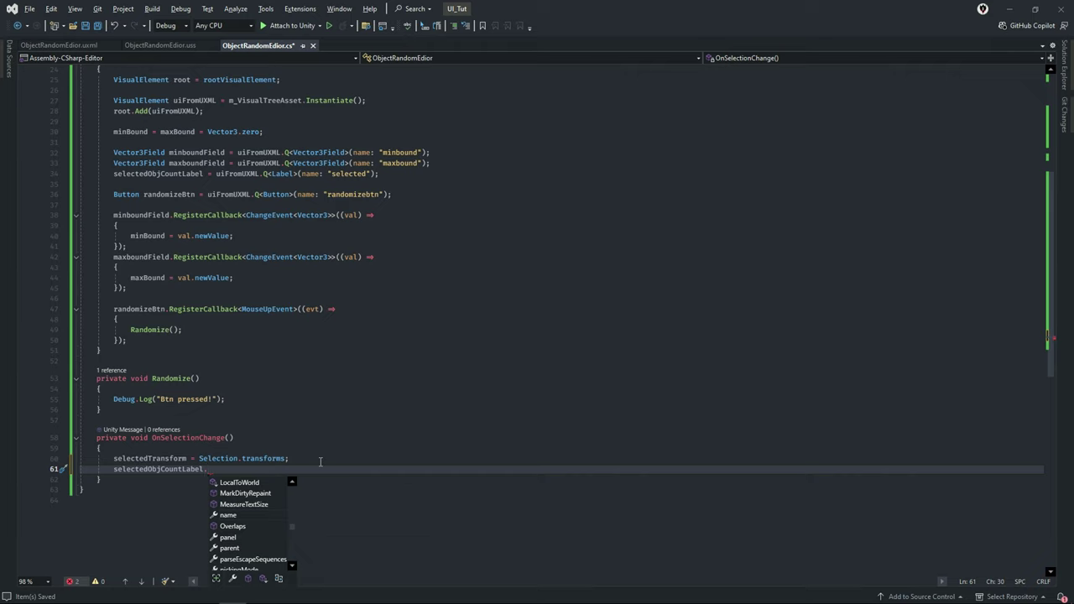
pyautogui.write('ext = ')
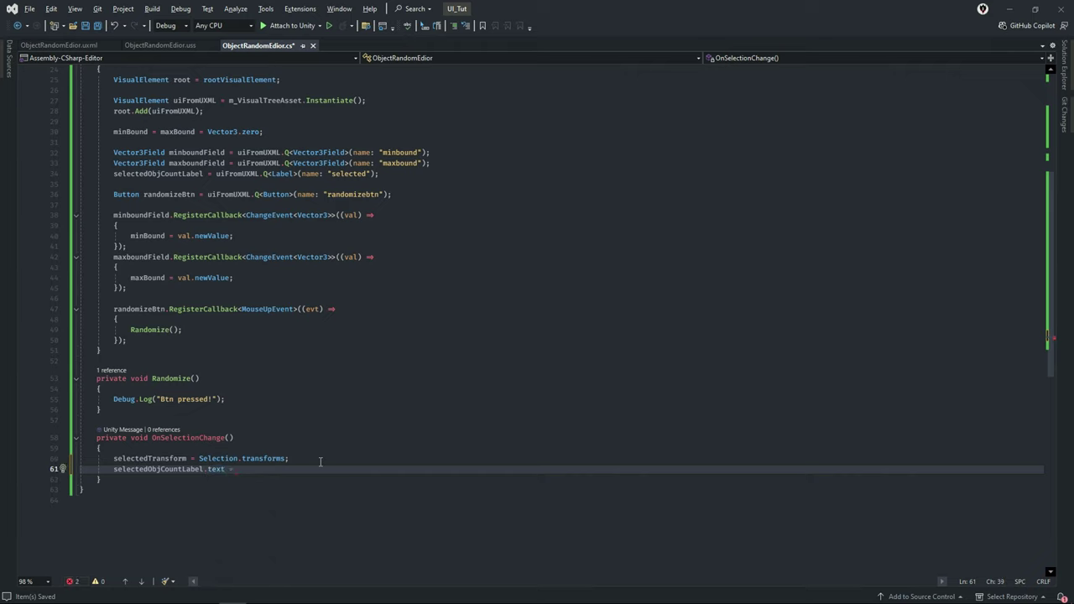
pyautogui.write('$')
pyautogui.write('"Sel')
pyautogui.write('ected')
pyautogui.write(' {')
pyautogui.write('jke')
pyautogui.press('BackSpace')
pyautogui.press('BackSpace')
pyautogui.write('ect Count')
pyautogui.write(':')
pyautogui.write('{s')
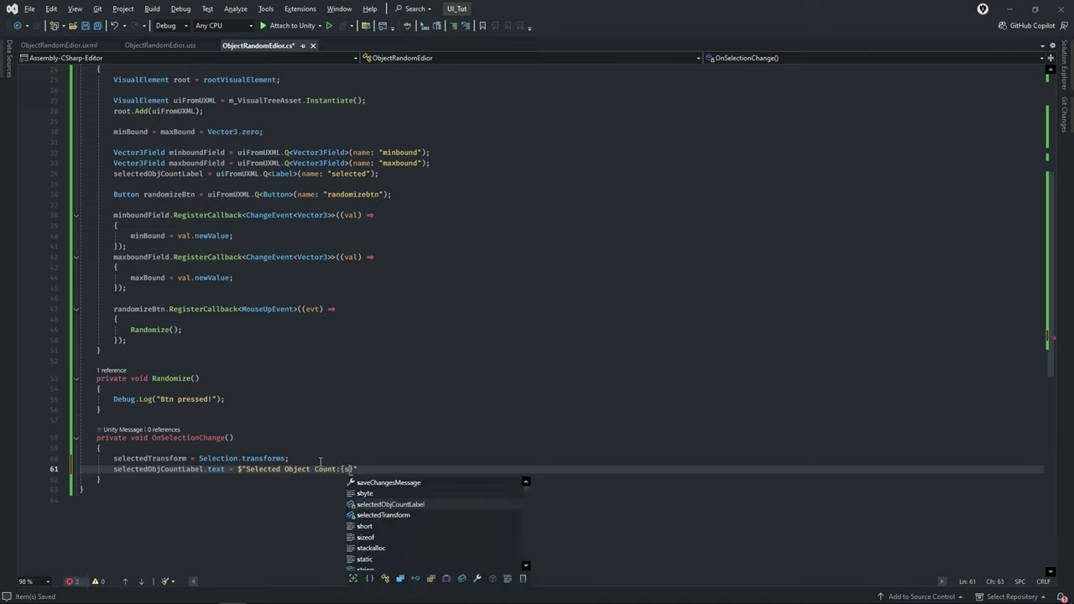
pyautogui.write('e')
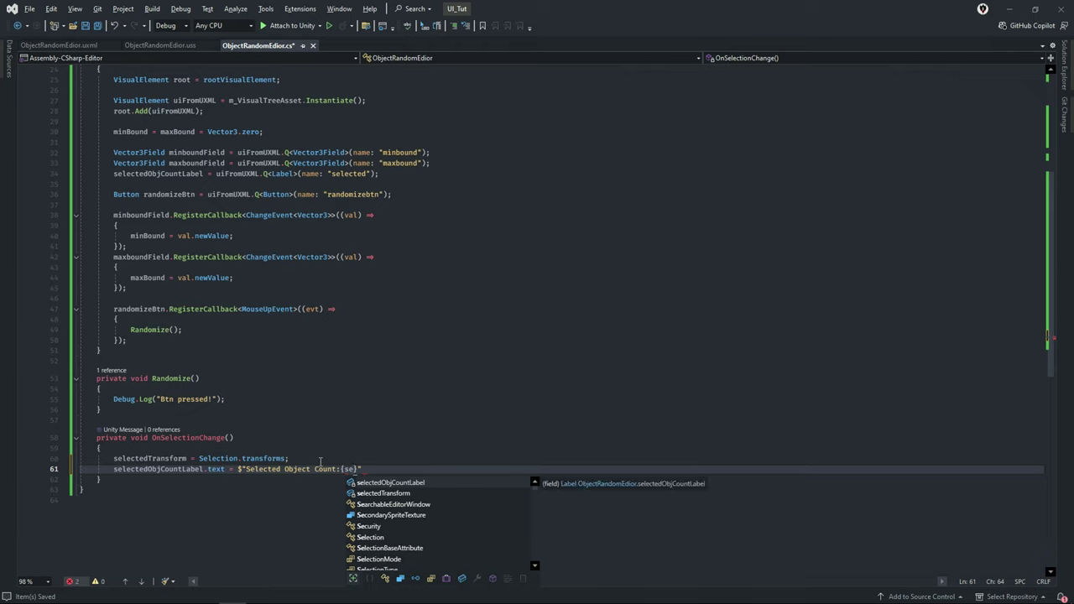
pyautogui.write('lectedTransform.co')
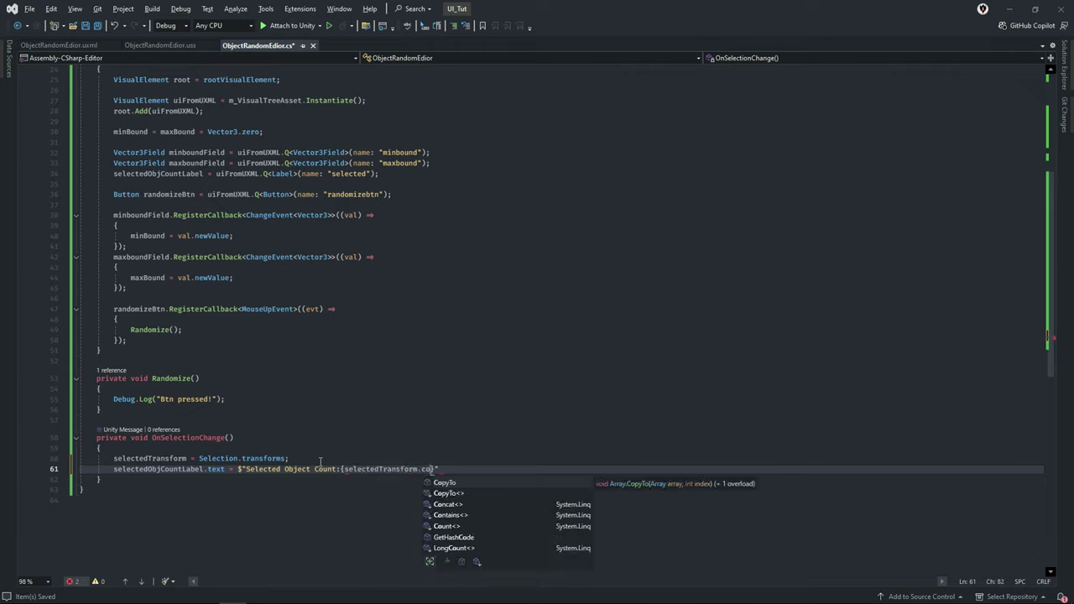
pyautogui.press('BackSpace')
pyautogui.write('l')
pyautogui.press('Tab')
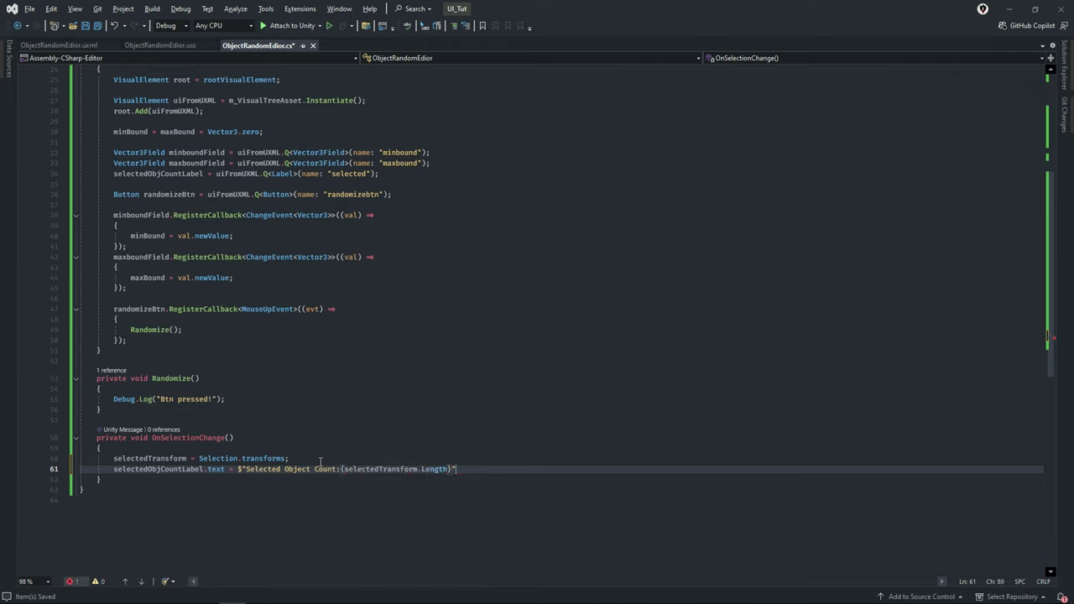
pyautogui.write(';')
pyautogui.hotkey('ctrl', 's')
pyautogui.hotkey('alt', 'Tab')
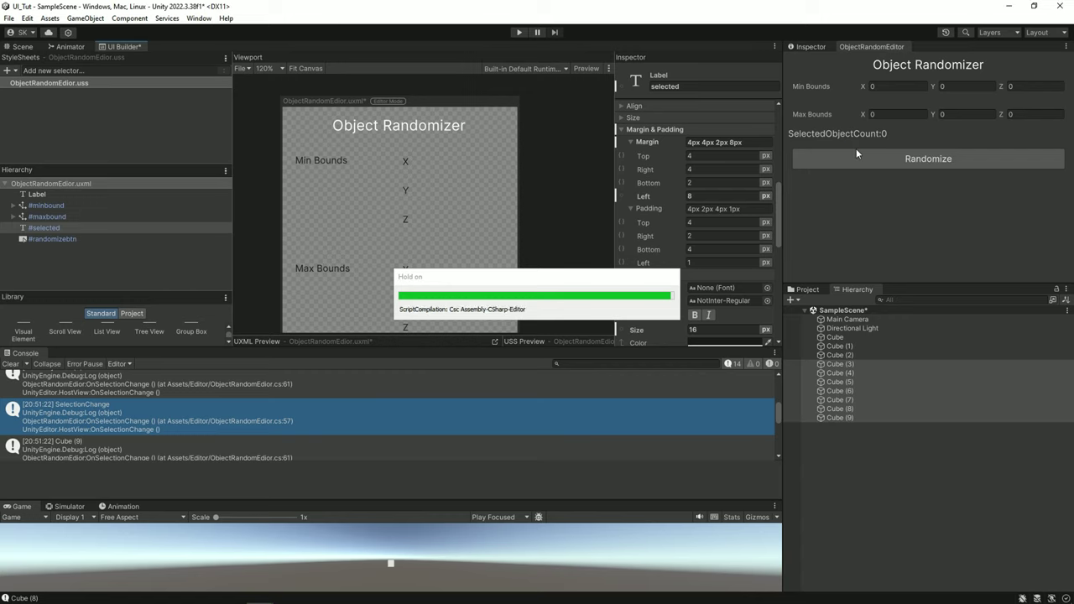
# Select four, then six cubes, then none to verify the count label, and clear the Console
pyautogui.click(862, 423)
pyautogui.click(853, 417)
pyautogui.keyDown('shift'); pyautogui.click(852, 390); pyautogui.keyUp('shift')
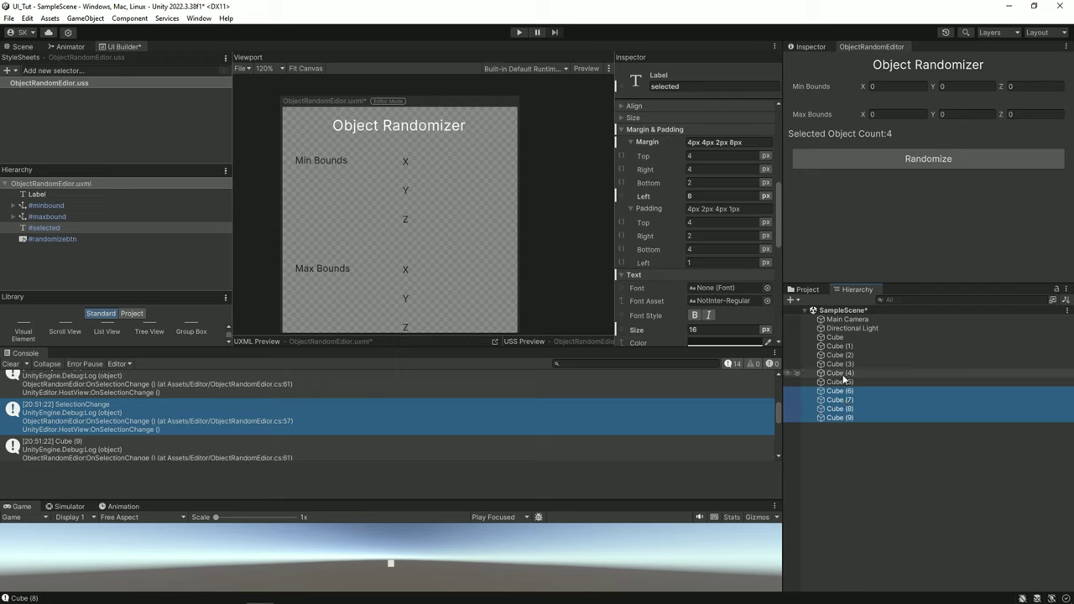
pyautogui.keyDown('shift'); pyautogui.click(844, 375); pyautogui.keyUp('shift')
pyautogui.click(859, 439)
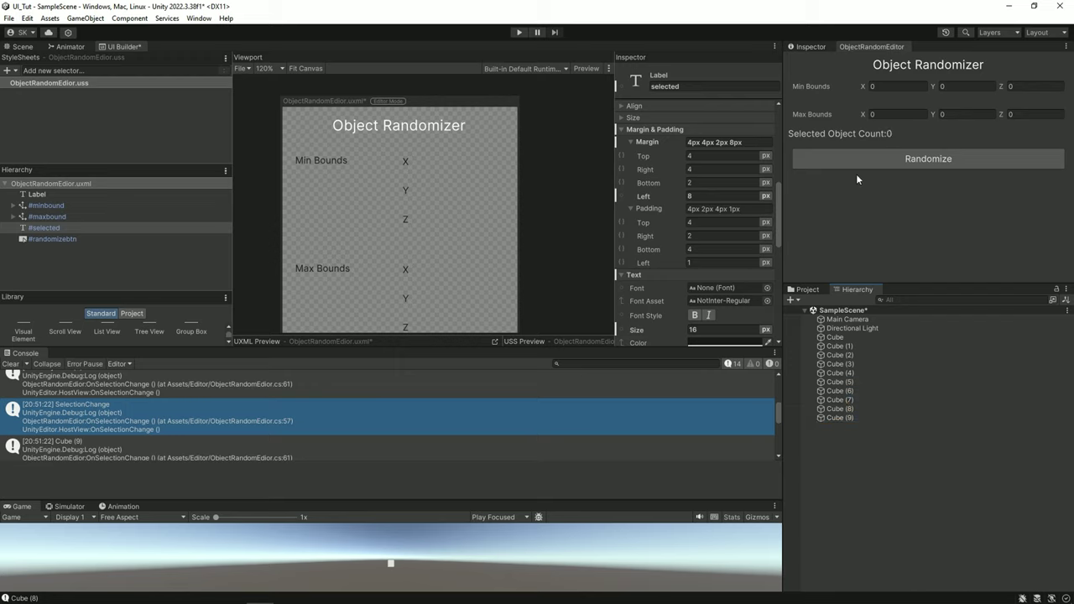
pyautogui.click(11, 364)
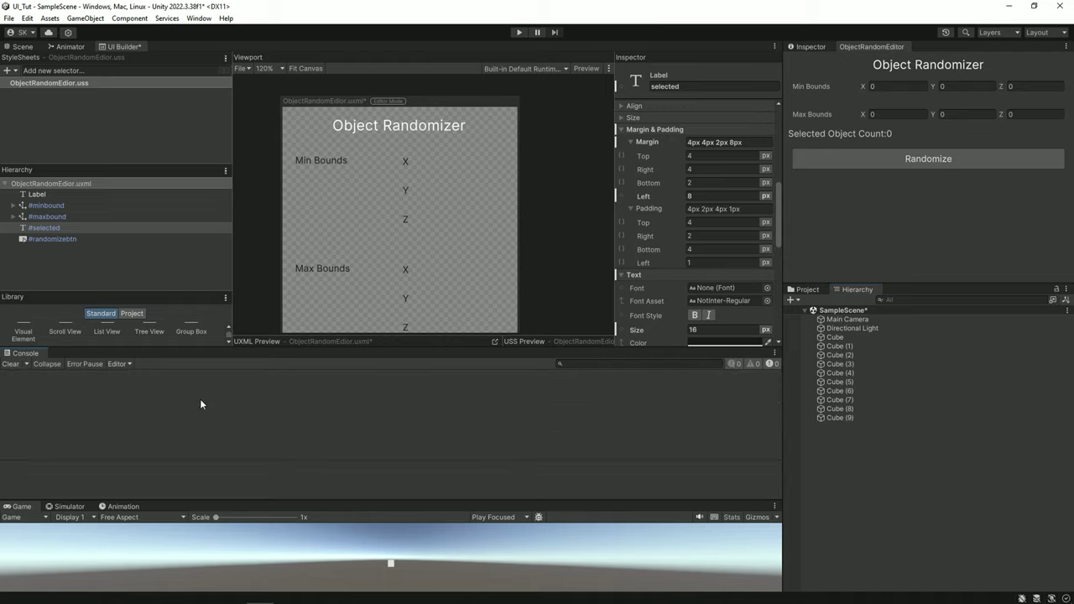
pyautogui.hotkey('alt', 'Tab')
pyautogui.click(372, 410)
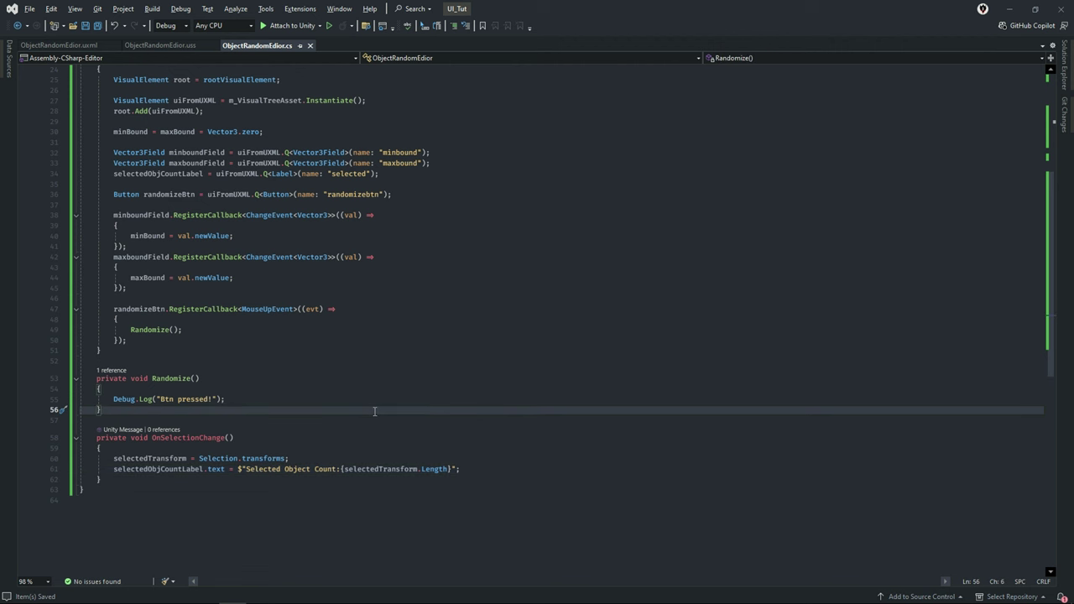
# Replace the placeholder Debug.Log in Randomize with a foreach (var obj in selectedTransform) loop
pyautogui.scroll(2, 375, 411)
pyautogui.scroll(1, 375, 411)
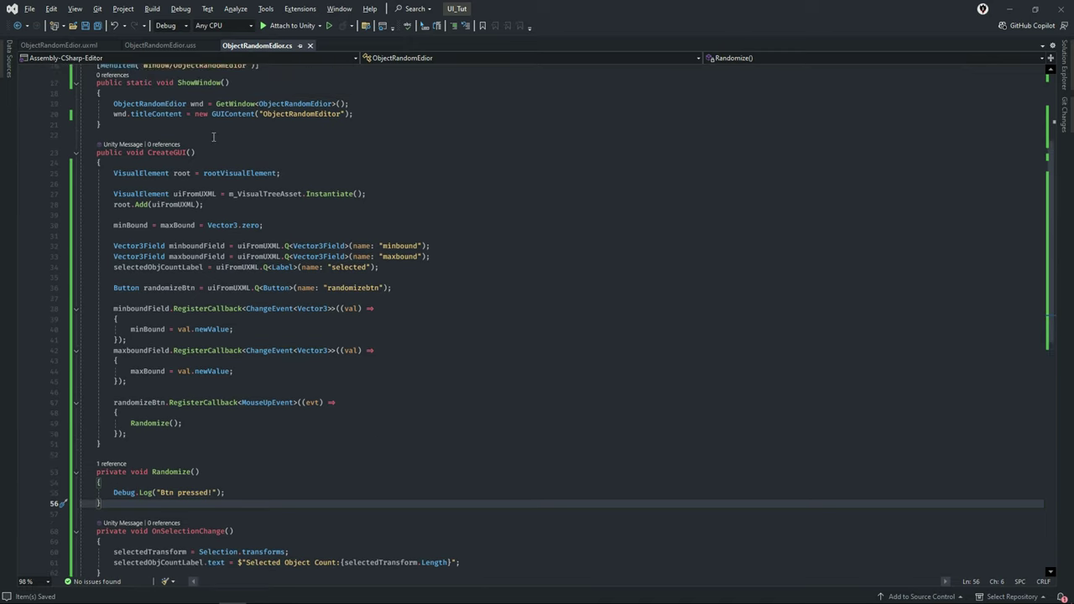
pyautogui.scroll(3, 375, 411)
pyautogui.click(186, 97)
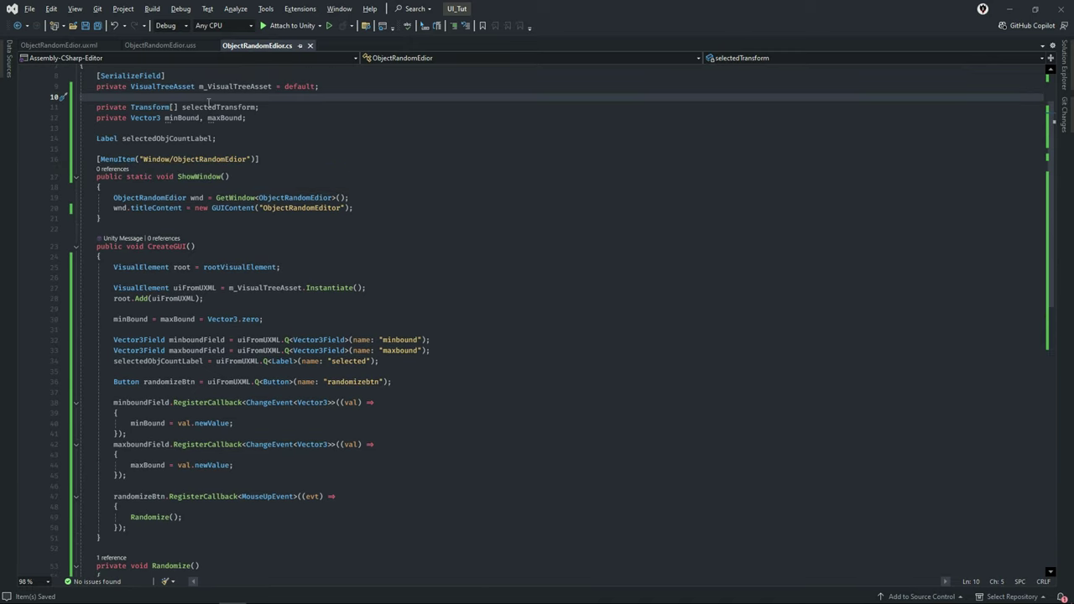
pyautogui.scroll(-4, 254, 425)
pyautogui.scroll(-1, 254, 425)
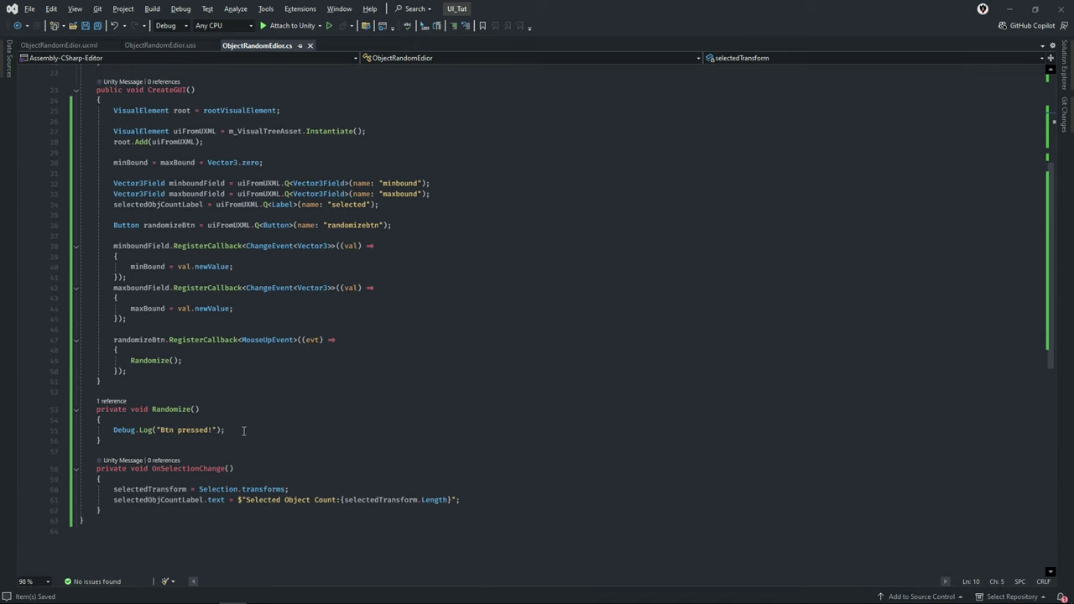
pyautogui.click(244, 431)
pyautogui.moveTo(243, 430); pyautogui.dragTo(0, 438)
pyautogui.press('BackSpace')
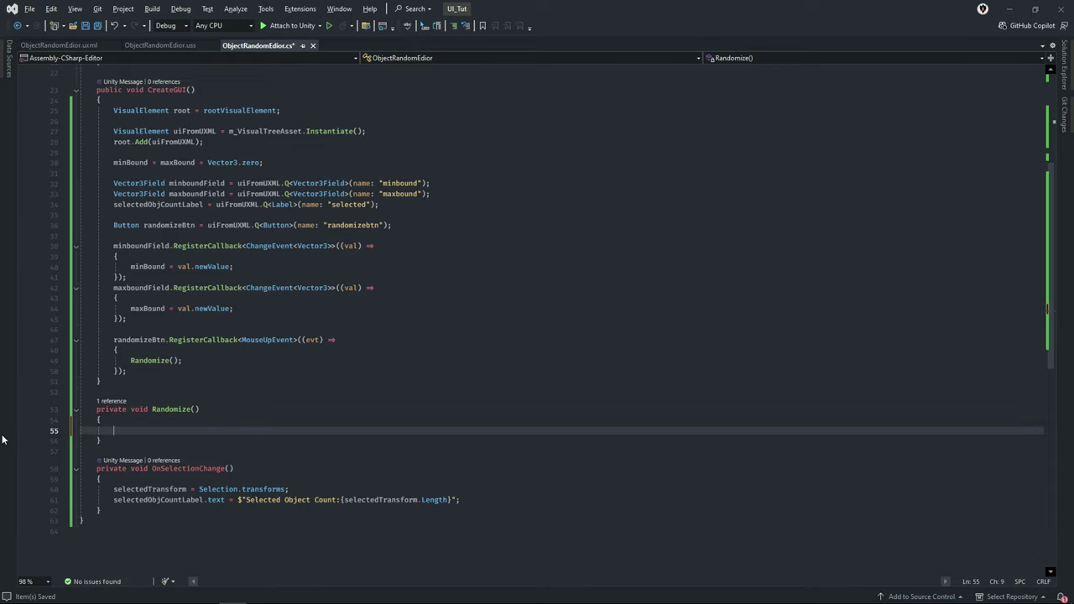
pyautogui.write('fo')
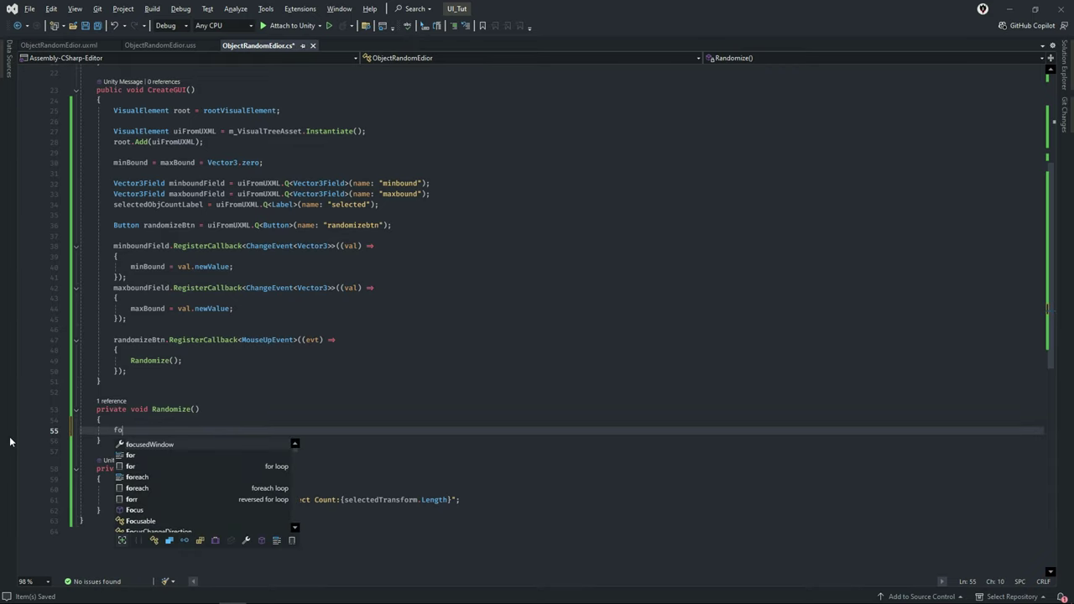
pyautogui.write('reach(')
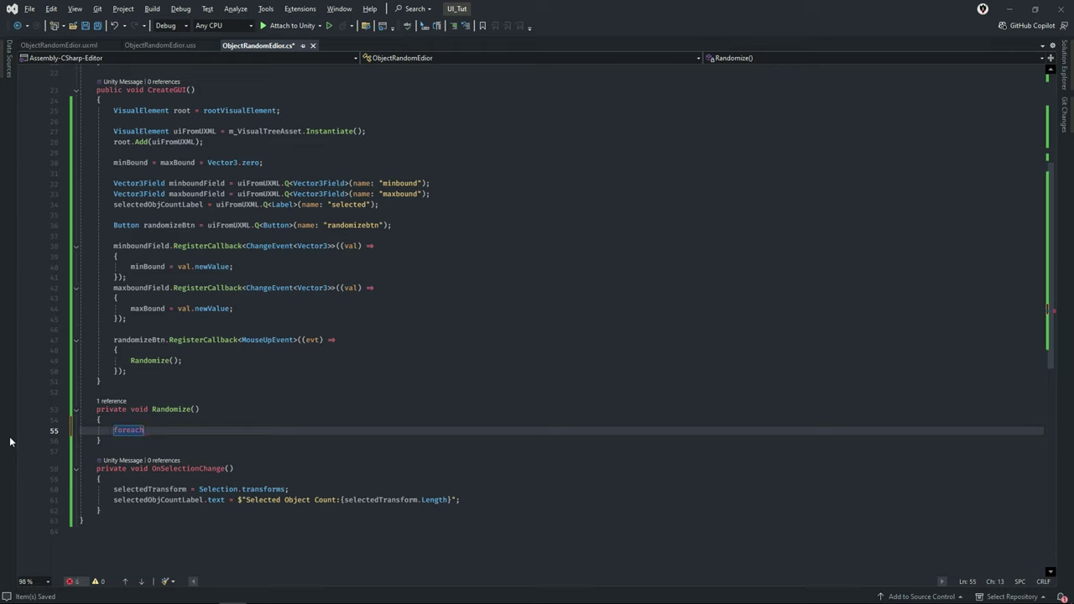
pyautogui.write('var ')
pyautogui.write('obj ')
pyautogui.write('in Se')
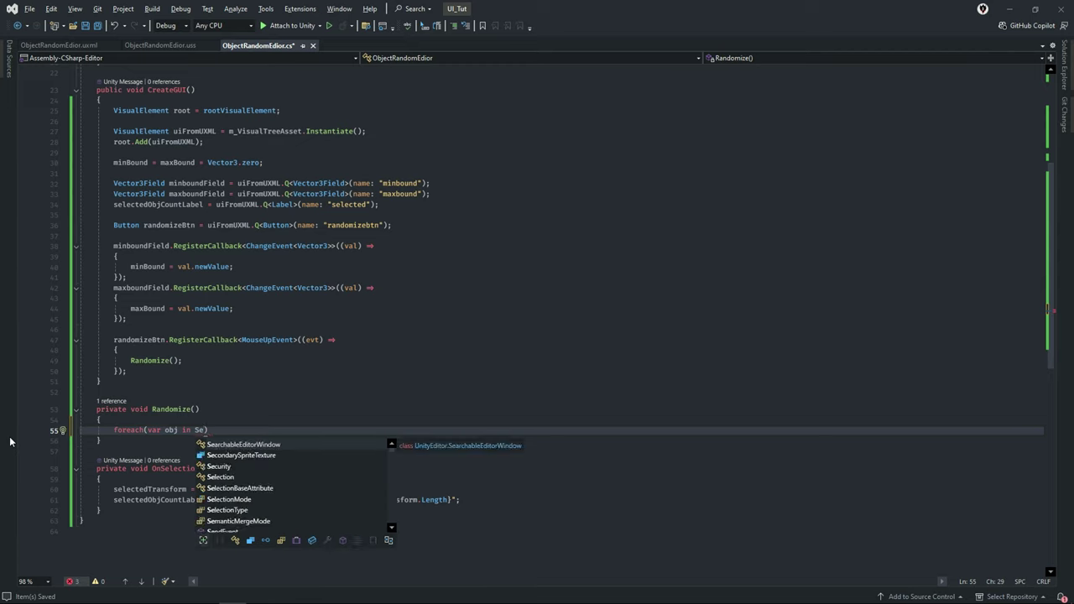
pyautogui.write('sl')
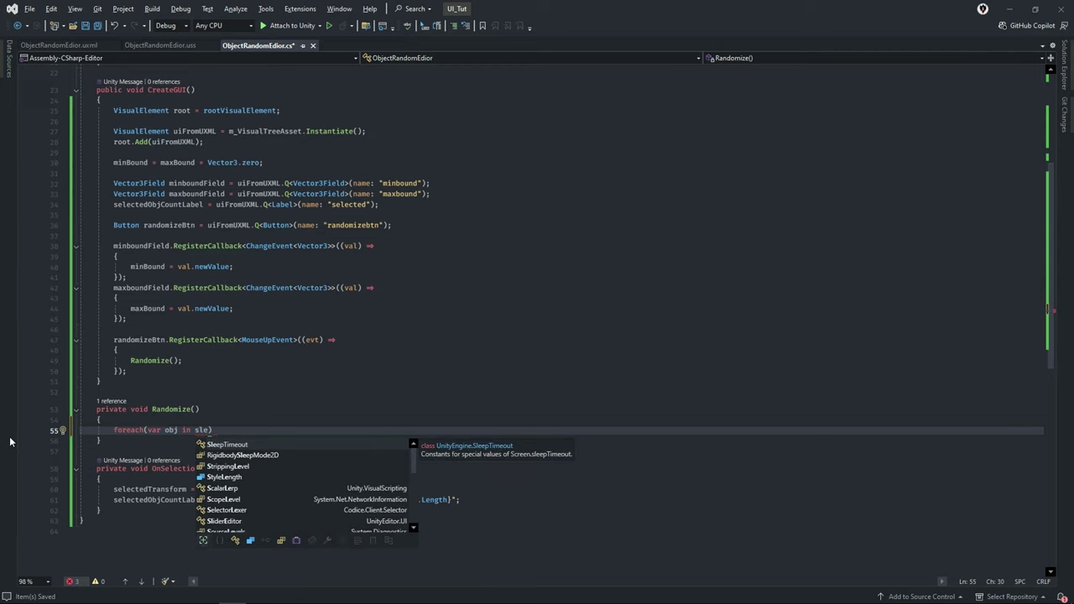
pyautogui.write('e')
pyautogui.press('Escape')
pyautogui.press('Tab')
pyautogui.press('Return')
pyautogui.write('{')
pyautogui.press('Return')
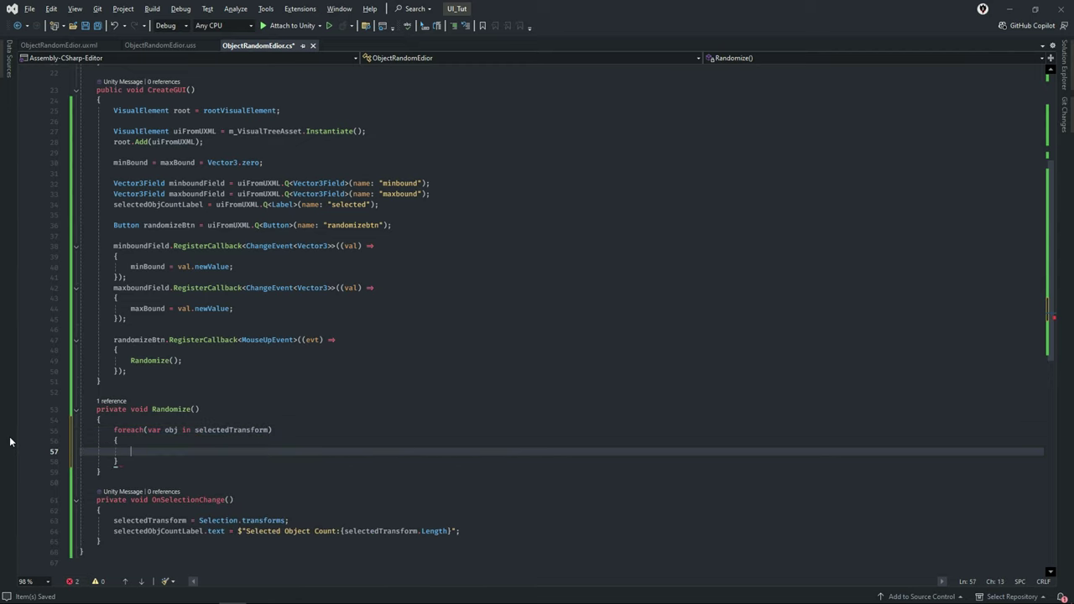
# Start a float x = Random. line in the loop and delete the unused 'using System;' line
pyautogui.write('f')
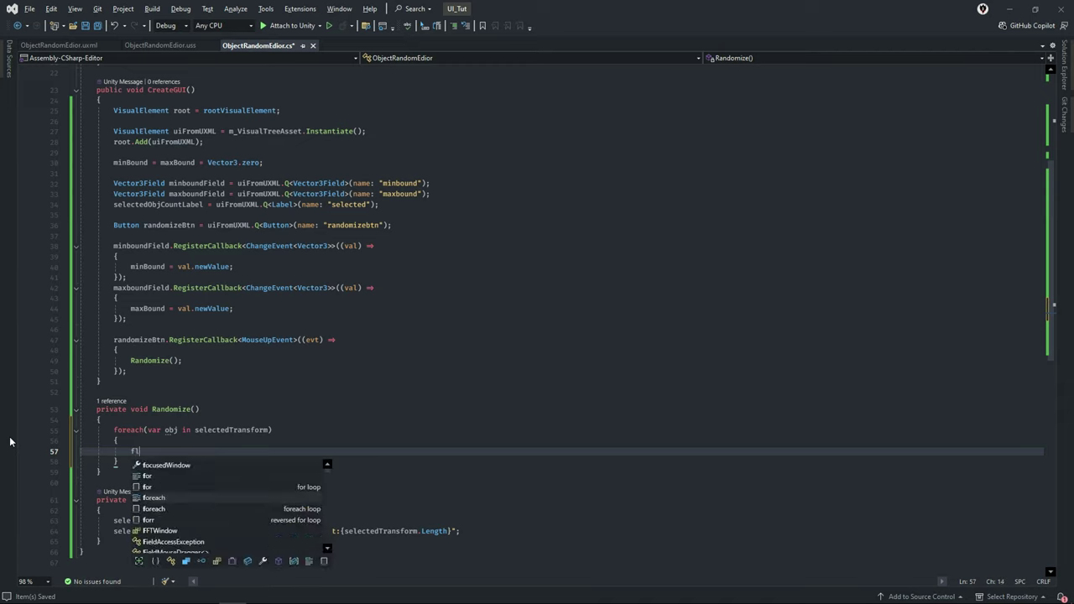
pyautogui.write('loat x = ')
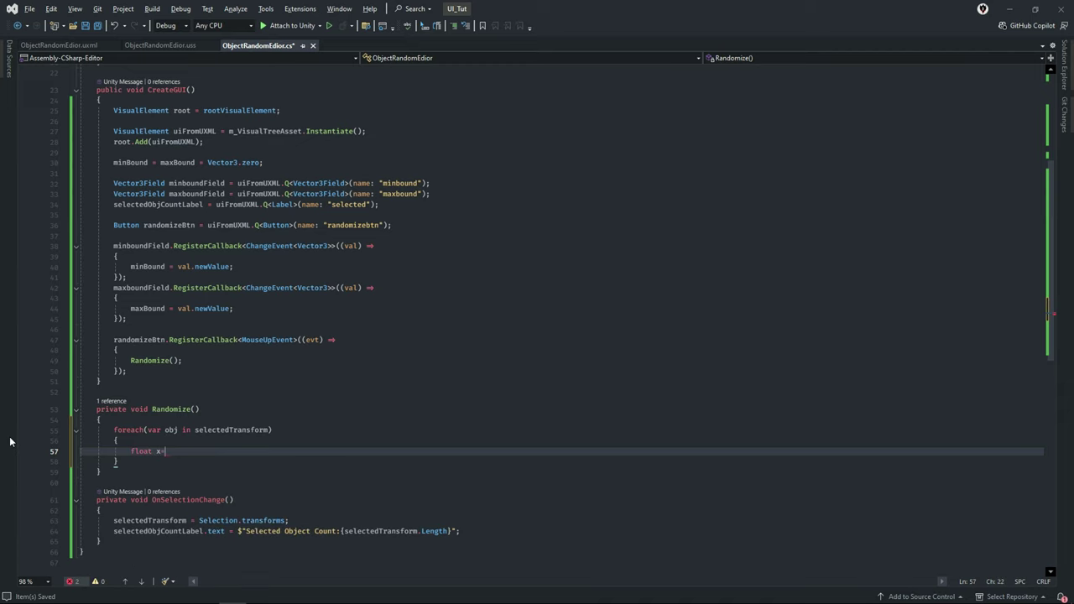
pyautogui.write('Ra')
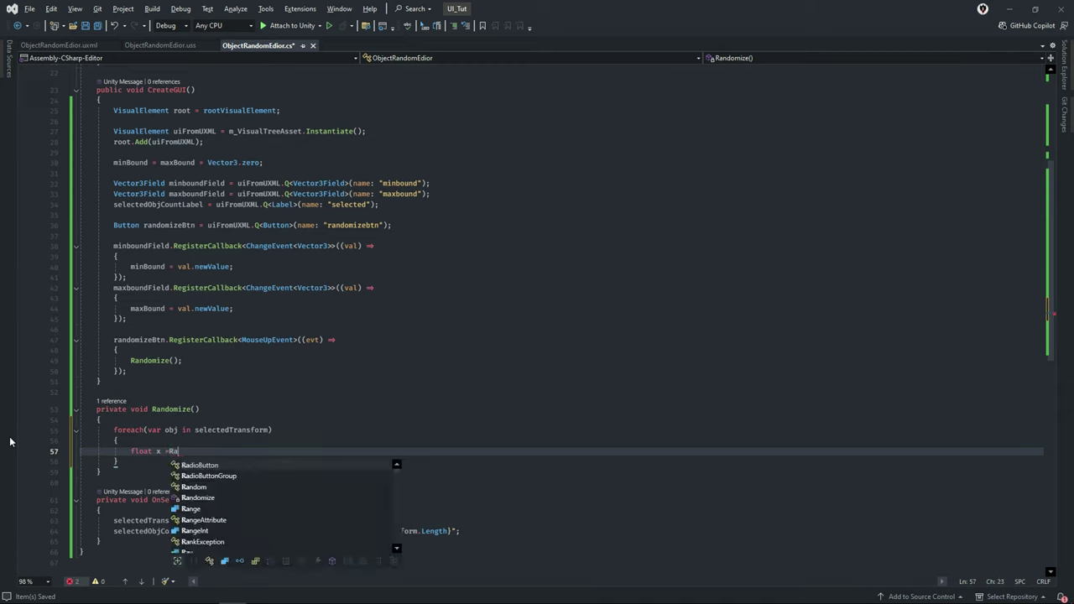
pyautogui.write('ndom.')
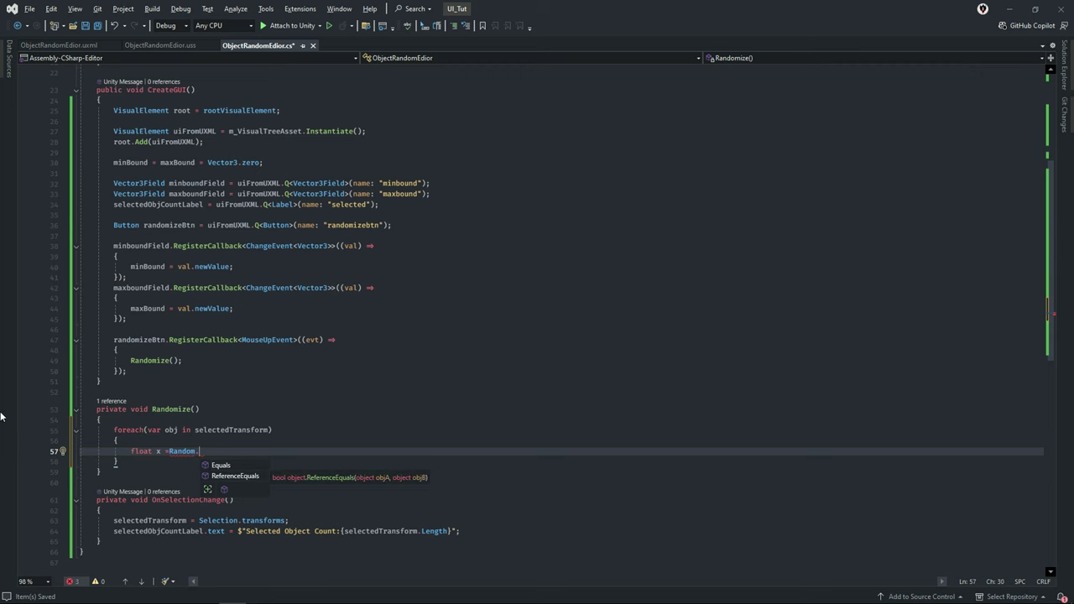
pyautogui.scroll(7, 211, 123)
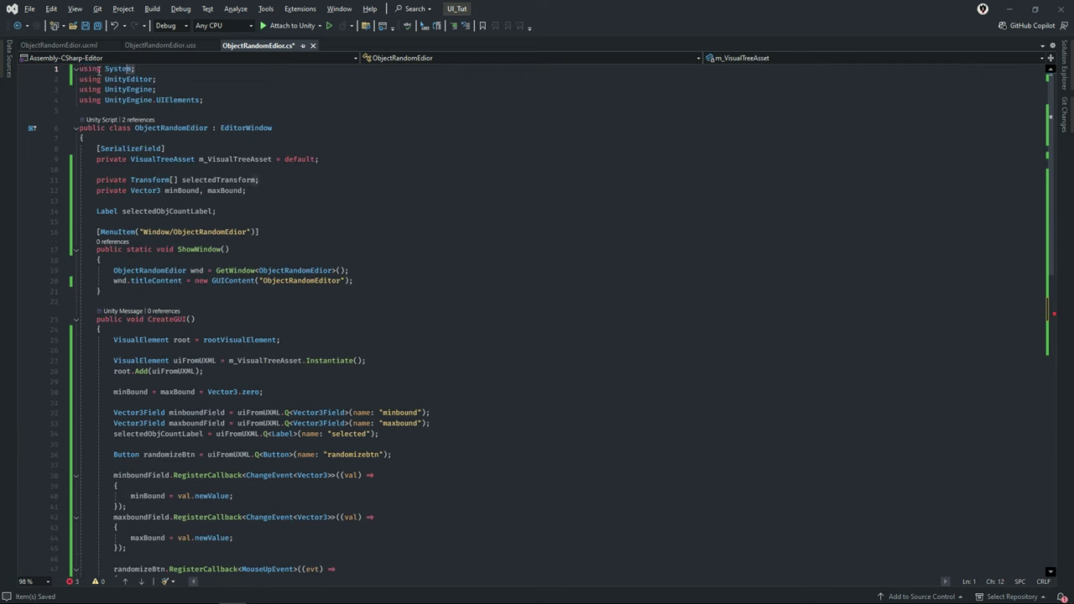
pyautogui.click(138, 69)
pyautogui.hotkey('ctrl', 'x')
pyautogui.scroll(-8, 204, 174)
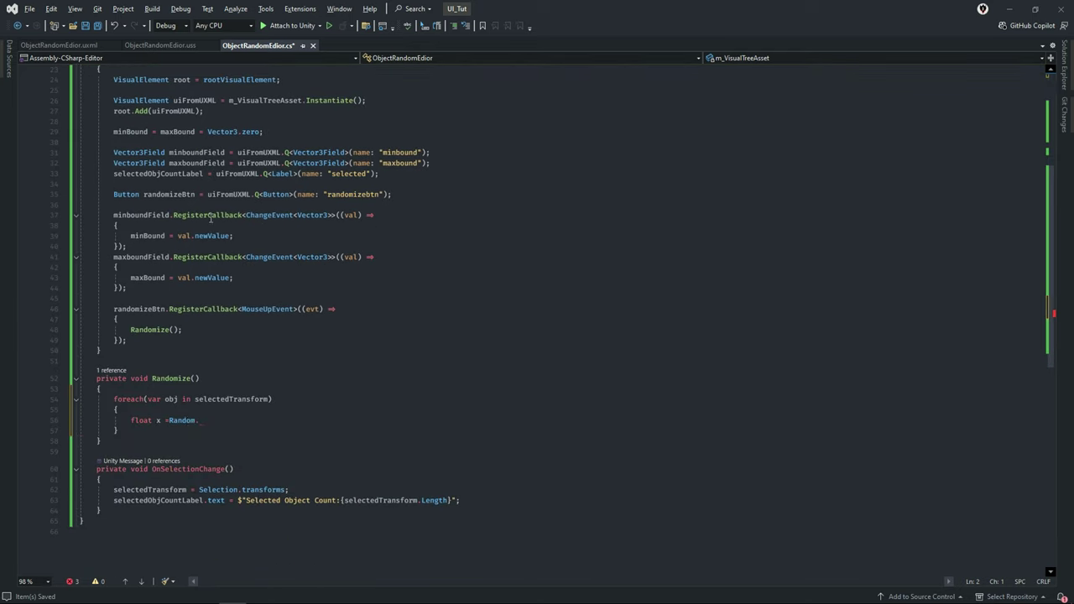
# Complete the line as float x = Random.Range(minBound.x, maxBound.x);
pyautogui.click(220, 419)
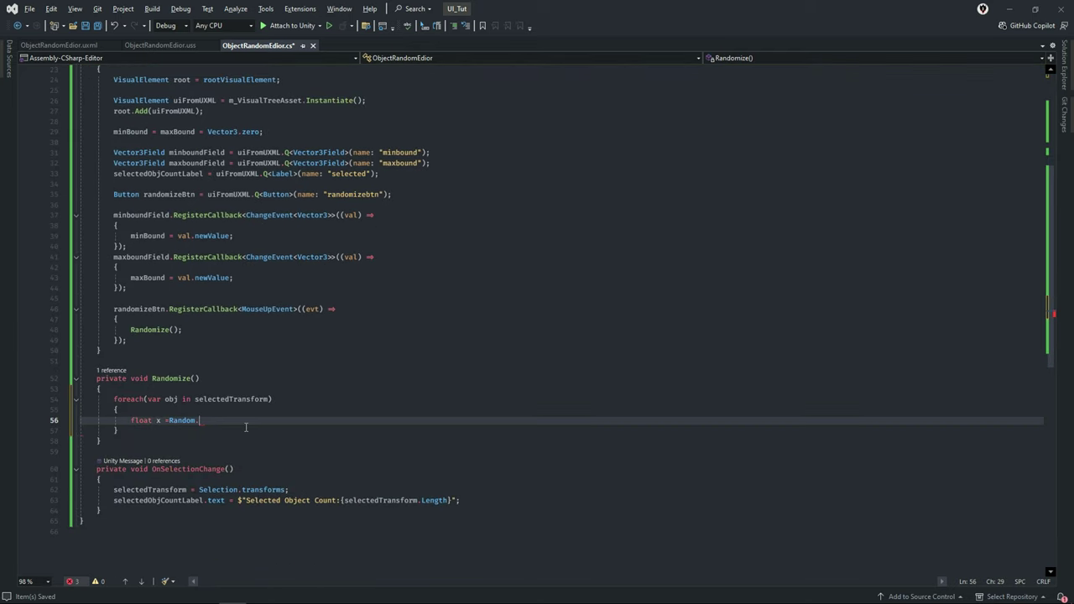
pyautogui.press('BackSpace')
pyautogui.press('BackSpace')
pyautogui.write('.')
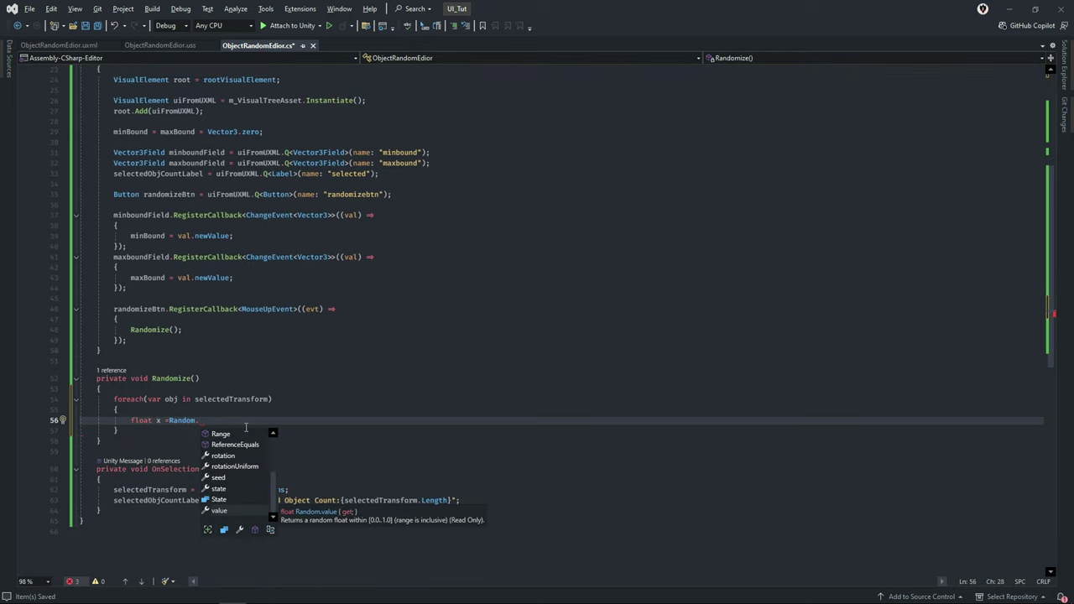
pyautogui.write('Ran')
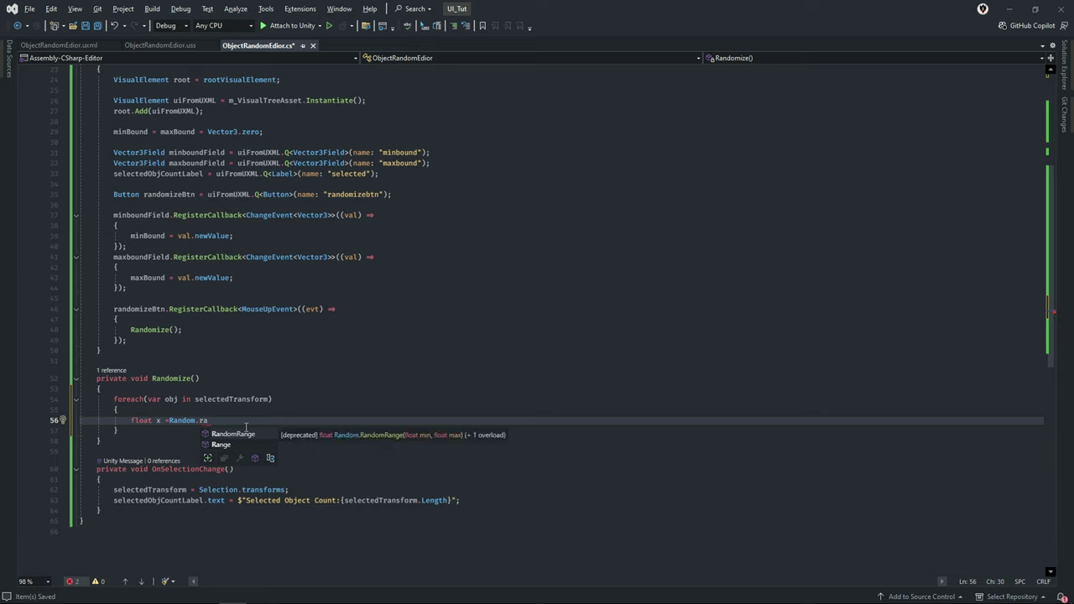
pyautogui.press('Tab')
pyautogui.write('(')
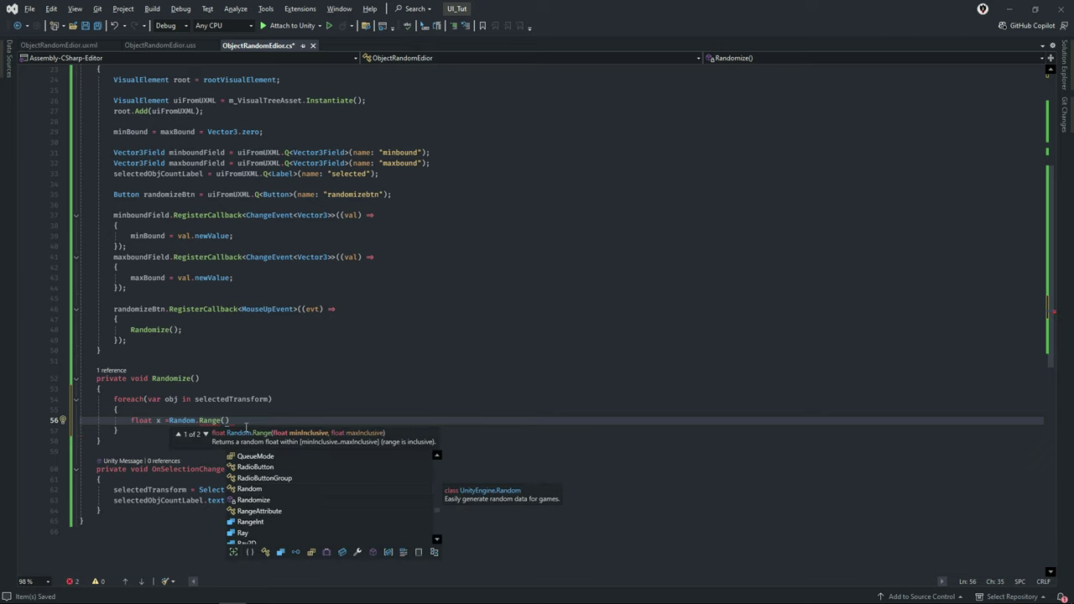
pyautogui.scroll(2, 245, 426)
pyautogui.scroll(3, 185, 302)
pyautogui.scroll(3, 120, 173)
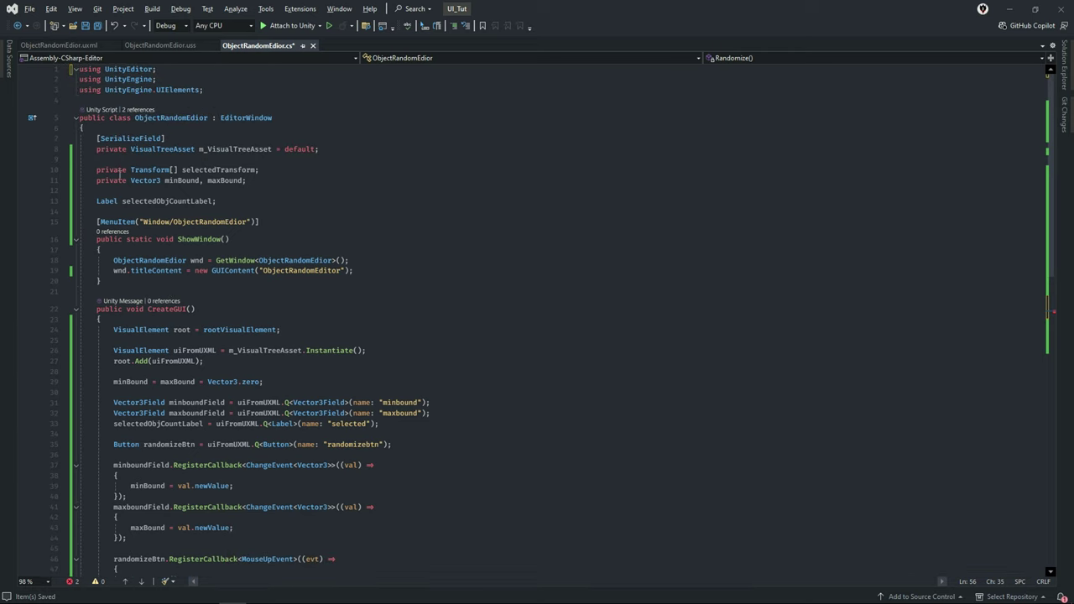
pyautogui.scroll(-5, 369, 319)
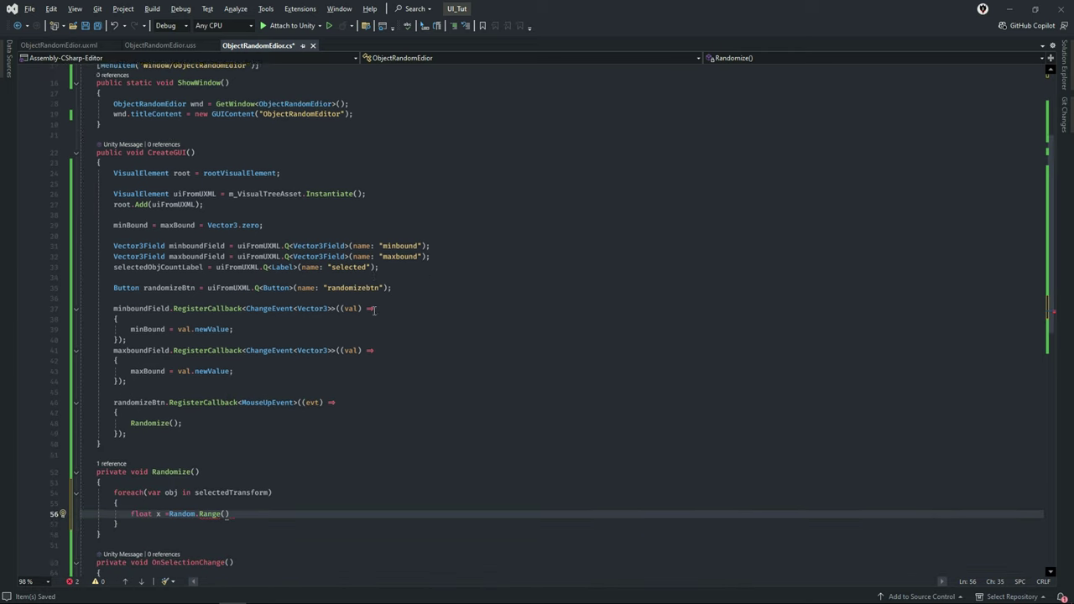
pyautogui.scroll(-1, 259, 472)
pyautogui.write('minBound')
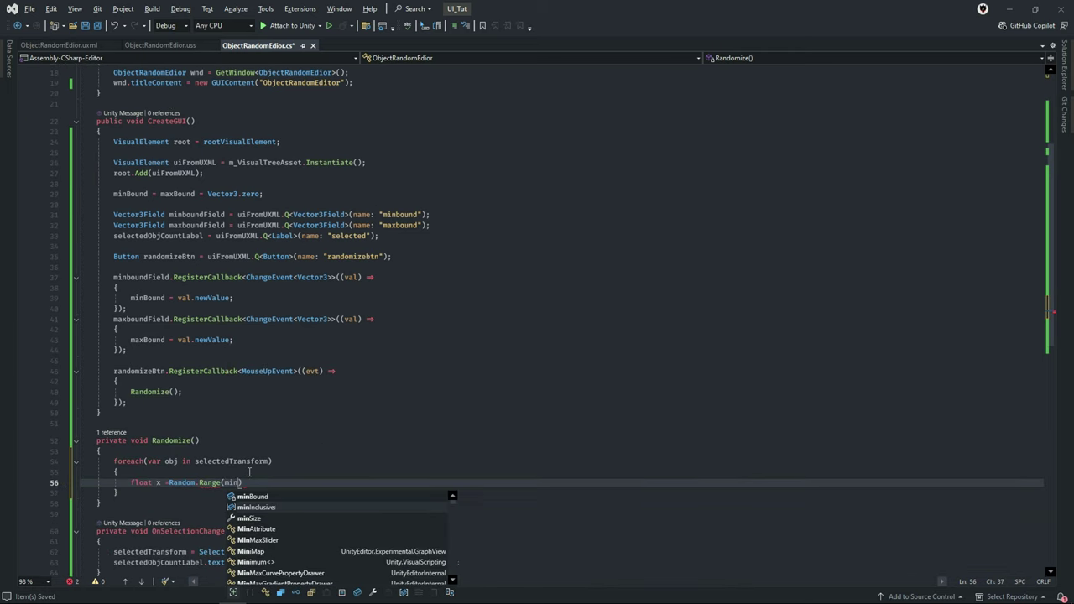
pyautogui.write('.x, m')
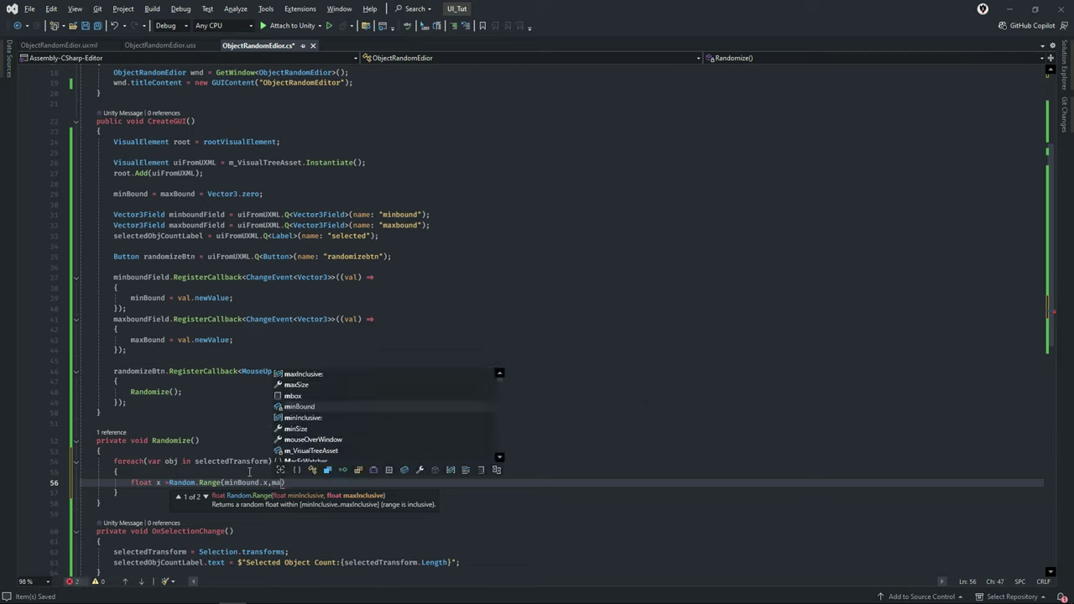
pyautogui.write('axBound.x')
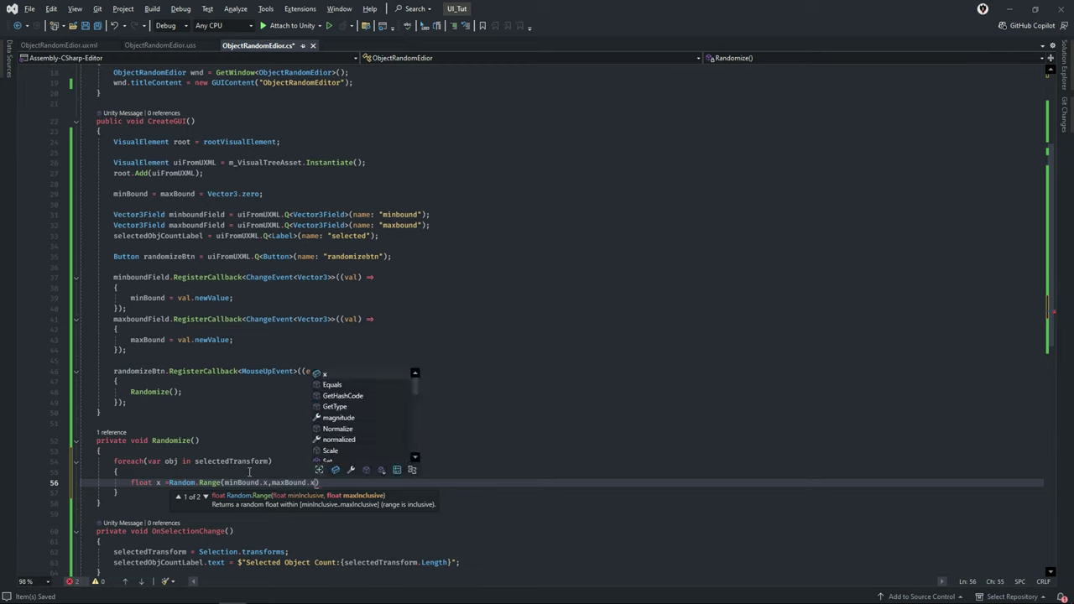
pyautogui.write(');')
# Duplicate the float x line twice and rename the copies to y and z
pyautogui.press('Return')
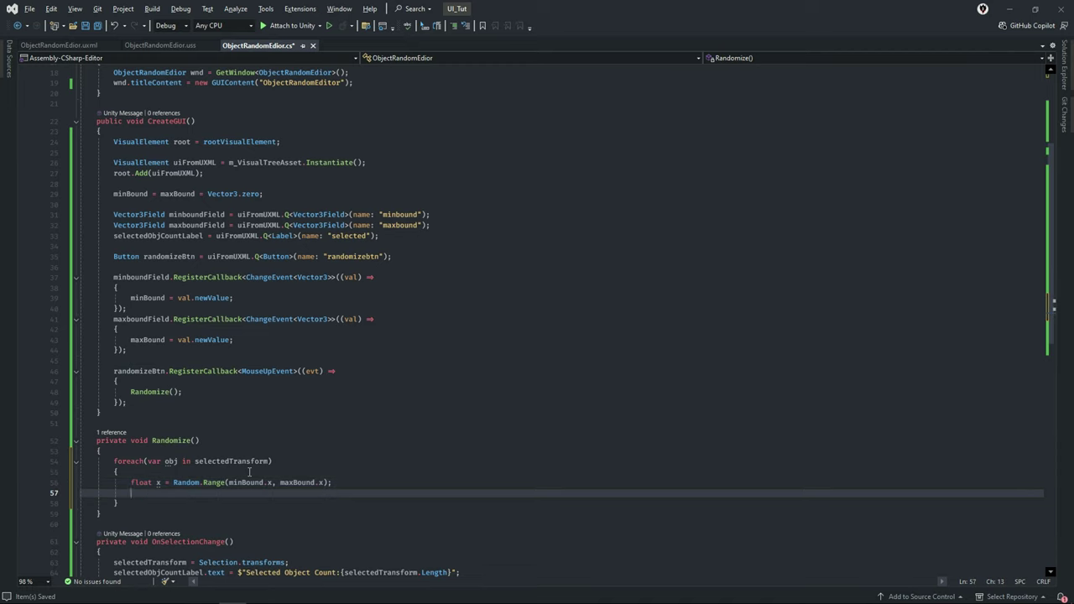
pyautogui.press('BackSpace')
pyautogui.hotkey('ctrl', 'd')
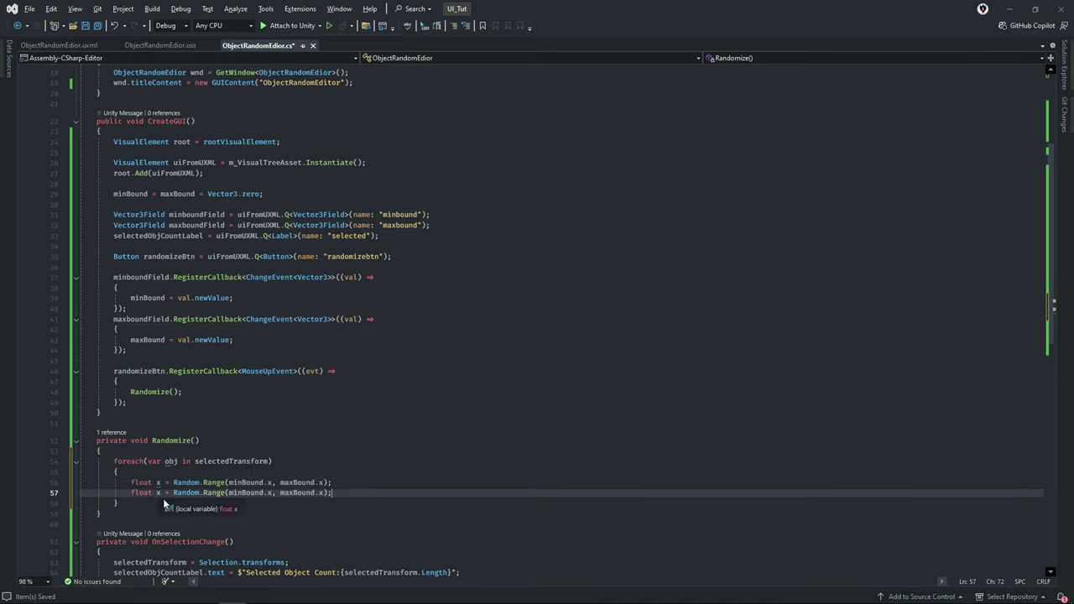
pyautogui.hotkey('ctrl', 'd')
pyautogui.doubleClick(158, 492)
pyautogui.write('y')
pyautogui.doubleClick(156, 503)
pyautogui.write('z')
# Make the copies use minBound.y/maxBound.y and minBound.z/maxBound.z, then save the script
pyautogui.doubleClick(251, 492)
pyautogui.write('y')
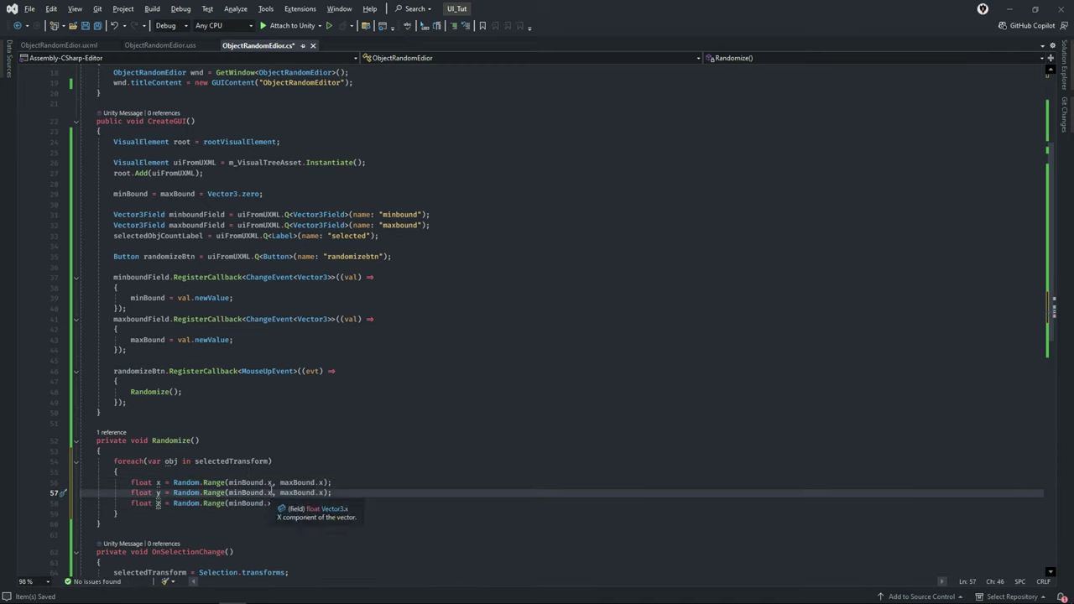
pyautogui.doubleClick(320, 493)
pyautogui.write('z')
pyautogui.press('BackSpace')
pyautogui.write('y')
pyautogui.press('Escape')
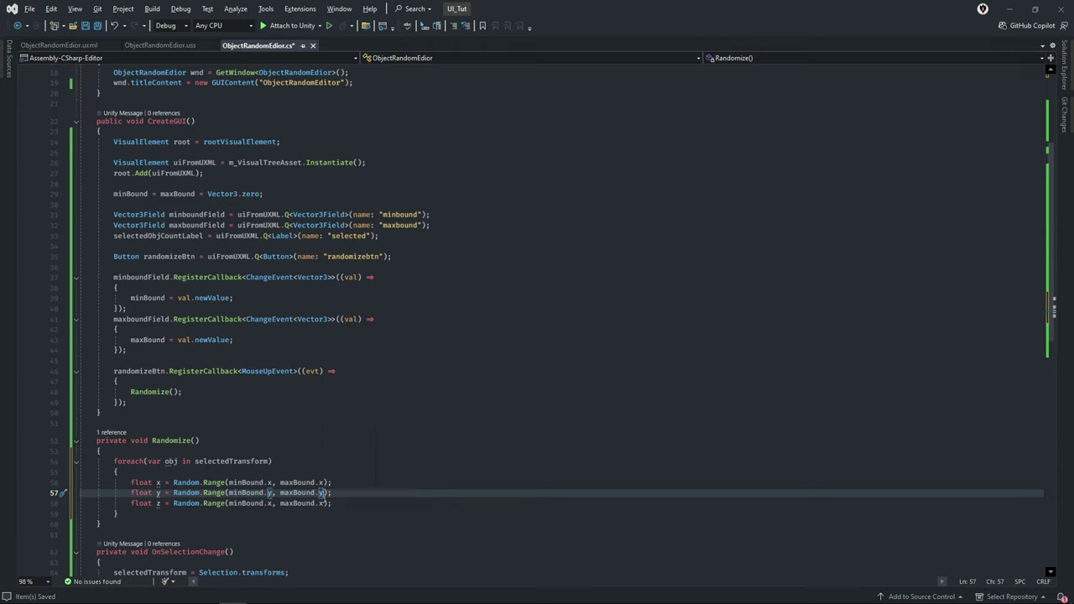
pyautogui.doubleClick(319, 503)
pyautogui.write('z')
pyautogui.click(272, 503)
pyautogui.press('BackSpace')
pyautogui.write('z')
pyautogui.click(400, 503)
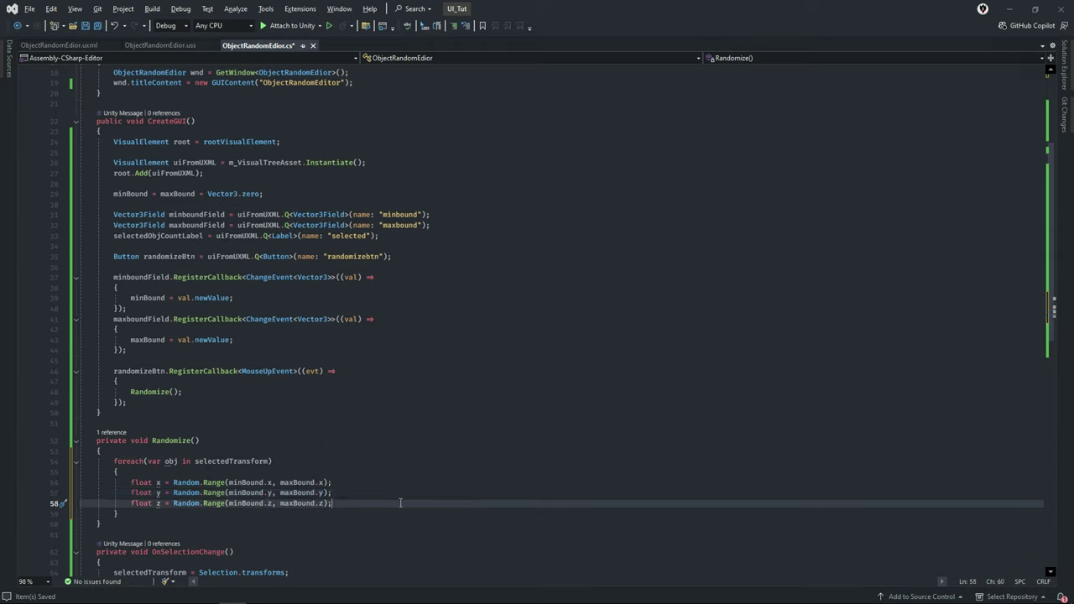
pyautogui.hotkey('ctrl', 's')
# Add obj.position = new Vector3(x, y, z); inside the loop and return to Unity
pyautogui.press('Return')
pyautogui.press('Return')
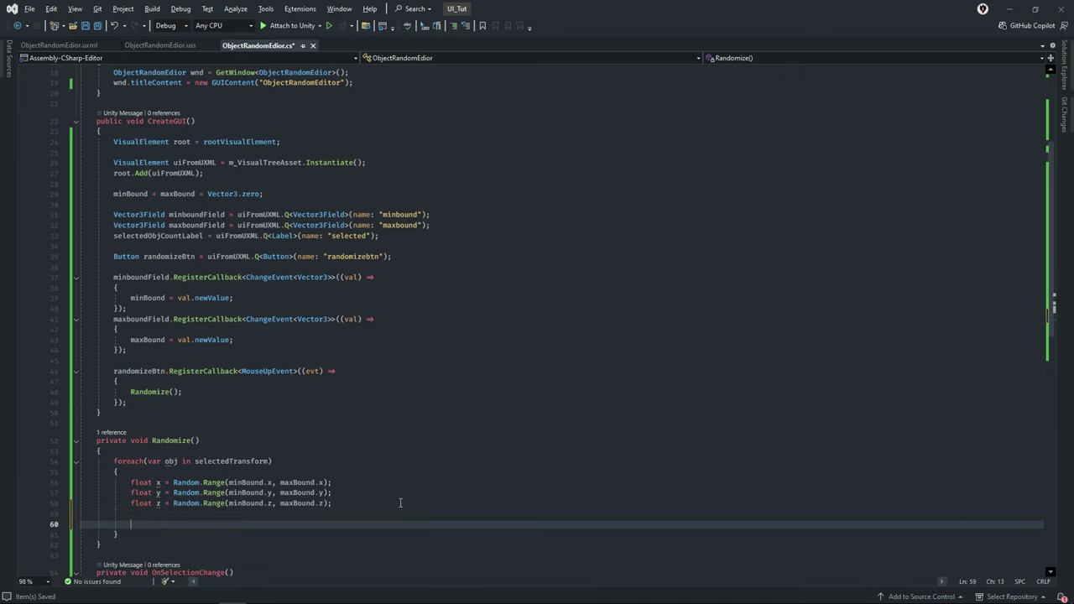
pyautogui.write('obj.')
pyautogui.write('t')
pyautogui.press('BackSpace')
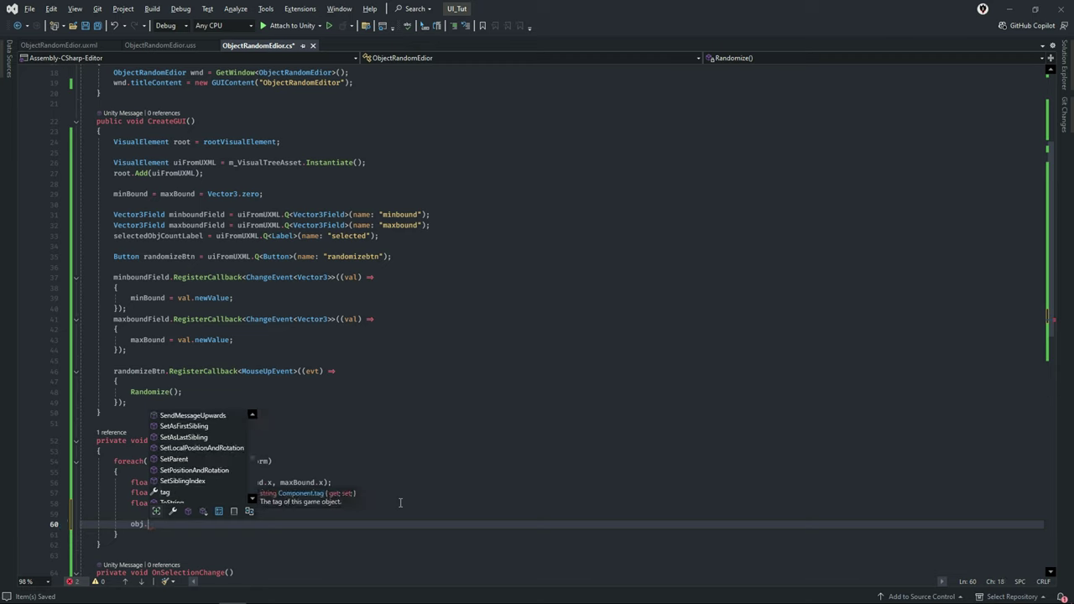
pyautogui.write('pos')
pyautogui.press('Tab')
pyautogui.write('=')
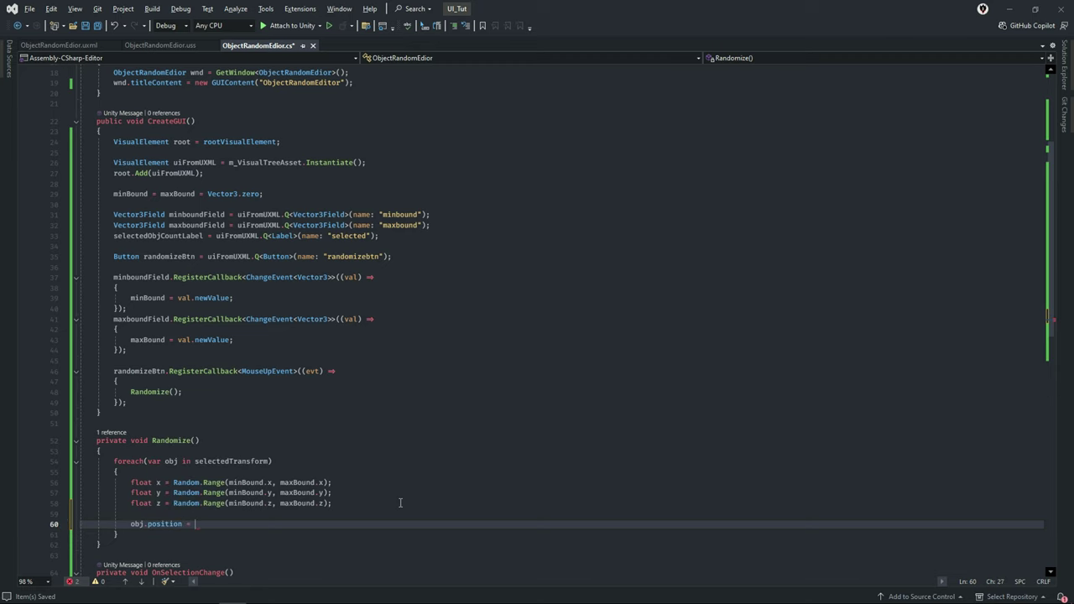
pyautogui.write(' new Vec')
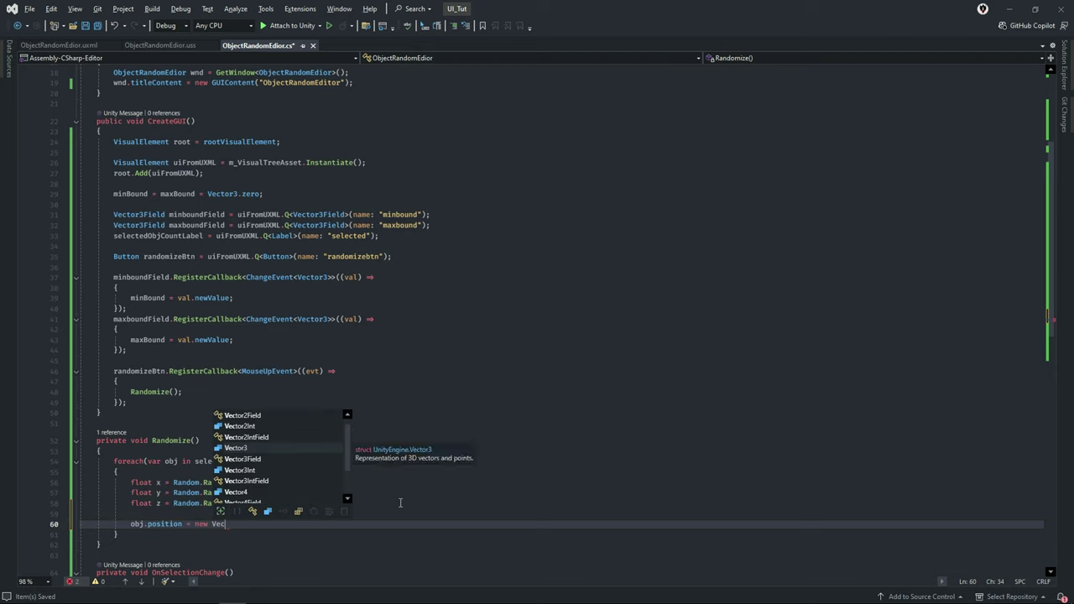
pyautogui.press('Tab')
pyautogui.write('(x, ')
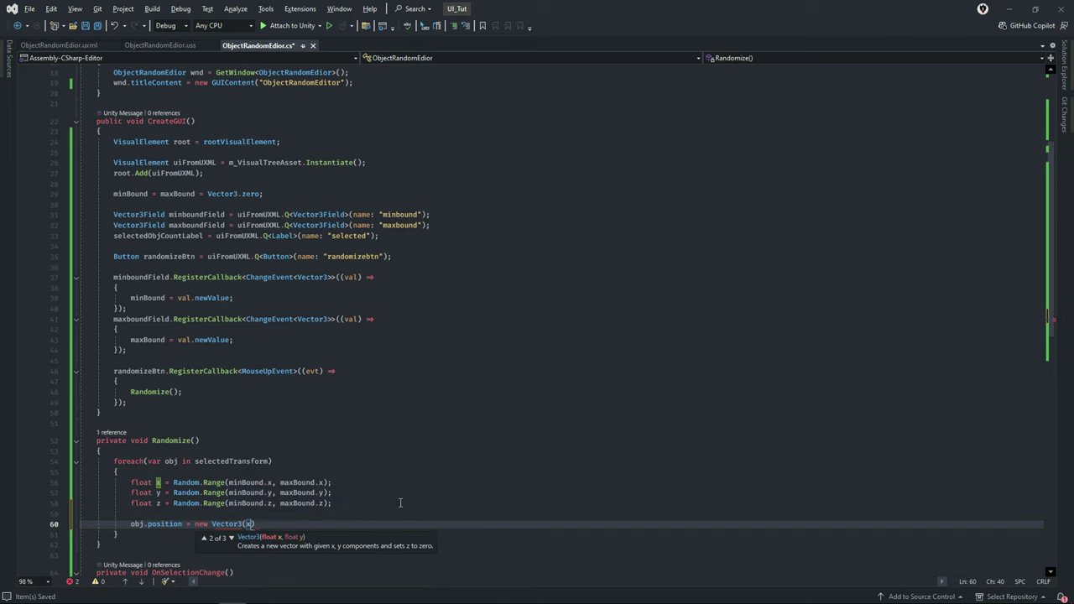
pyautogui.write('y, ')
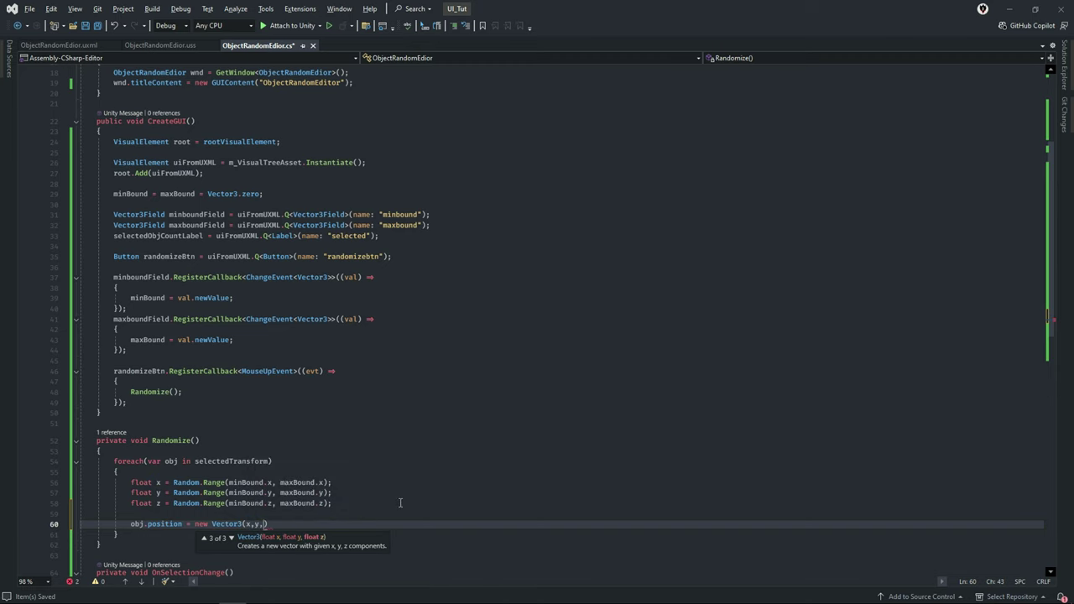
pyautogui.write('z);')
pyautogui.scroll(-1, 401, 495)
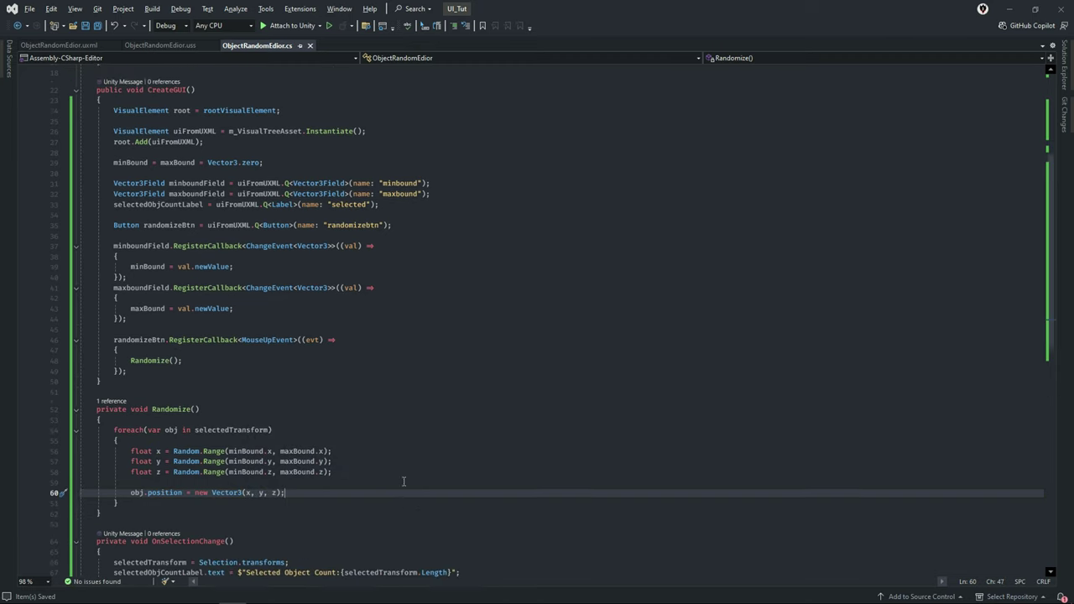
pyautogui.scroll(-3, 401, 470)
pyautogui.hotkey('alt', 'Tab')
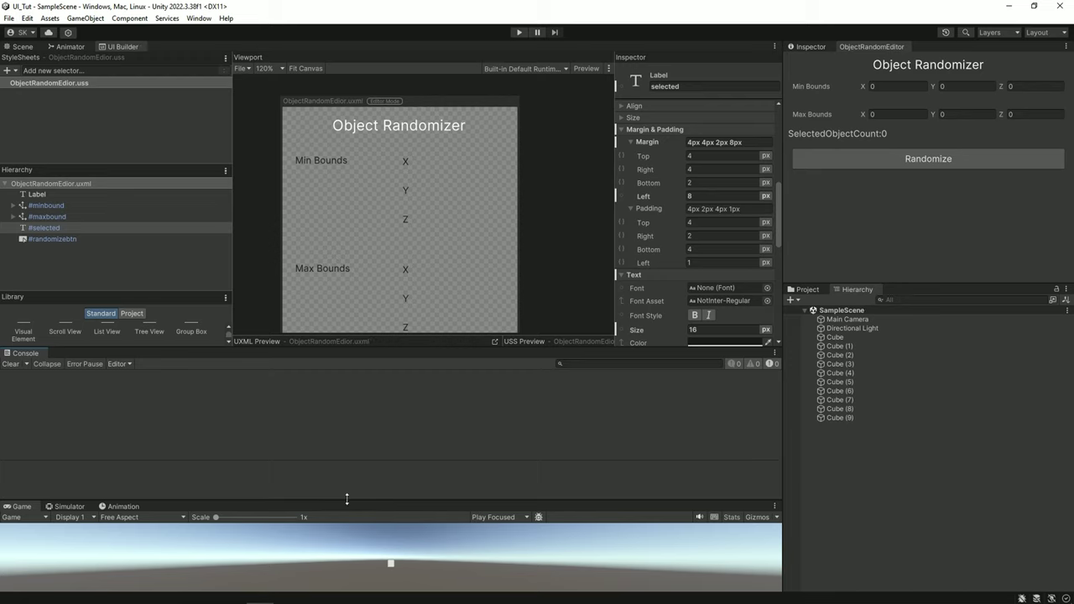
# Enlarge the Game view and select all ten cubes, Cube through Cube (9)
pyautogui.moveTo(348, 500); pyautogui.dragTo(343, 380)
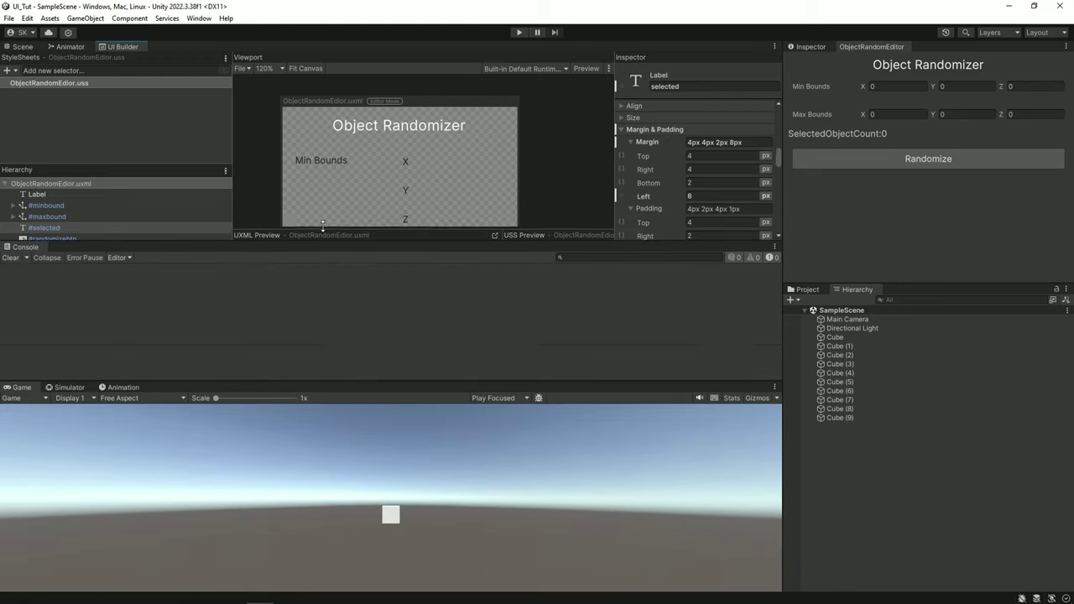
pyautogui.moveTo(307, 339); pyautogui.dragTo(309, 222)
pyautogui.moveTo(320, 381); pyautogui.dragTo(319, 313)
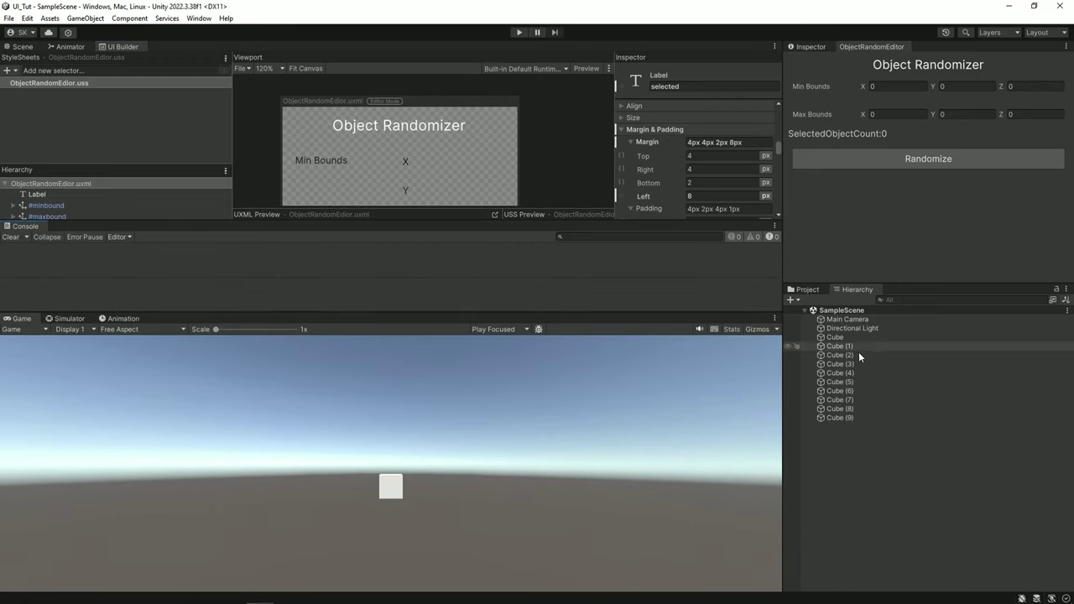
pyautogui.click(836, 337)
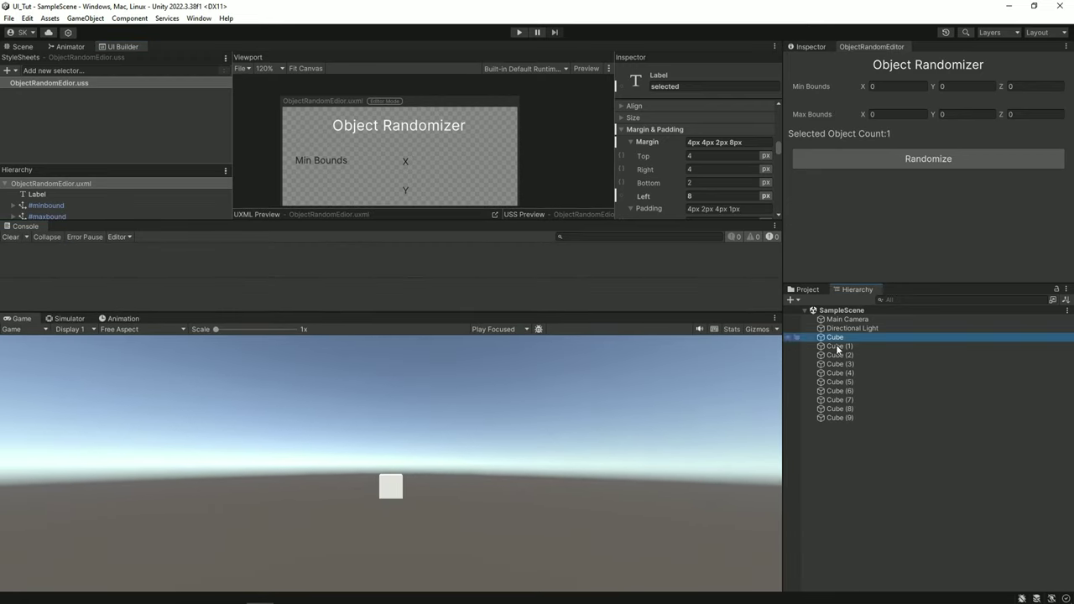
pyautogui.keyDown('shift'); pyautogui.click(830, 419); pyautogui.keyUp('shift')
# Set Max Bounds to 10, 10, 10 and randomize the cube positions
pyautogui.click(906, 114)
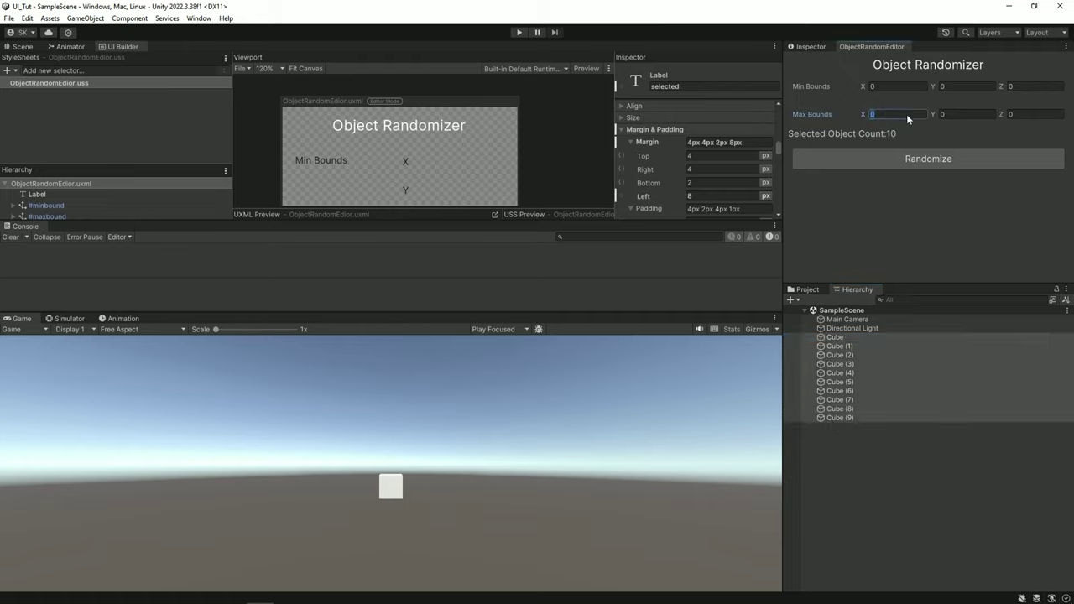
pyautogui.write('10')
pyautogui.click(1024, 116)
pyautogui.write('10')
pyautogui.click(980, 116)
pyautogui.write('10')
pyautogui.click(926, 160)
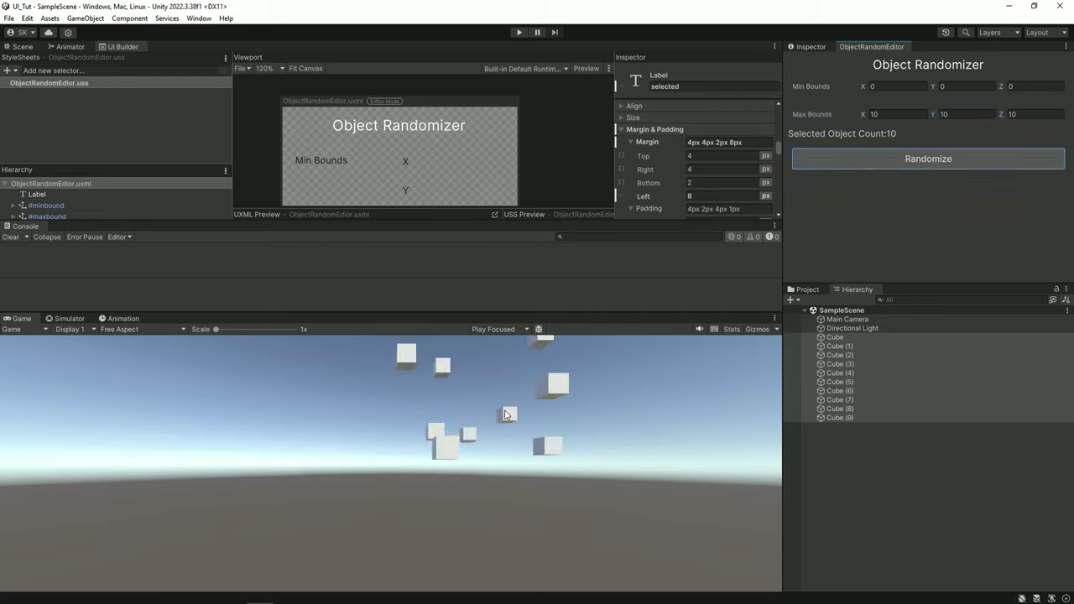
# Set Min Bounds to -10, -10, 4 and randomize the cubes several times
pyautogui.click(877, 86)
pyautogui.write('-1')
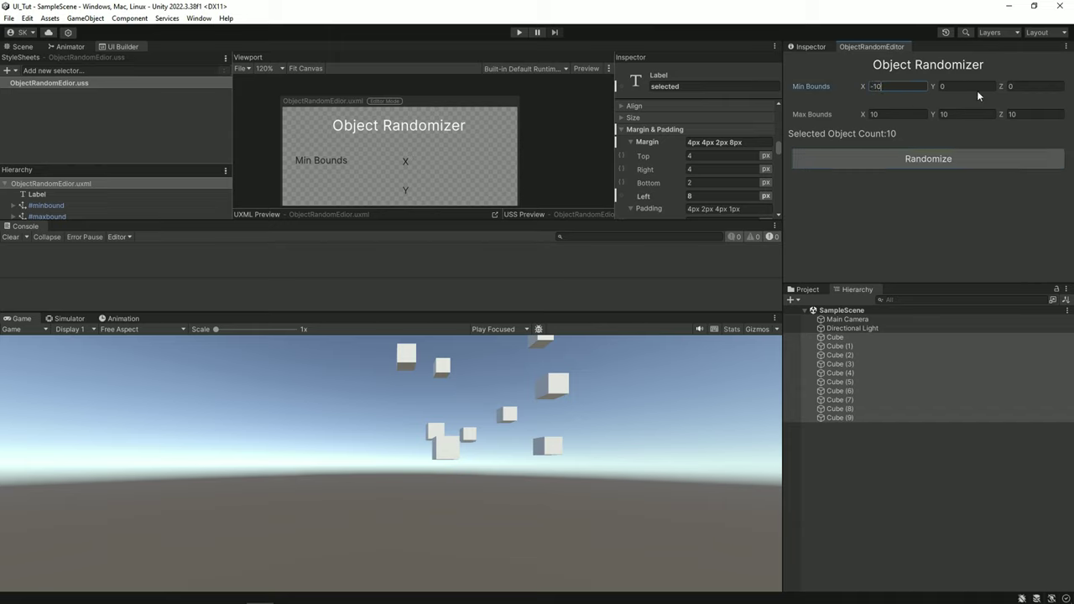
pyautogui.click(981, 89)
pyautogui.write('-10')
pyautogui.click(1027, 86)
pyautogui.write('4')
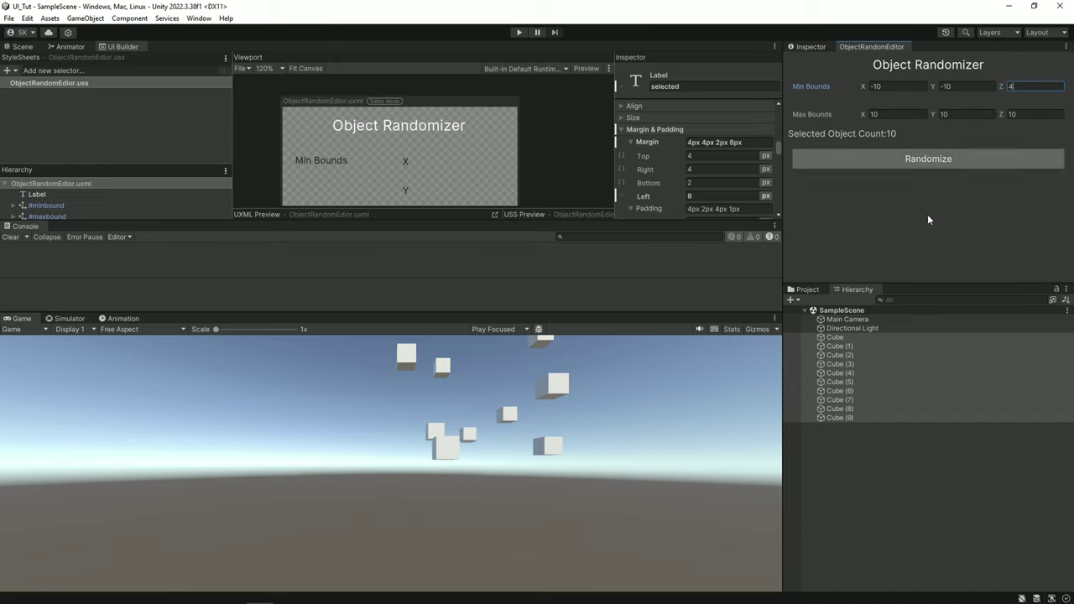
pyautogui.click(904, 163)
pyautogui.click(903, 163)
pyautogui.click(903, 163)
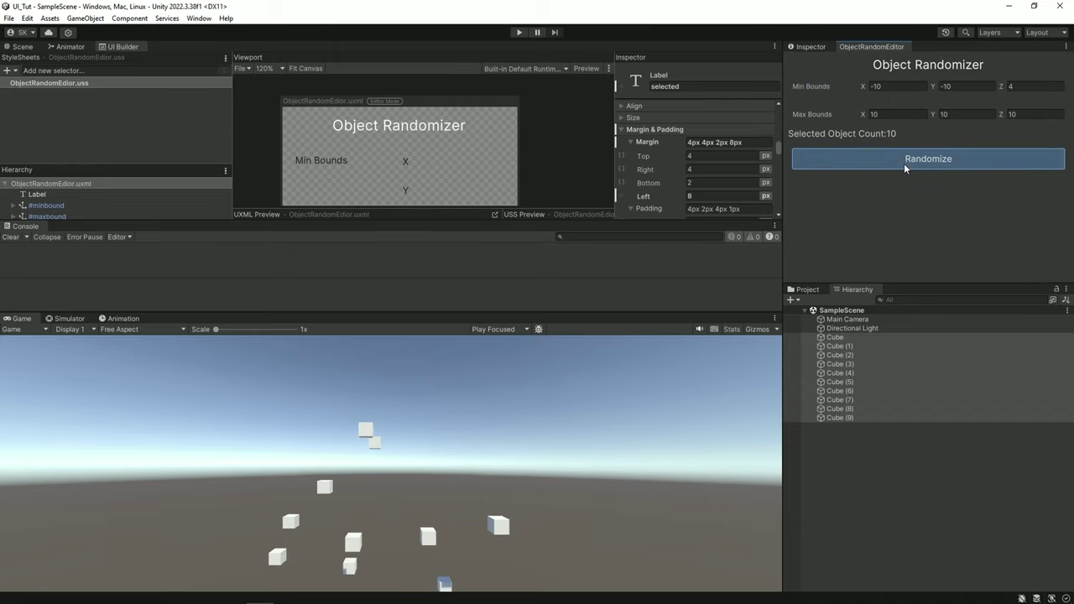
pyautogui.click(904, 162)
pyautogui.click(904, 163)
pyautogui.click(903, 163)
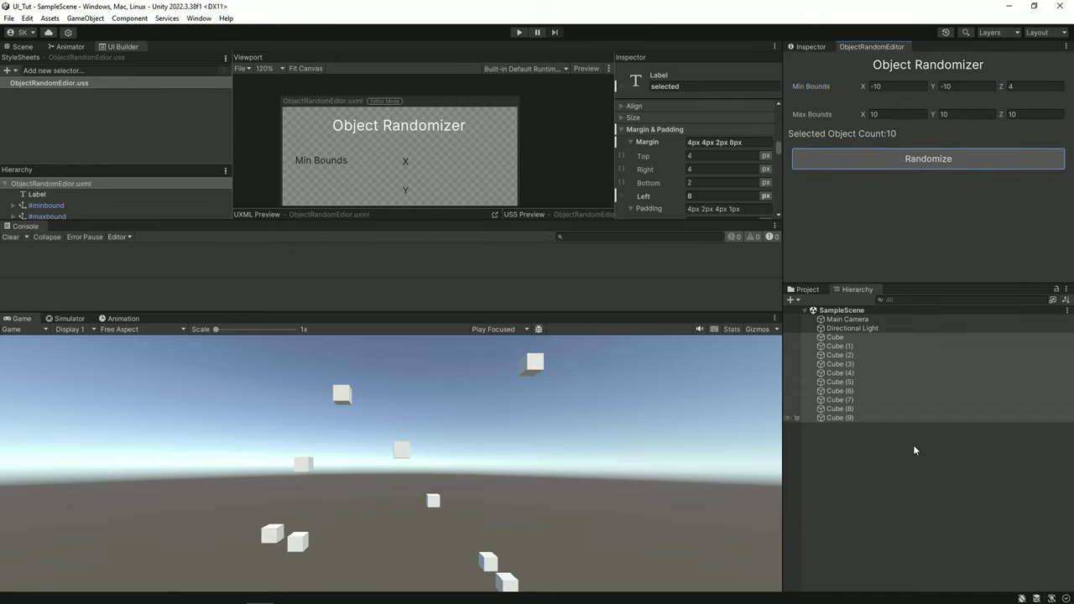
# Randomize only Cube (8) and Cube (9) several times, then re-scatter all ten cubes
pyautogui.click(912, 445)
pyautogui.click(845, 418)
pyautogui.keyDown('ctrl'); pyautogui.click(839, 408); pyautogui.keyUp('ctrl')
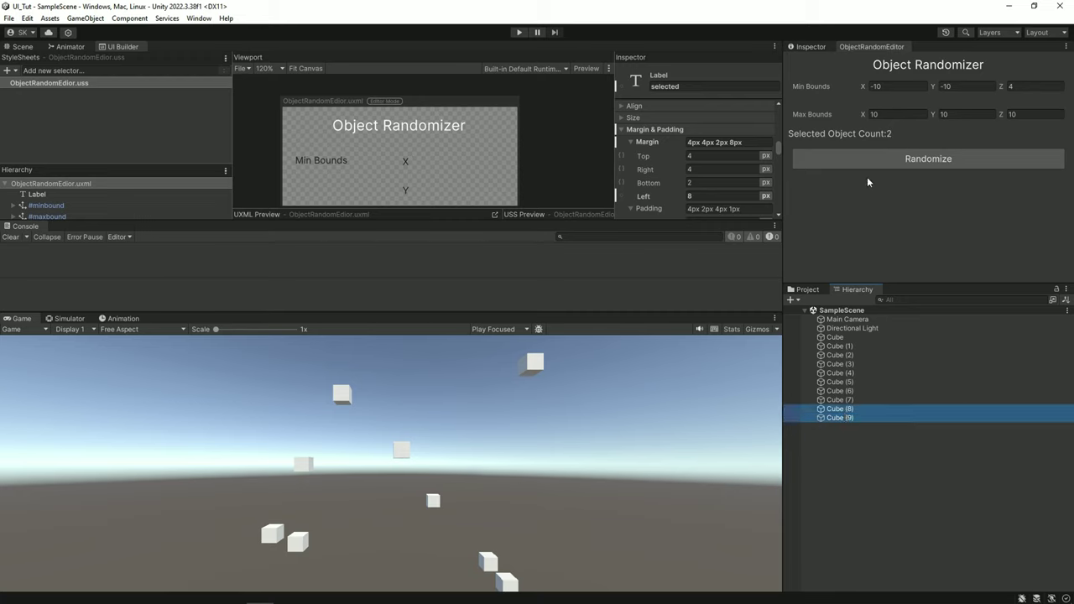
pyautogui.click(860, 160)
pyautogui.click(860, 160)
pyautogui.click(859, 160)
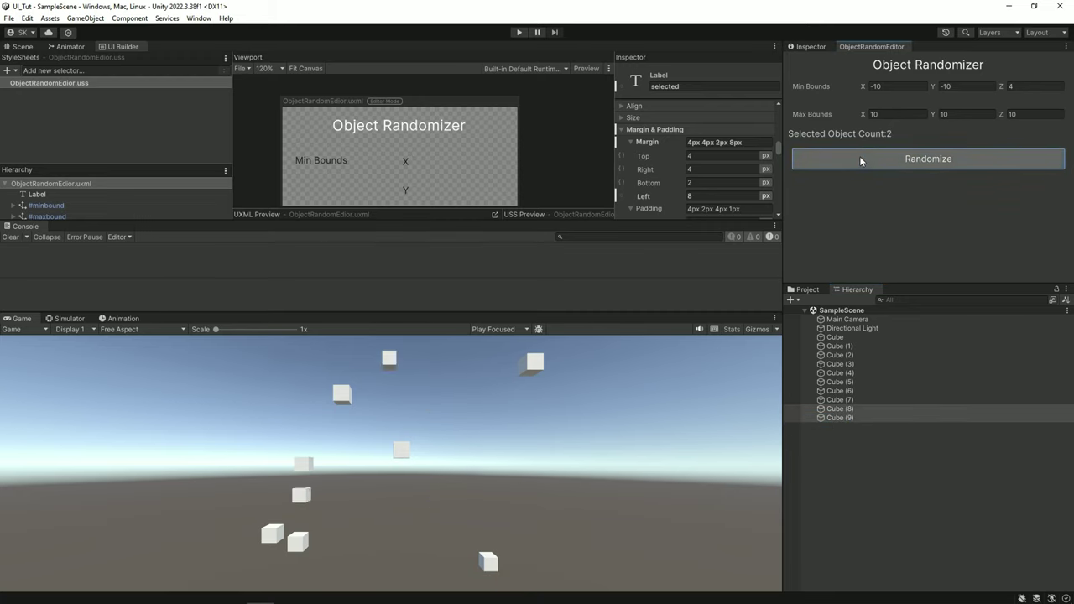
pyautogui.click(860, 160)
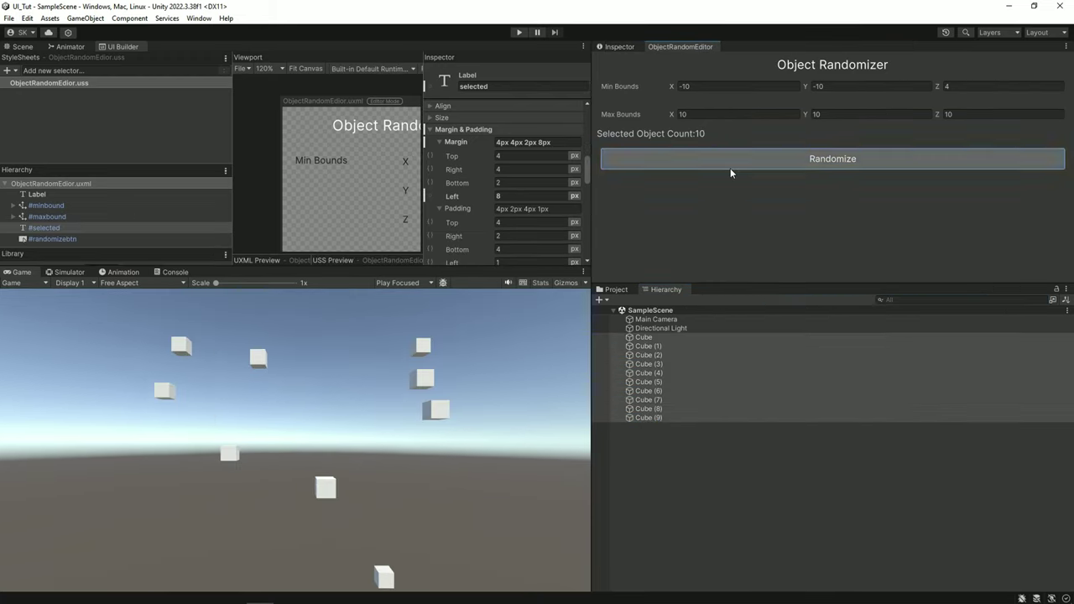
pyautogui.click(730, 168)
pyautogui.click(730, 168)
# Randomize all ten cubes thirteen more times within the -10, -10, 4 to 10, 10, 10 bounds
pyautogui.click(730, 167)
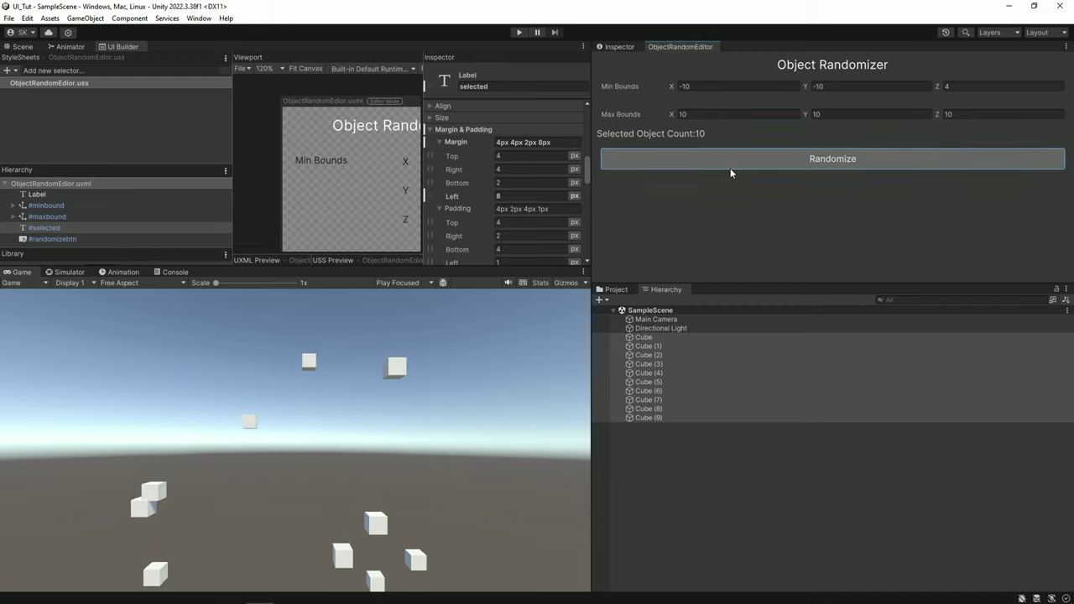
pyautogui.click(729, 168)
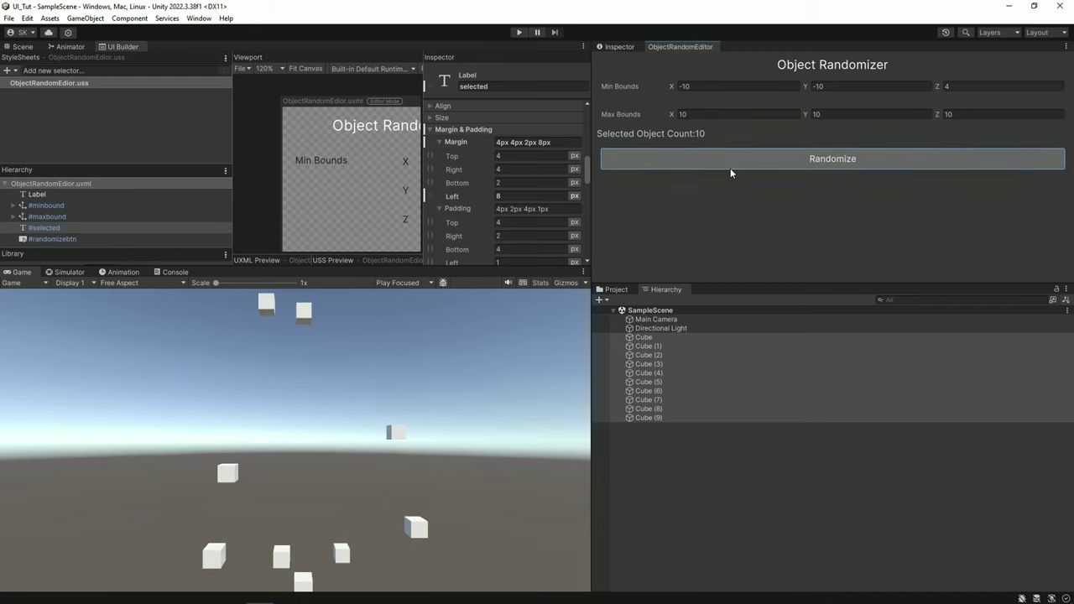
pyautogui.click(730, 168)
pyautogui.click(729, 168)
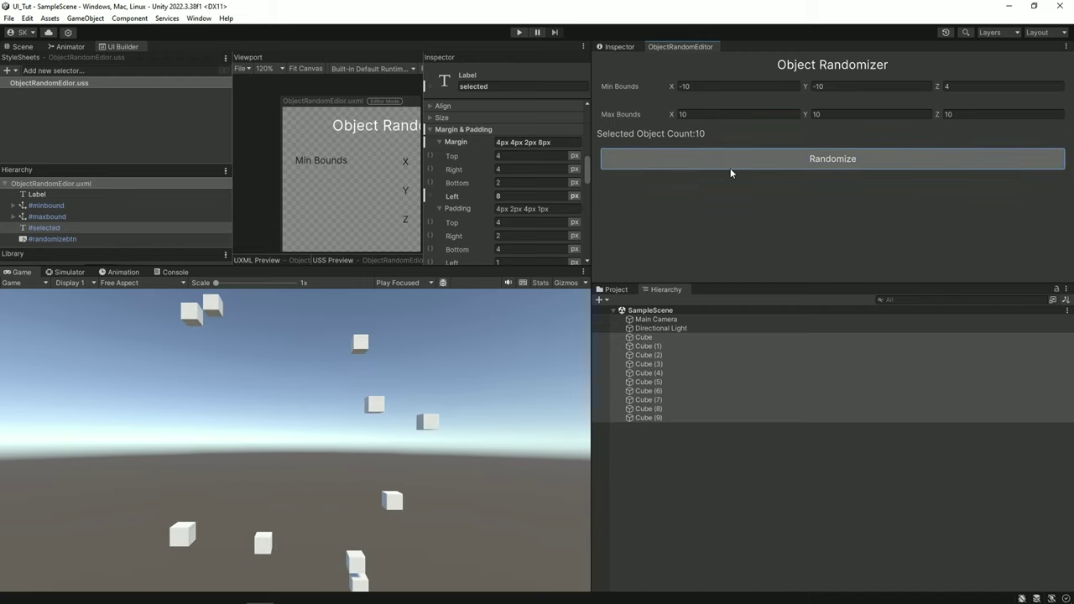
pyautogui.click(729, 167)
pyautogui.click(730, 168)
pyautogui.click(730, 168)
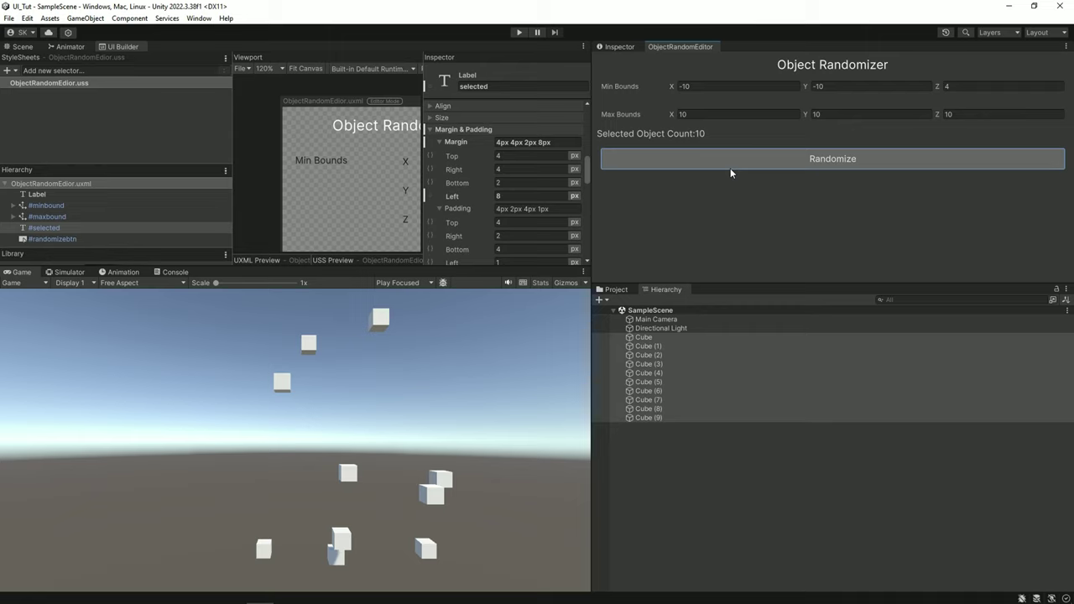
pyautogui.click(730, 169)
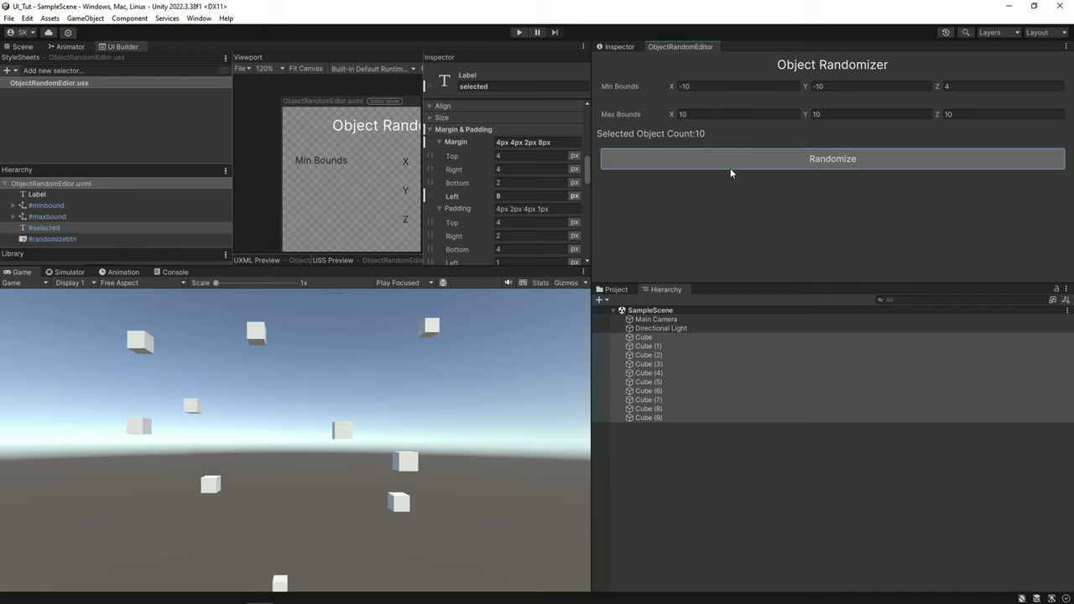
pyautogui.click(730, 168)
pyautogui.click(730, 168)
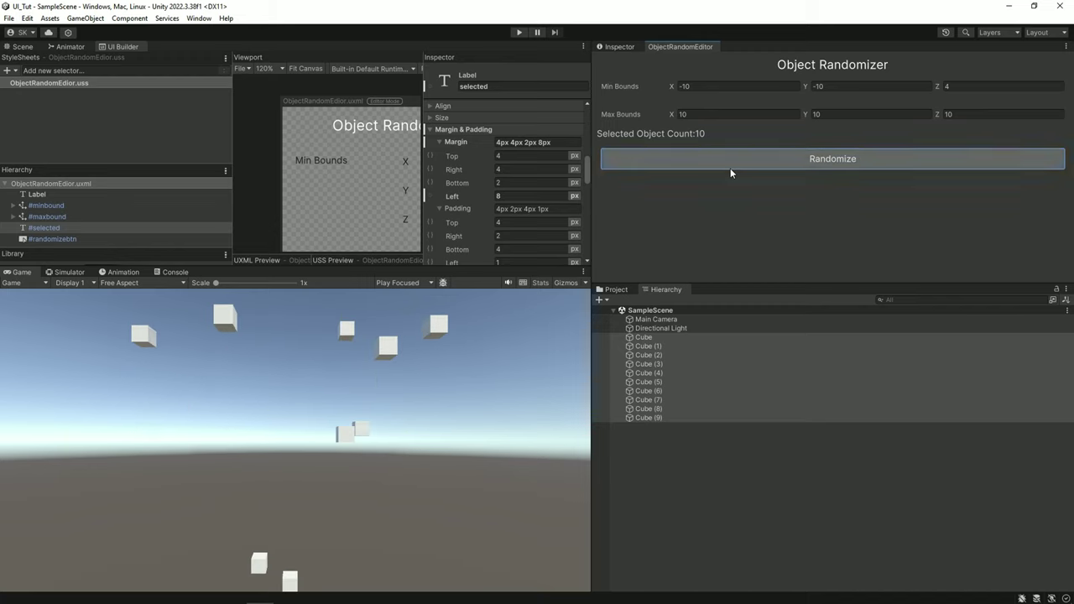
pyautogui.click(729, 167)
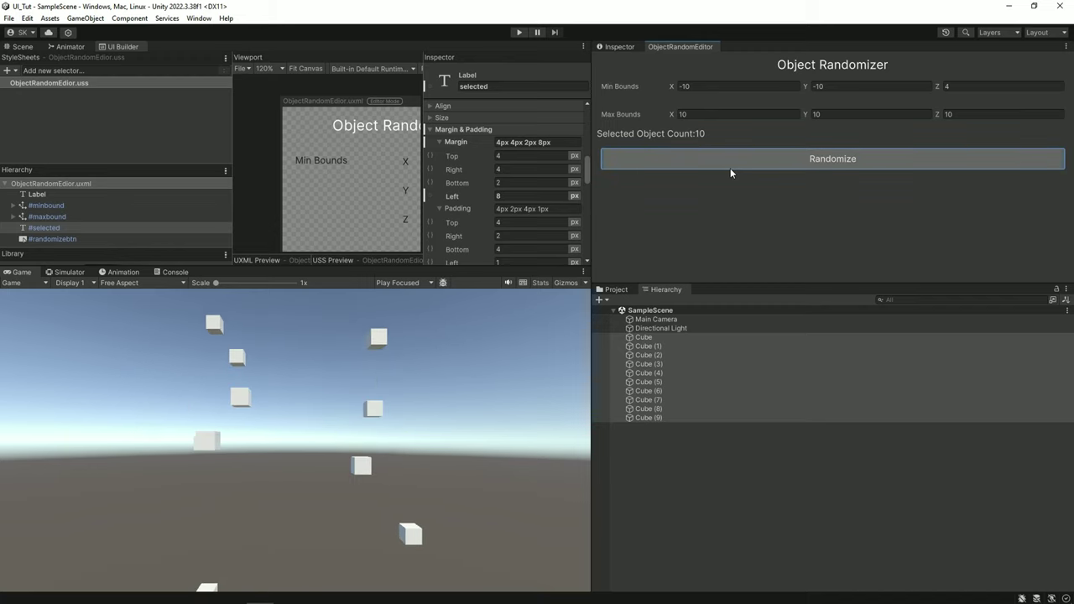
pyautogui.click(730, 167)
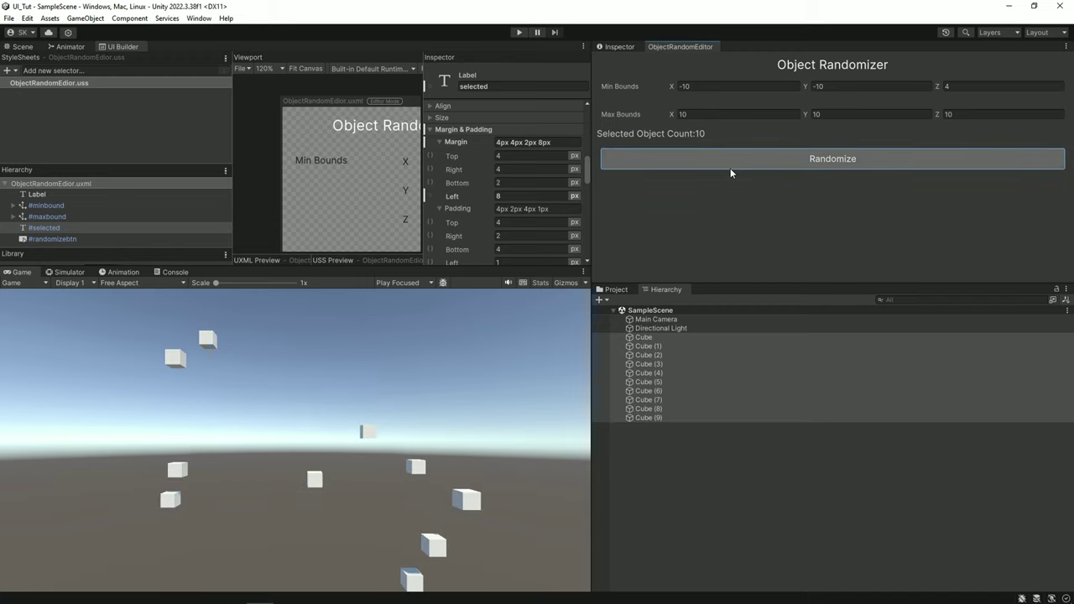
pyautogui.click(730, 168)
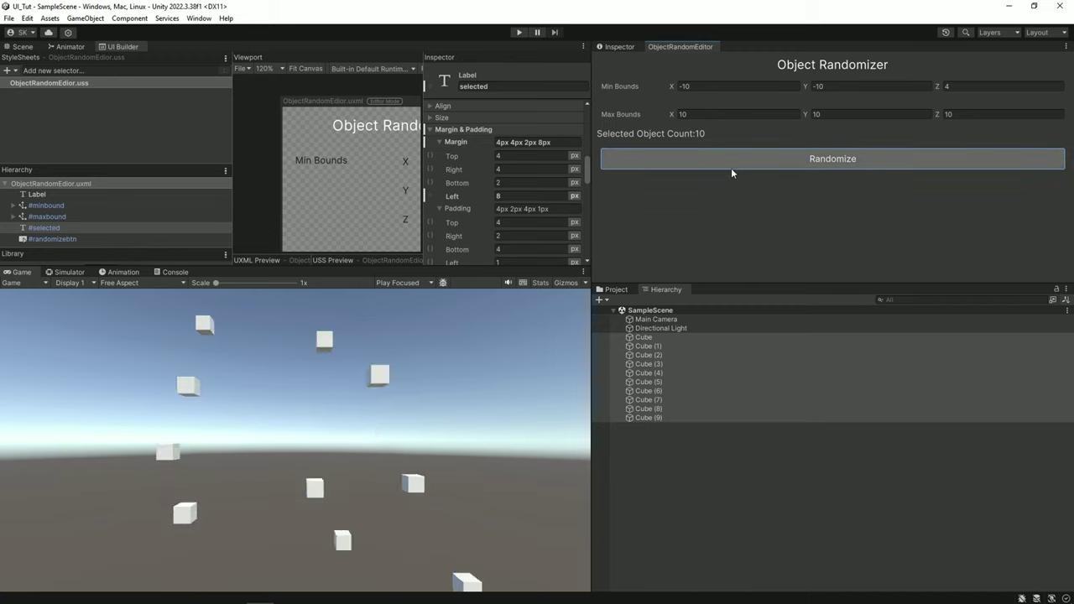